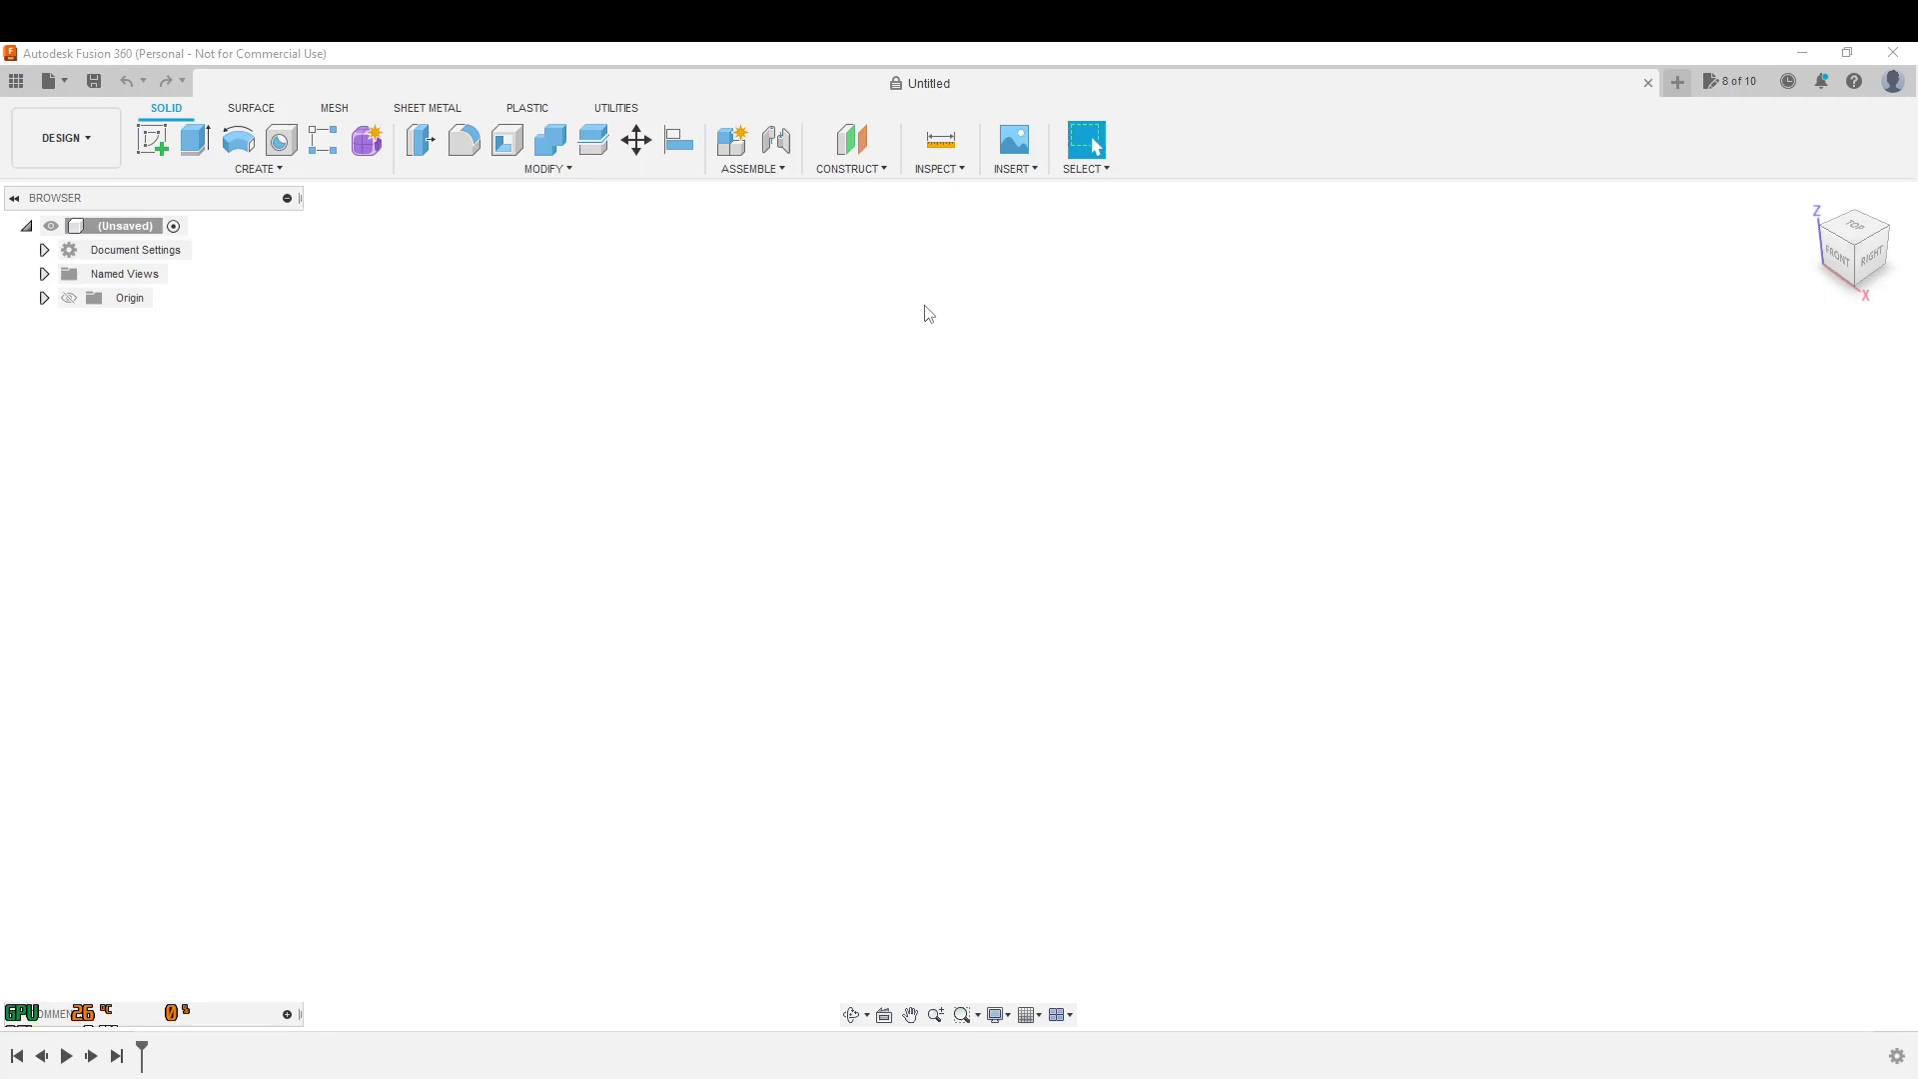
left_click(329, 112)
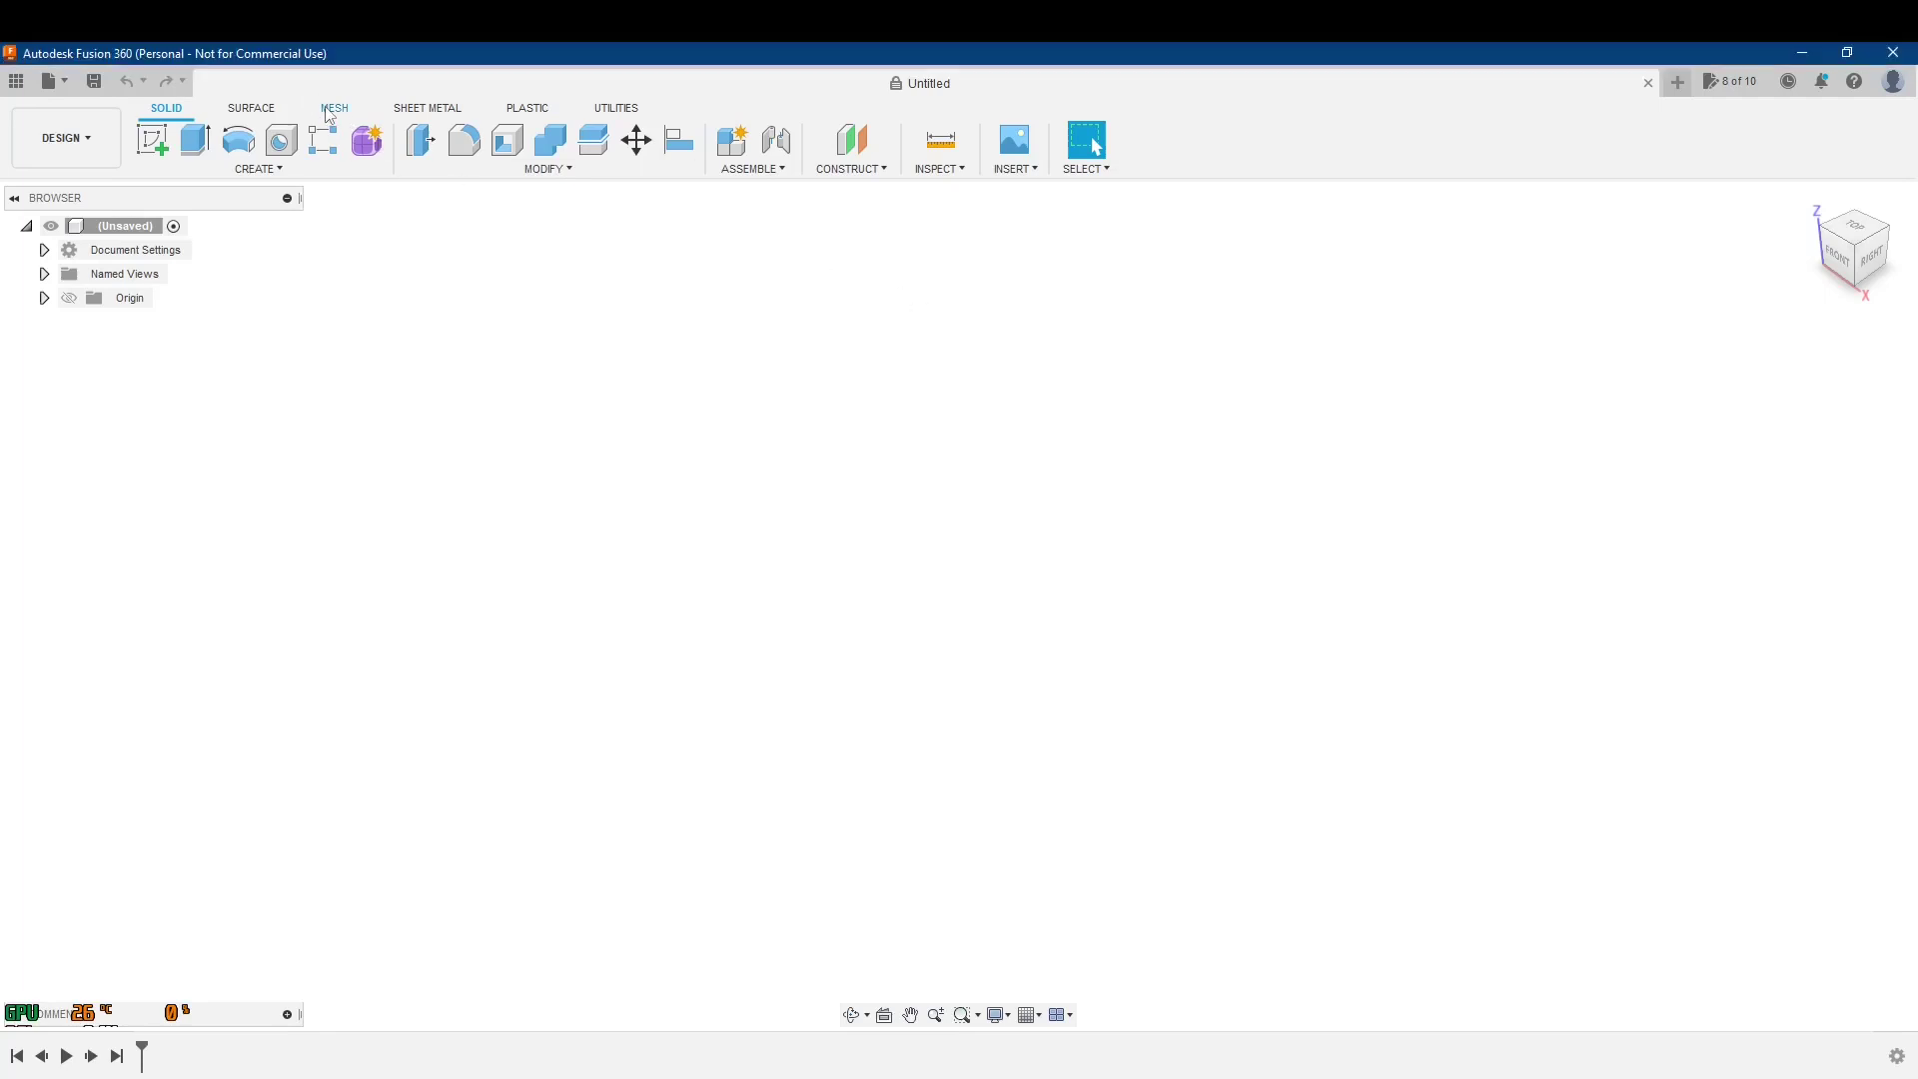
left_click(333, 108)
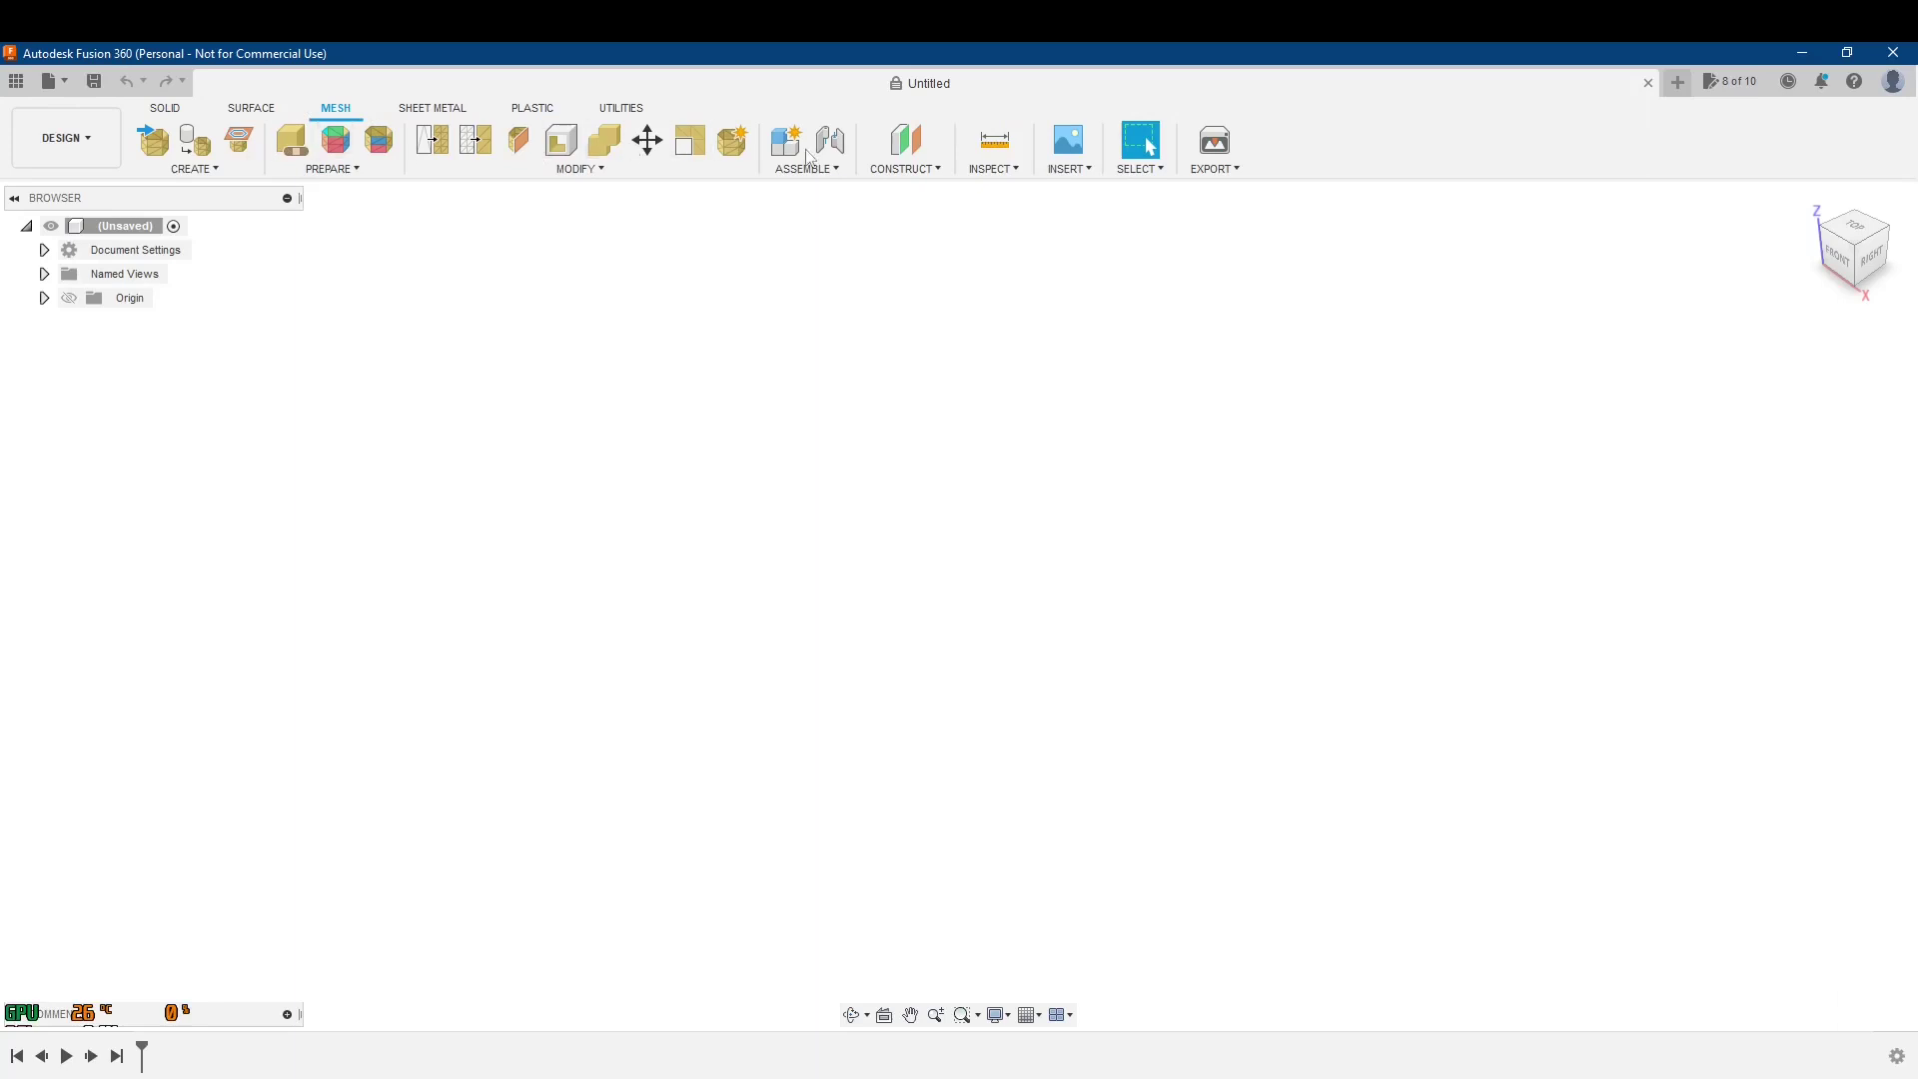
left_click(165, 109)
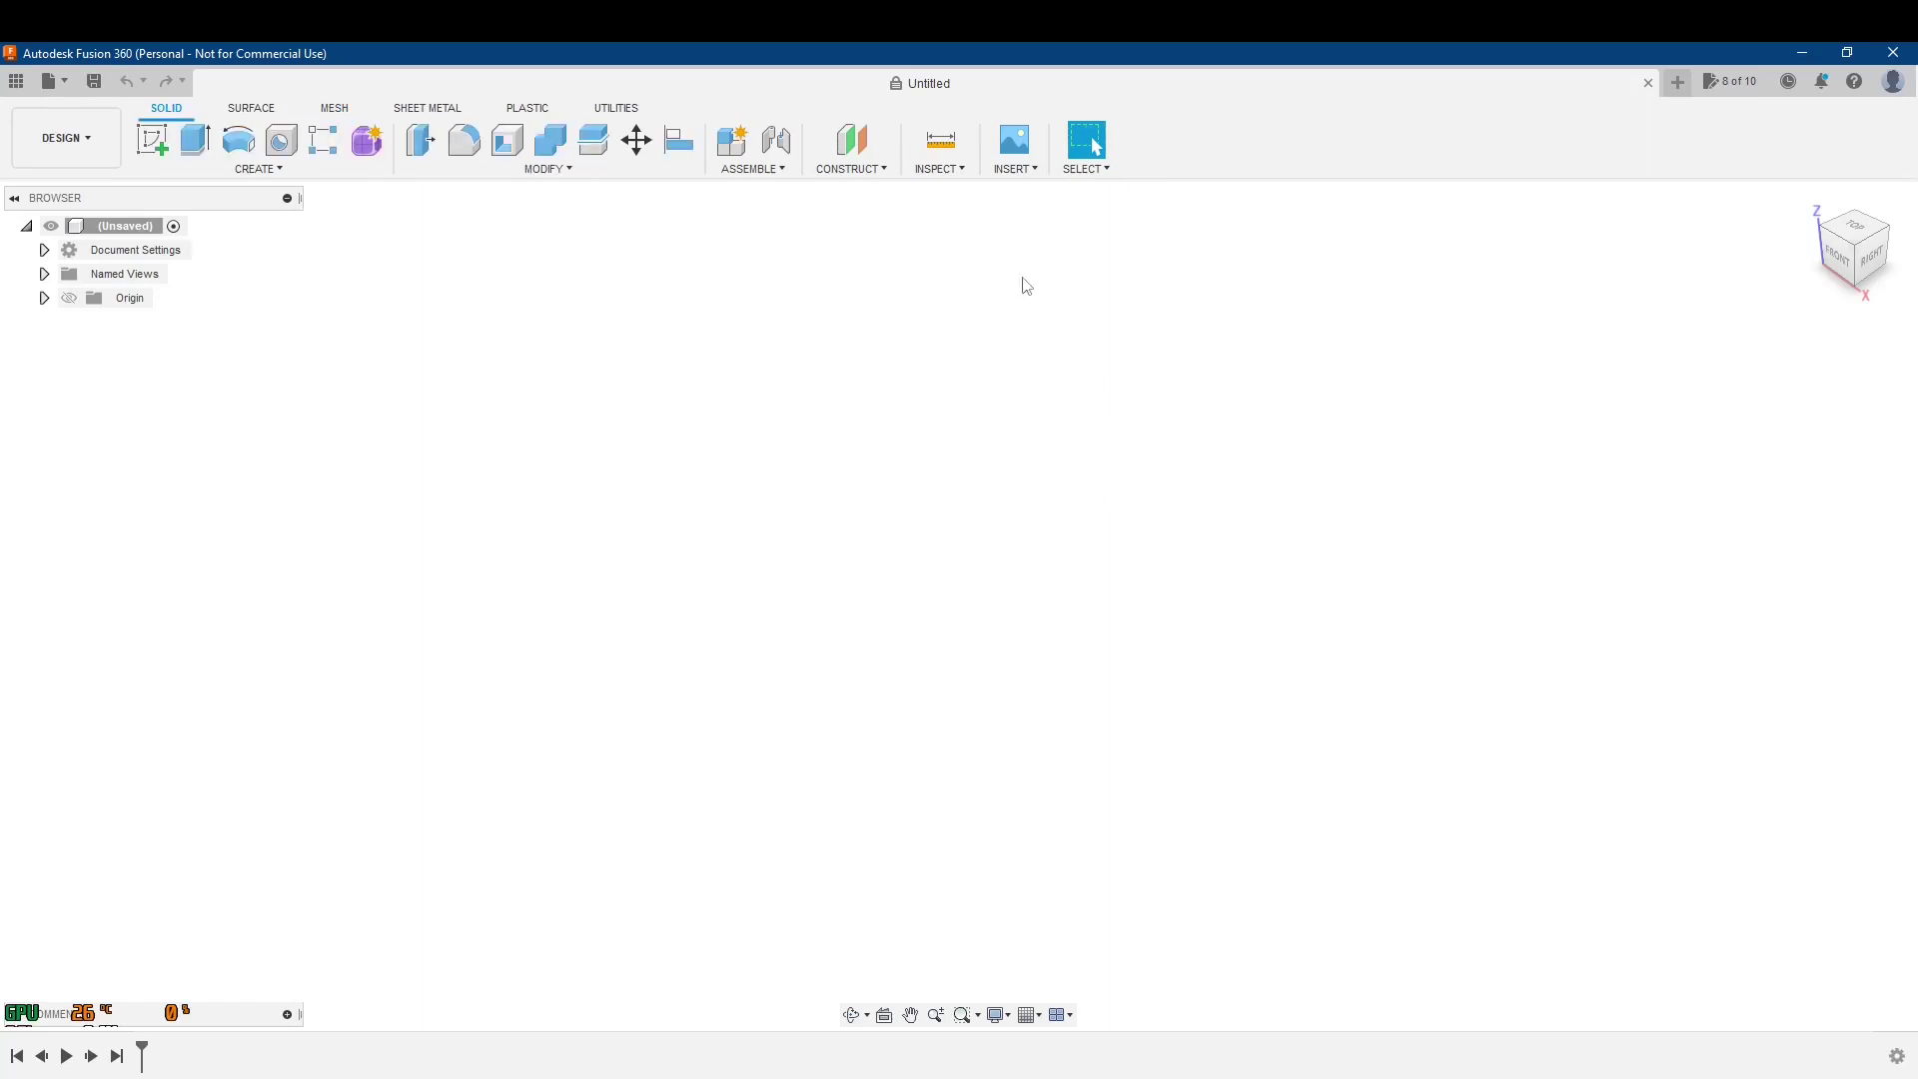
- Insert the Mini_turret.stl mesh file into the empty design
left_click(1014, 169)
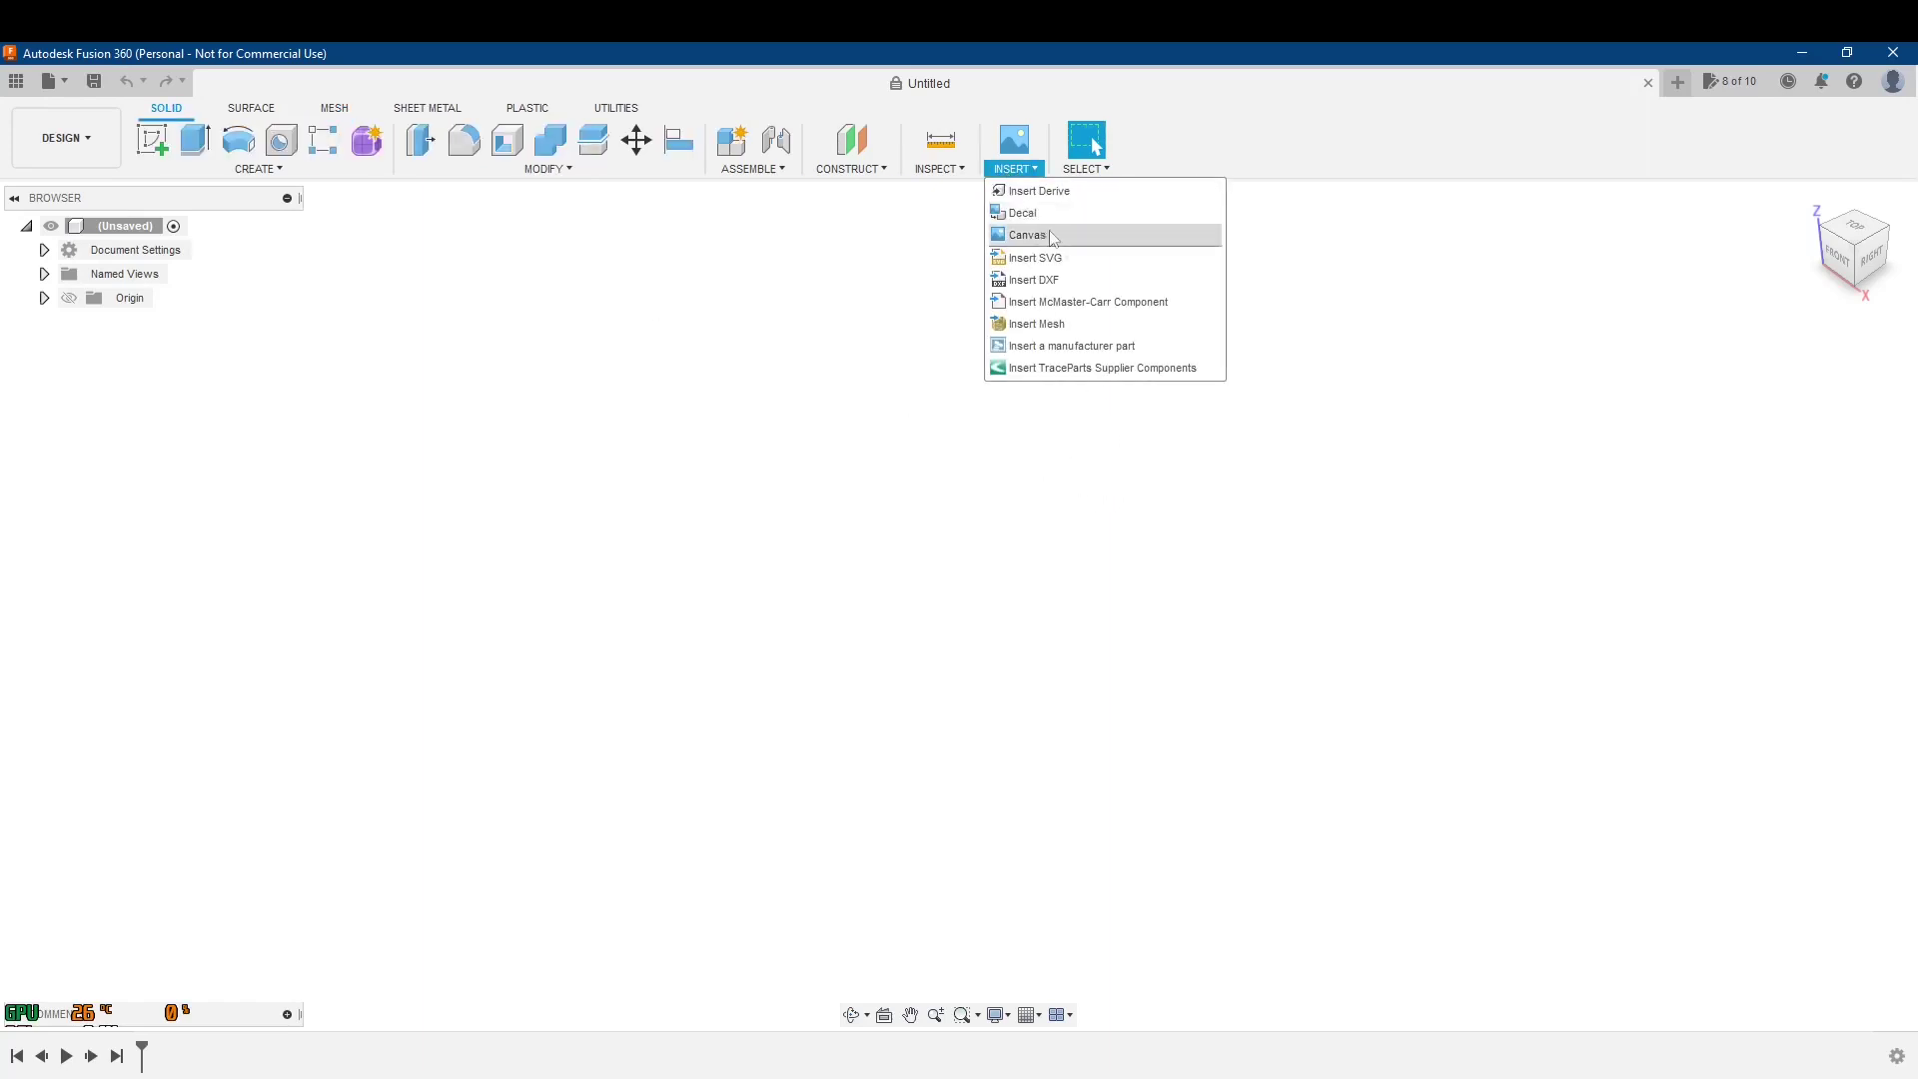
left_click(1096, 325)
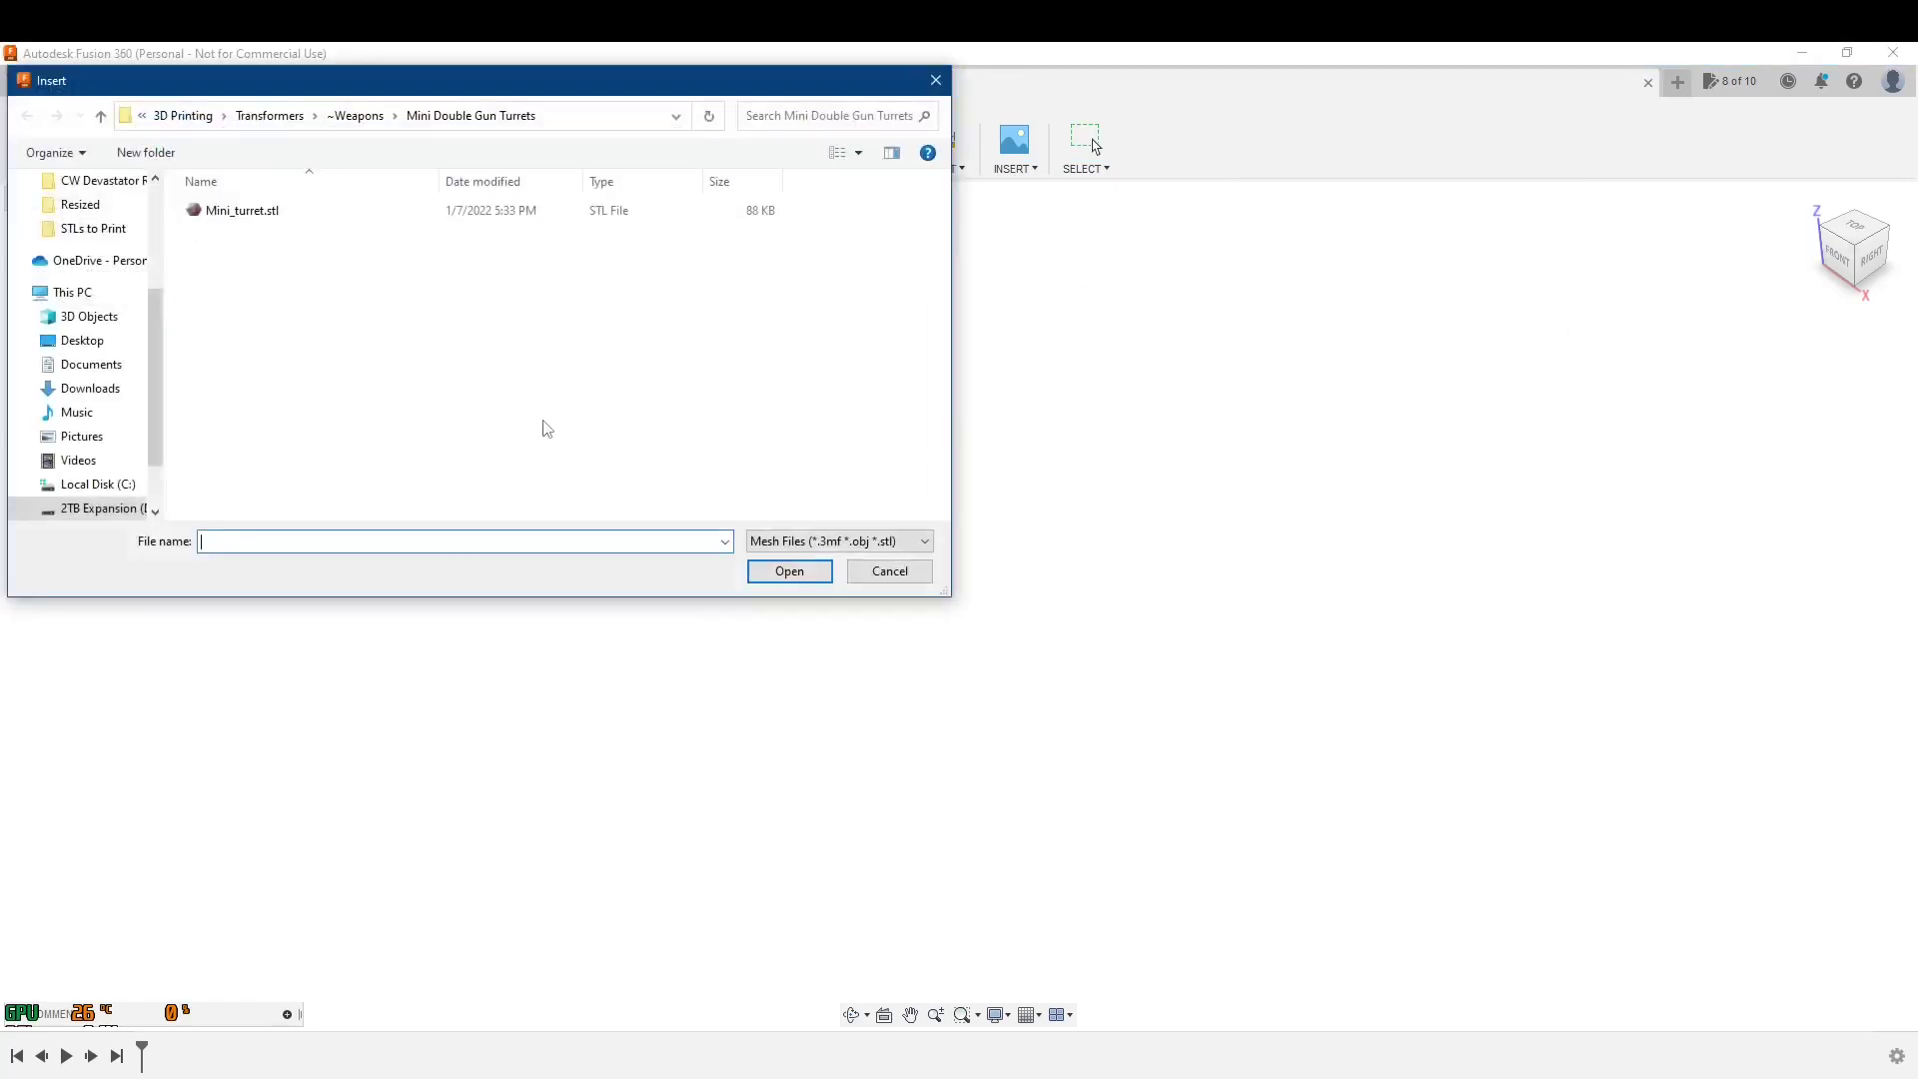
double_click(255, 227)
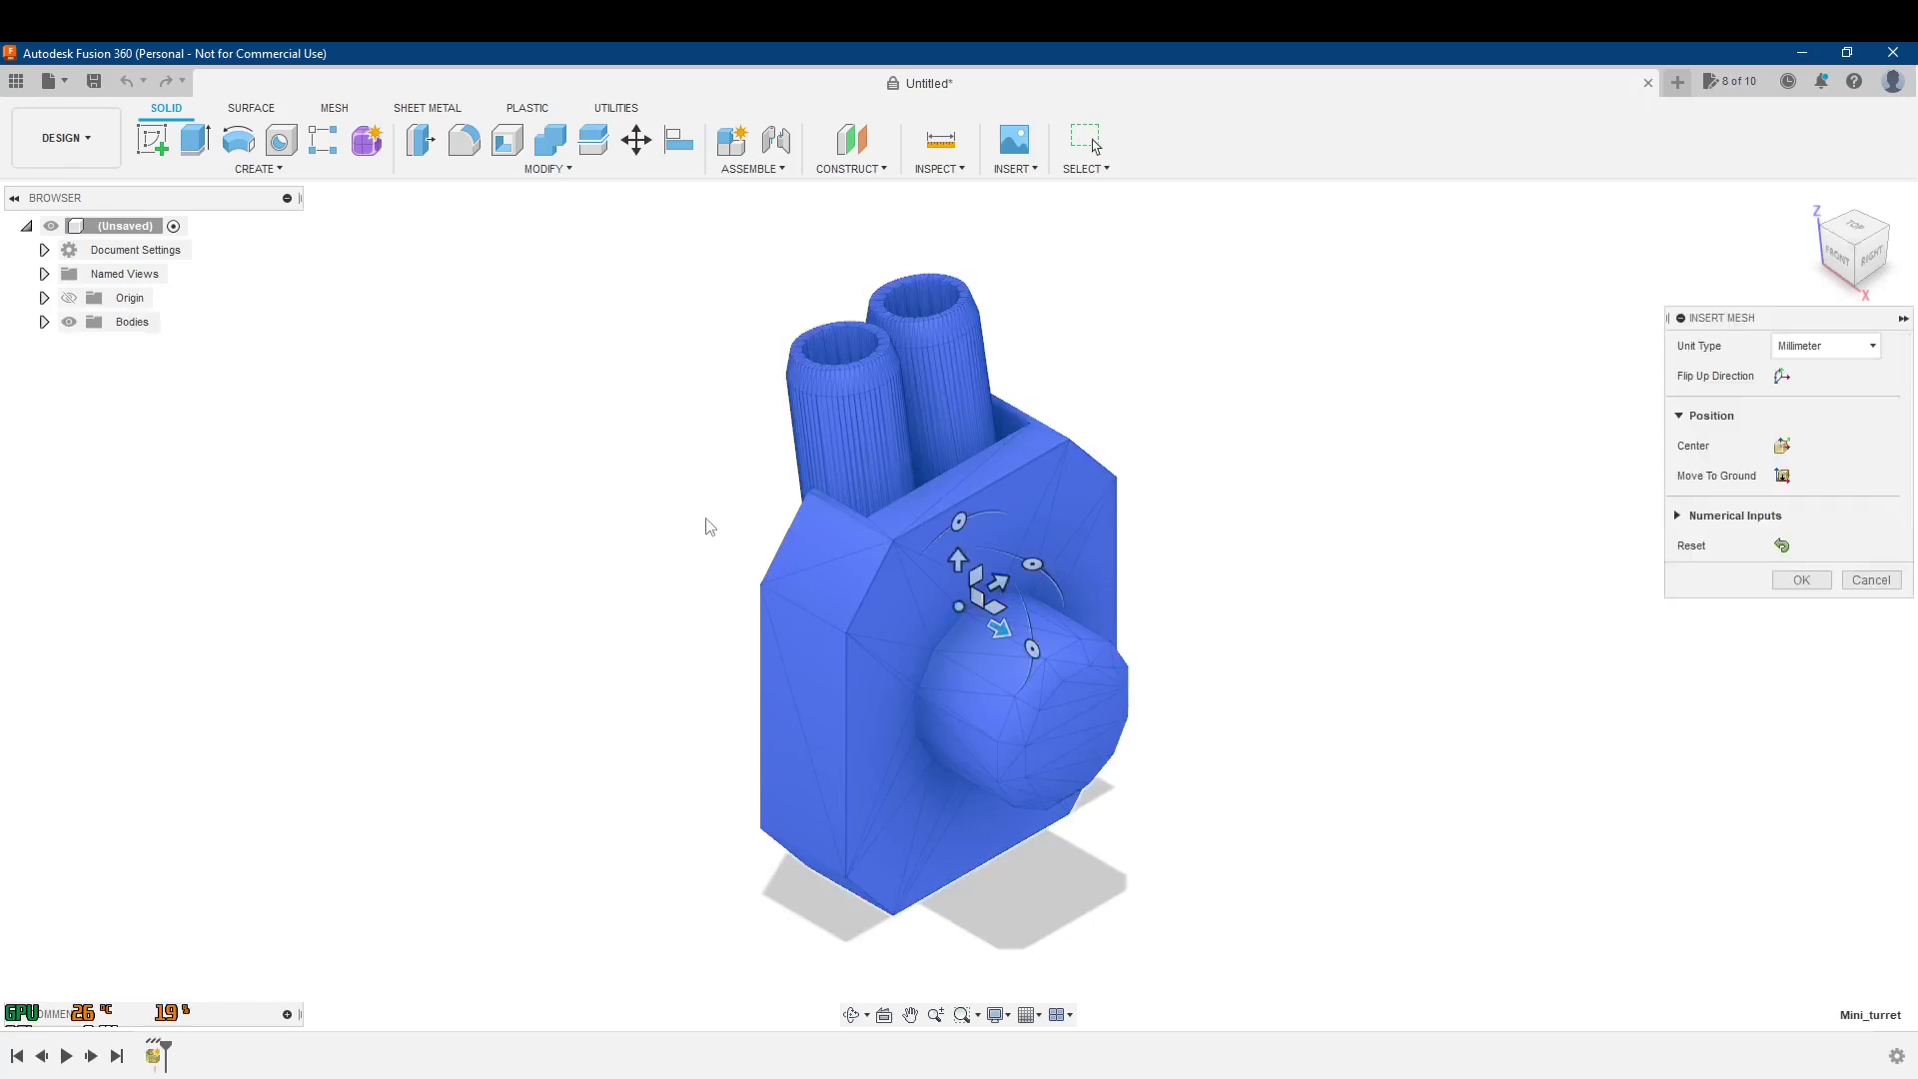
left_click(1803, 583)
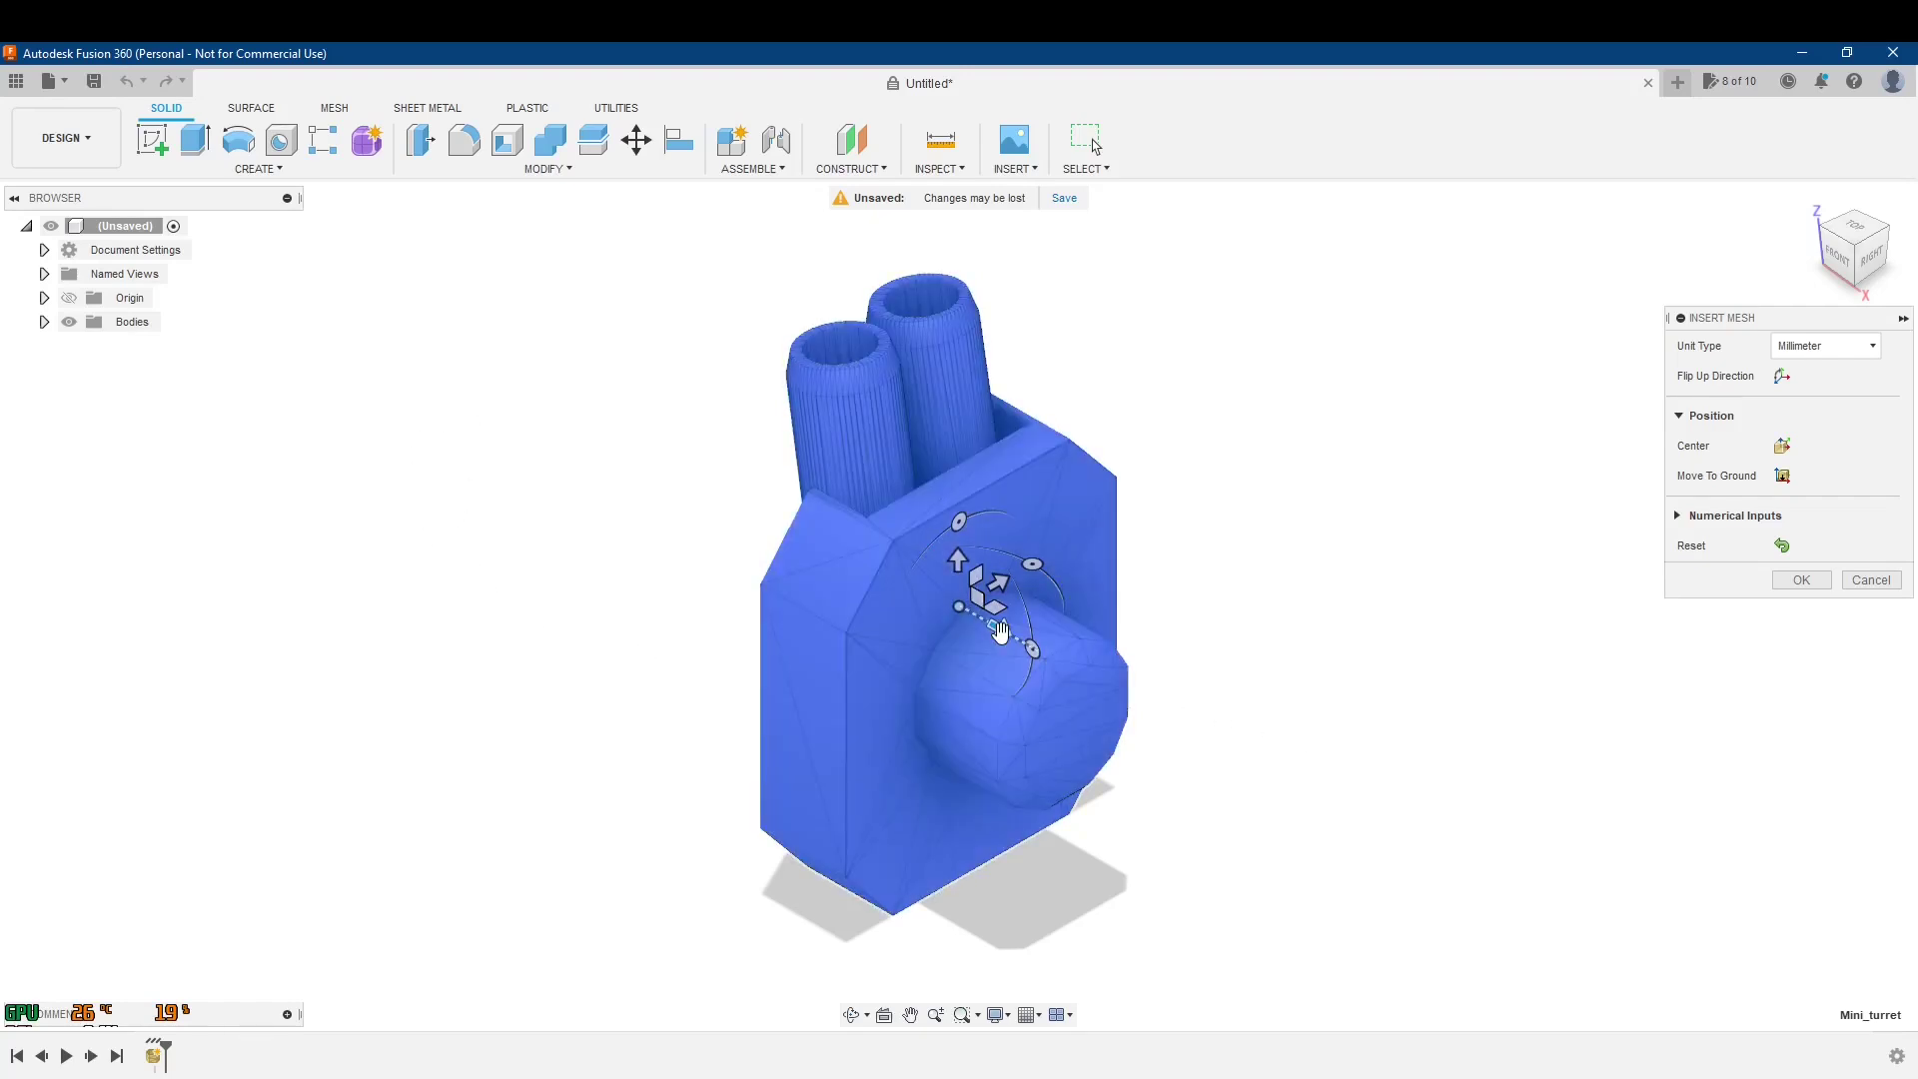
- Set the inserted mesh's unit type to Millimeter and move the mesh to the ground
mouse_move(999, 632)
left_mouse_down()
mouse_move(1094, 663)
mouse_move(898, 604)
mouse_move(991, 650)
left_mouse_up()
left_click(1869, 348)
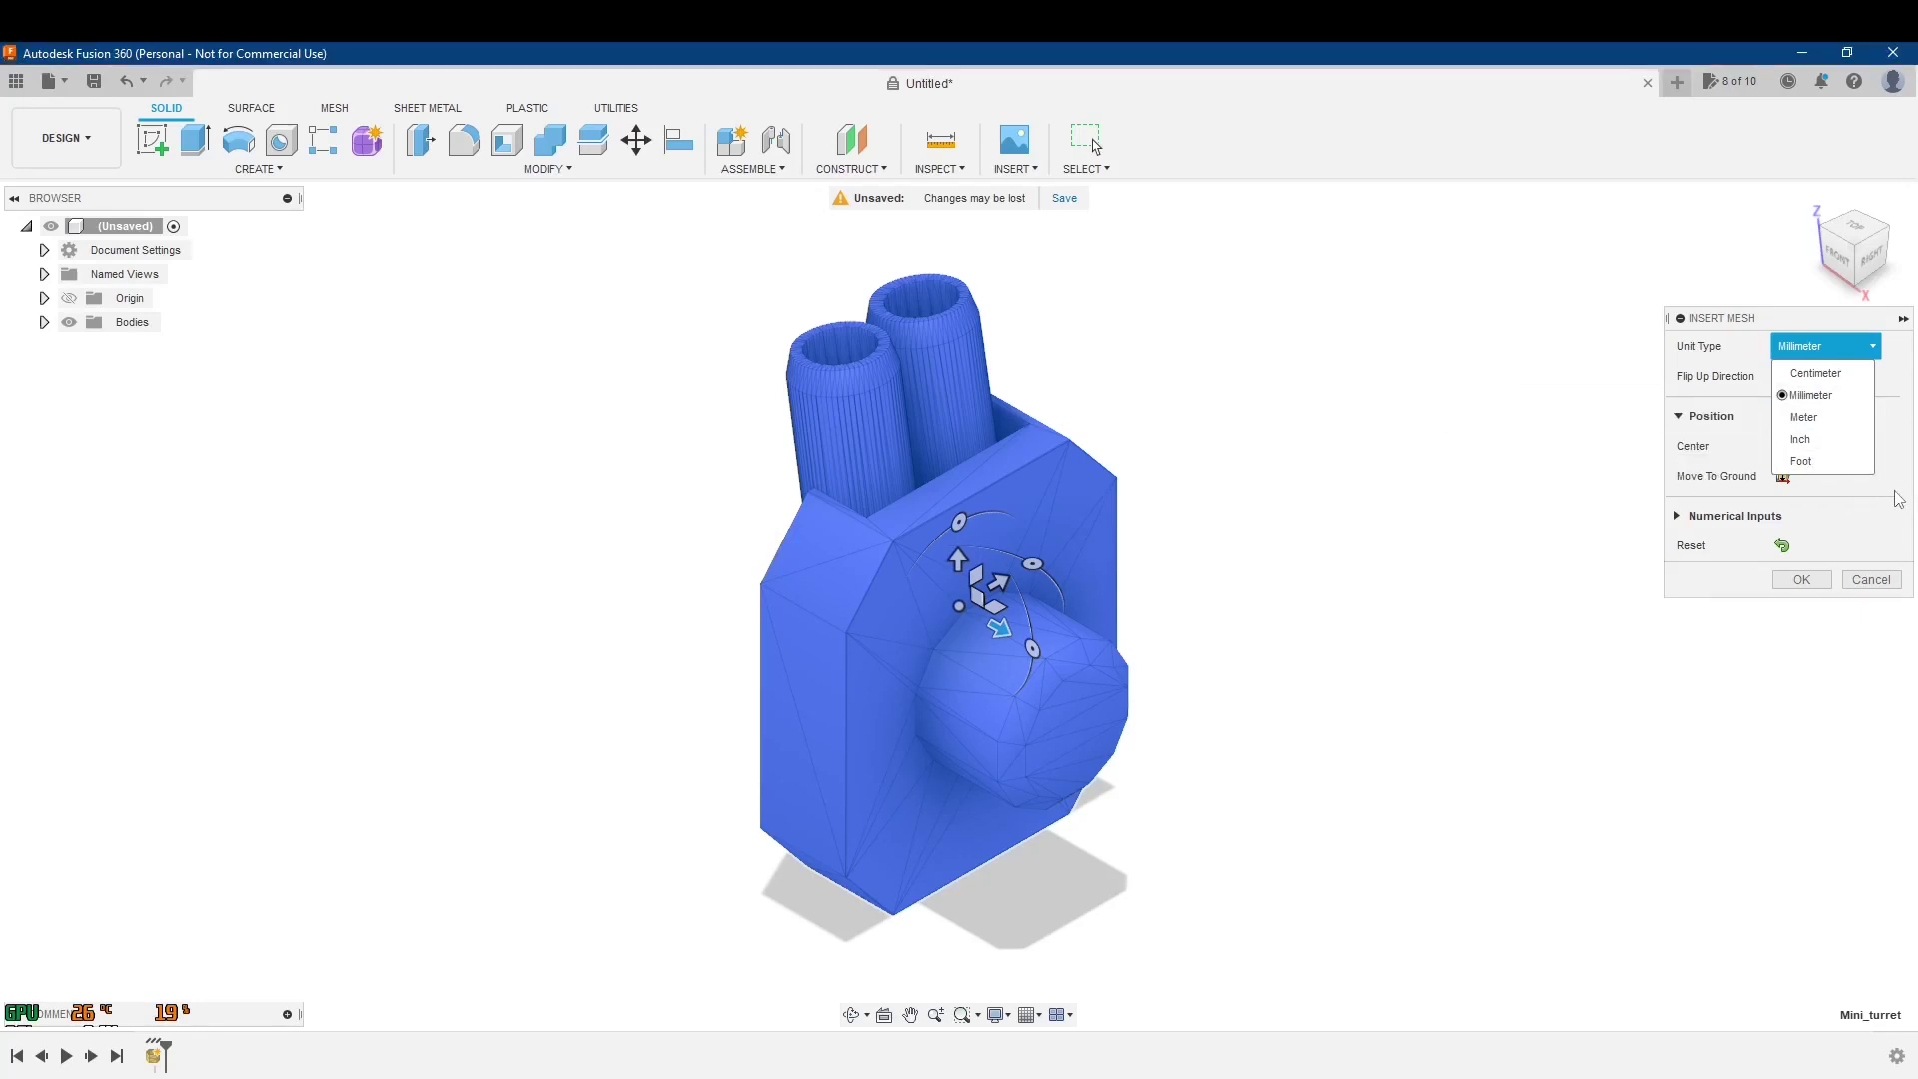
left_click(1840, 406)
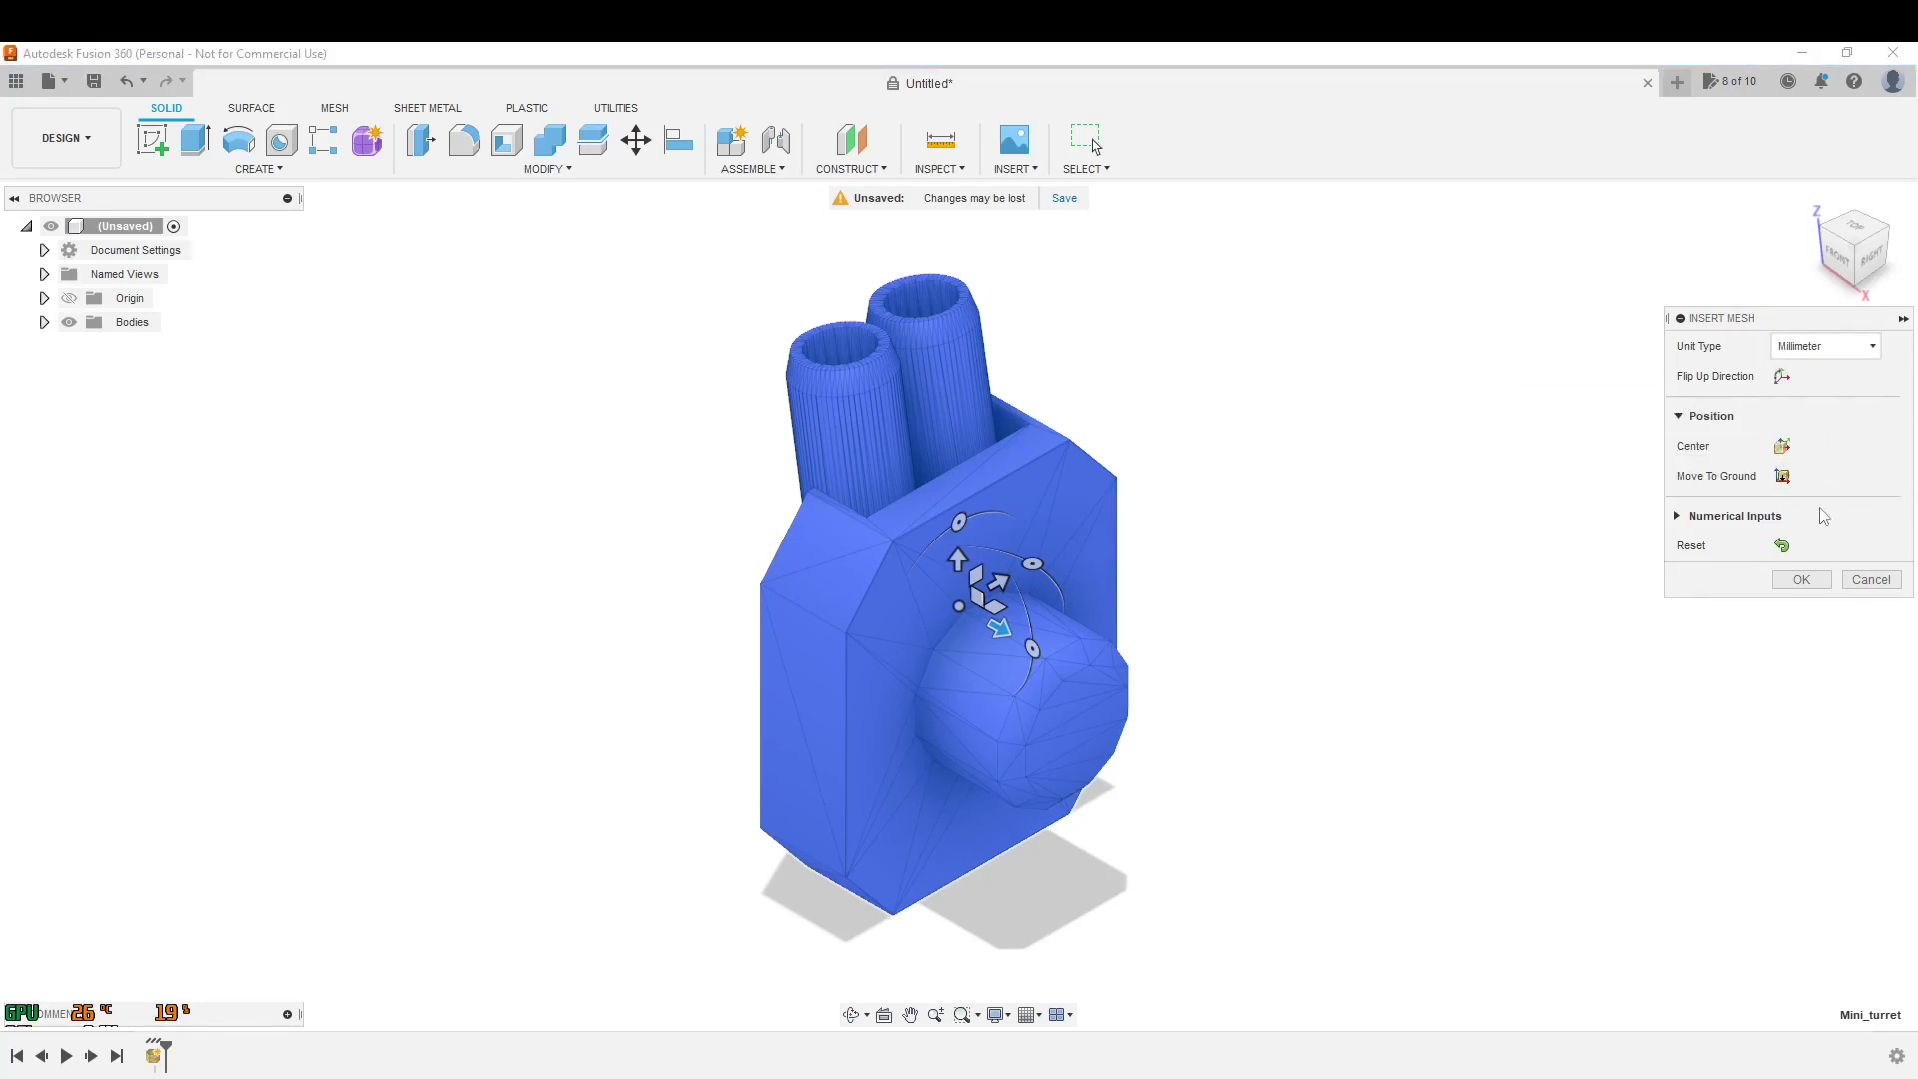
left_click(1782, 478)
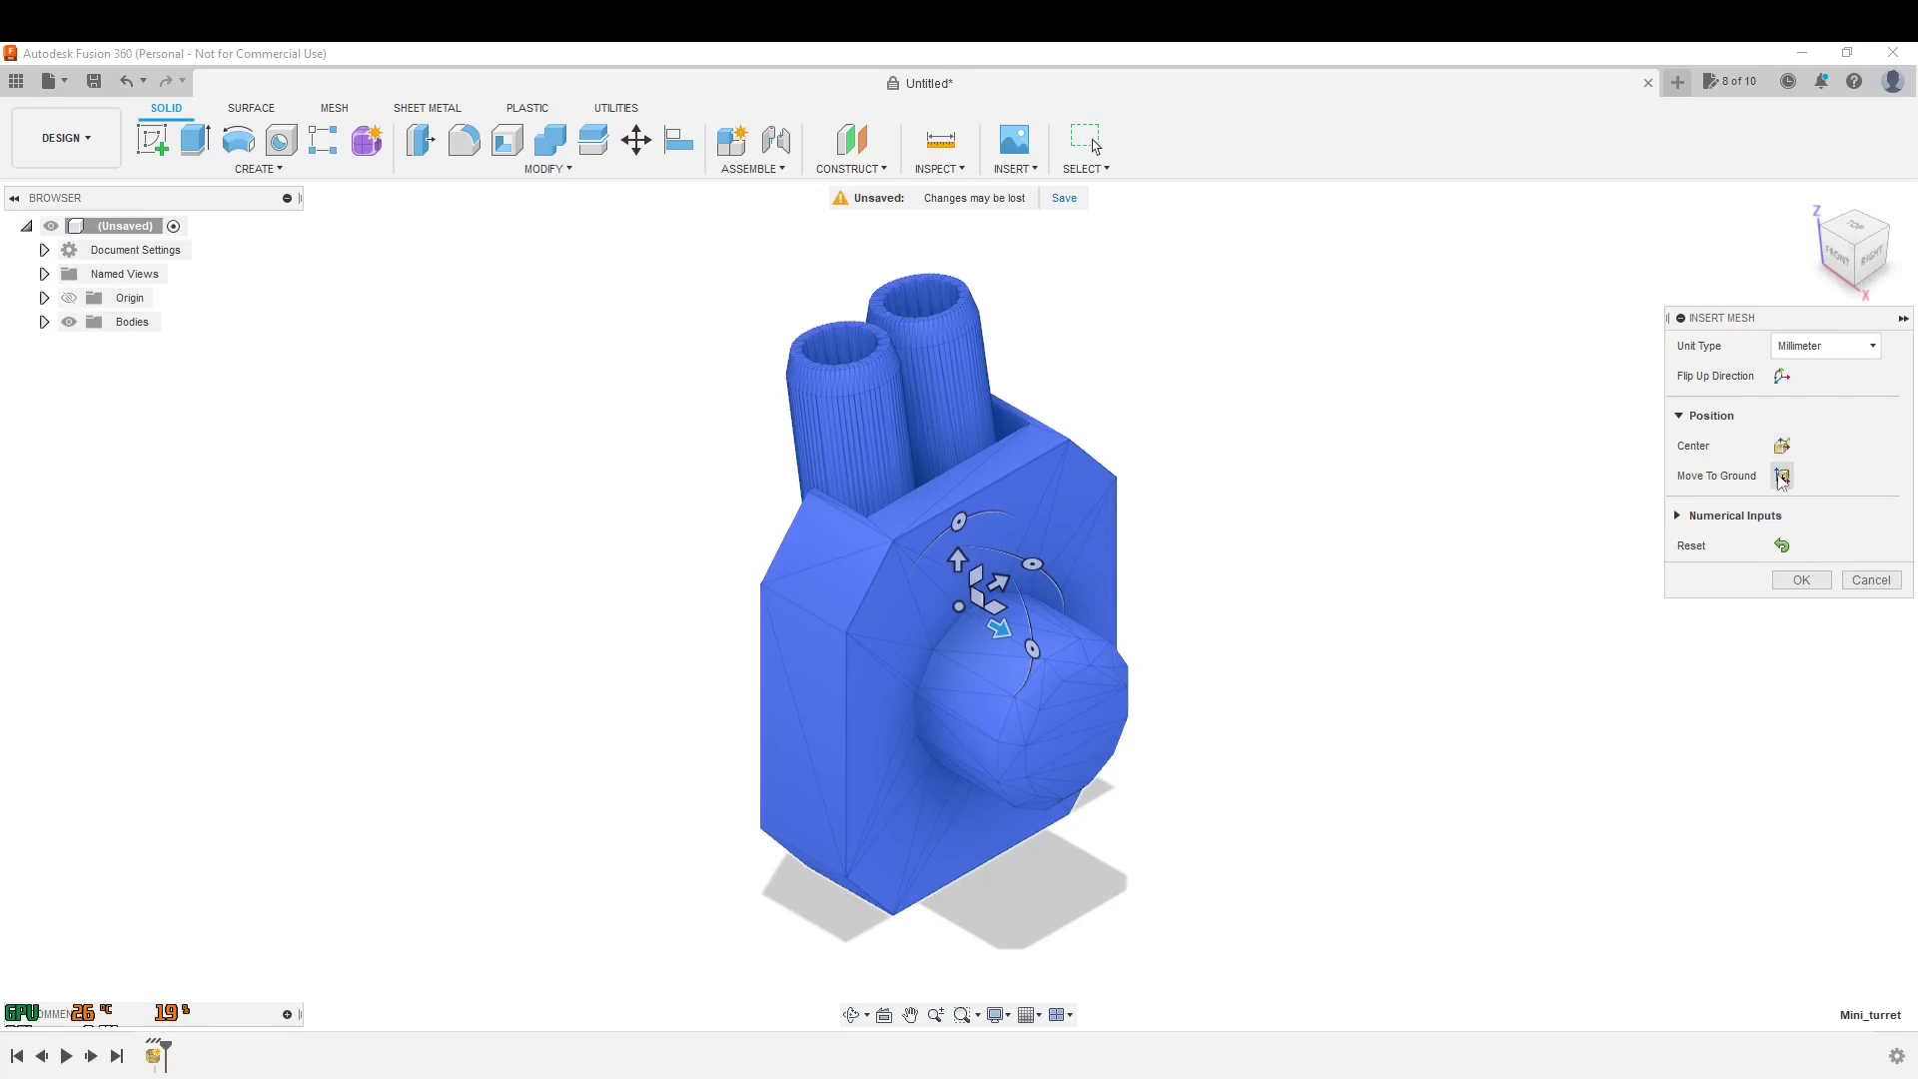
- Flip the up direction of the turret mesh back and forth to compare upright and horizontal barrel orientations
left_click(1784, 379)
left_click(1784, 380)
left_click(1783, 378)
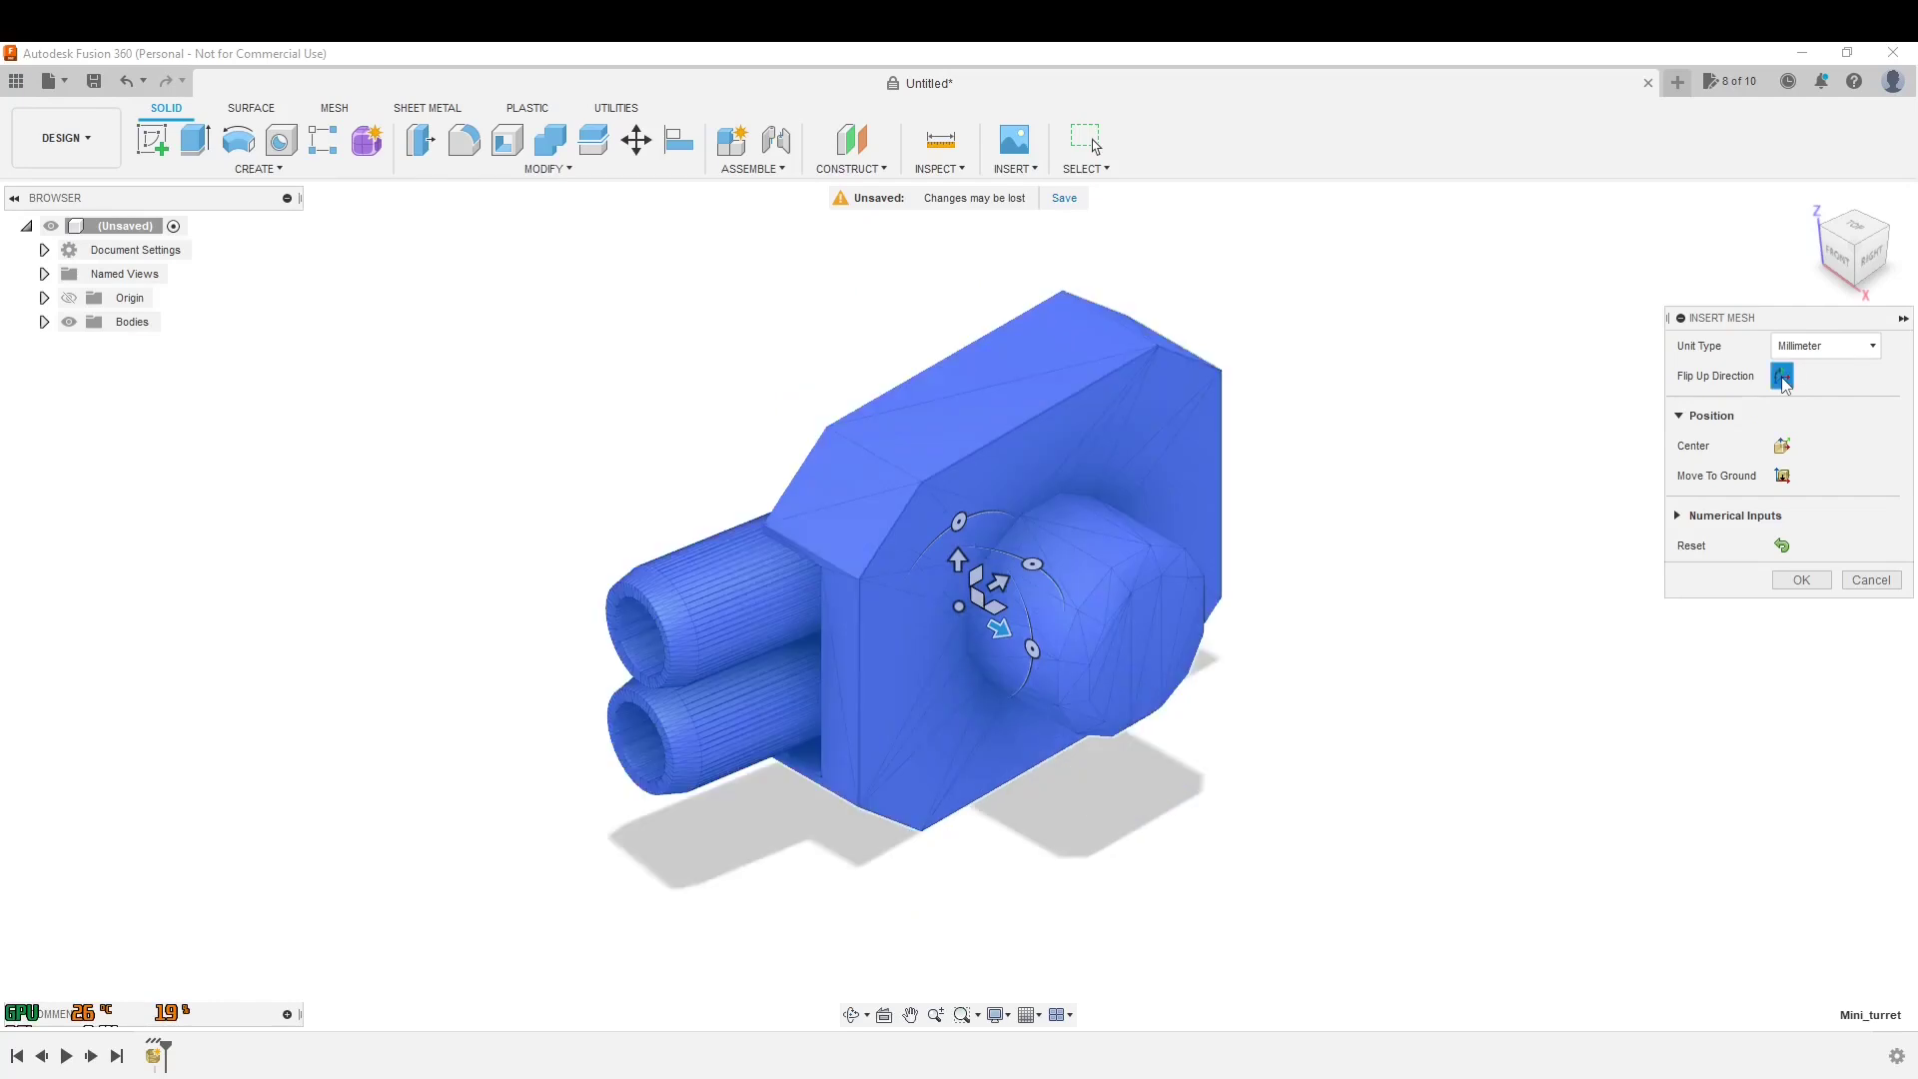
left_click(1782, 379)
left_click(1783, 379)
left_click(1783, 378)
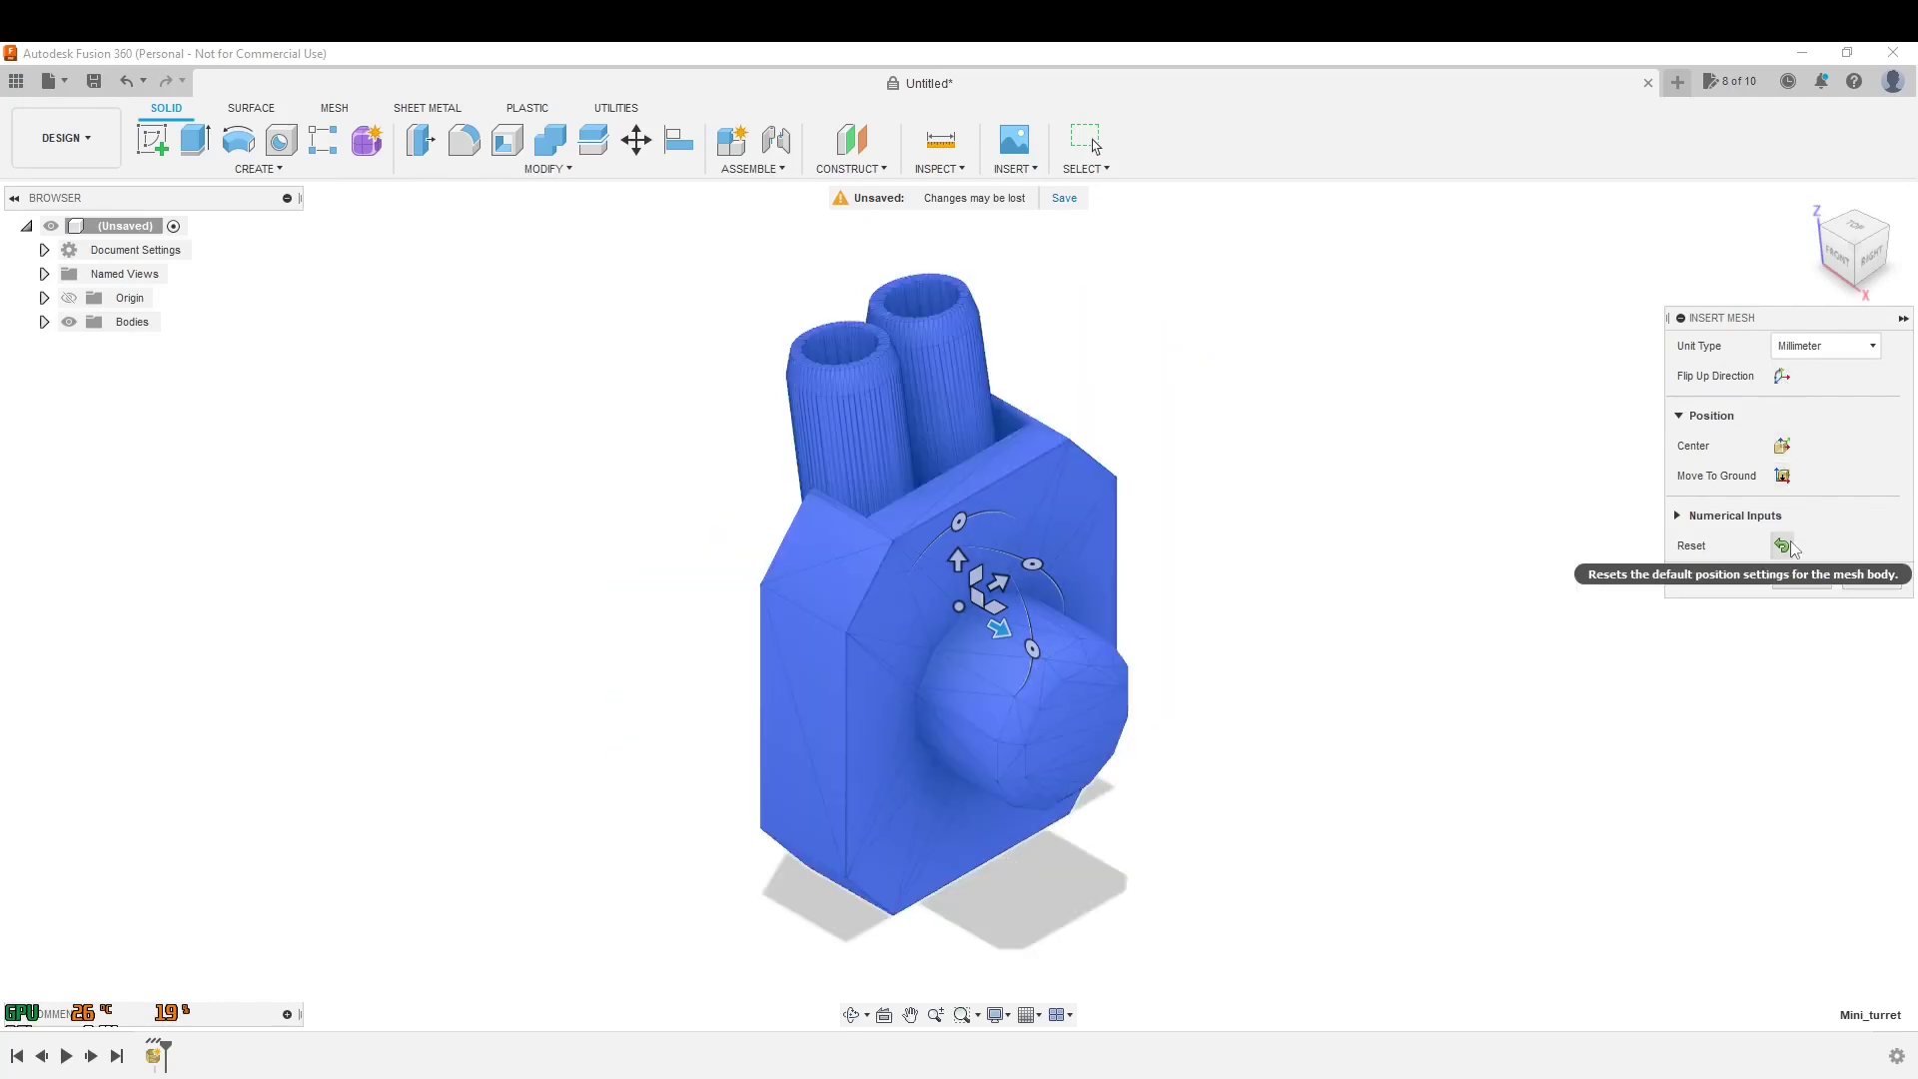
left_click(1783, 378)
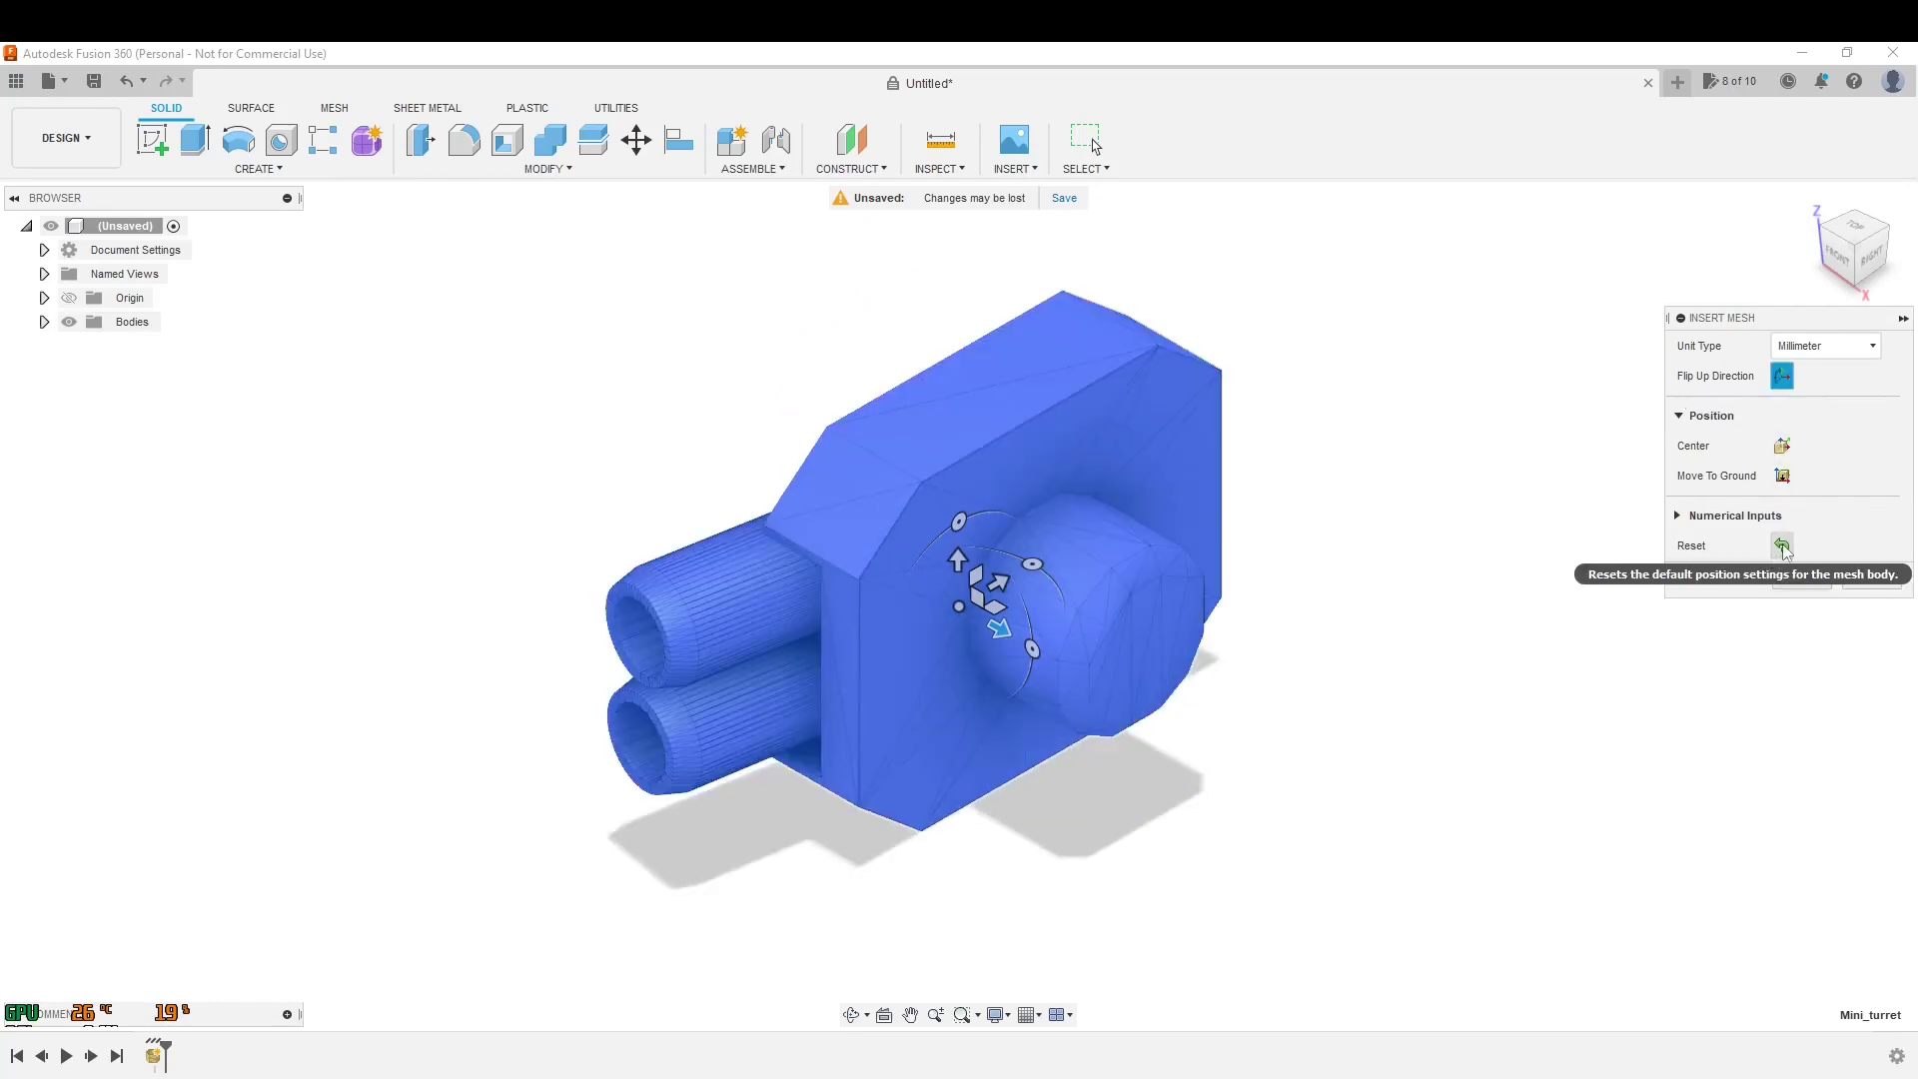
left_click(1775, 390)
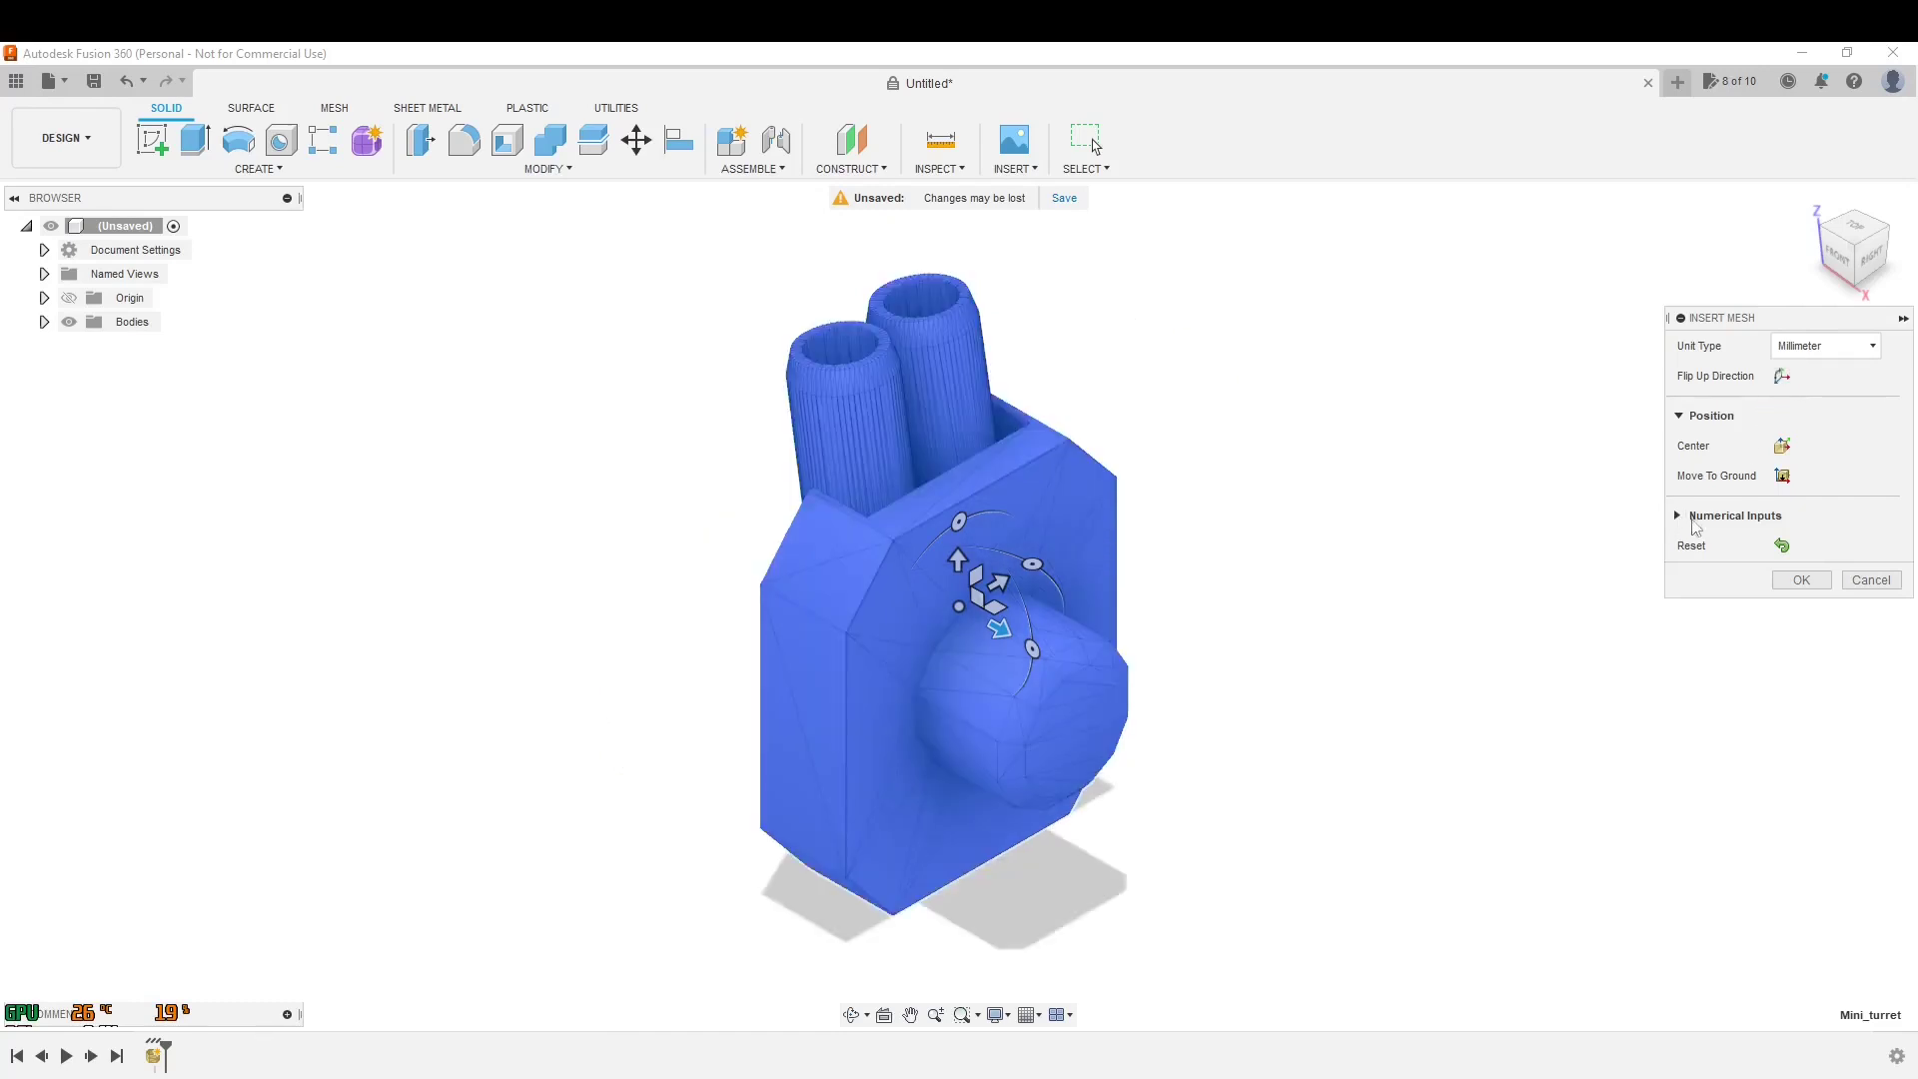
- Try moving the mesh along the X axis with the numerical inputs shown, and complete the mesh insertion
left_click(1680, 518)
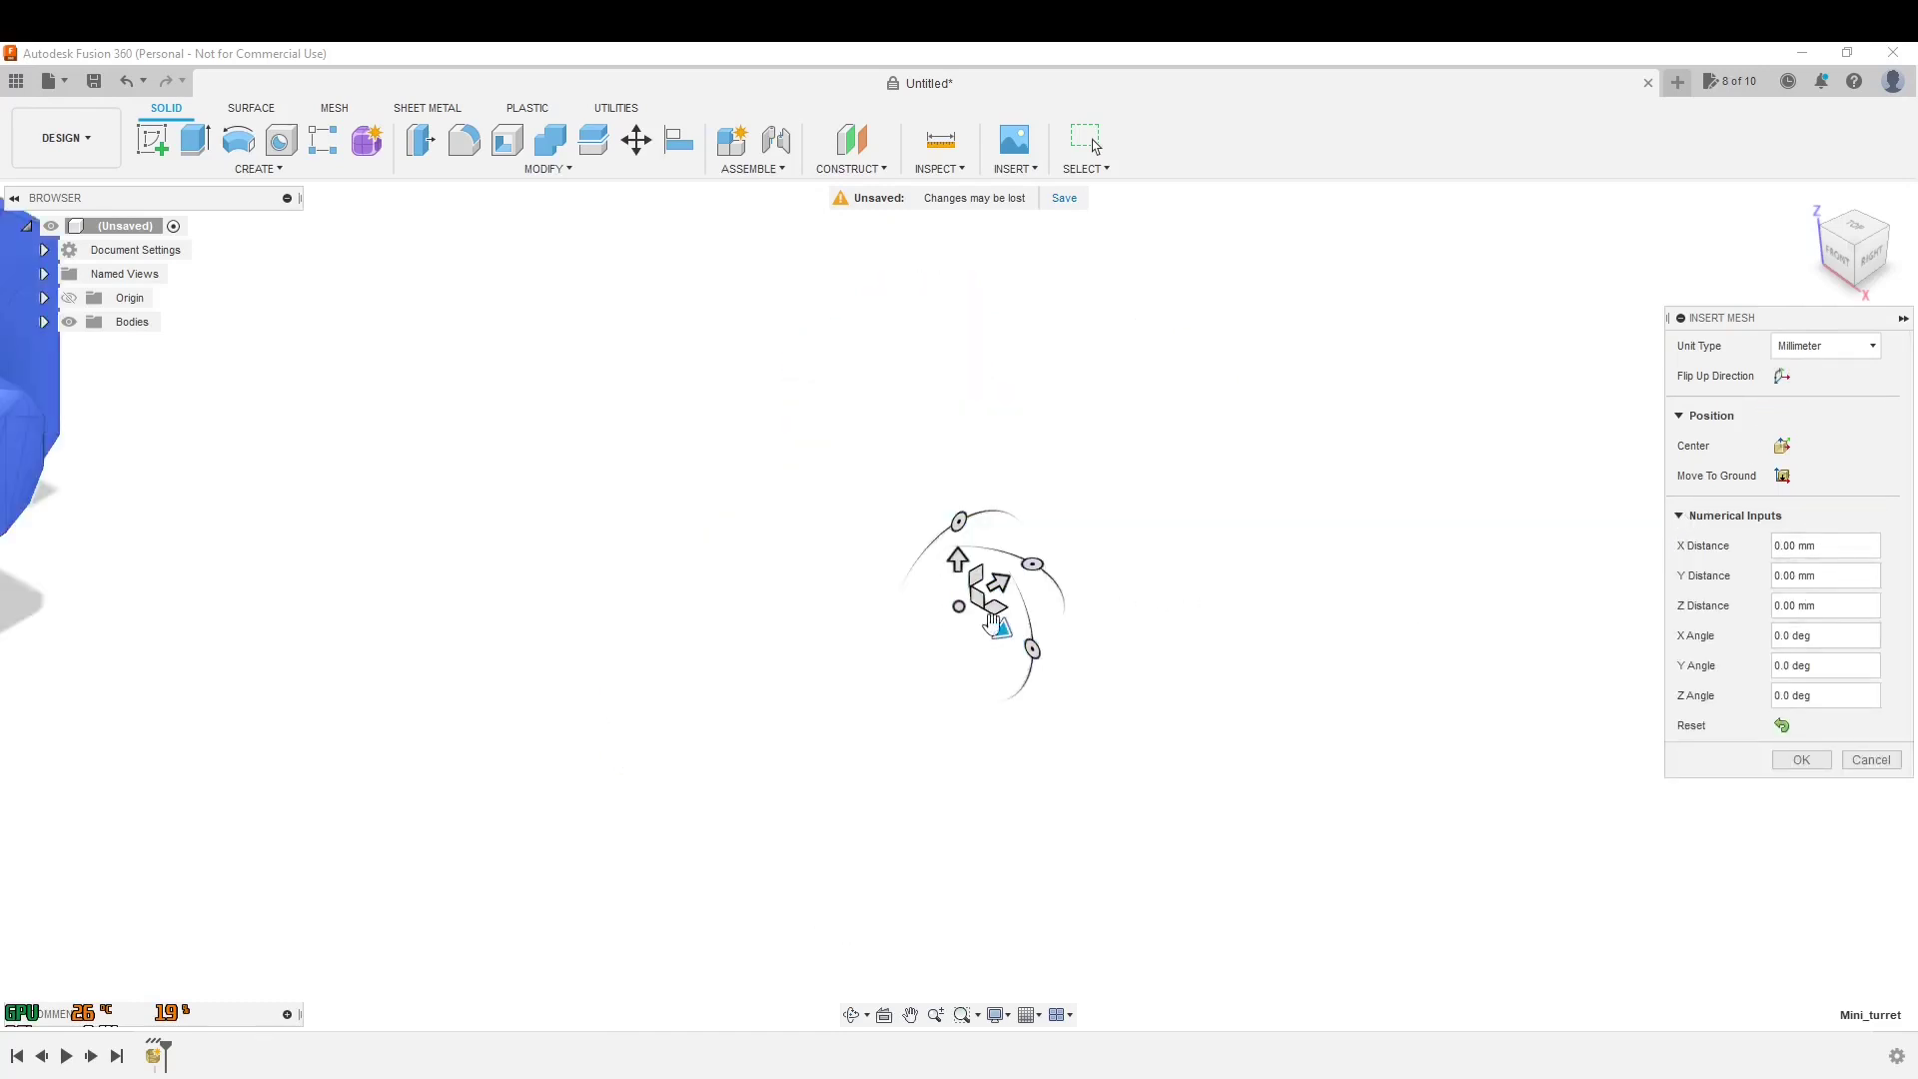
mouse_move(999, 628)
left_mouse_down()
mouse_move(1146, 703)
mouse_move(998, 627)
left_mouse_up()
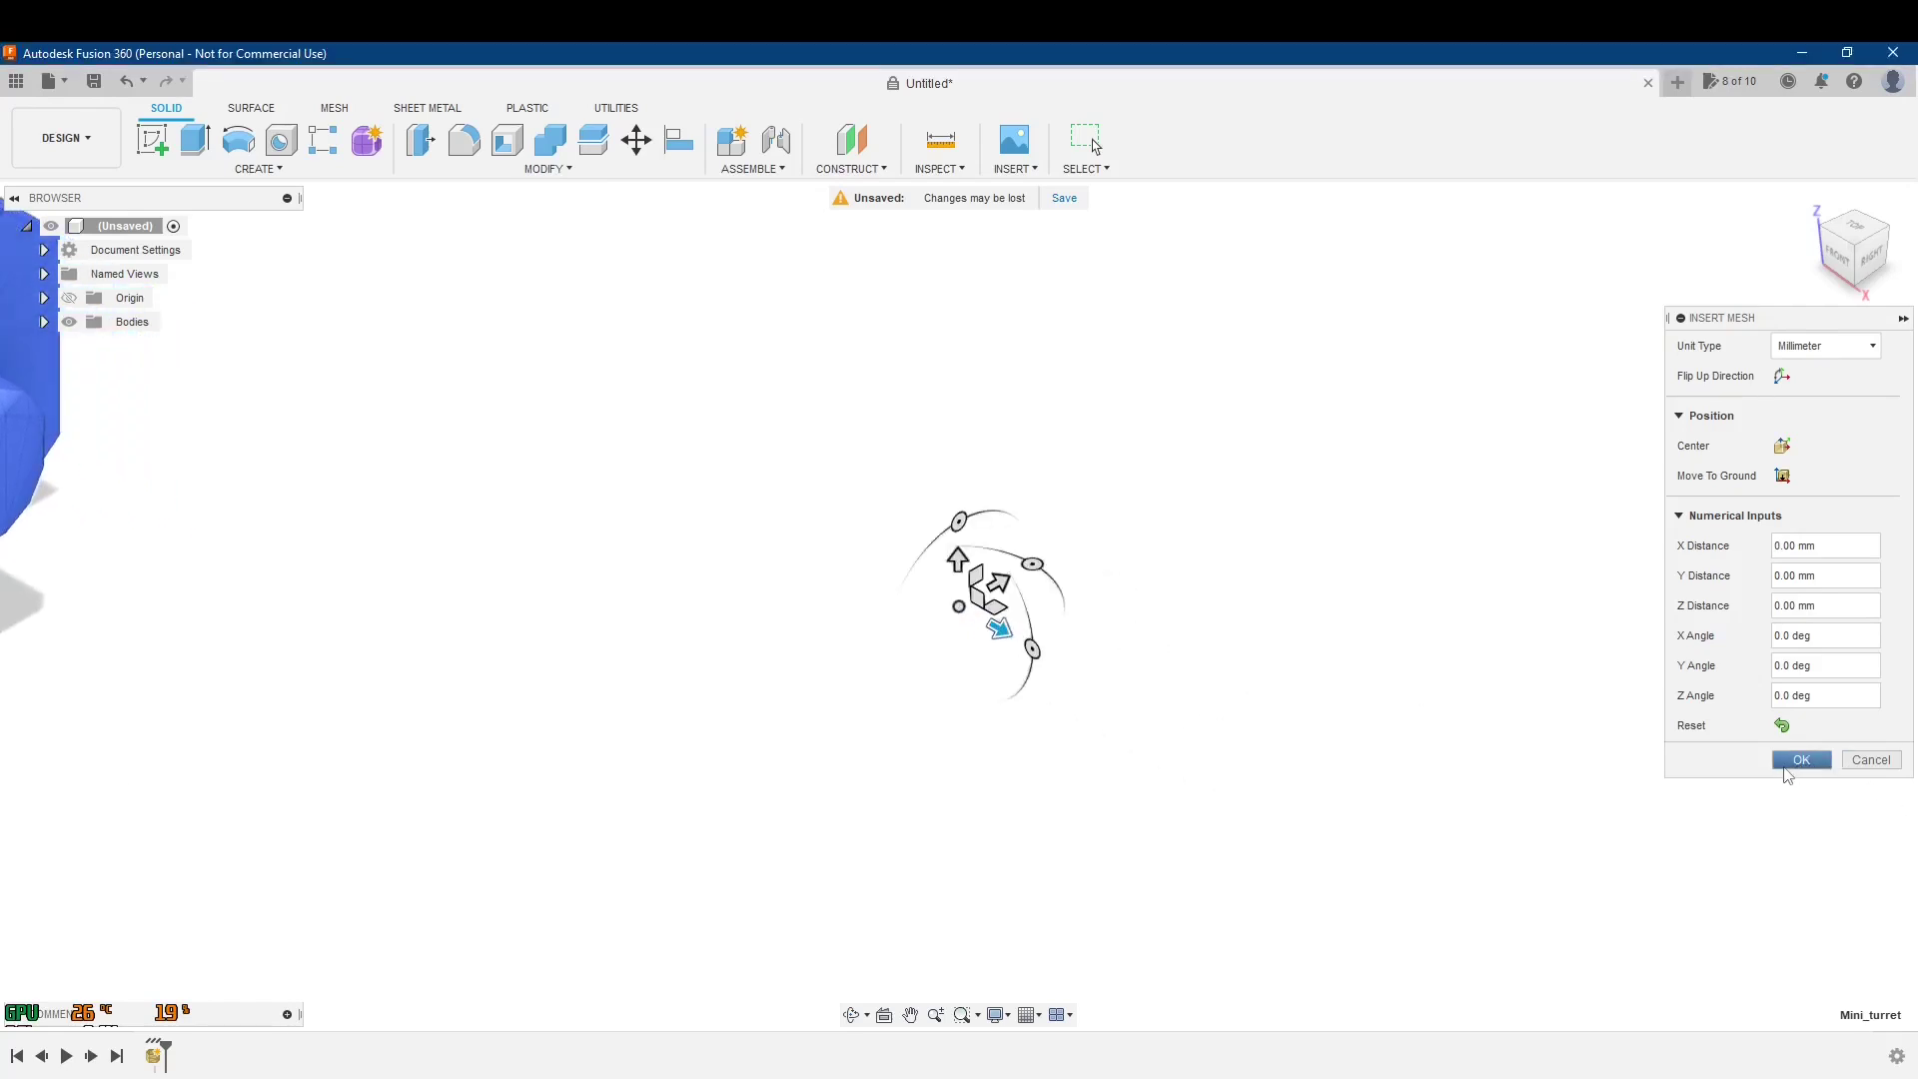
left_click(1804, 763)
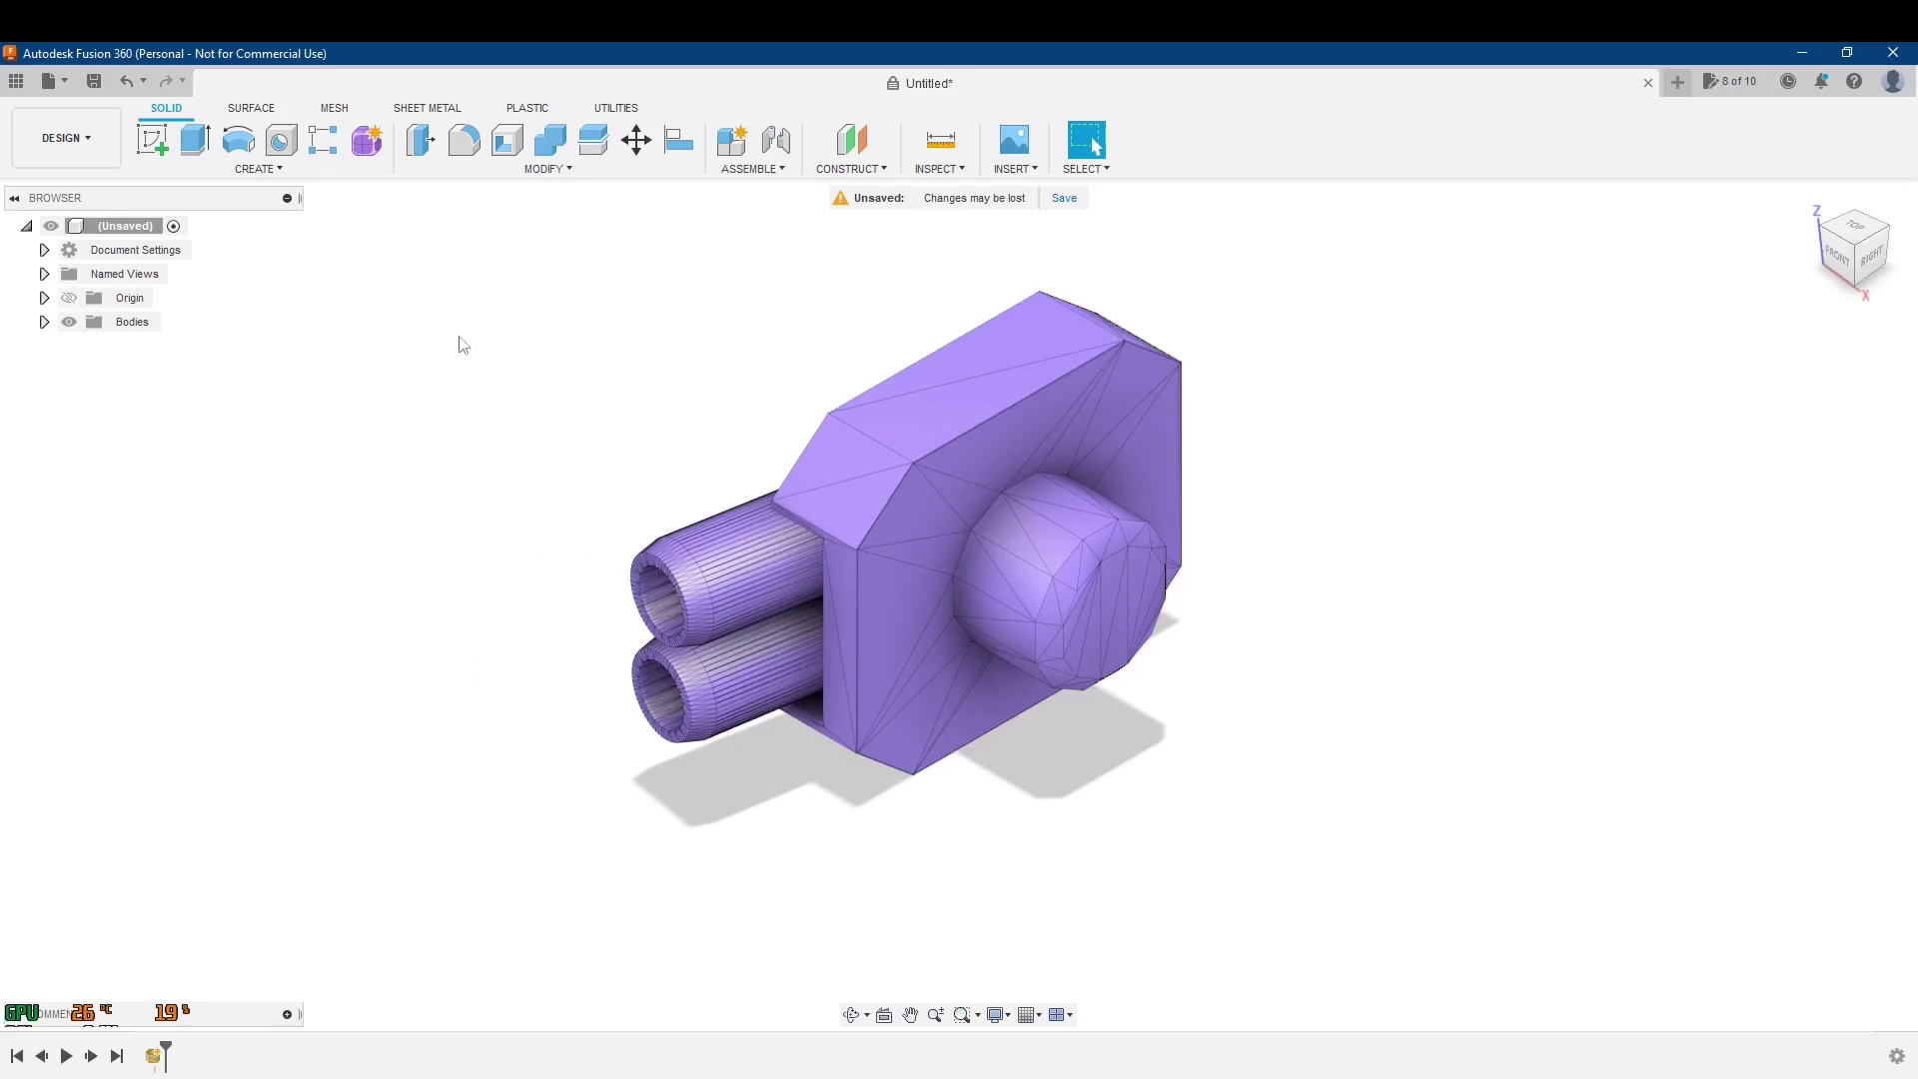
- Set up a Convert Mesh operation on the turret body with the operation set to Parametric
left_click(336, 108)
left_click(599, 169)
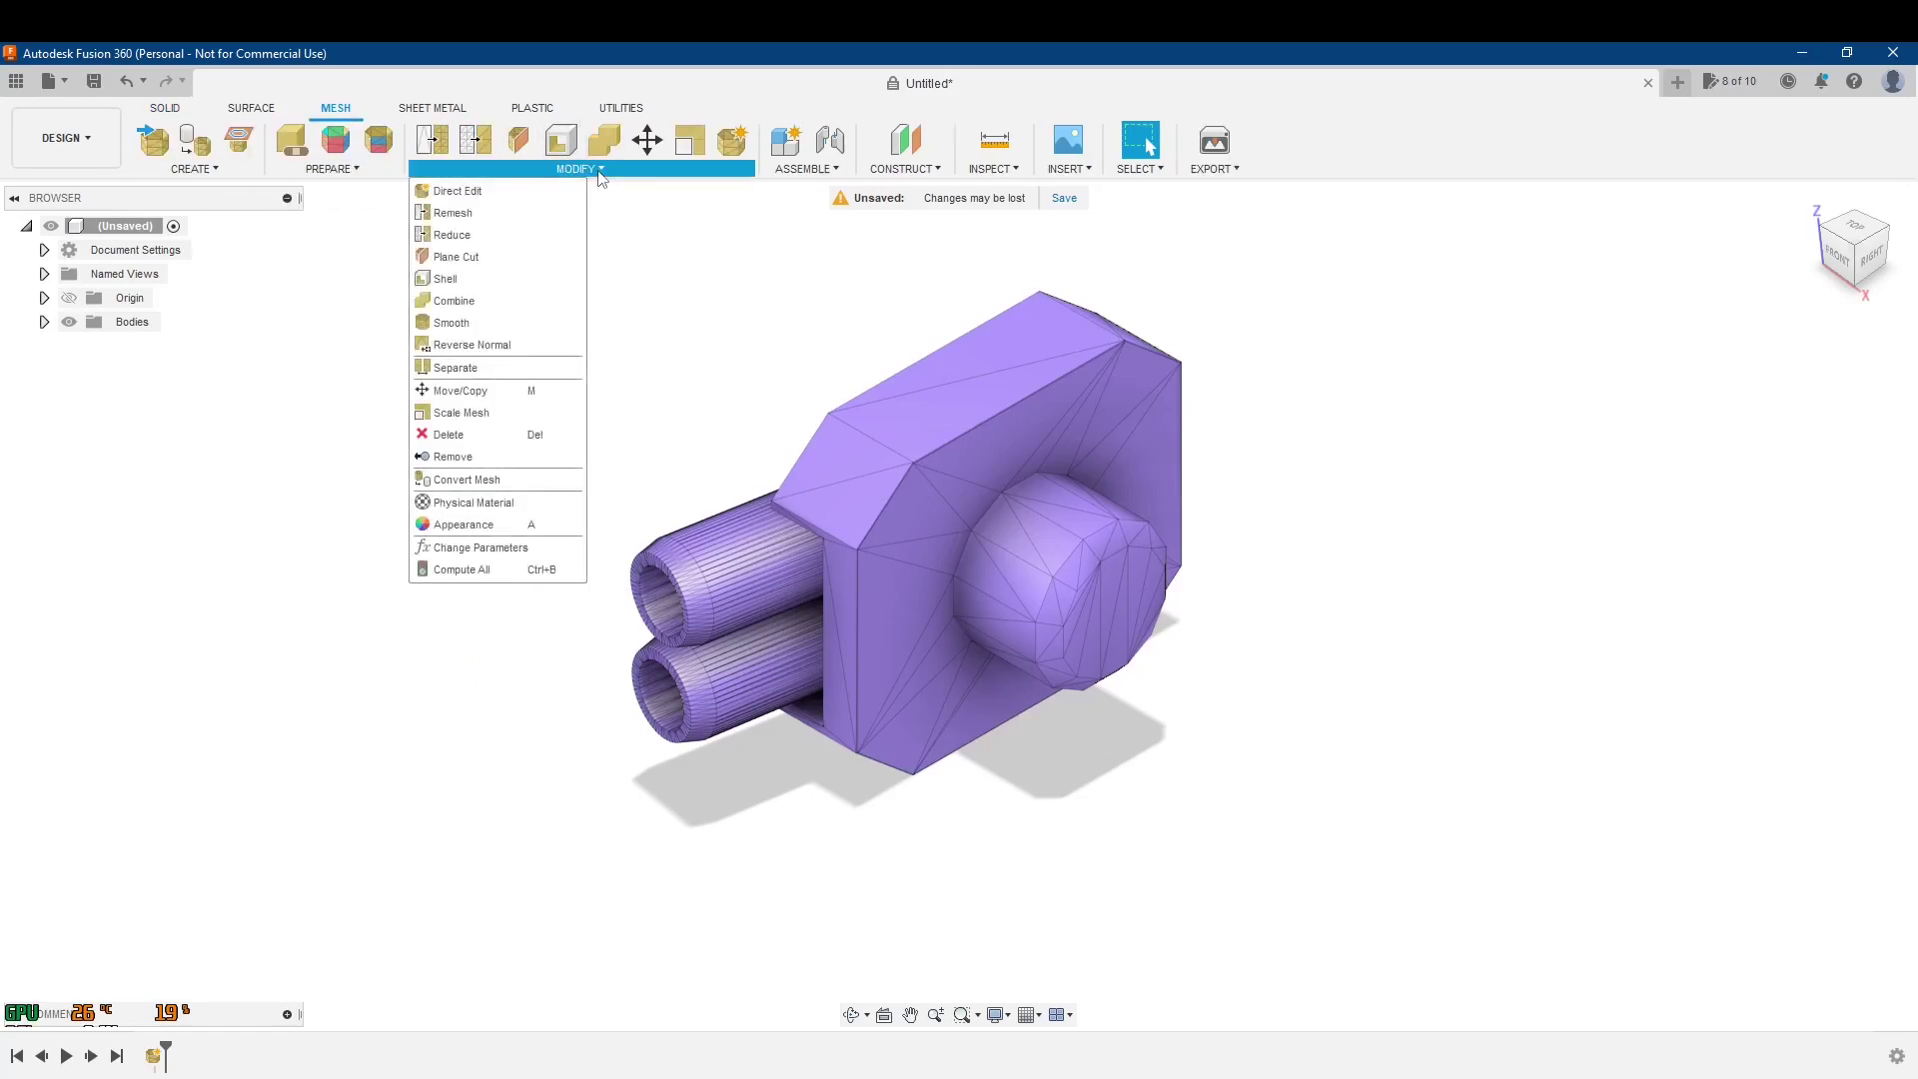
left_click(462, 482)
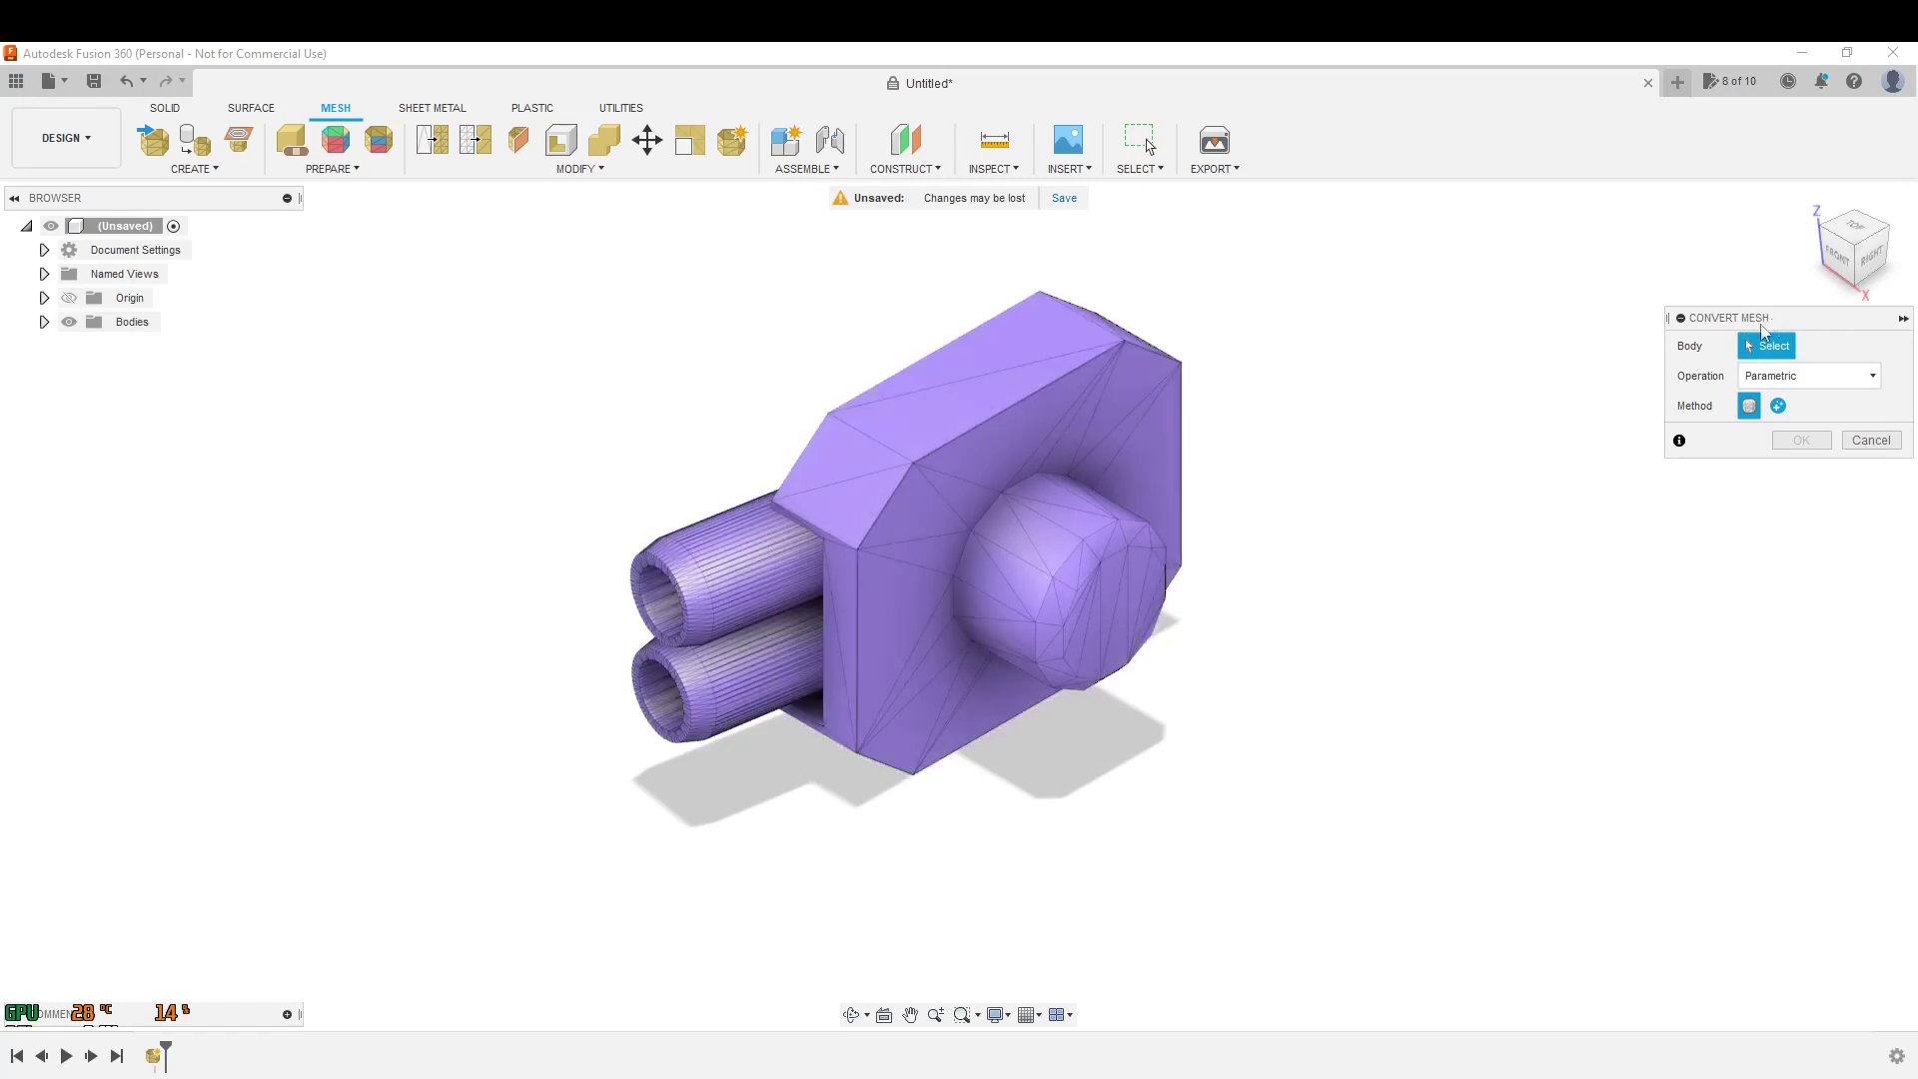
left_click(969, 422)
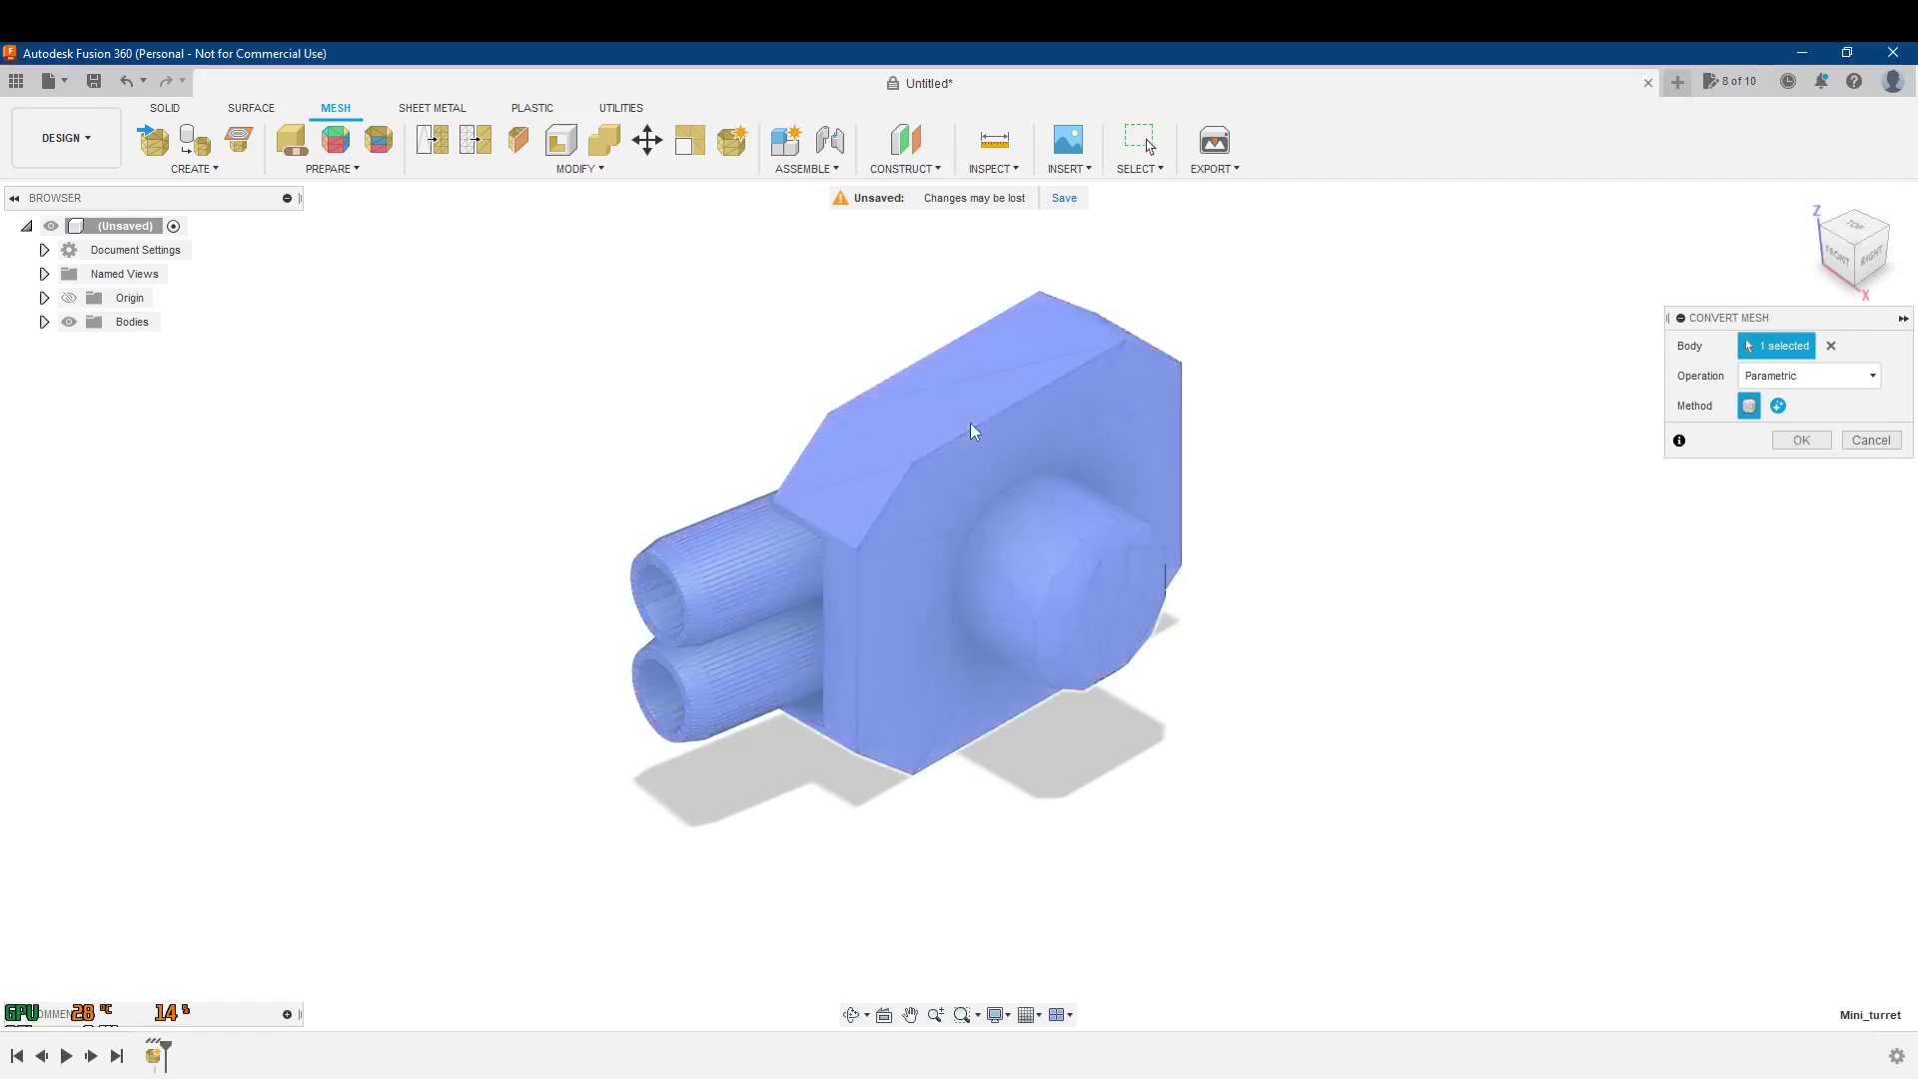
left_click(1861, 385)
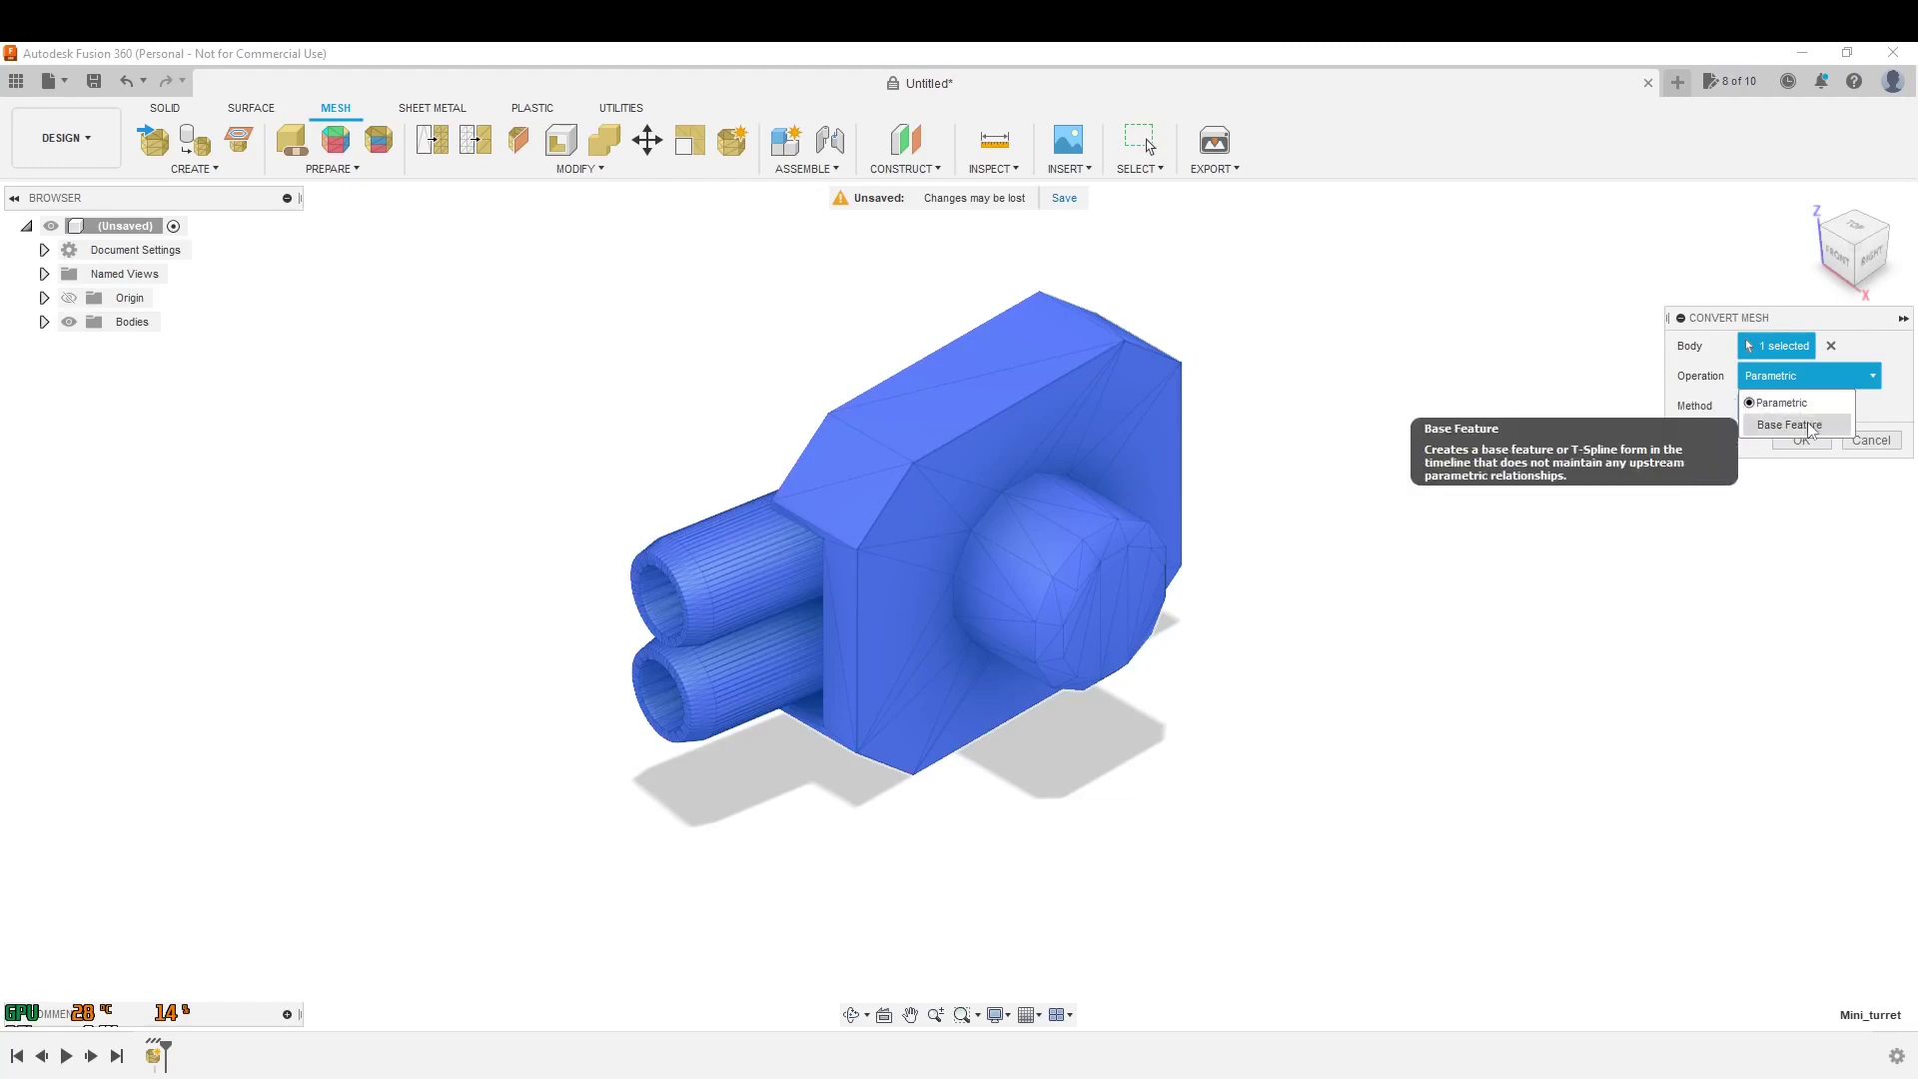
left_click(1782, 402)
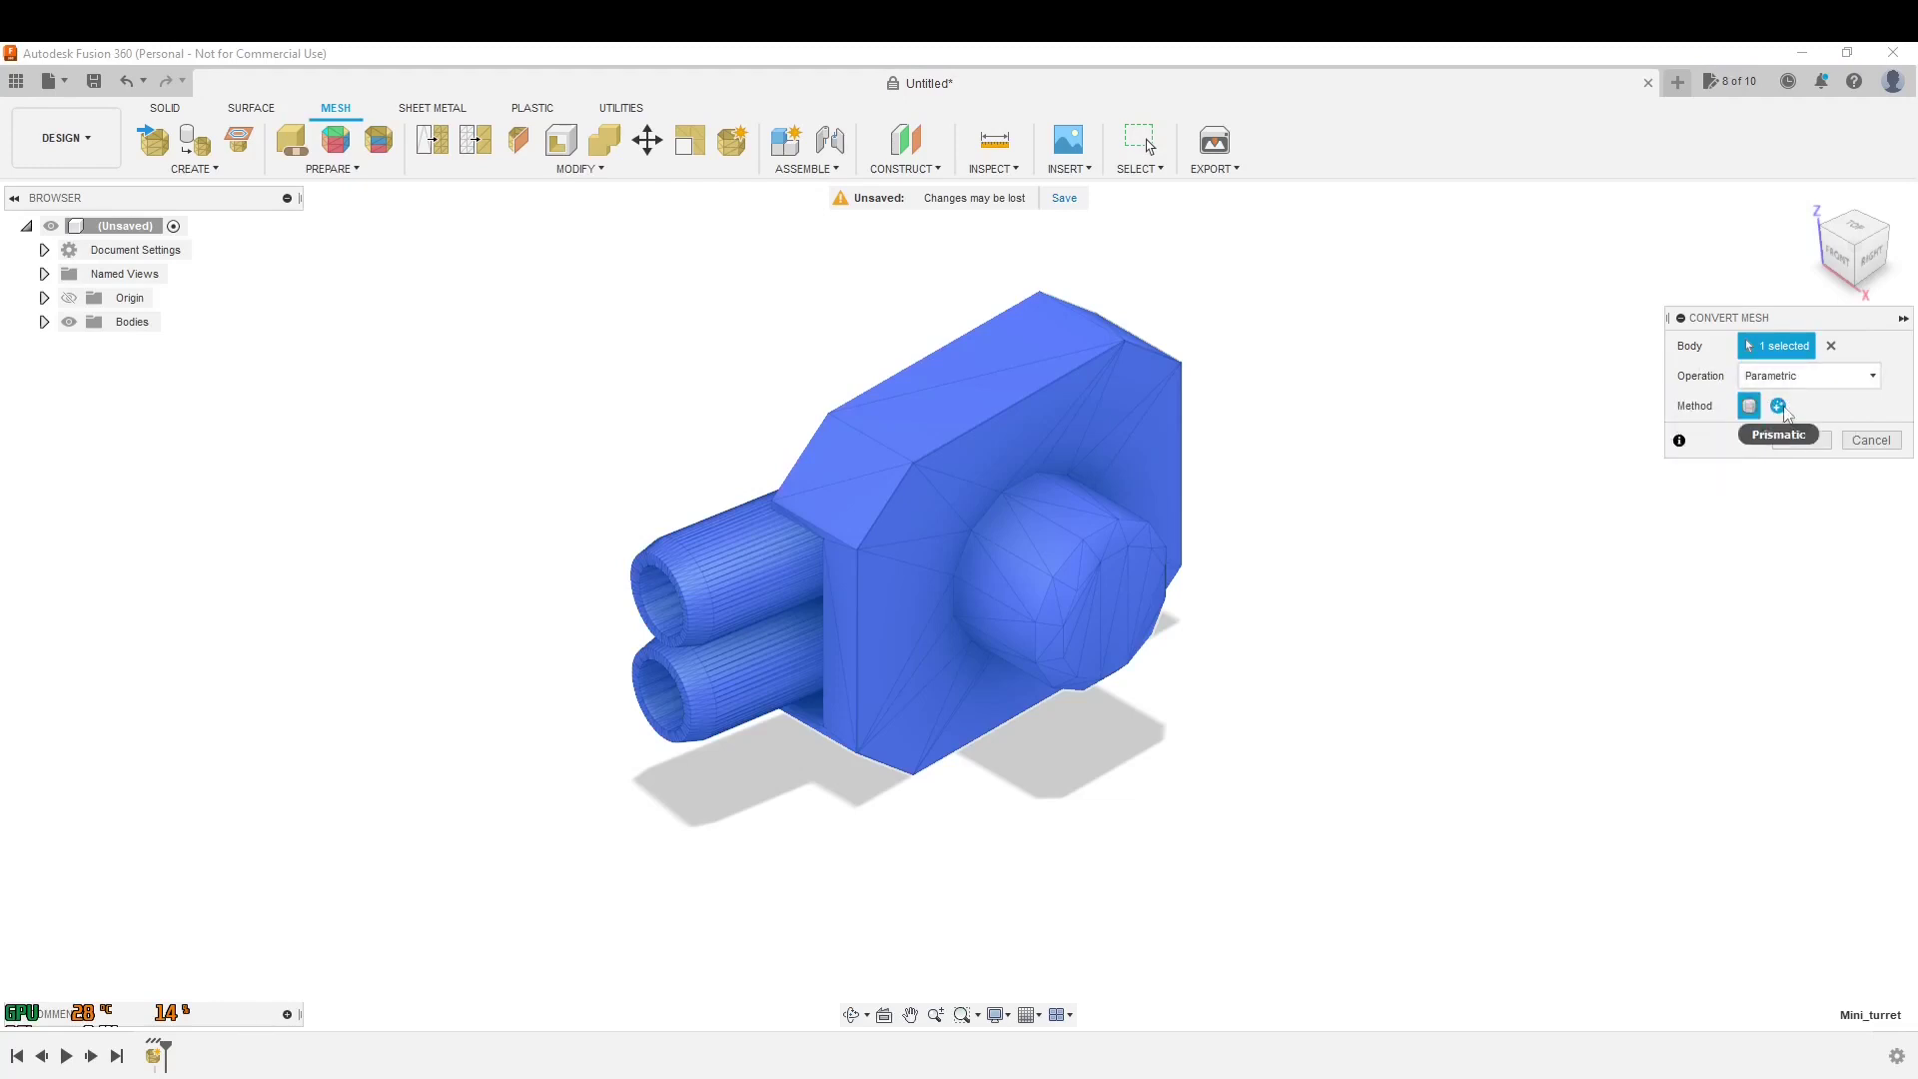
- Try the Prismatic method for the Parametric conversion, dismiss the subscription offer, and convert the turret mesh with the default method
left_click(1820, 381)
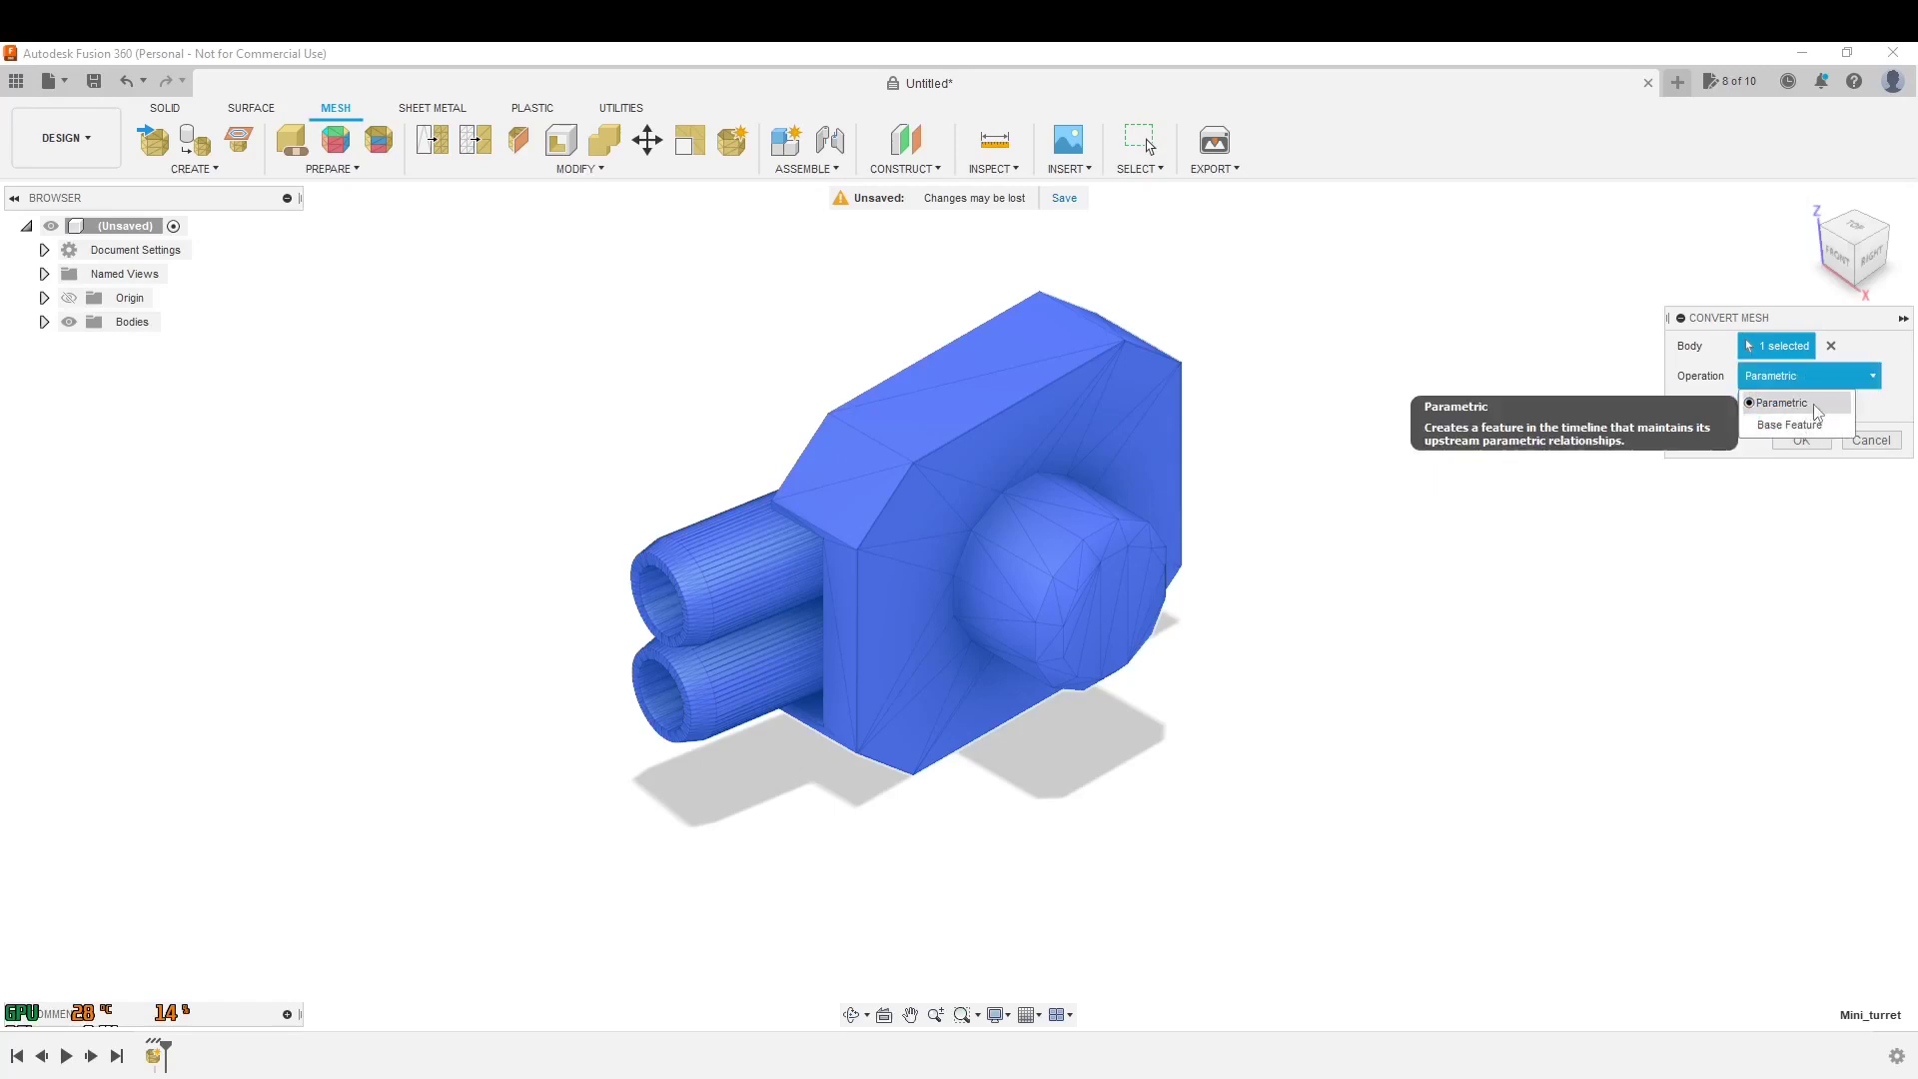
left_click(1820, 404)
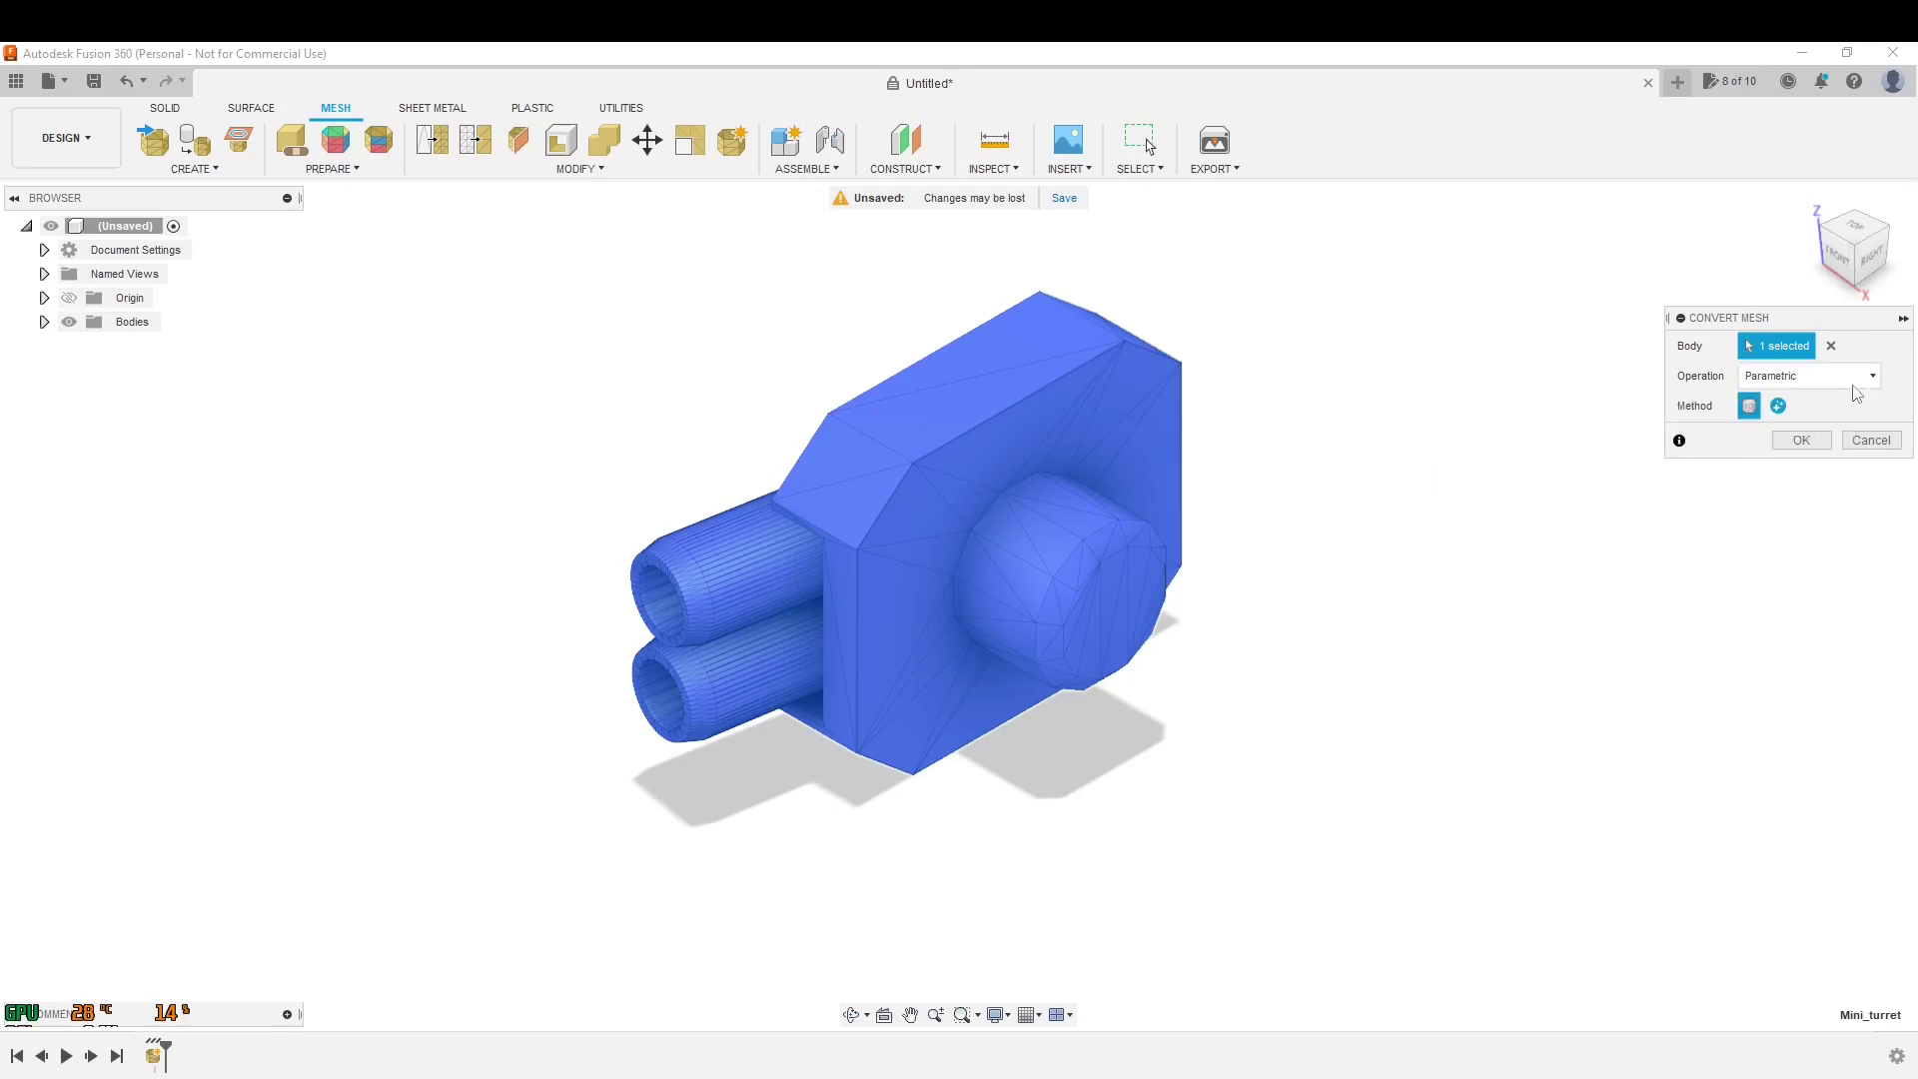
left_click(1778, 405)
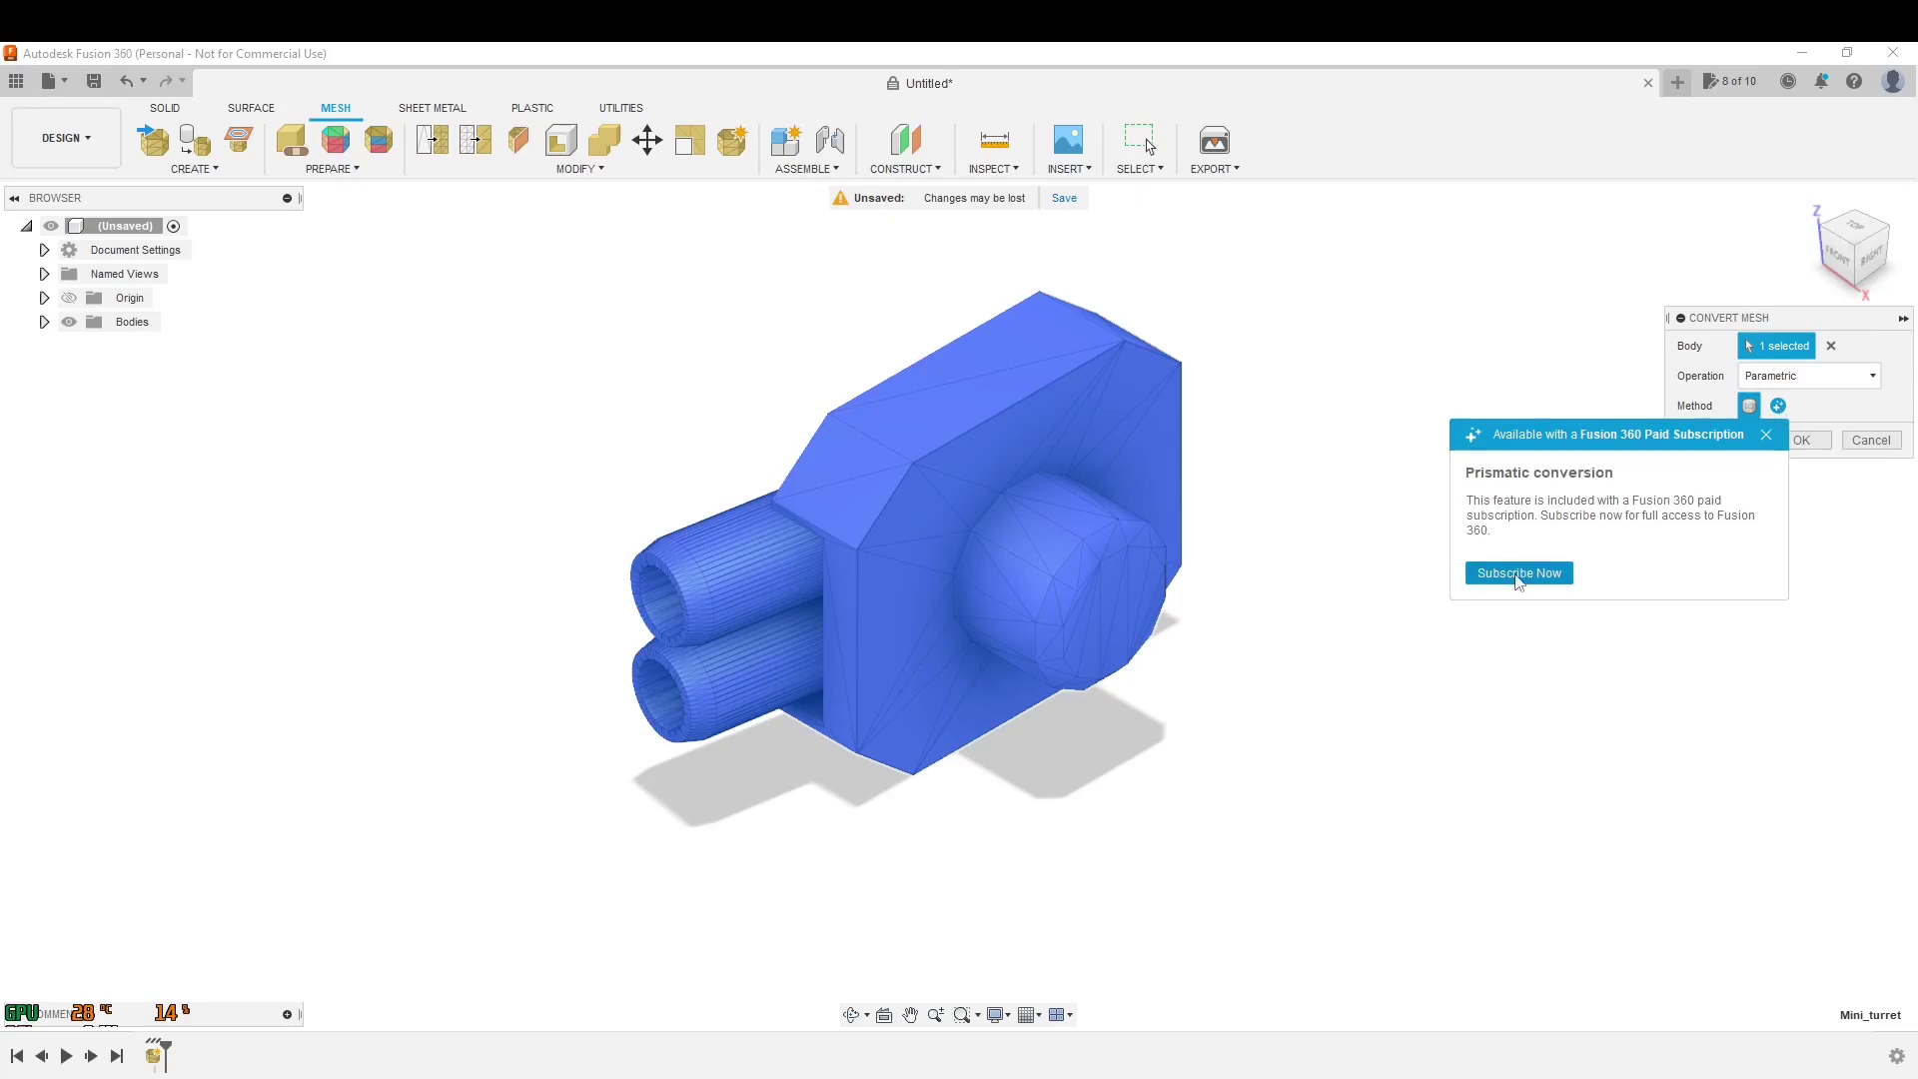
left_click(1765, 436)
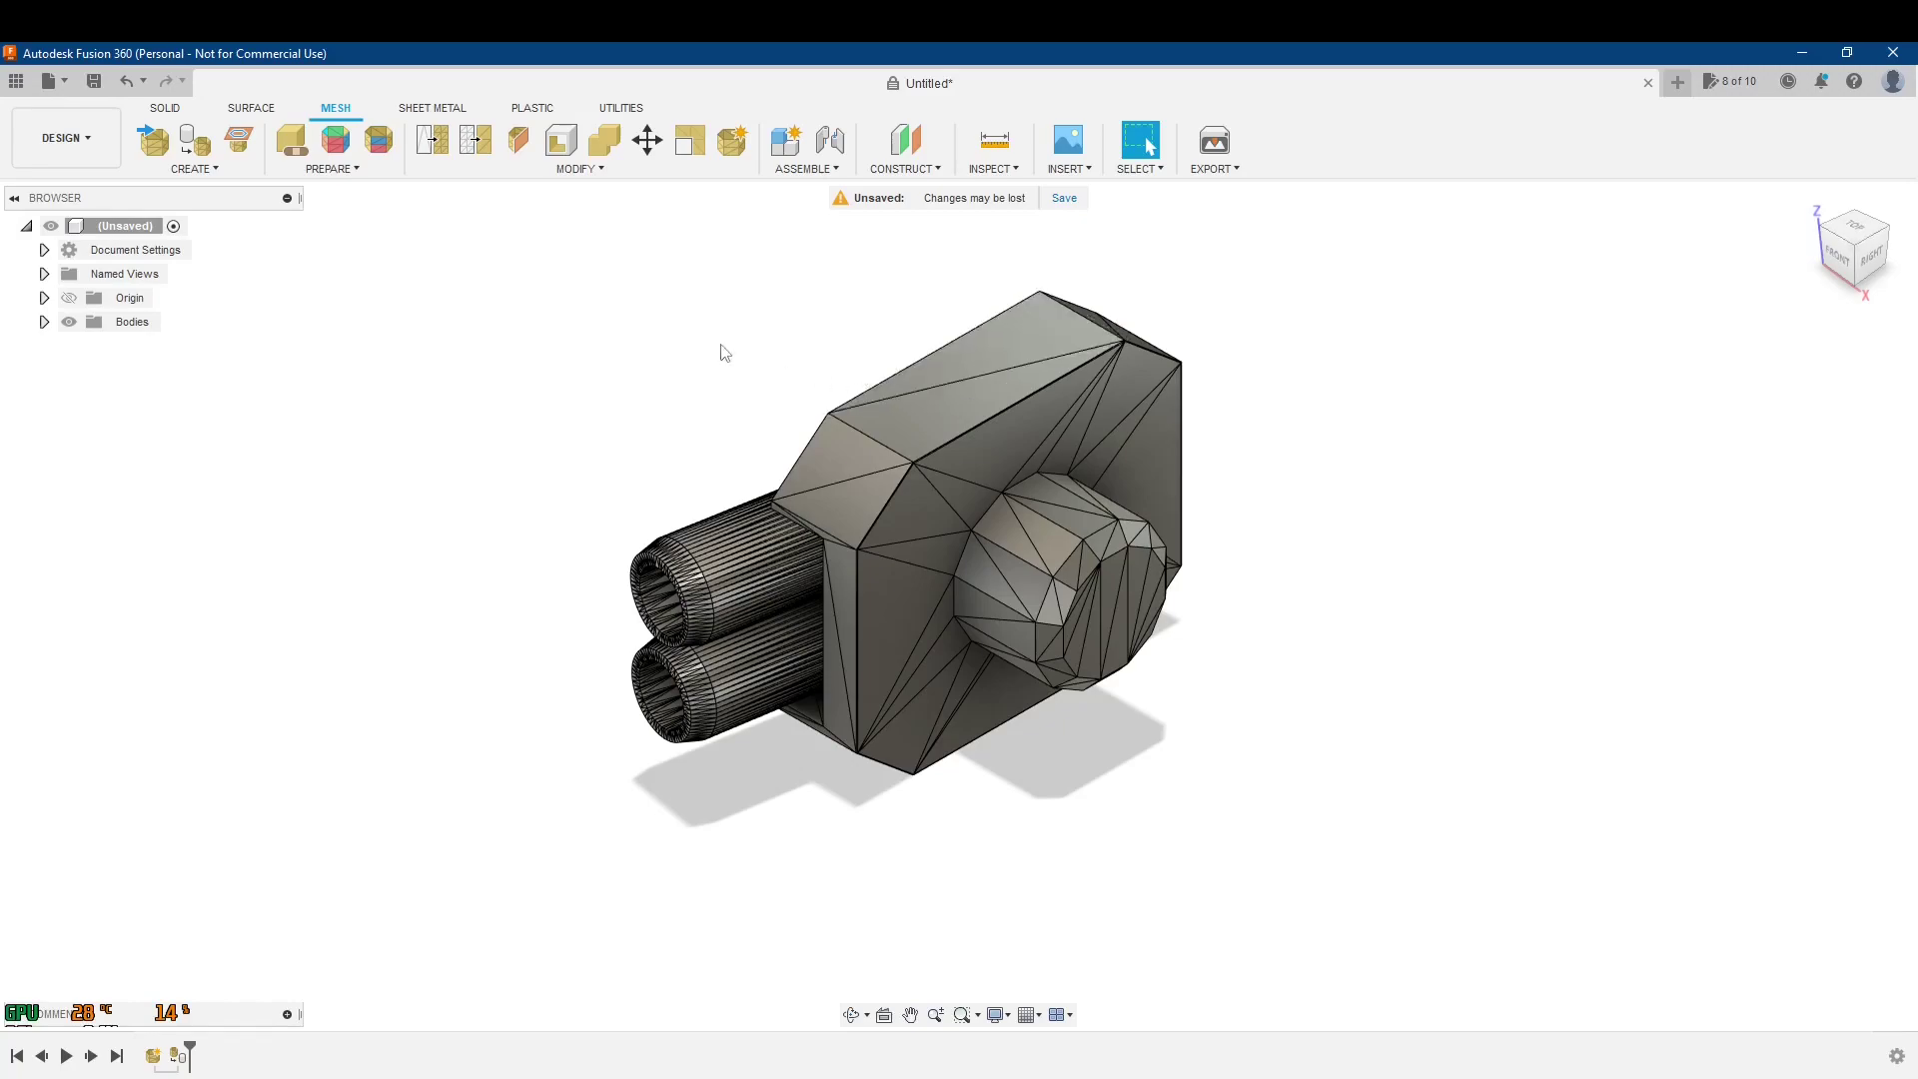
- Delete the triangular facet on the housing's flat outer side, next to the round base, to merge the split face
middle_click_drag(1332, 399, 1279, 649, "shift")
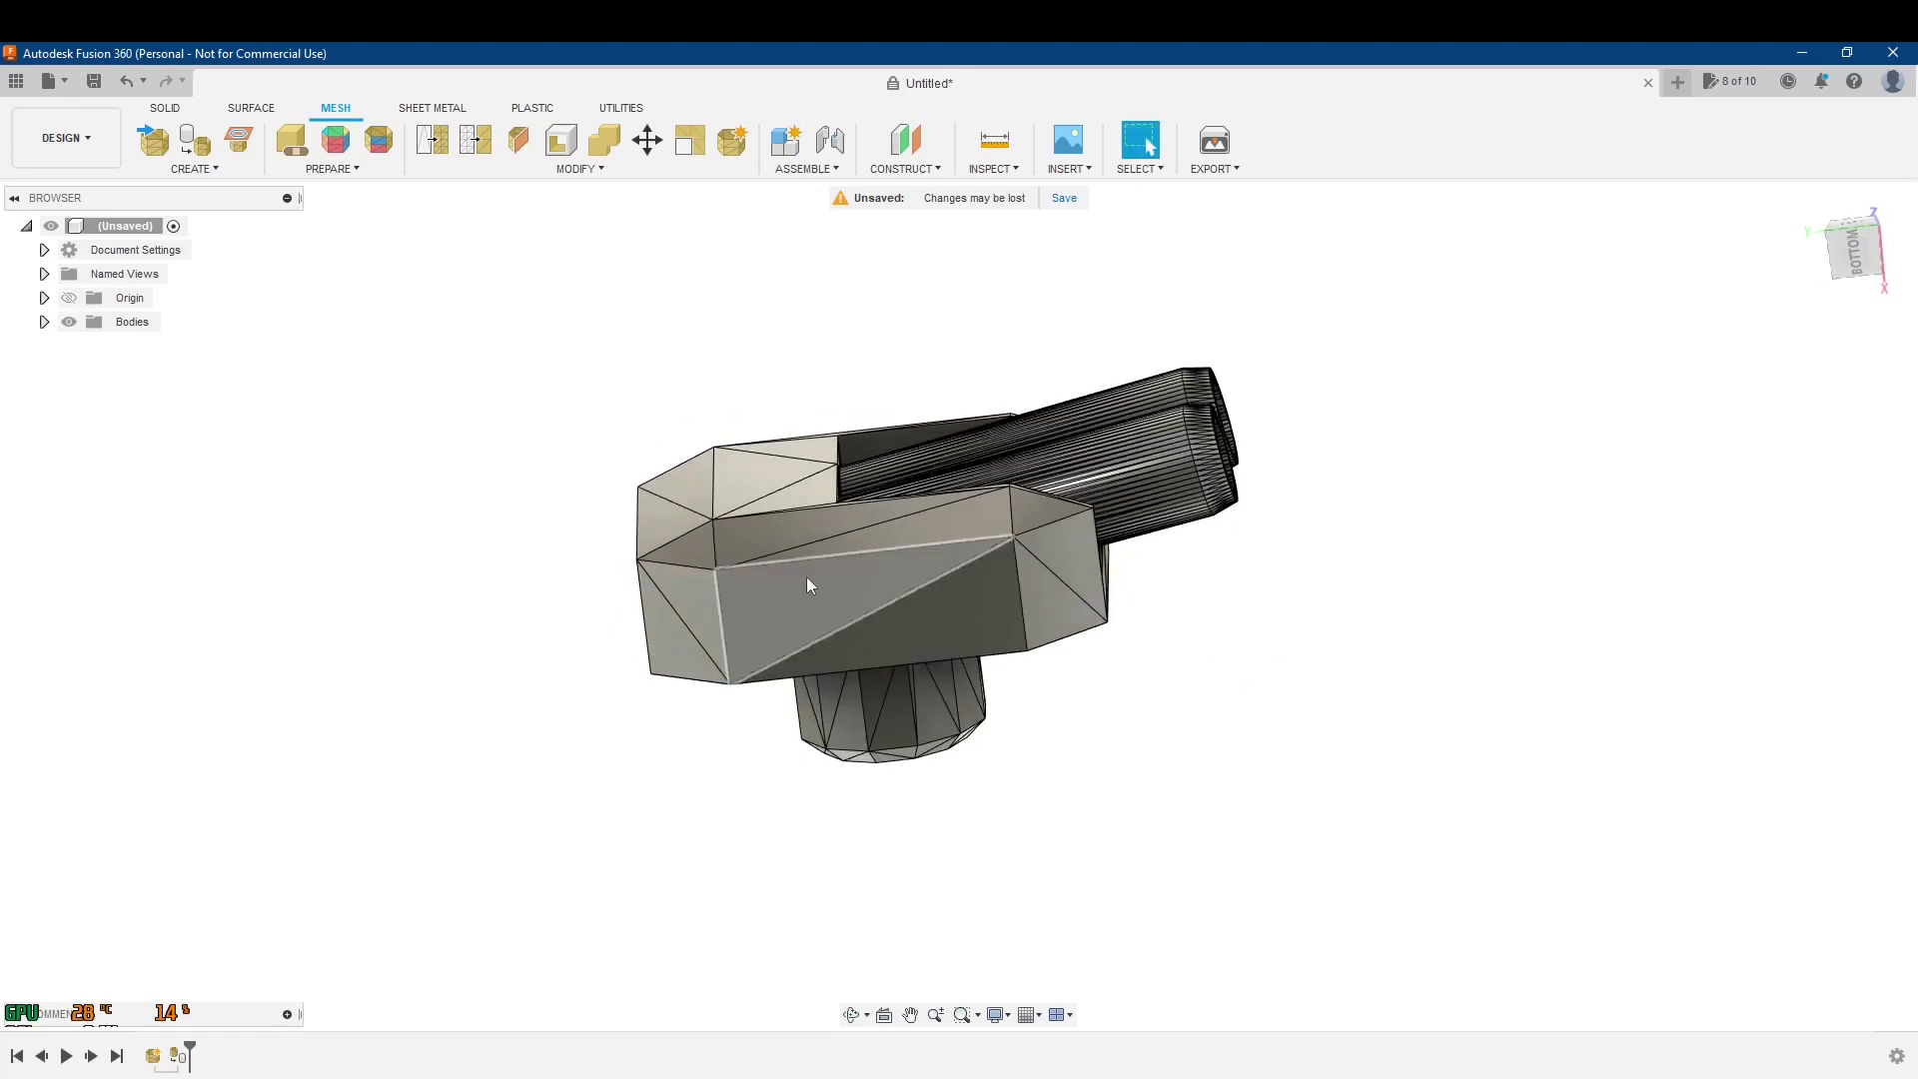
middle_click_drag(1211, 698, 1040, 710, "shift")
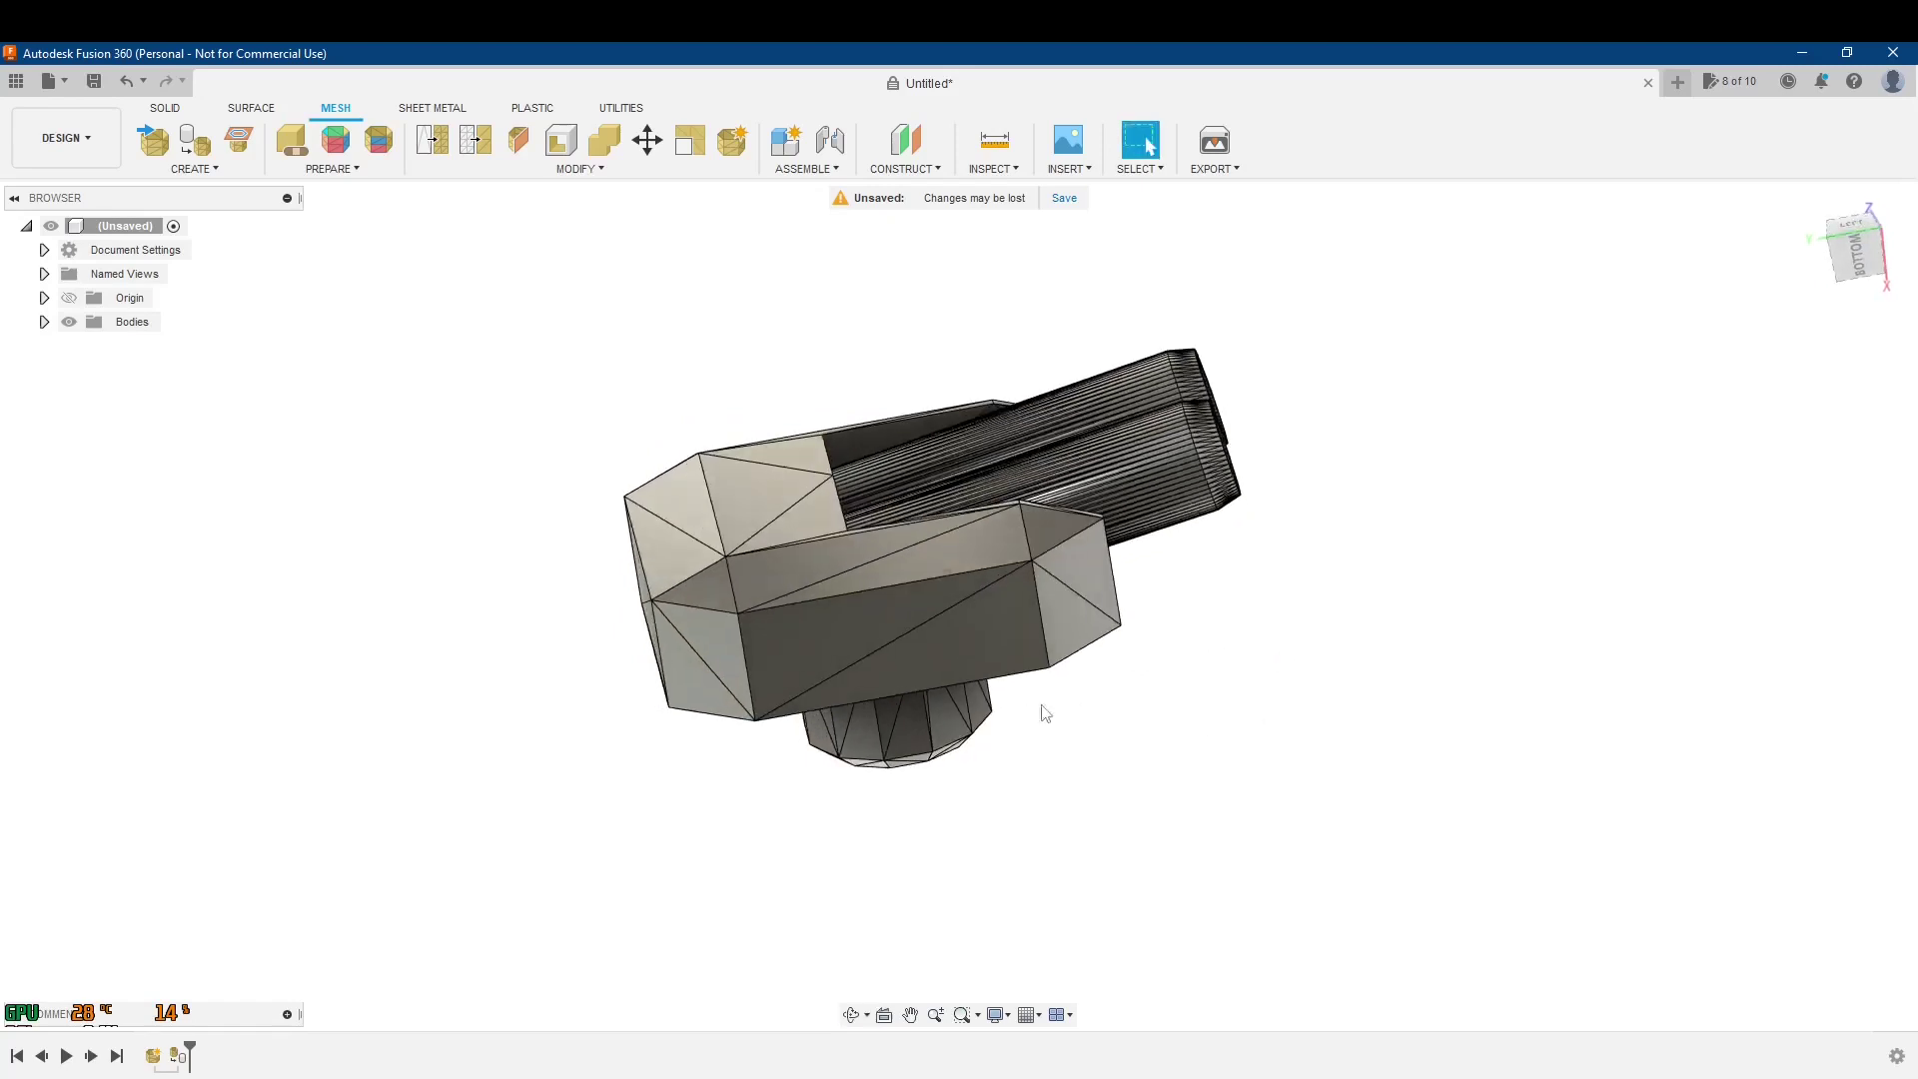
left_click(839, 635)
key("Delete")
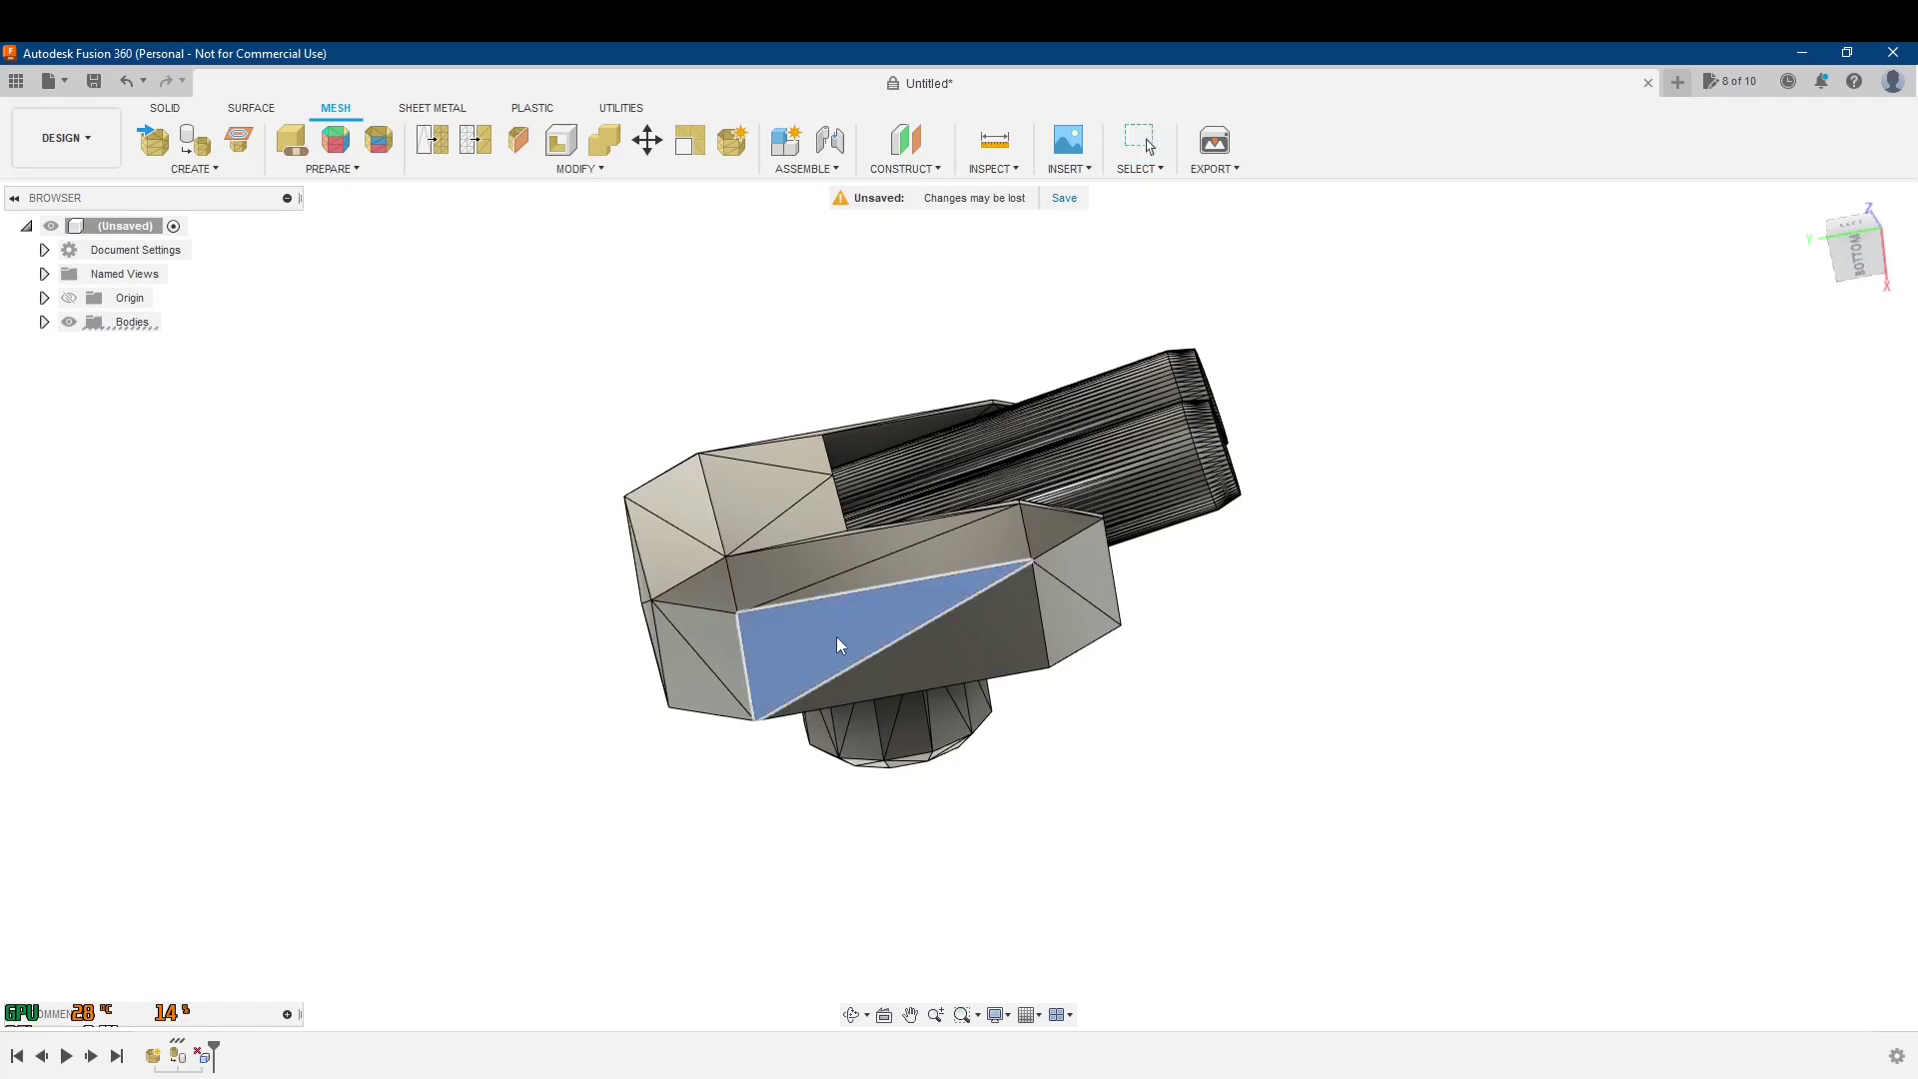
left_click(860, 657)
key("Delete")
- Delete further triangular facets around the back of the turret housing to merge its flat faces
middle_click_drag(860, 657, 919, 677, "shift")
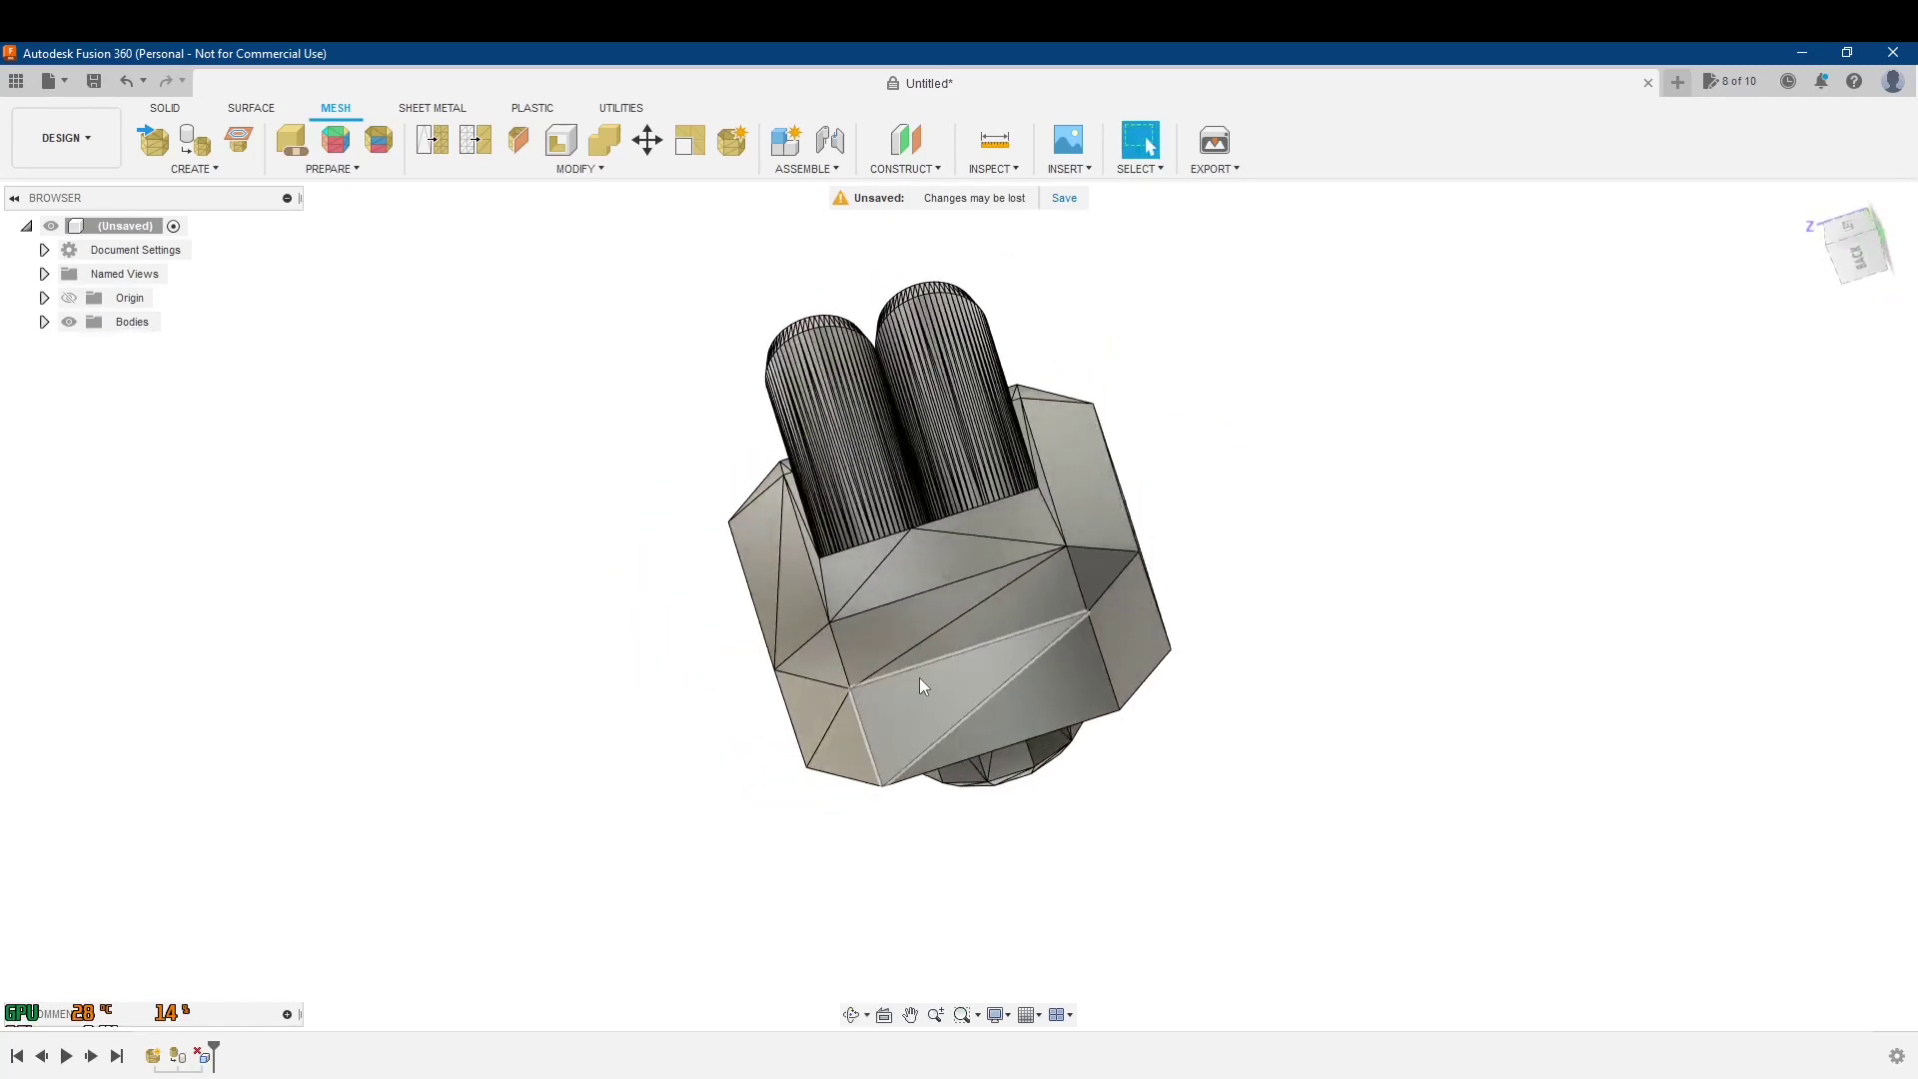
left_click(895, 583)
key("Delete")
middle_click_drag(895, 583, 1017, 585, "shift")
left_click(1031, 581)
key("Delete")
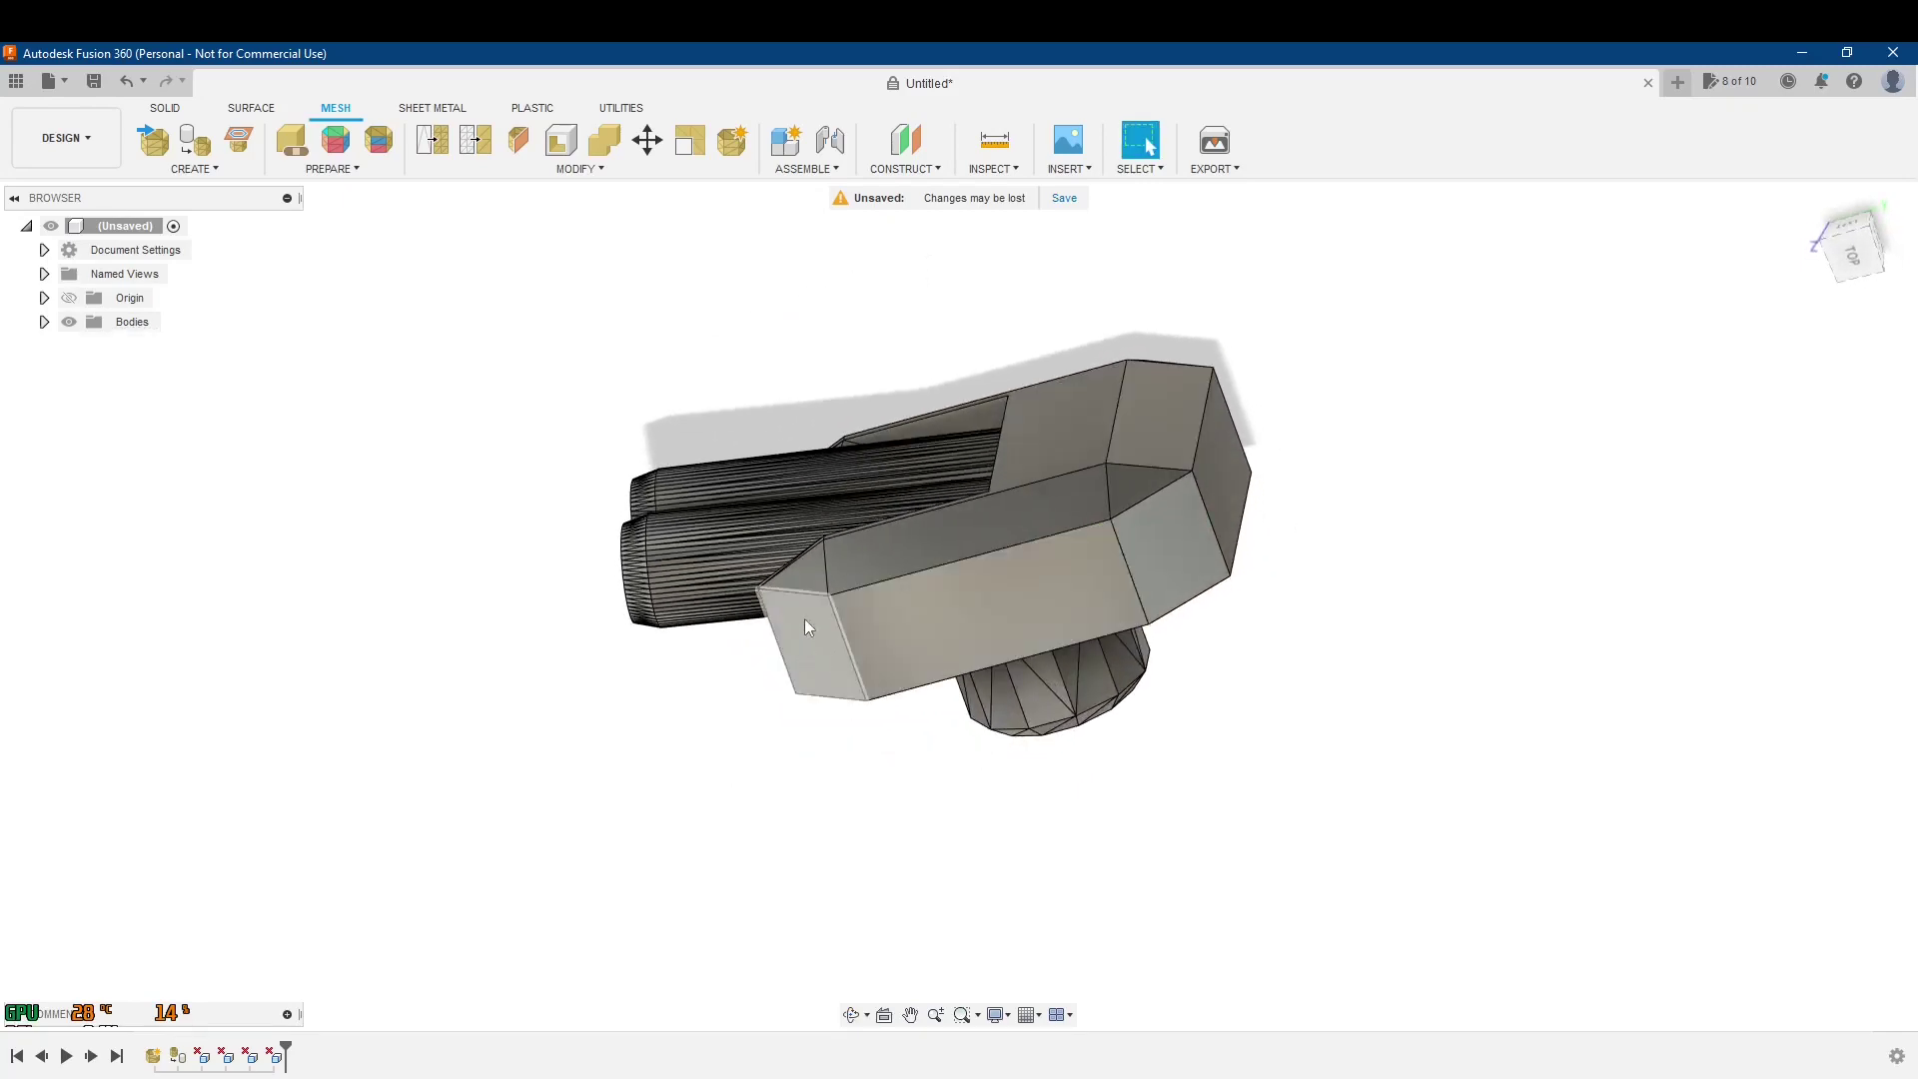
- Delete another split facet on the housing and the thin sliver facet beside the barrel at the recess edge
middle_click_drag(805, 583, 992, 661, "shift")
left_click(992, 661)
key("Delete")
scroll(1010, 634, "up", 3)
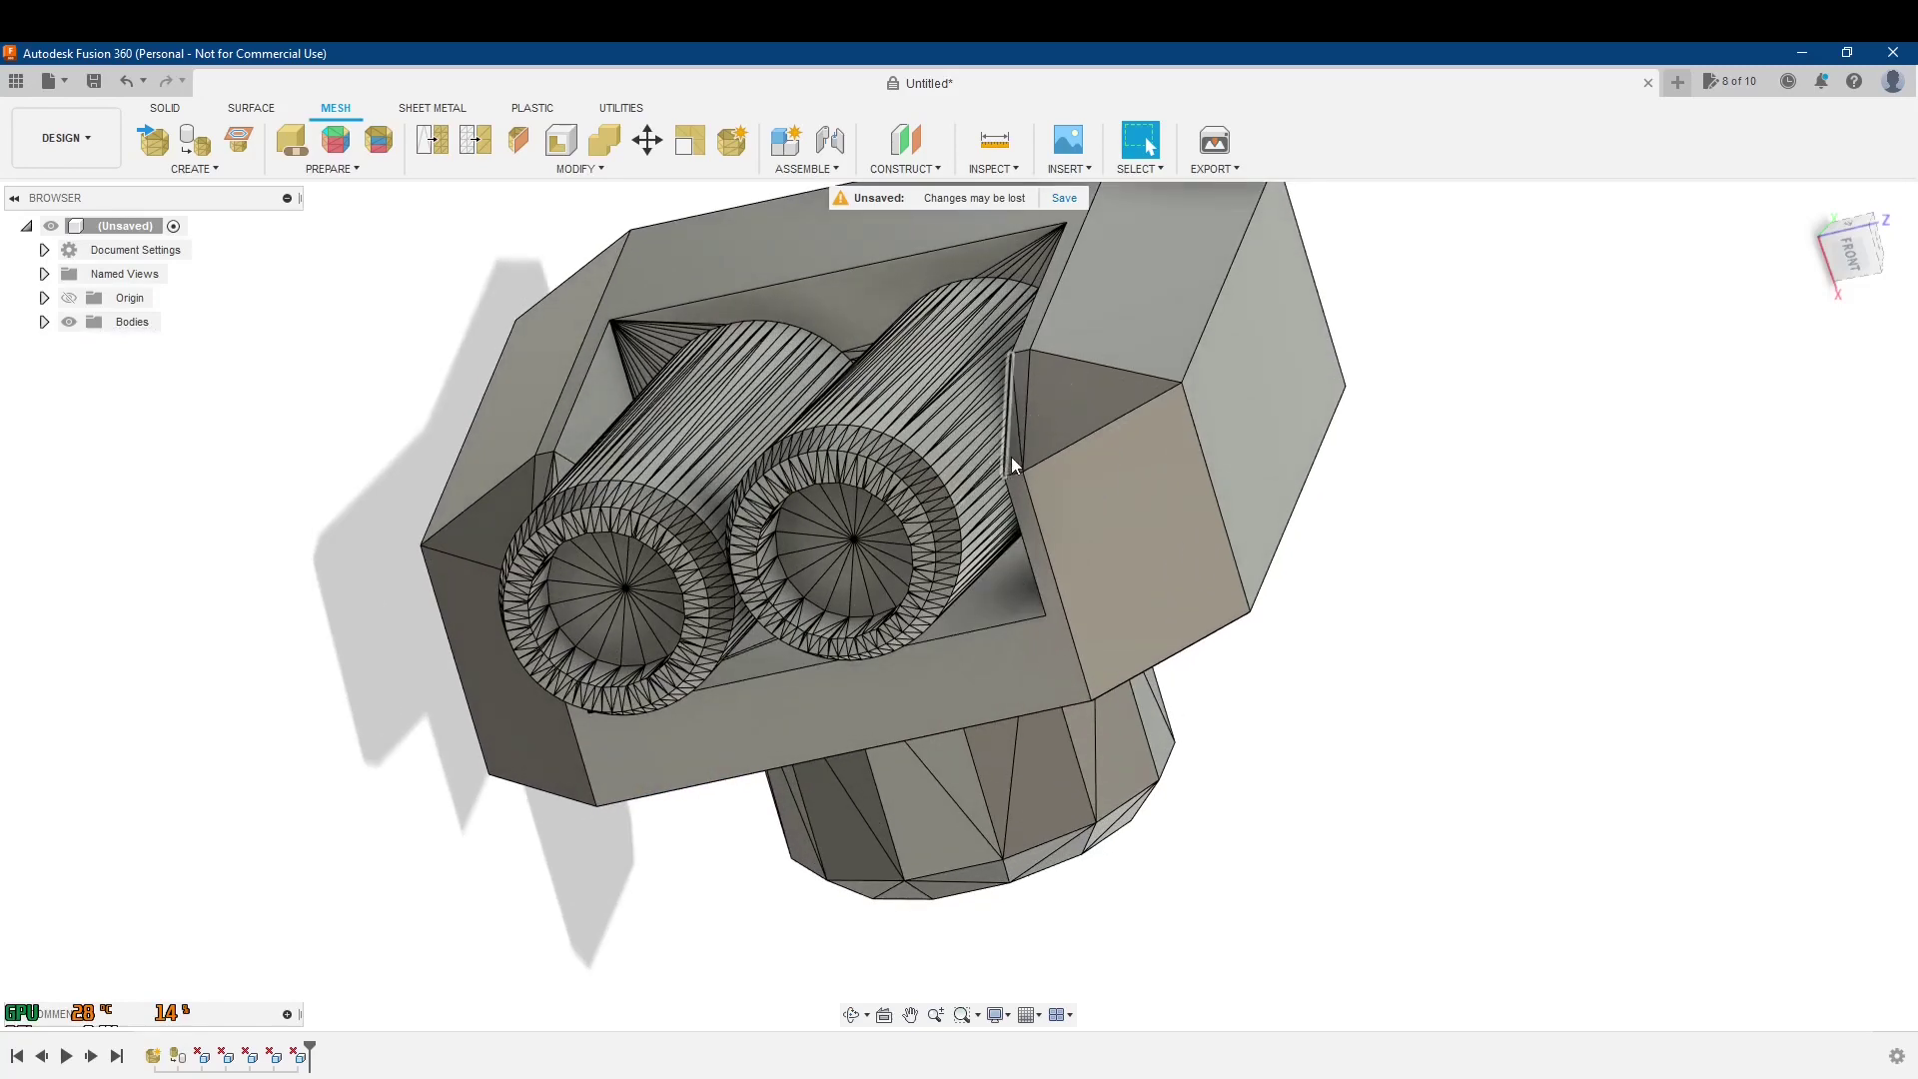
left_click(1013, 456)
key("Delete")
- Delete the matching sliver facet on the opposite inner edge of the barrel recess
middle_click_drag(1012, 456, 630, 596, "shift")
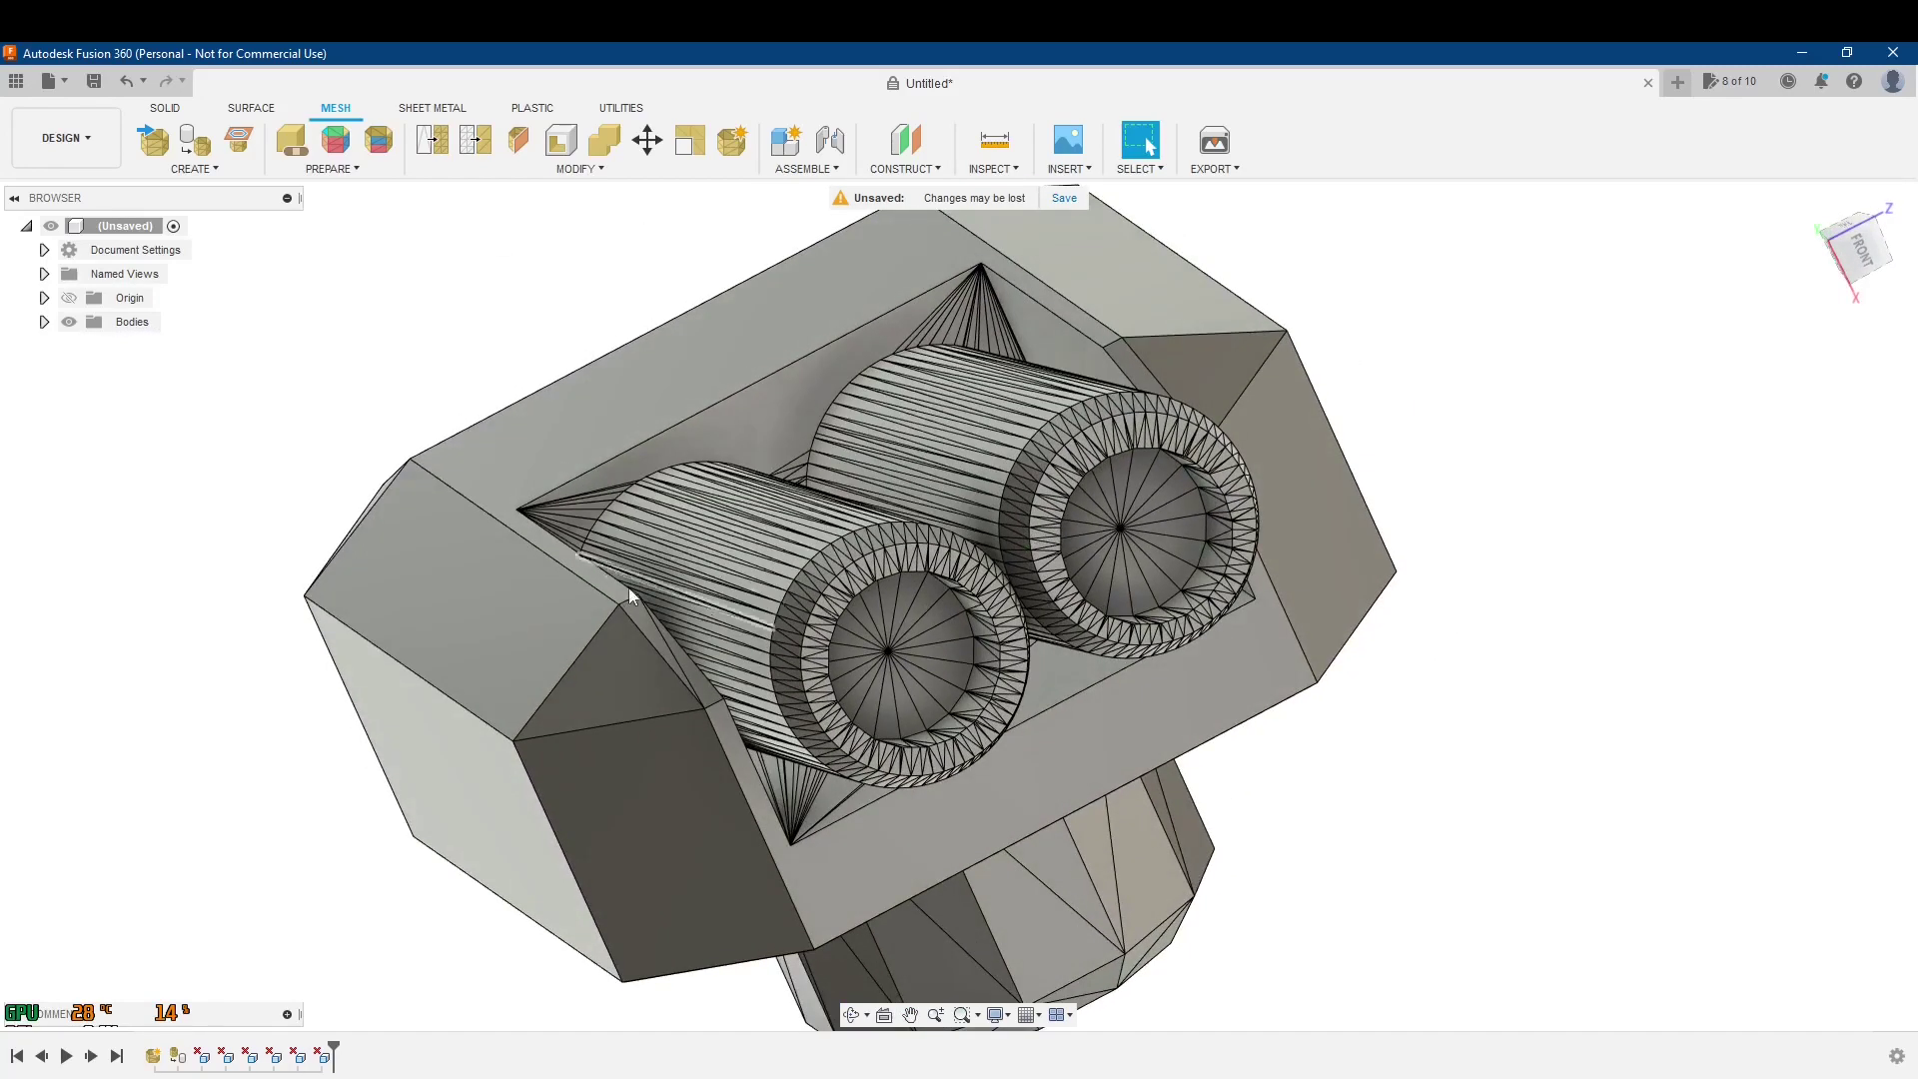
left_click(633, 609)
key("Delete")
middle_click_drag(727, 547, 815, 614)
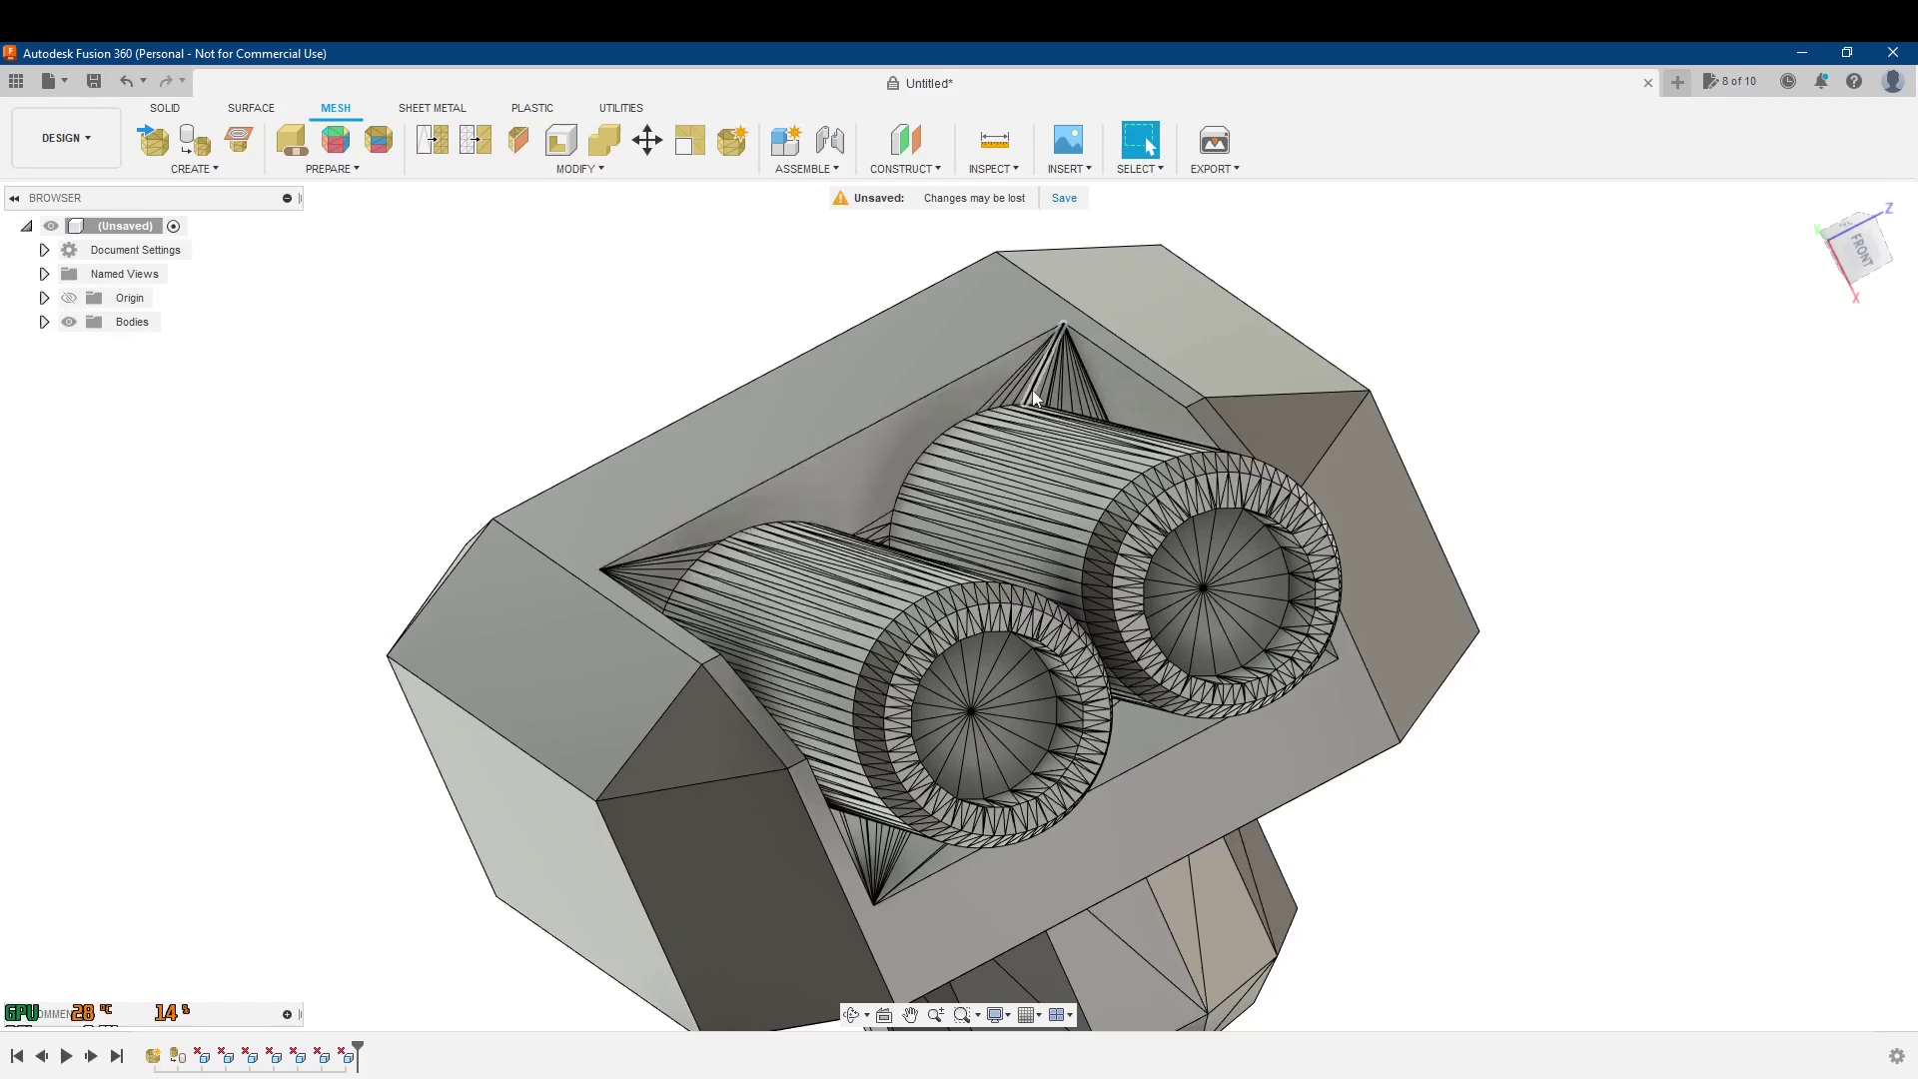
scroll(1034, 389, "up", 4)
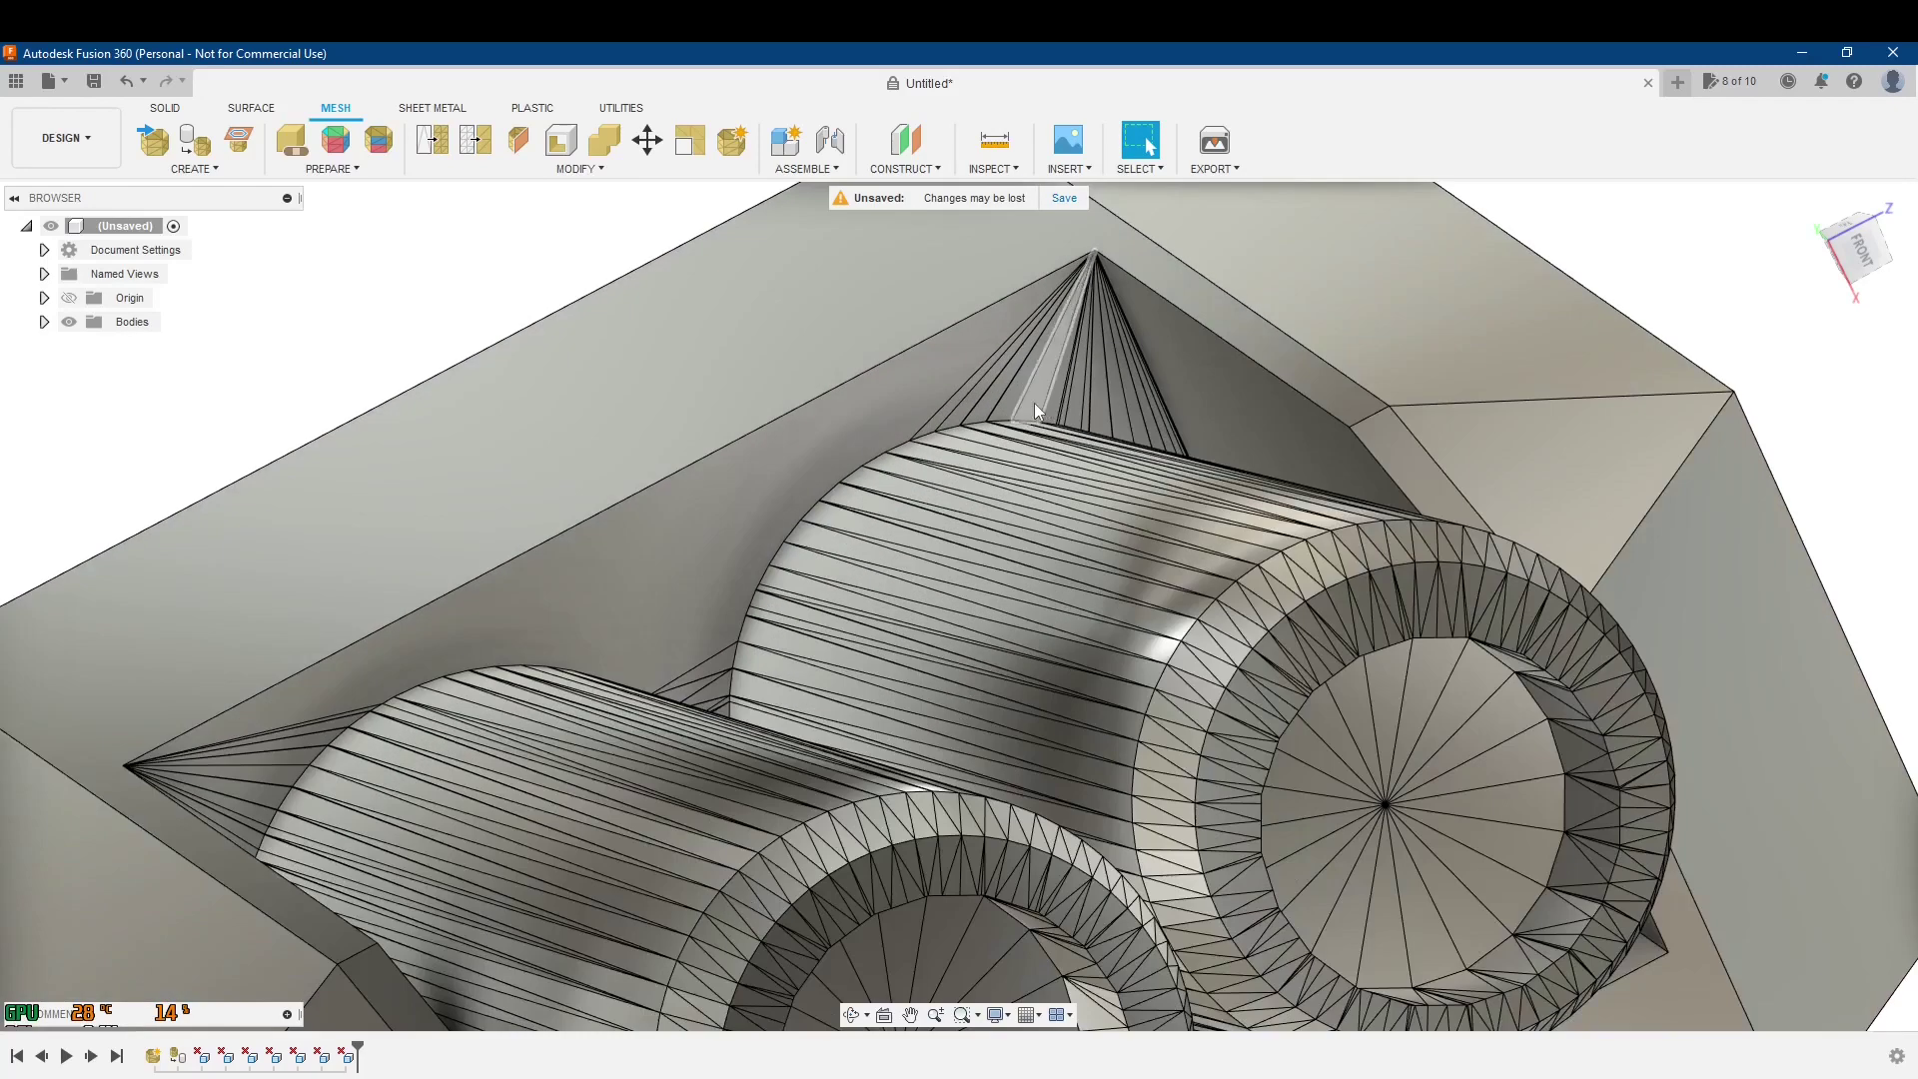
- Try to delete a thin triangular facet between the barrel and the recess corner, and read the error details
left_click(1034, 409)
key("Delete")
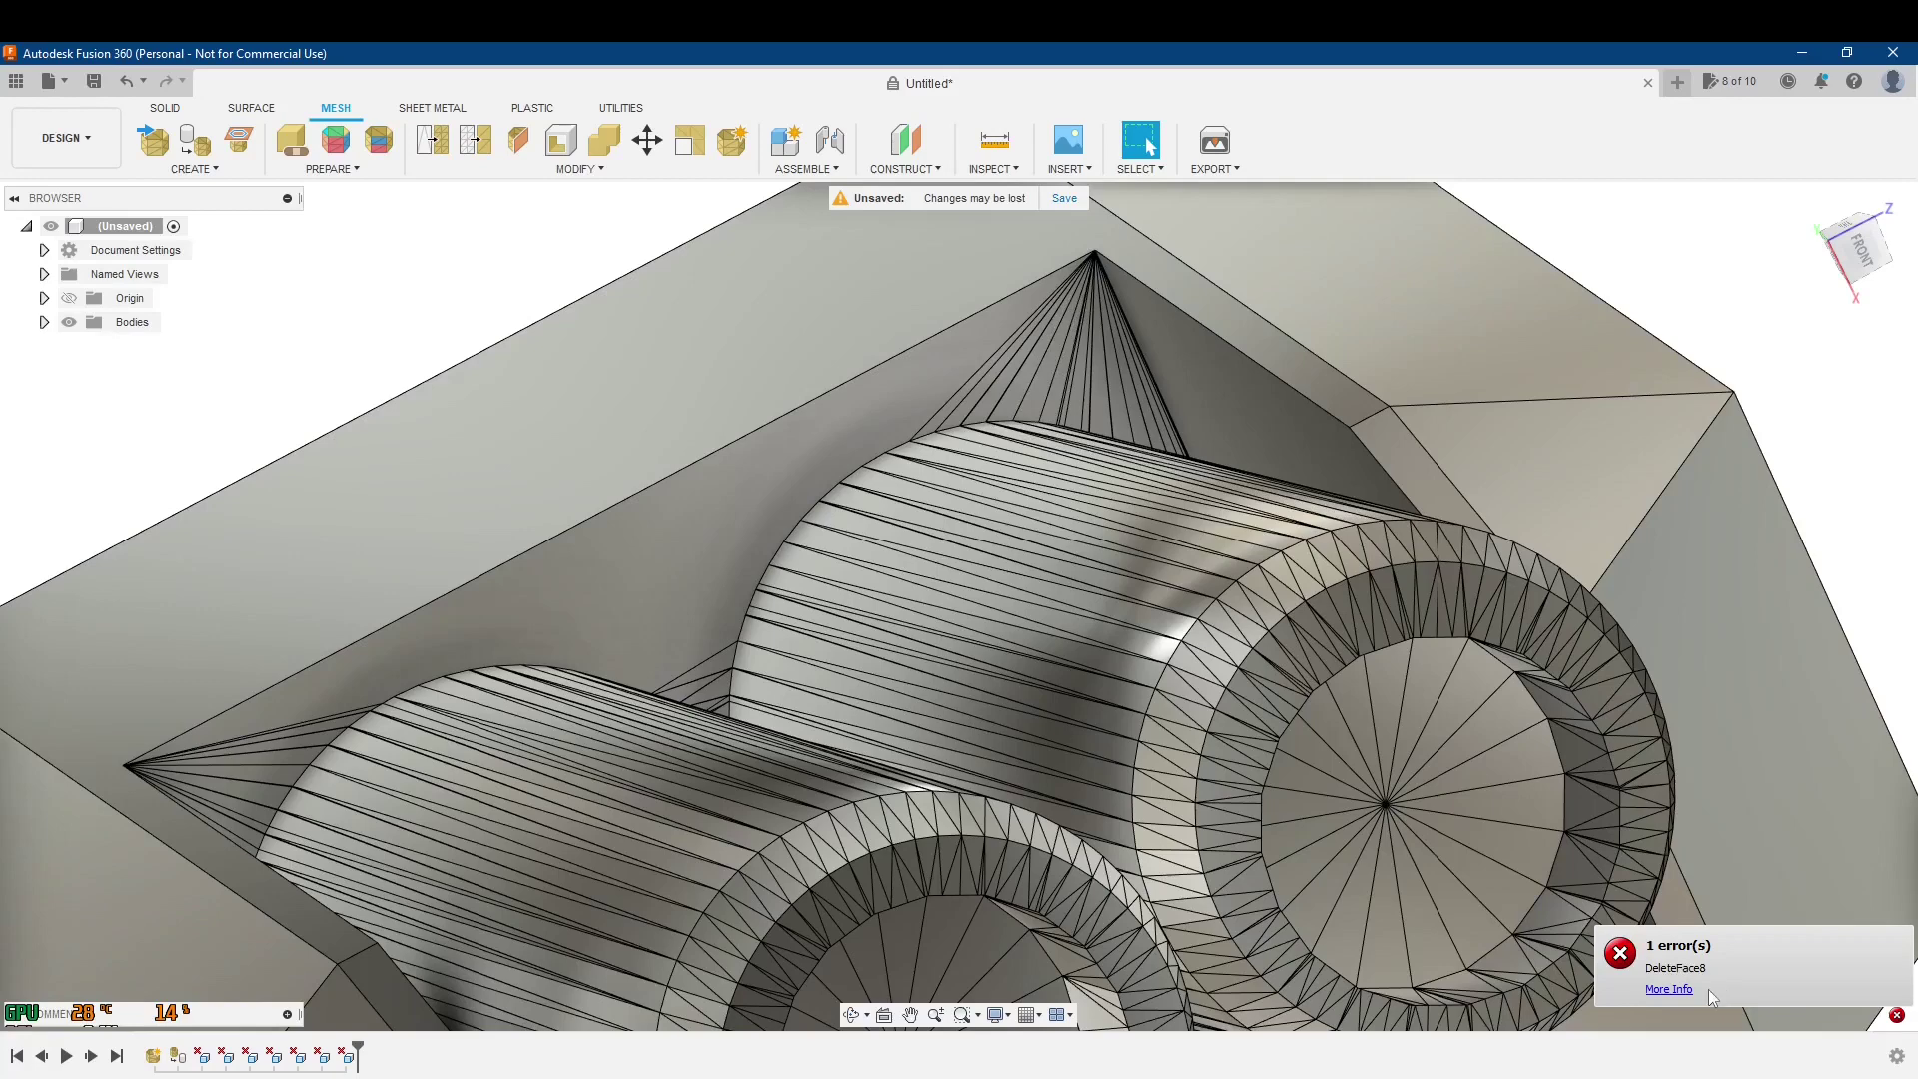
left_click(1668, 989)
left_click(1534, 809)
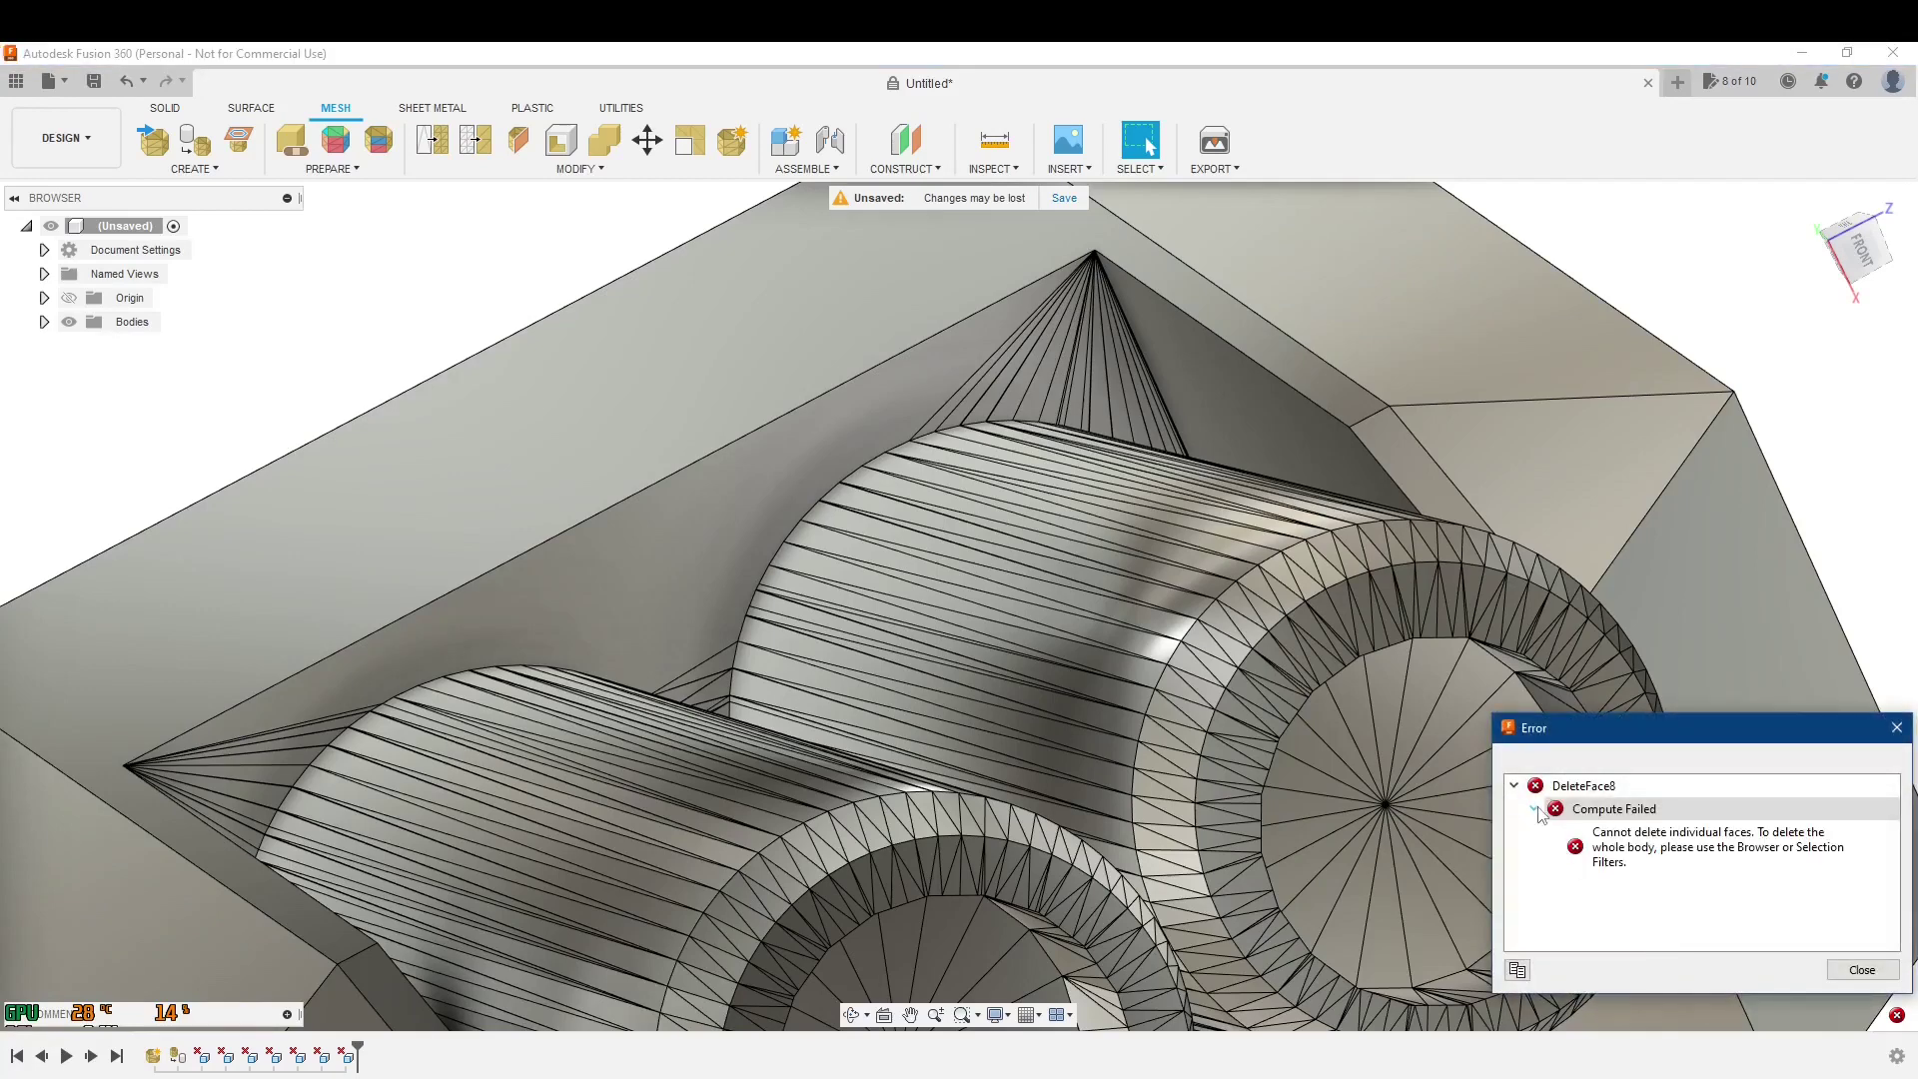
left_click(1861, 970)
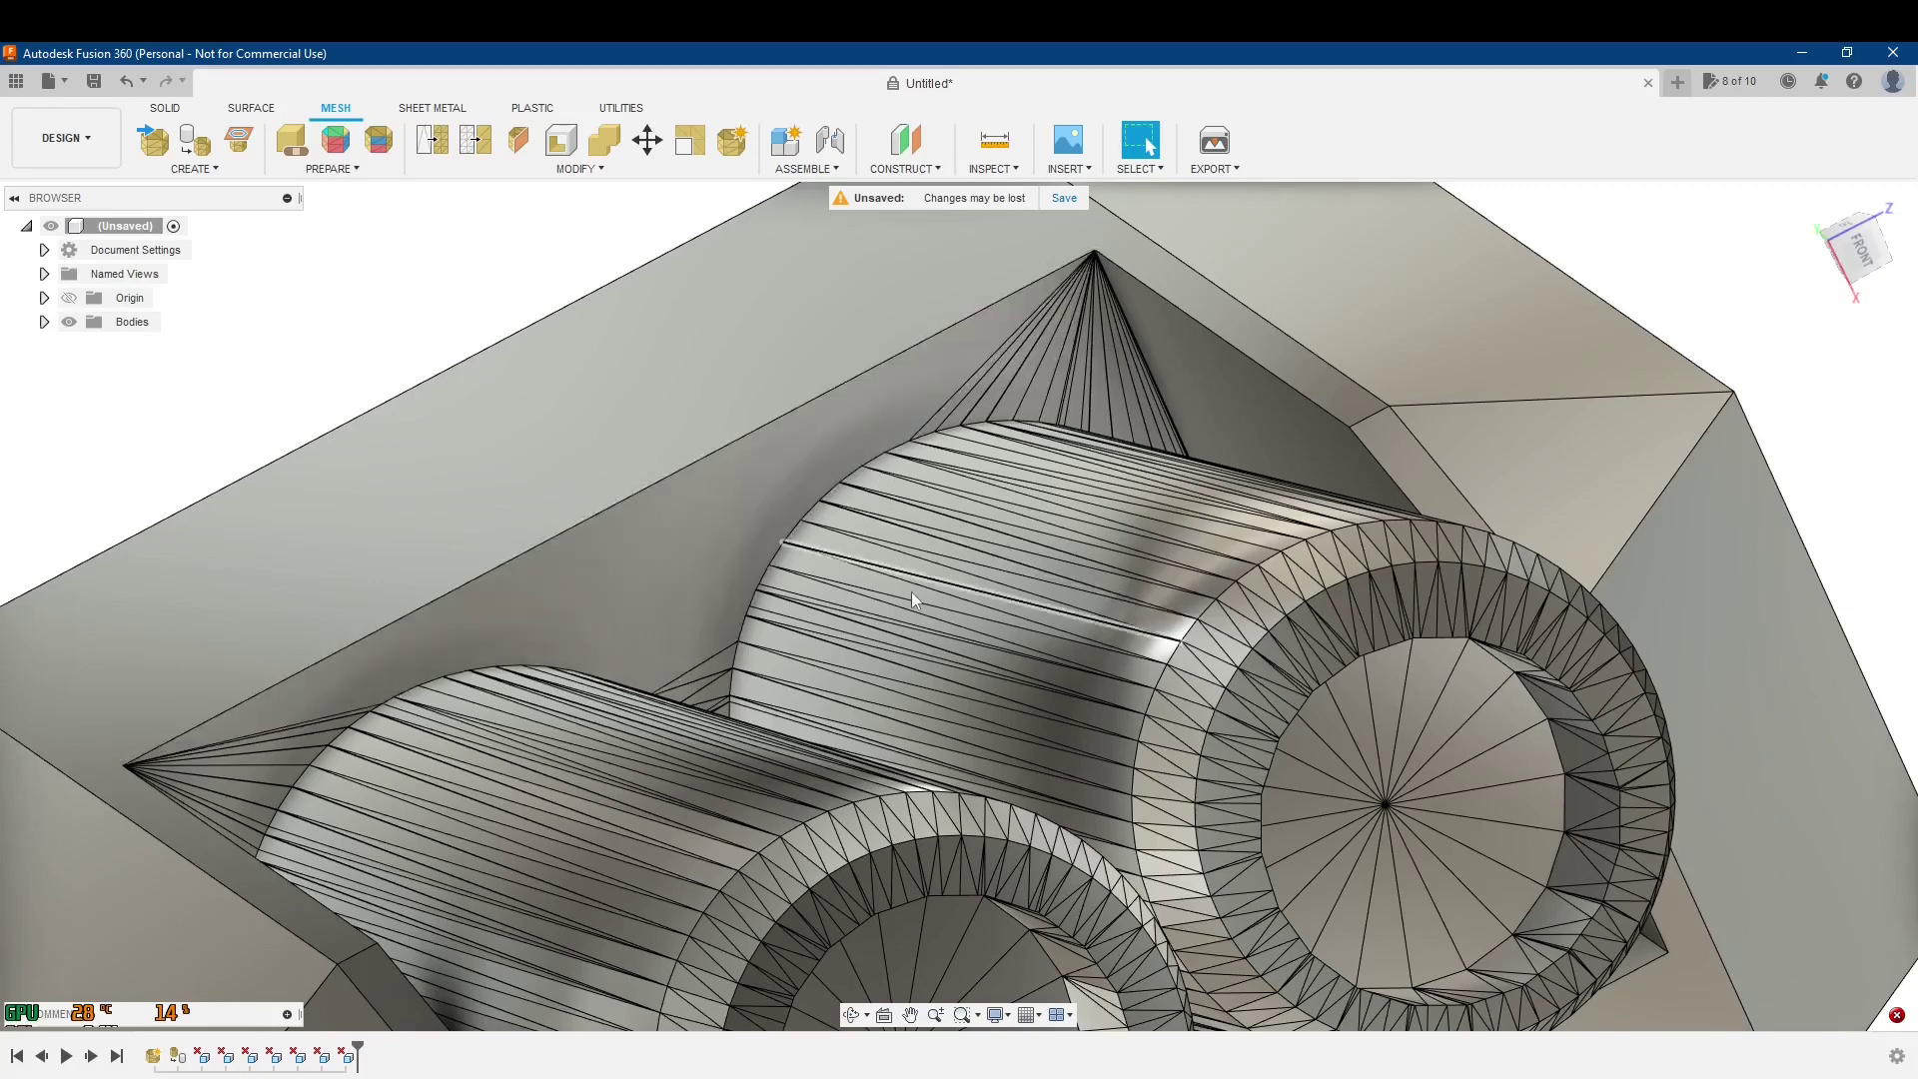
- Delete the triangular facets on the housing face around the round base to merge it into one flat face
scroll(911, 591, "down", 5)
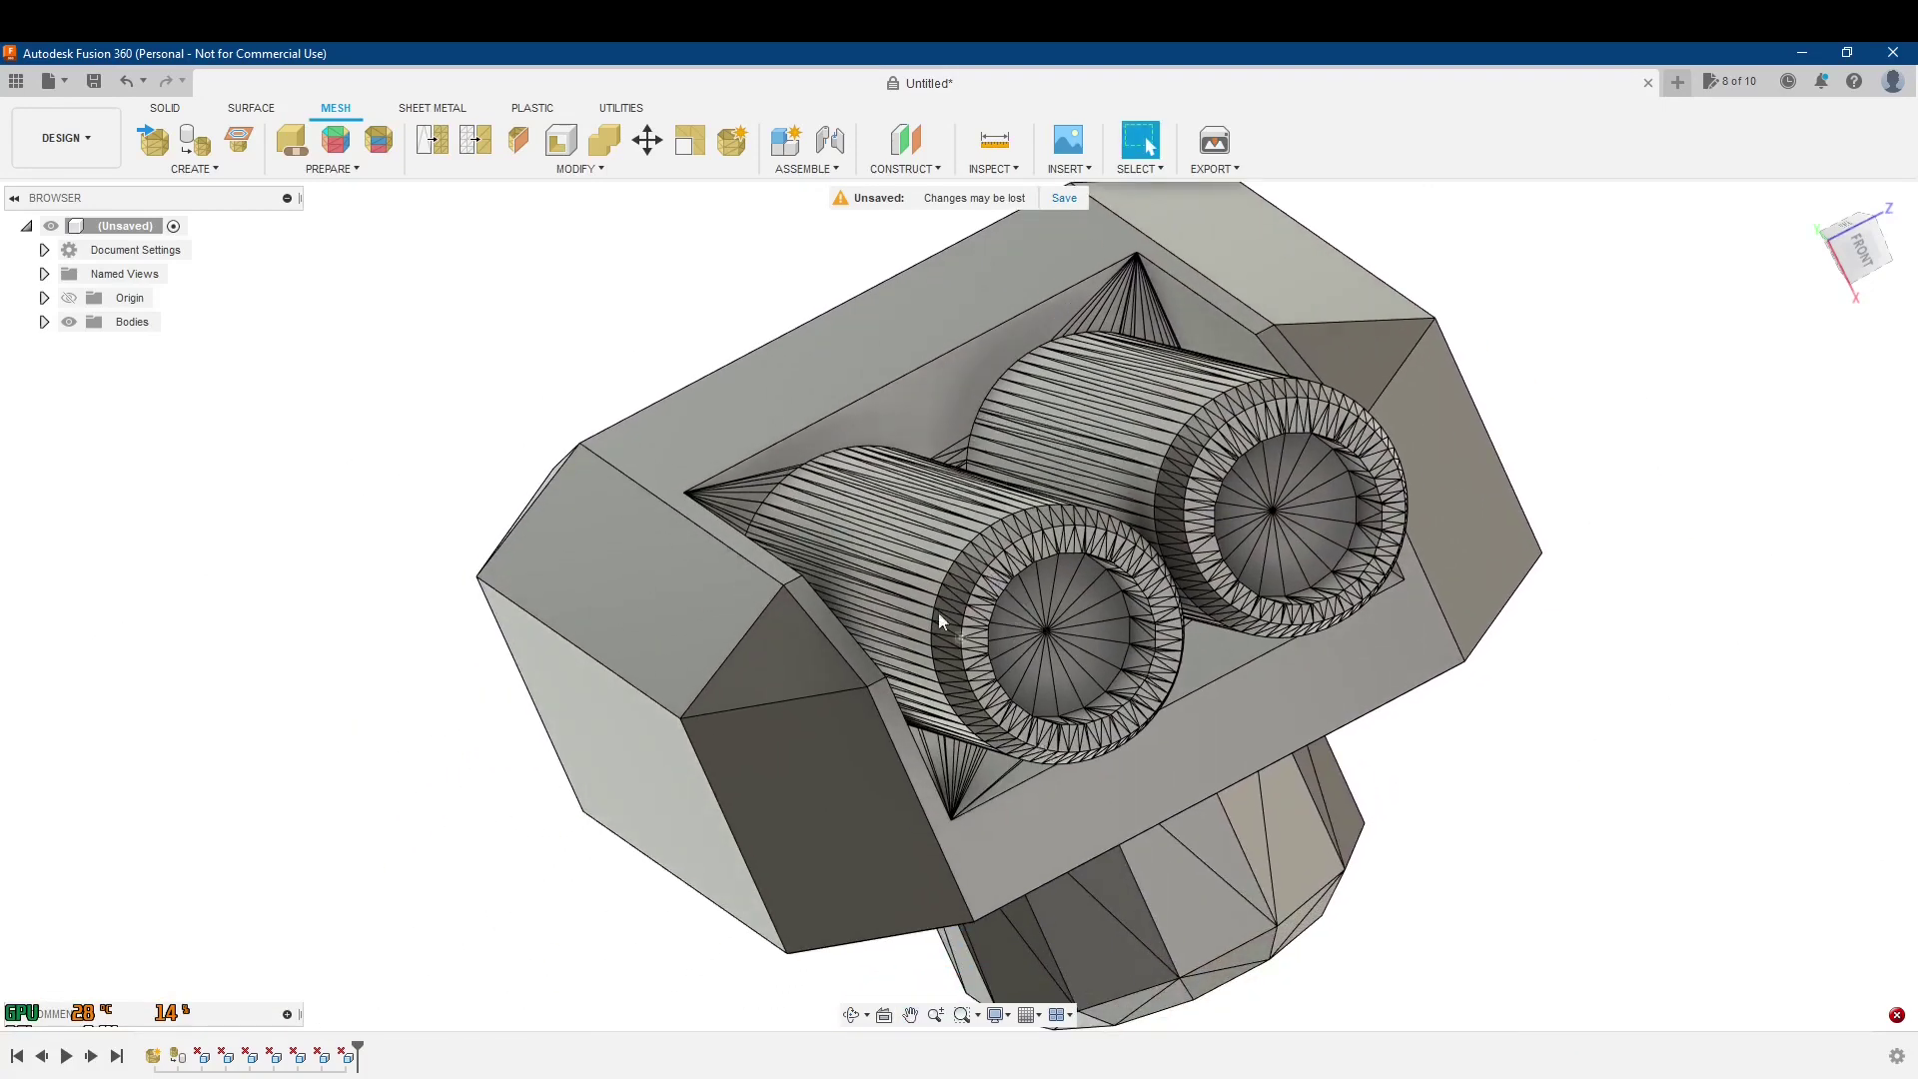
middle_click_drag(1059, 651, 1032, 529, "shift")
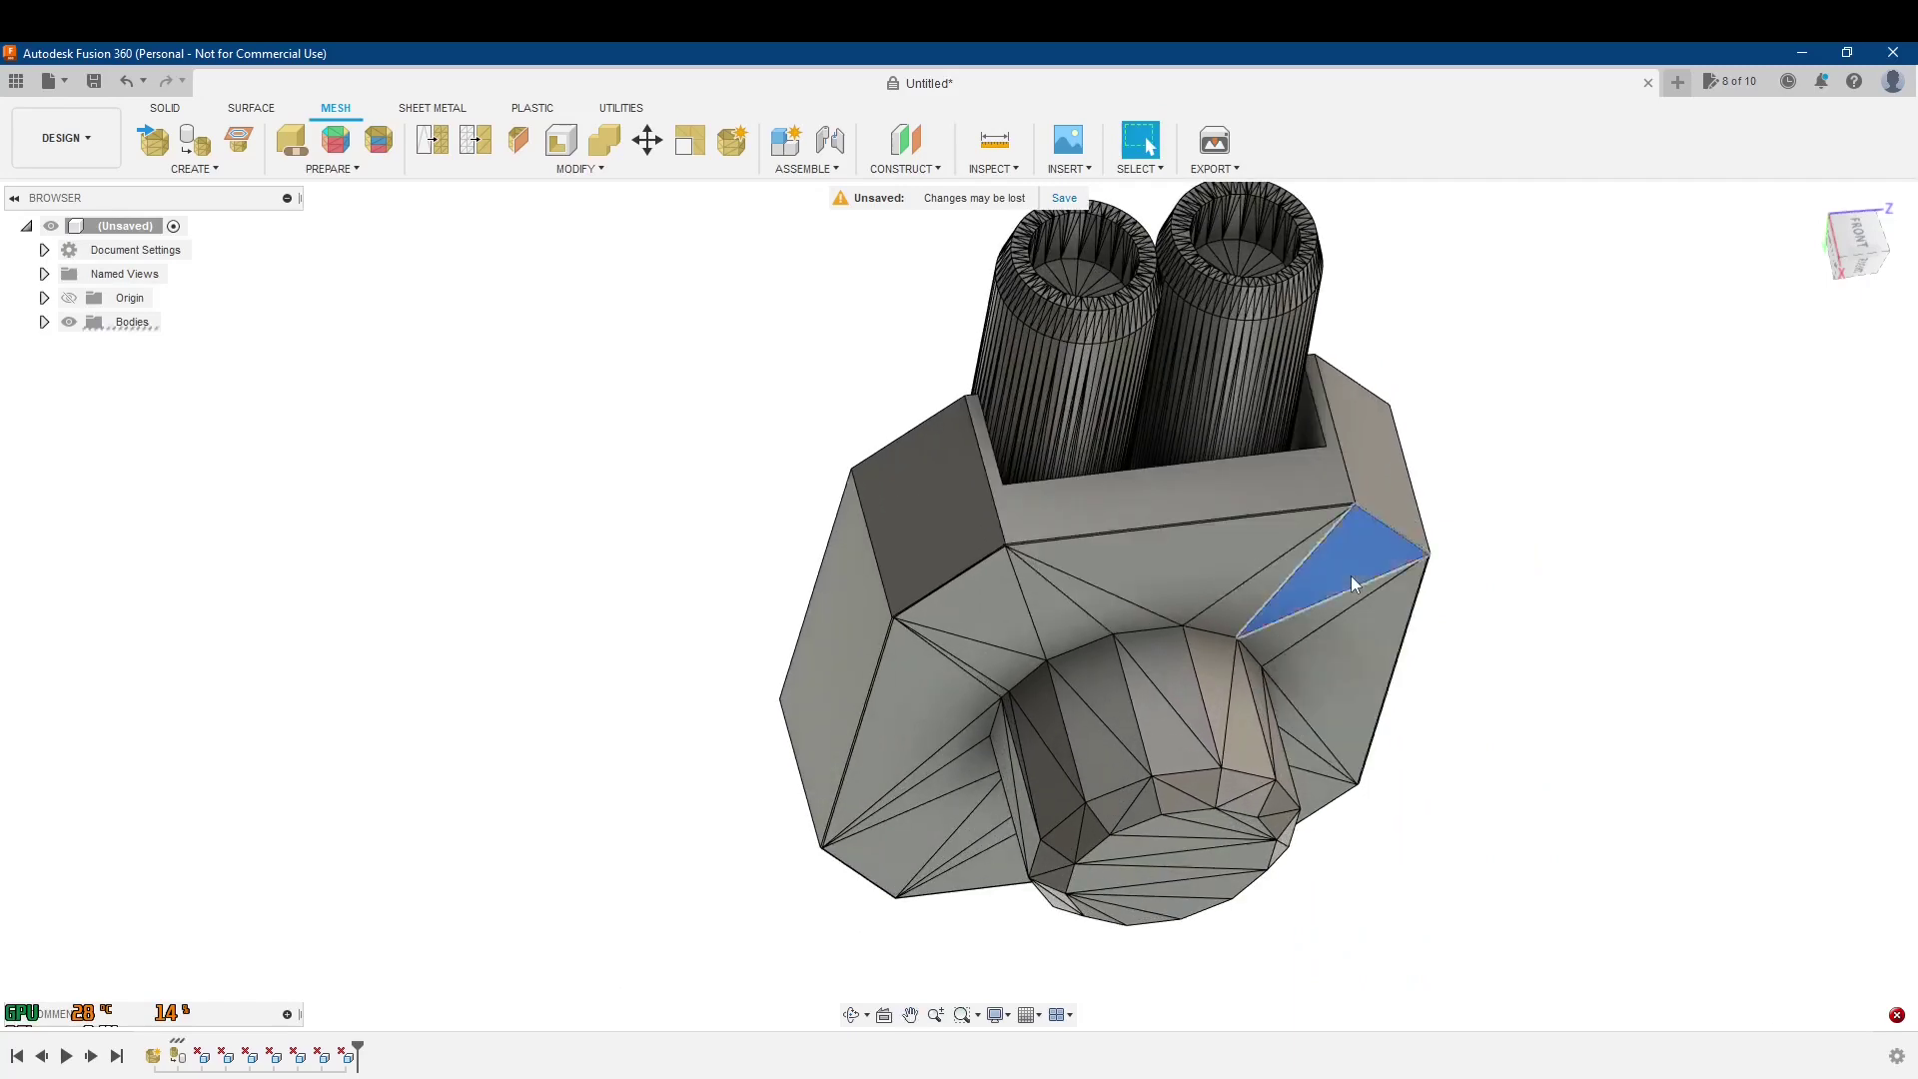
middle_click_drag(1197, 695, 985, 855, "shift")
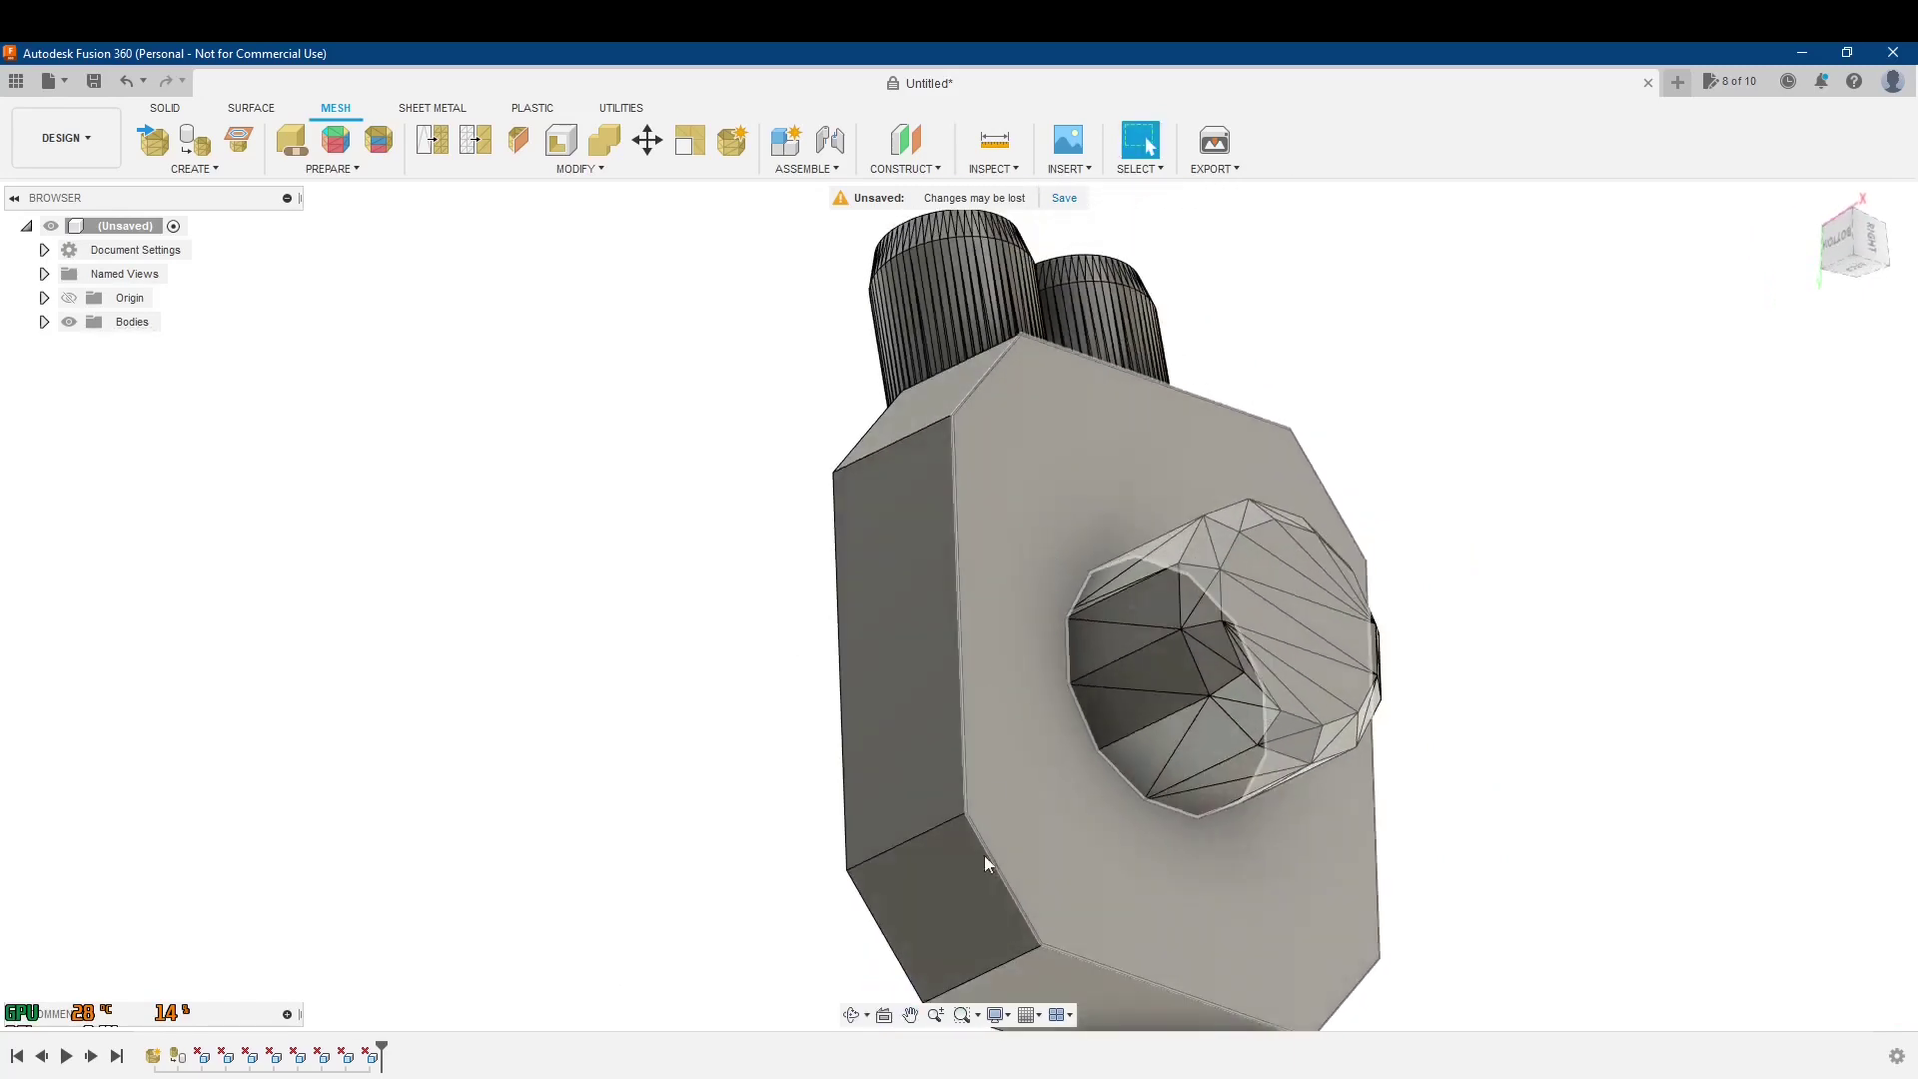
- Delete the thin sliver facet along the chamfered corner edge of the housing face that carries the round base
scroll(985, 865, "up", 10)
scroll(985, 866, "up", 4)
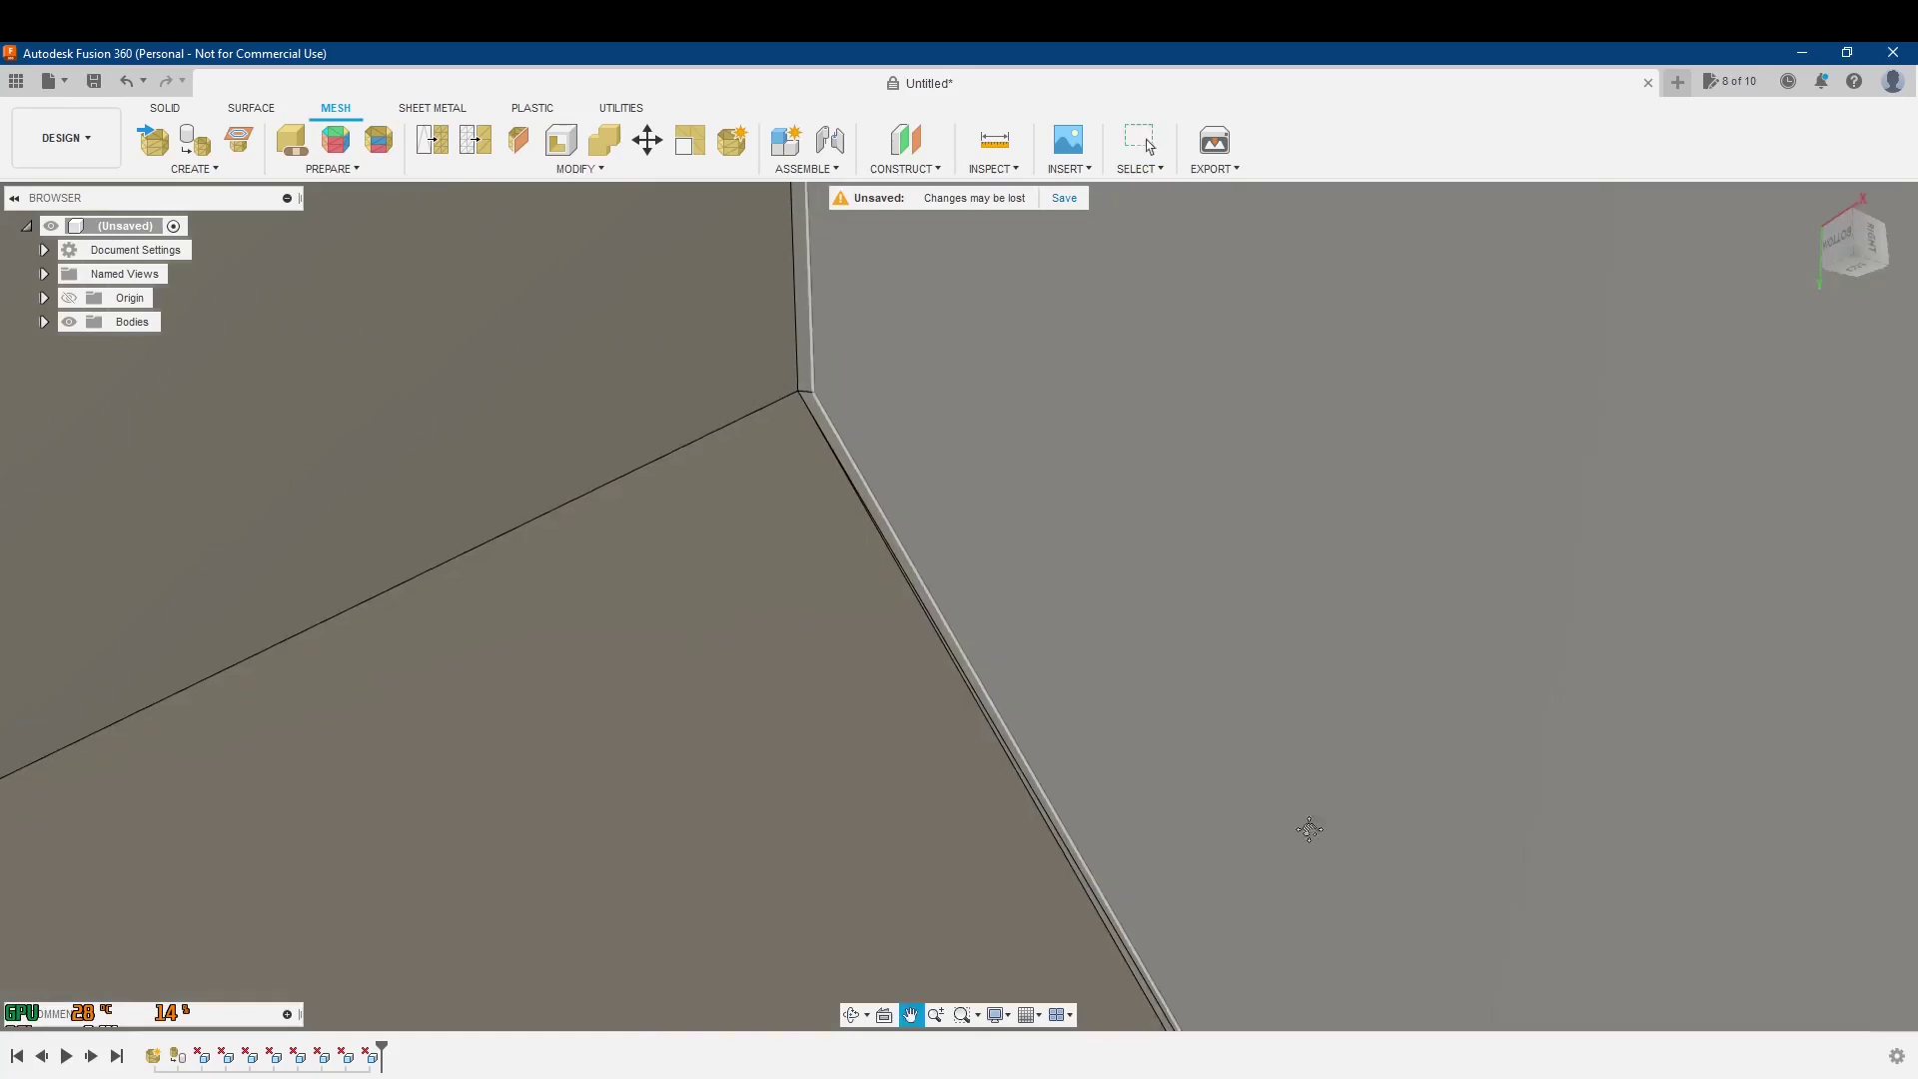
scroll(1003, 797, "up", 5)
scroll(1043, 737, "up", 3)
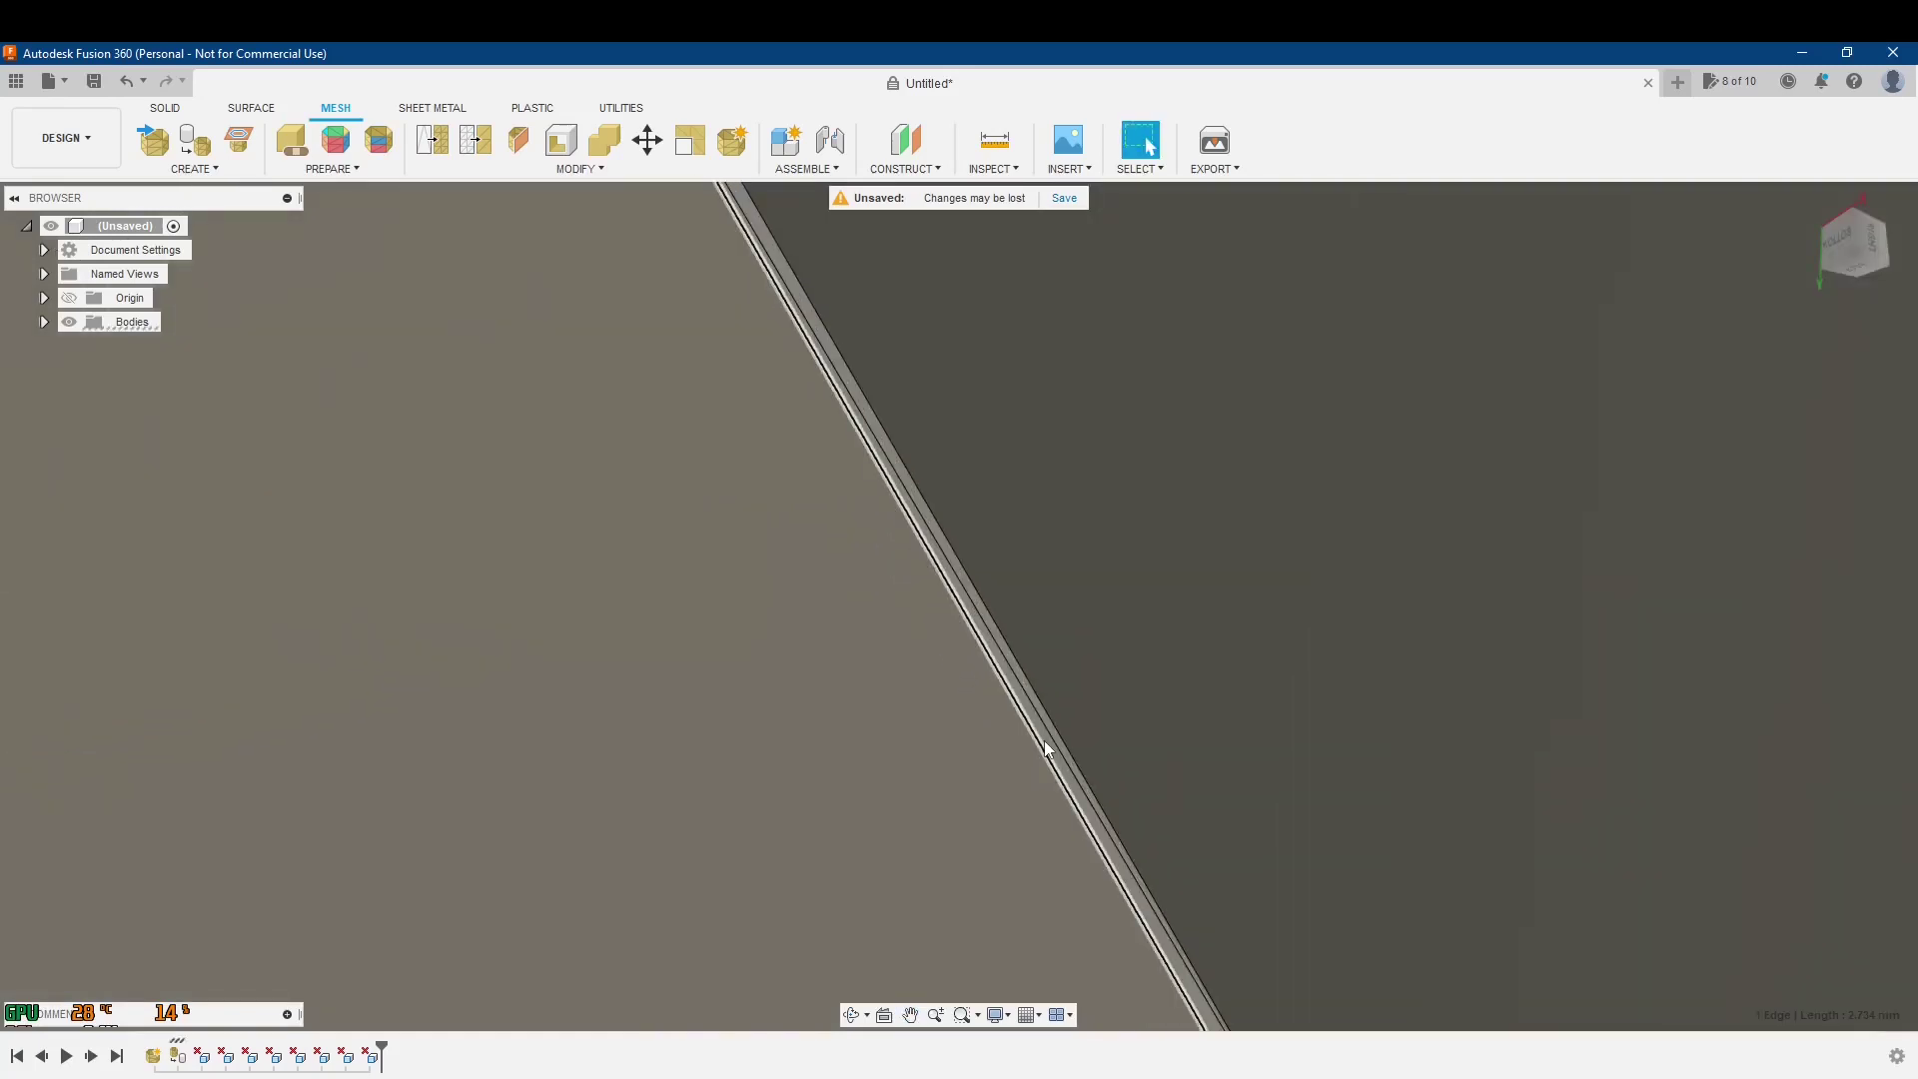
left_click(1044, 743)
scroll(1045, 741, "down", 6)
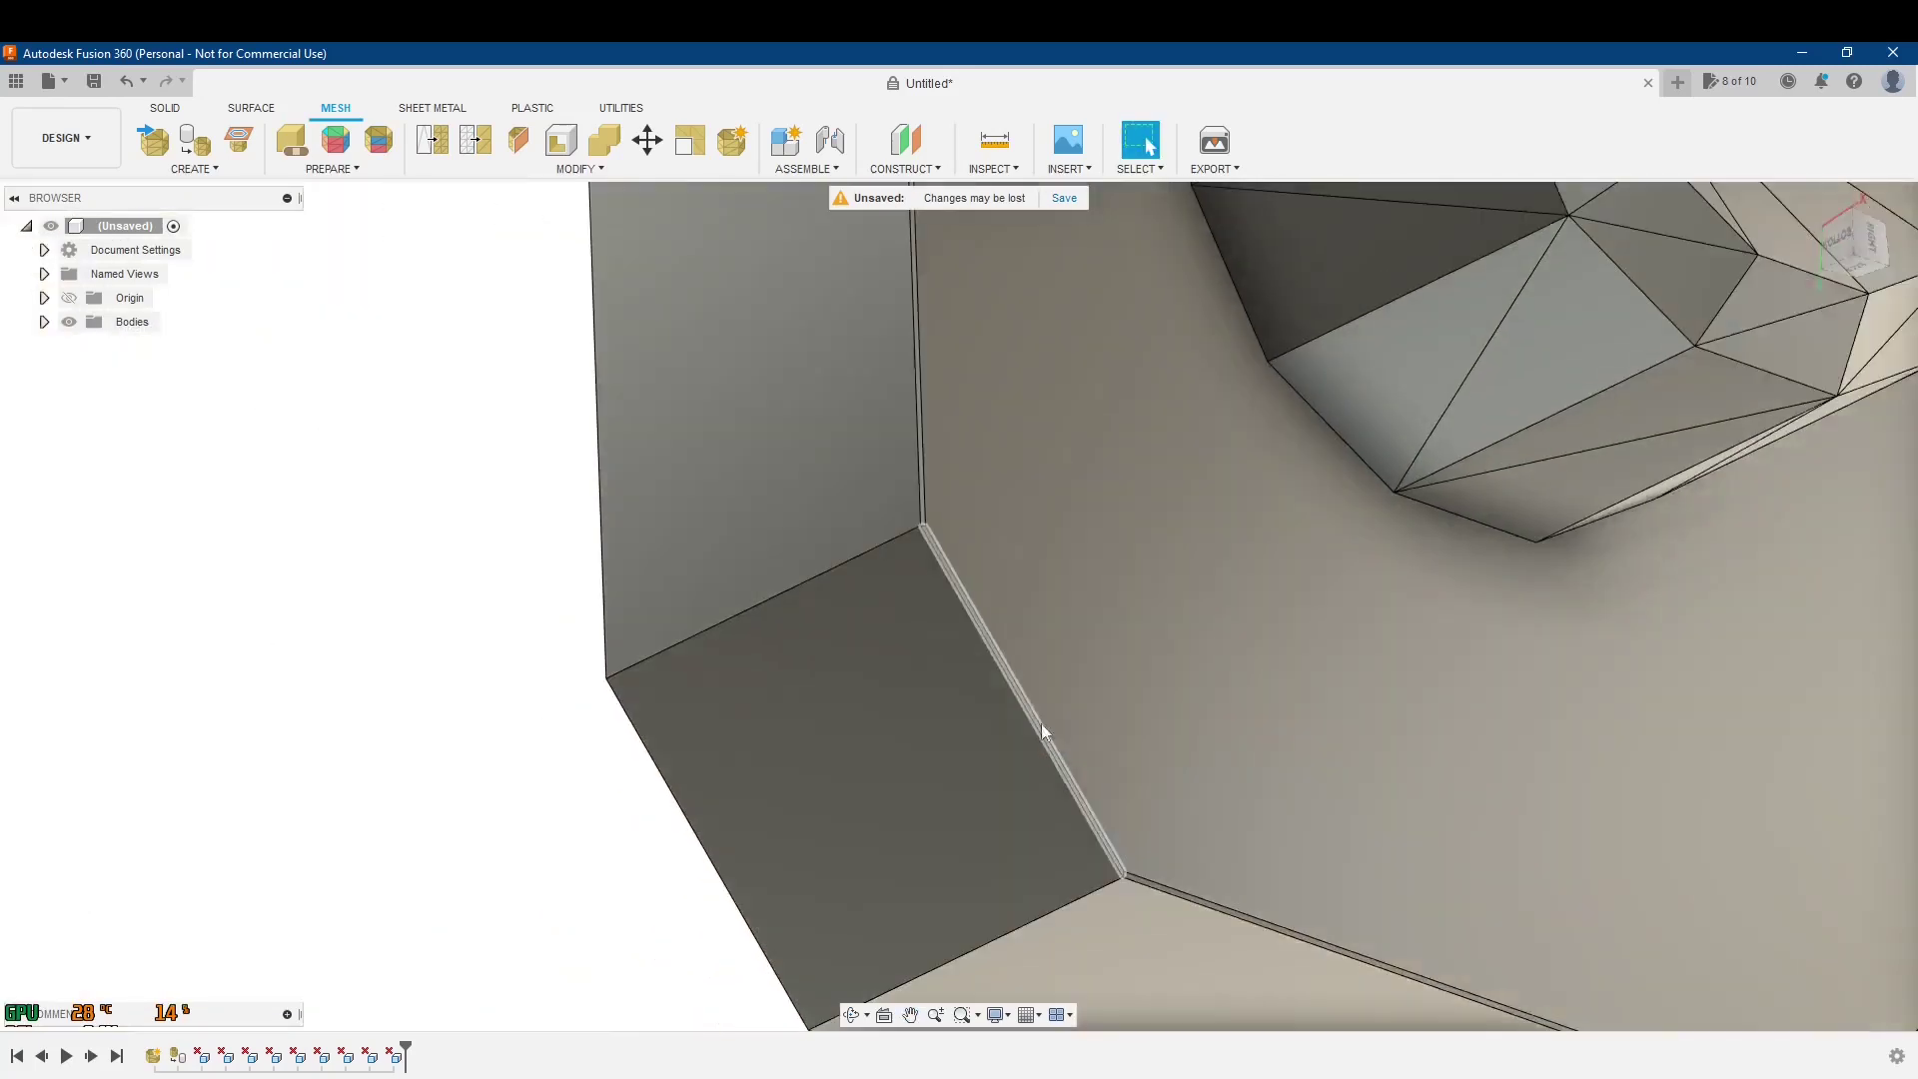
- Delete the sliver facet along the adjacent edge of the same housing face
scroll(1006, 484, "down", 3)
scroll(1511, 778, "up", 6)
scroll(1554, 823, "down", 2)
middle_click_drag(1558, 823, 1226, 706, "shift")
scroll(1375, 758, "up", 4)
left_click(1323, 752)
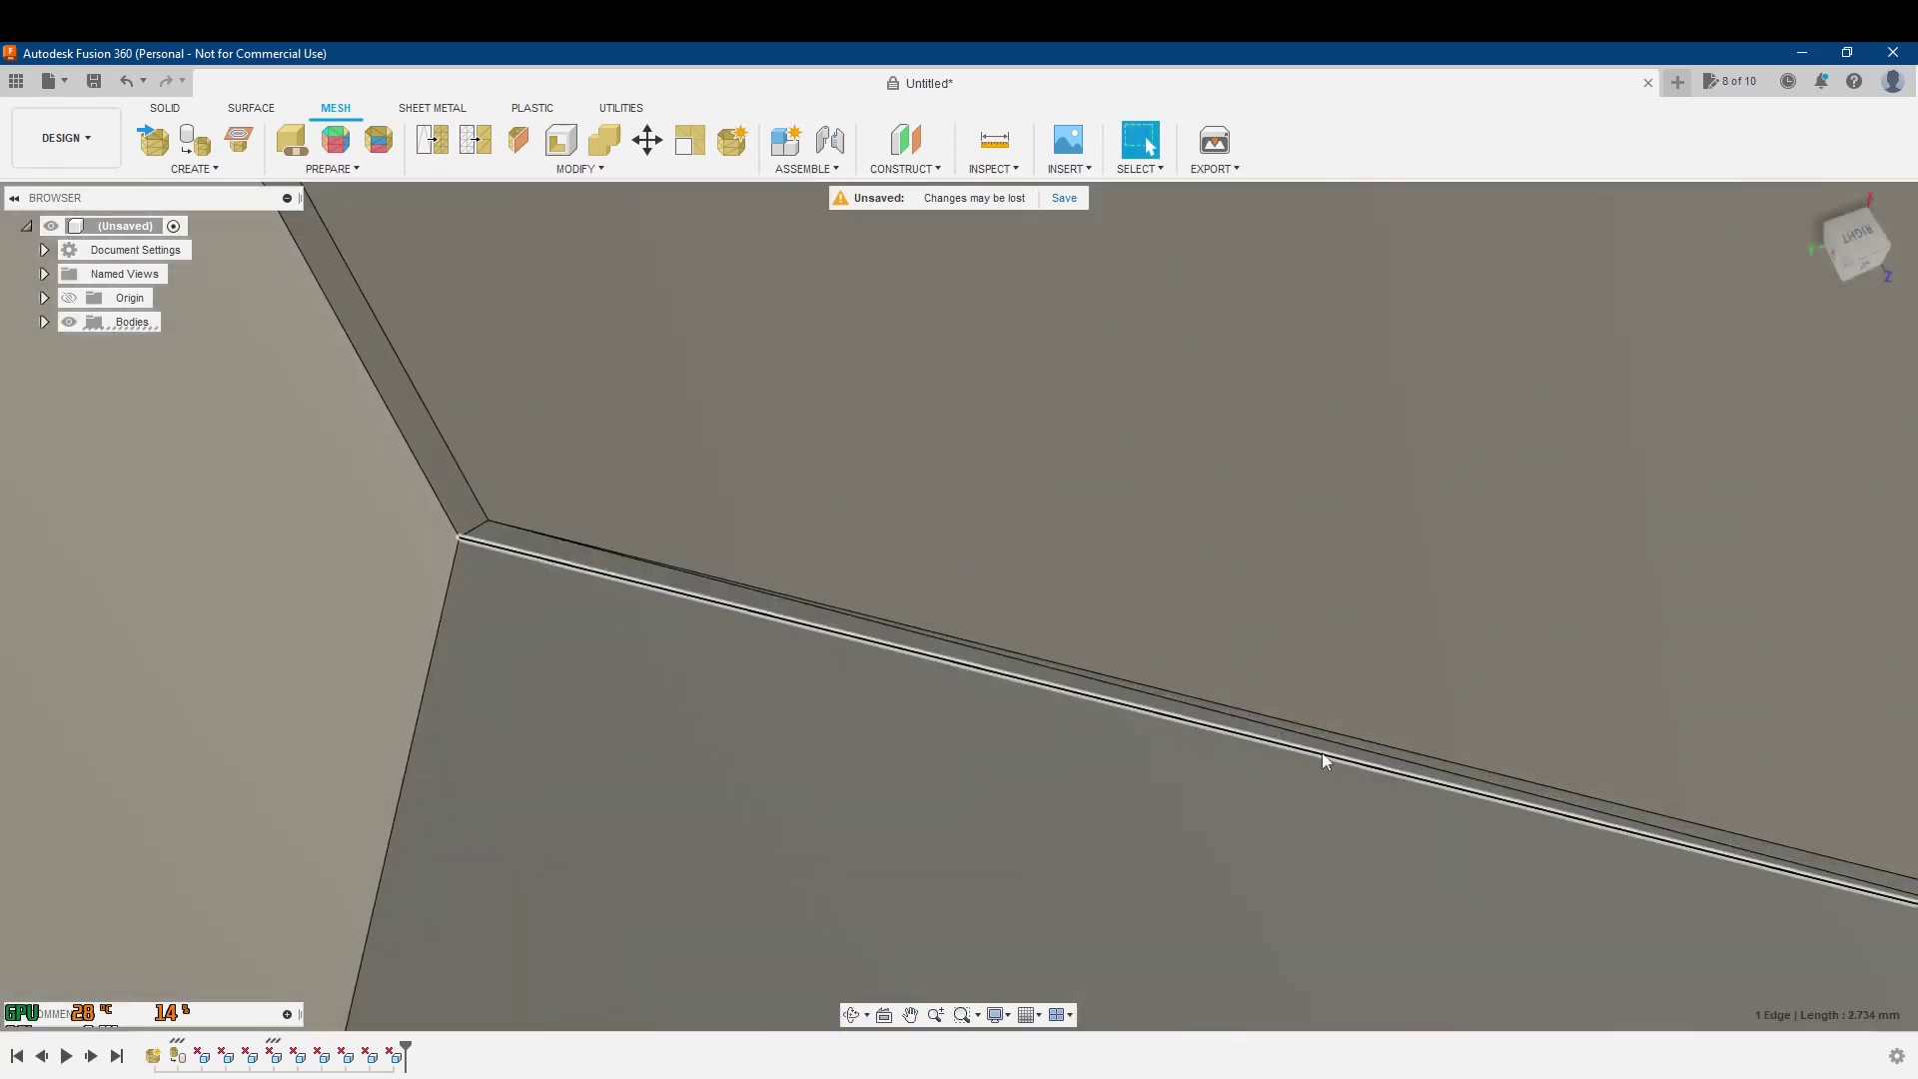
scroll(1321, 752, "up", 3)
left_click(1324, 751)
key("Delete")
scroll(1335, 741, "down", 5)
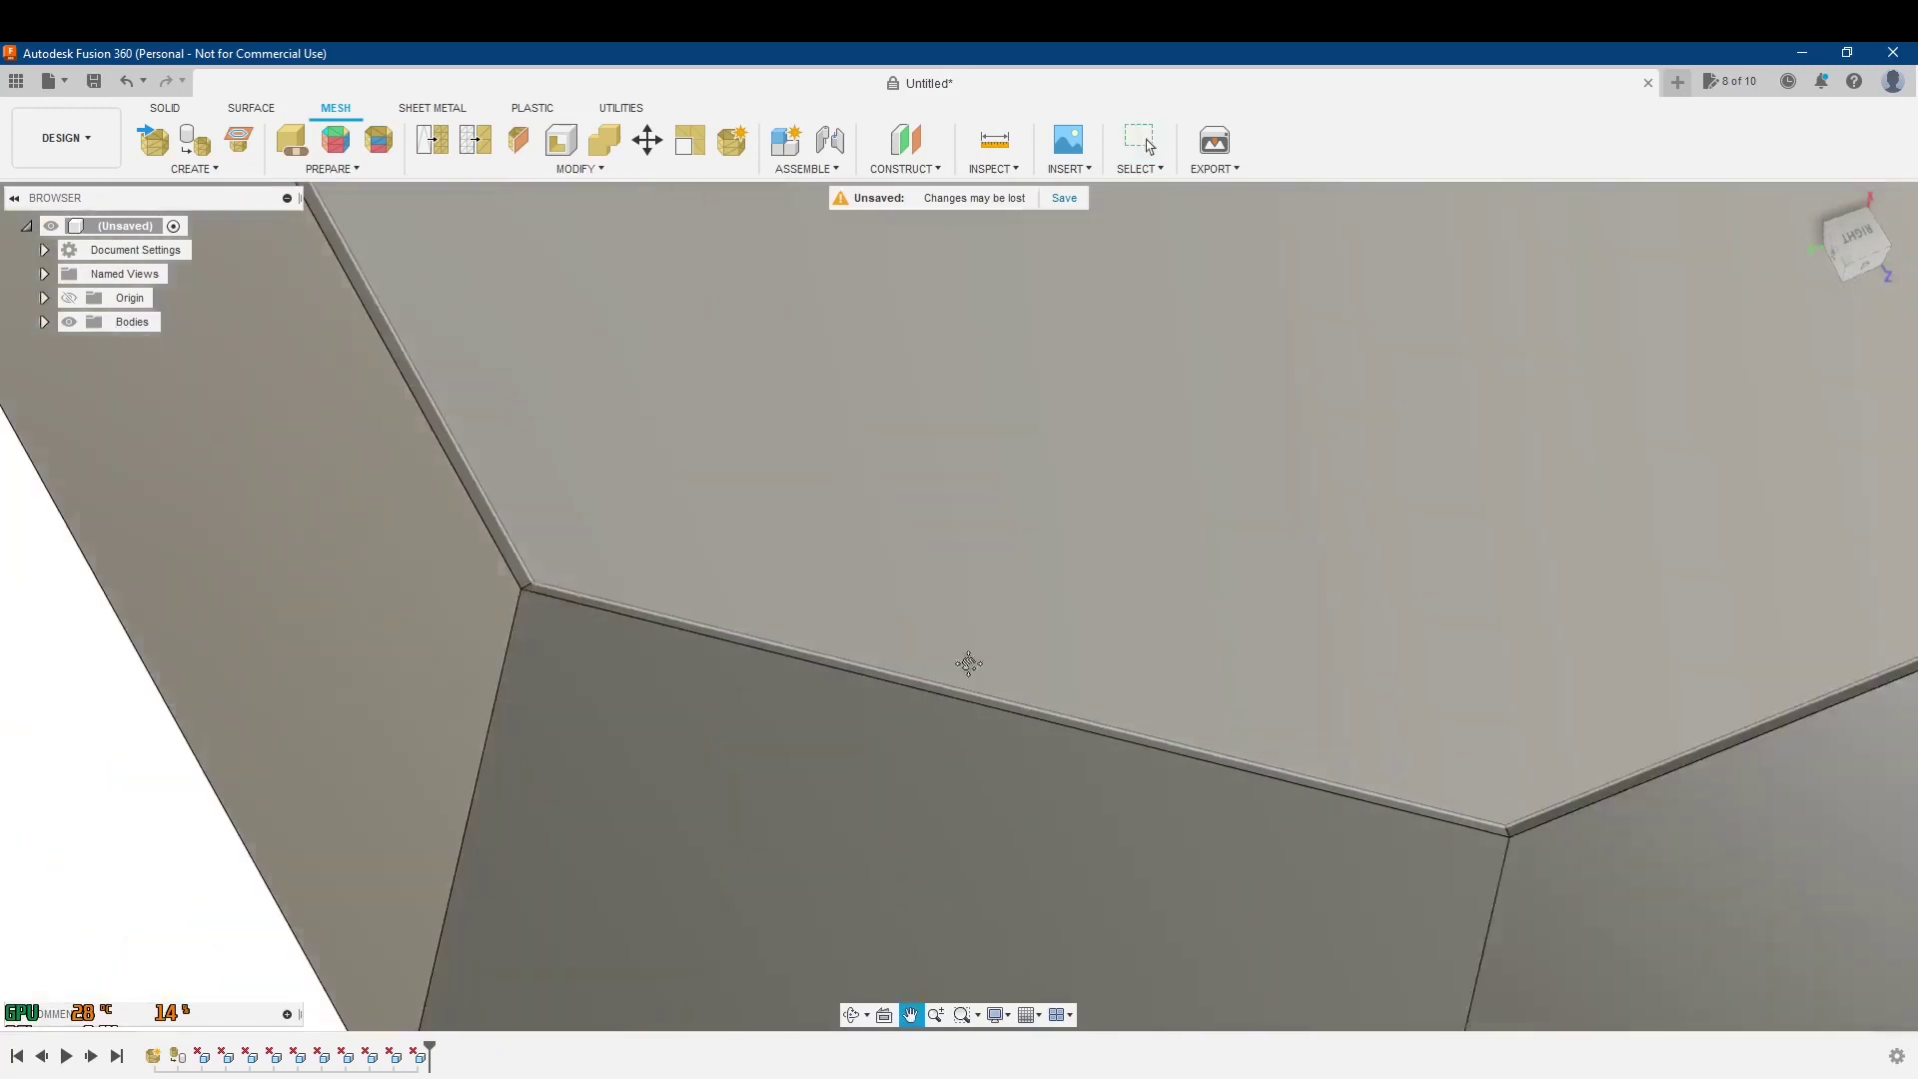
- Check the next edges of that housing face and delete the sliver facet along the angled edge near the barrels
scroll(1136, 685, "up", 5)
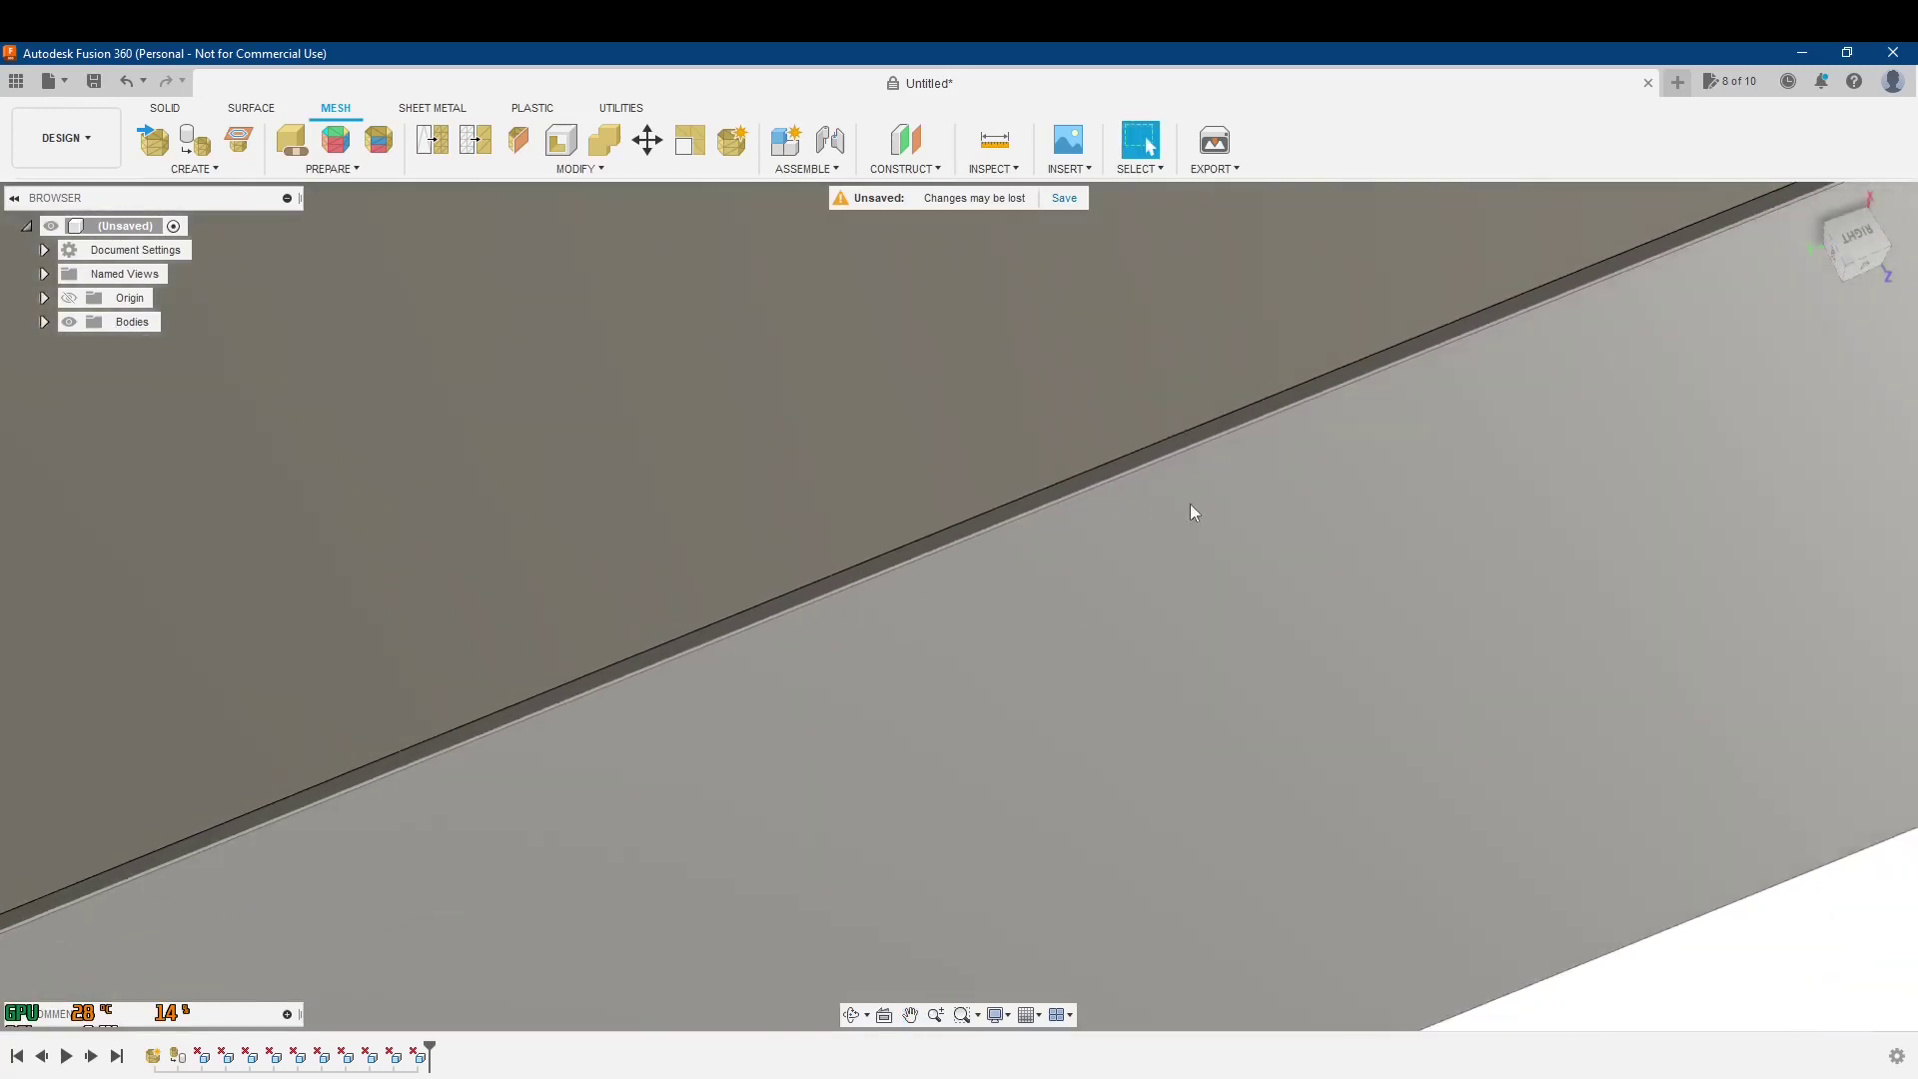
middle_click_drag(1189, 504, 1228, 529)
scroll(1063, 549, "down", 3)
scroll(1095, 549, "up", 3)
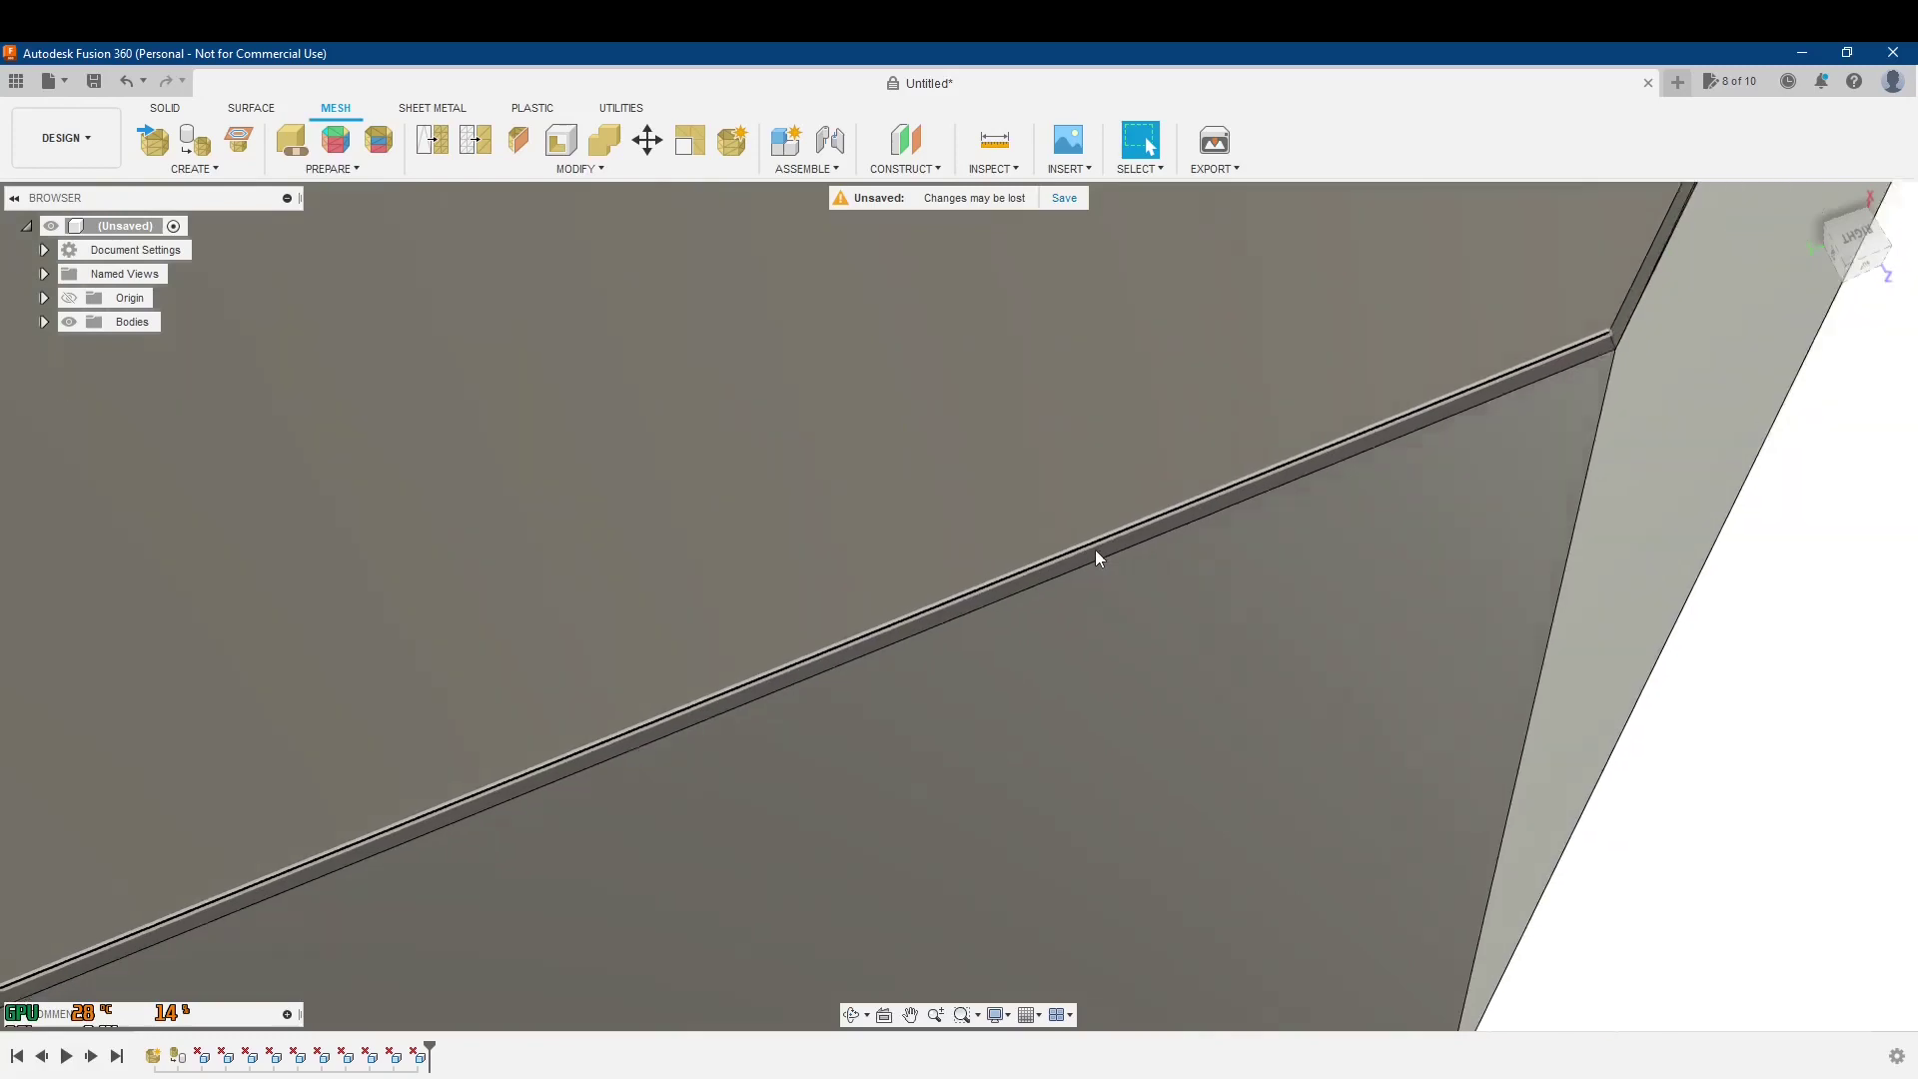
middle_click_drag(1095, 550, 374, 876)
scroll(813, 502, "up", 5)
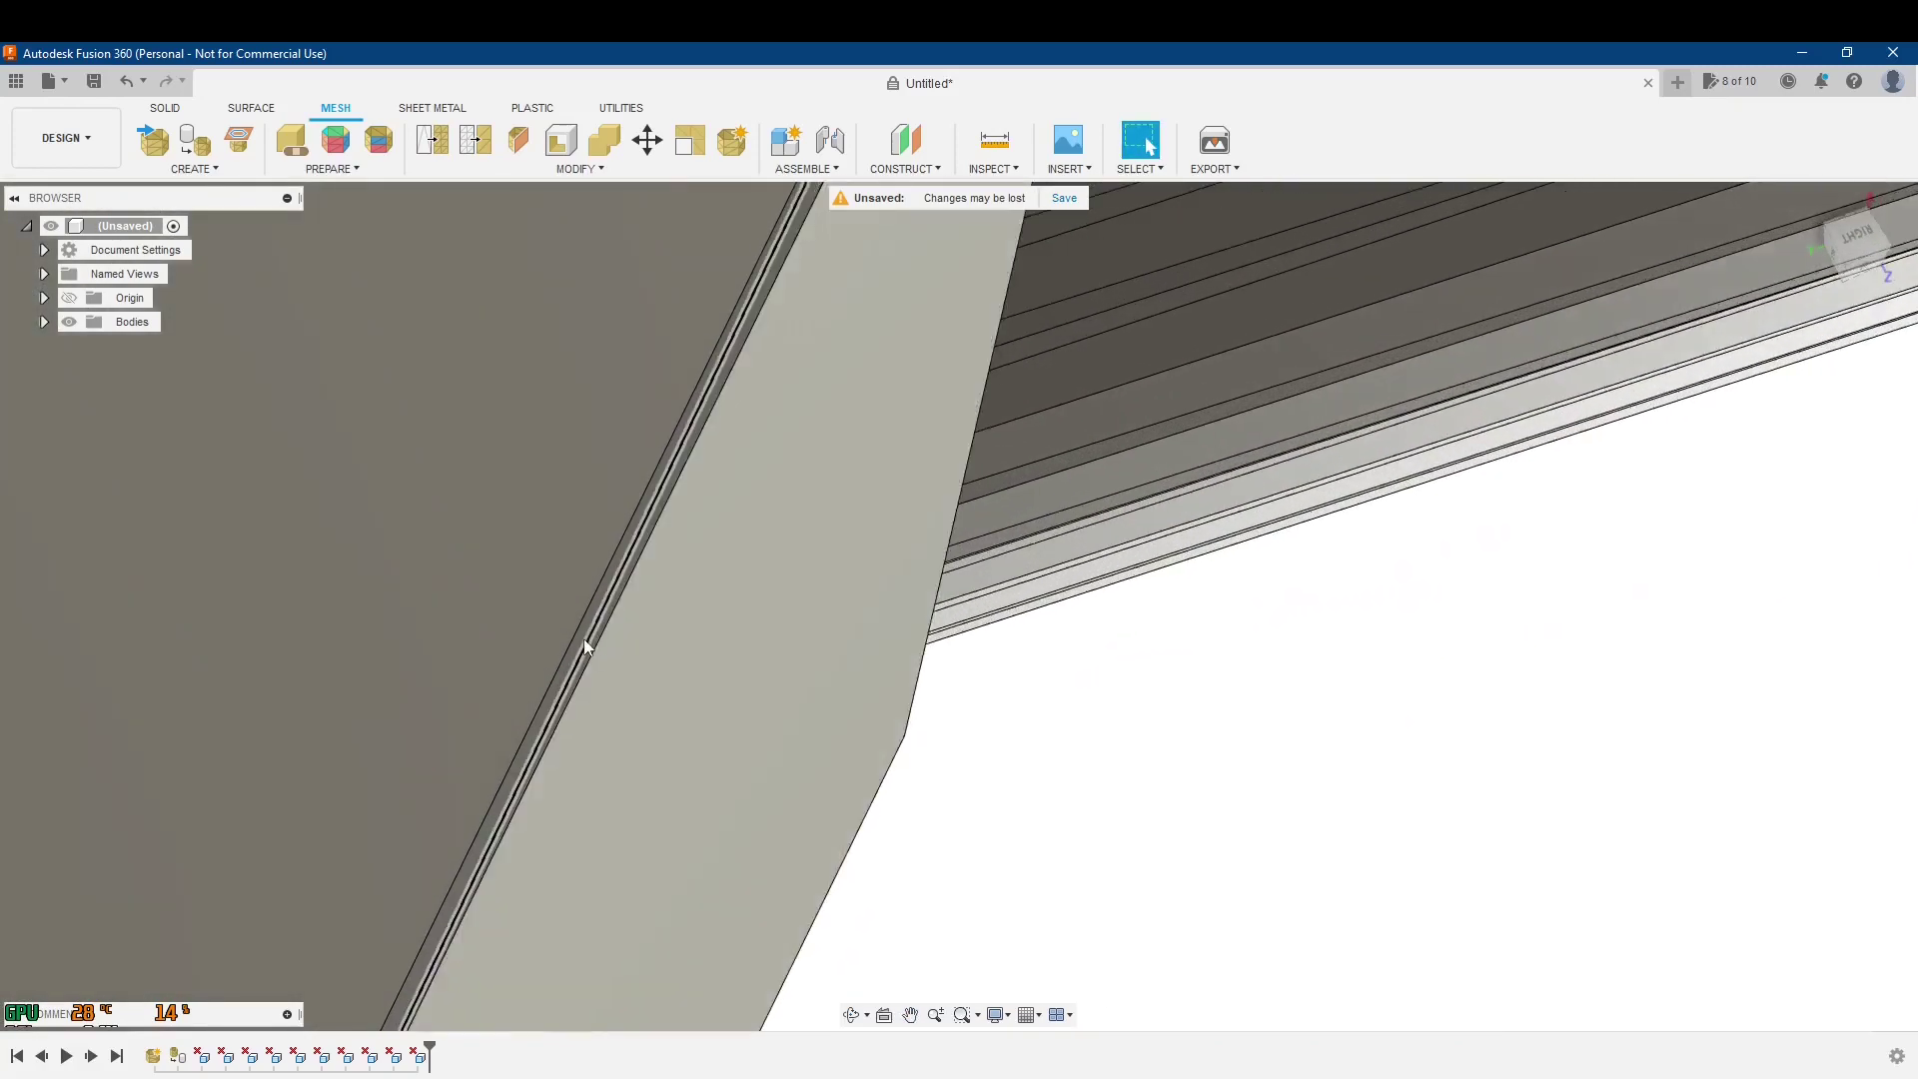
scroll(571, 655, "down", 5)
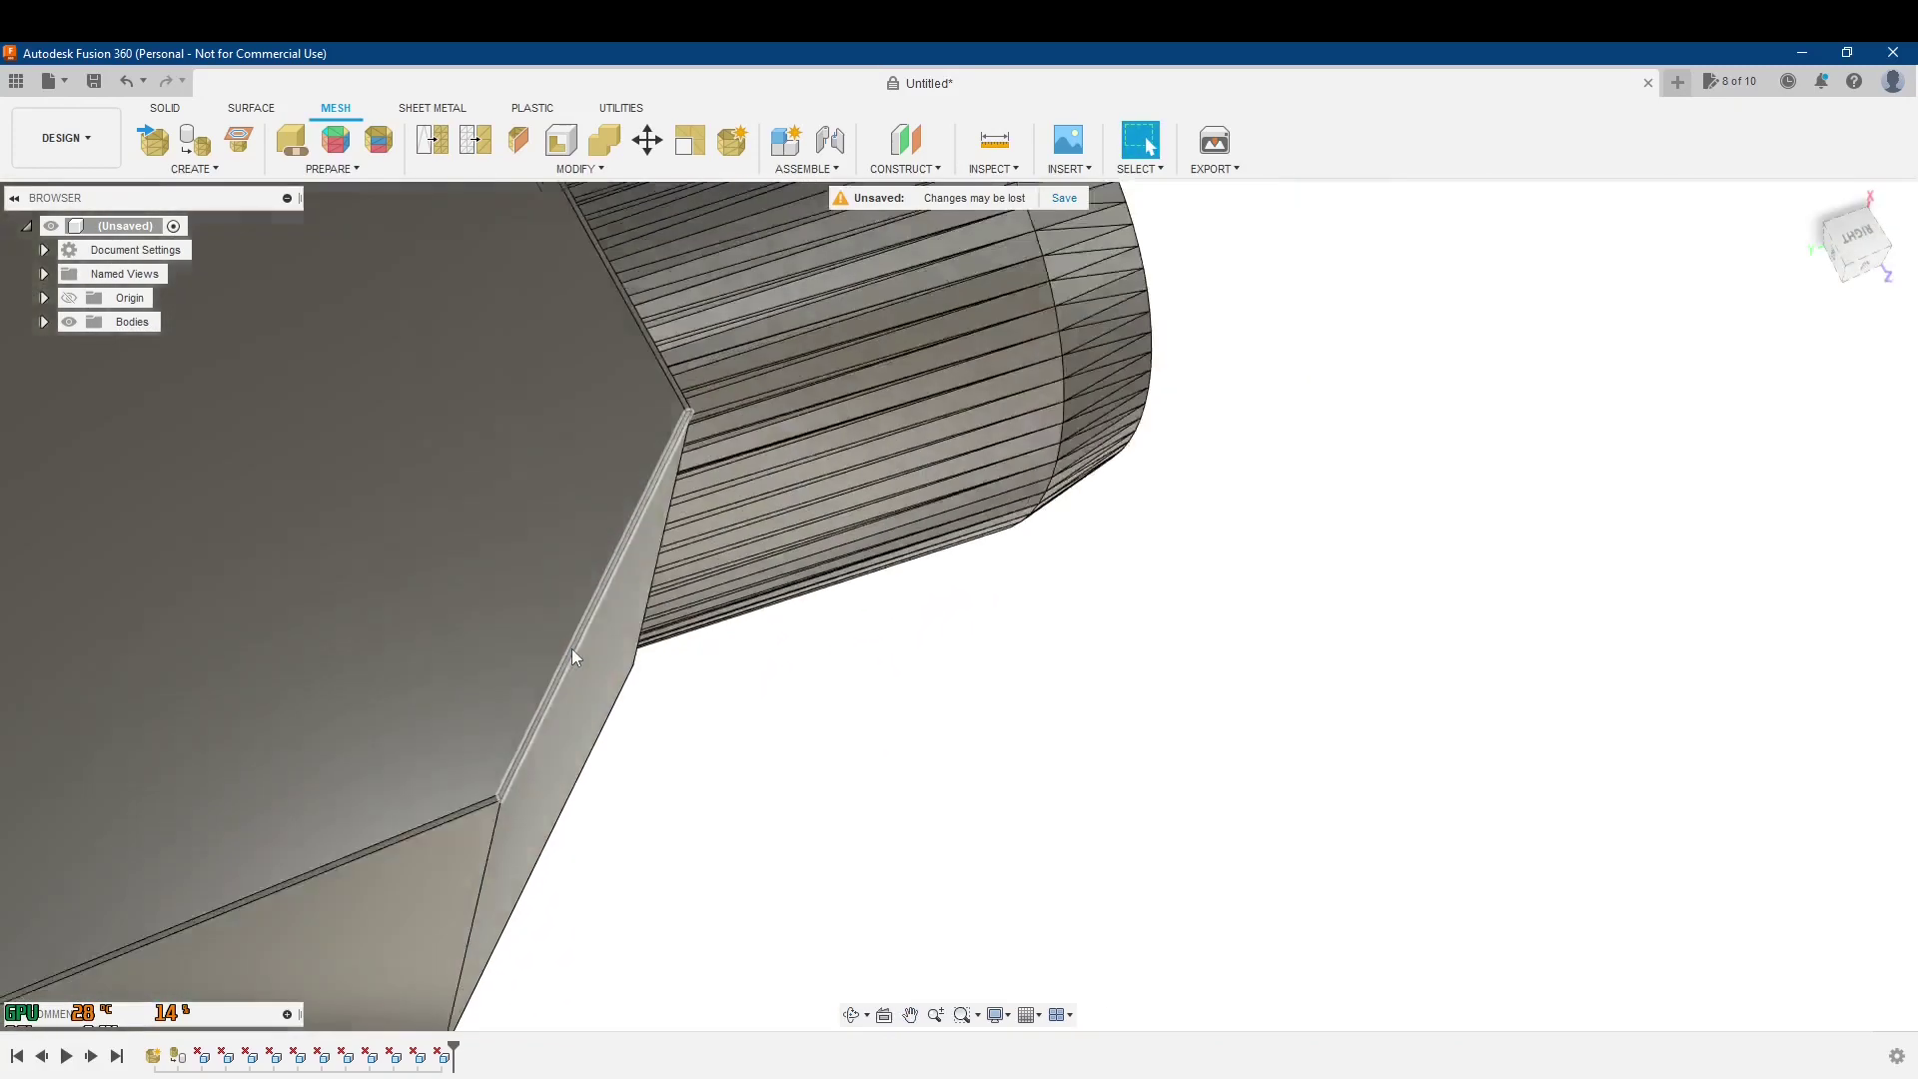
- Delete the triangular facets around the round base's side wall to merge each split side into one flat face
middle_click_drag(571, 654, 454, 667)
scroll(454, 667, "down", 5)
middle_click_drag(901, 757, 595, 785, "shift")
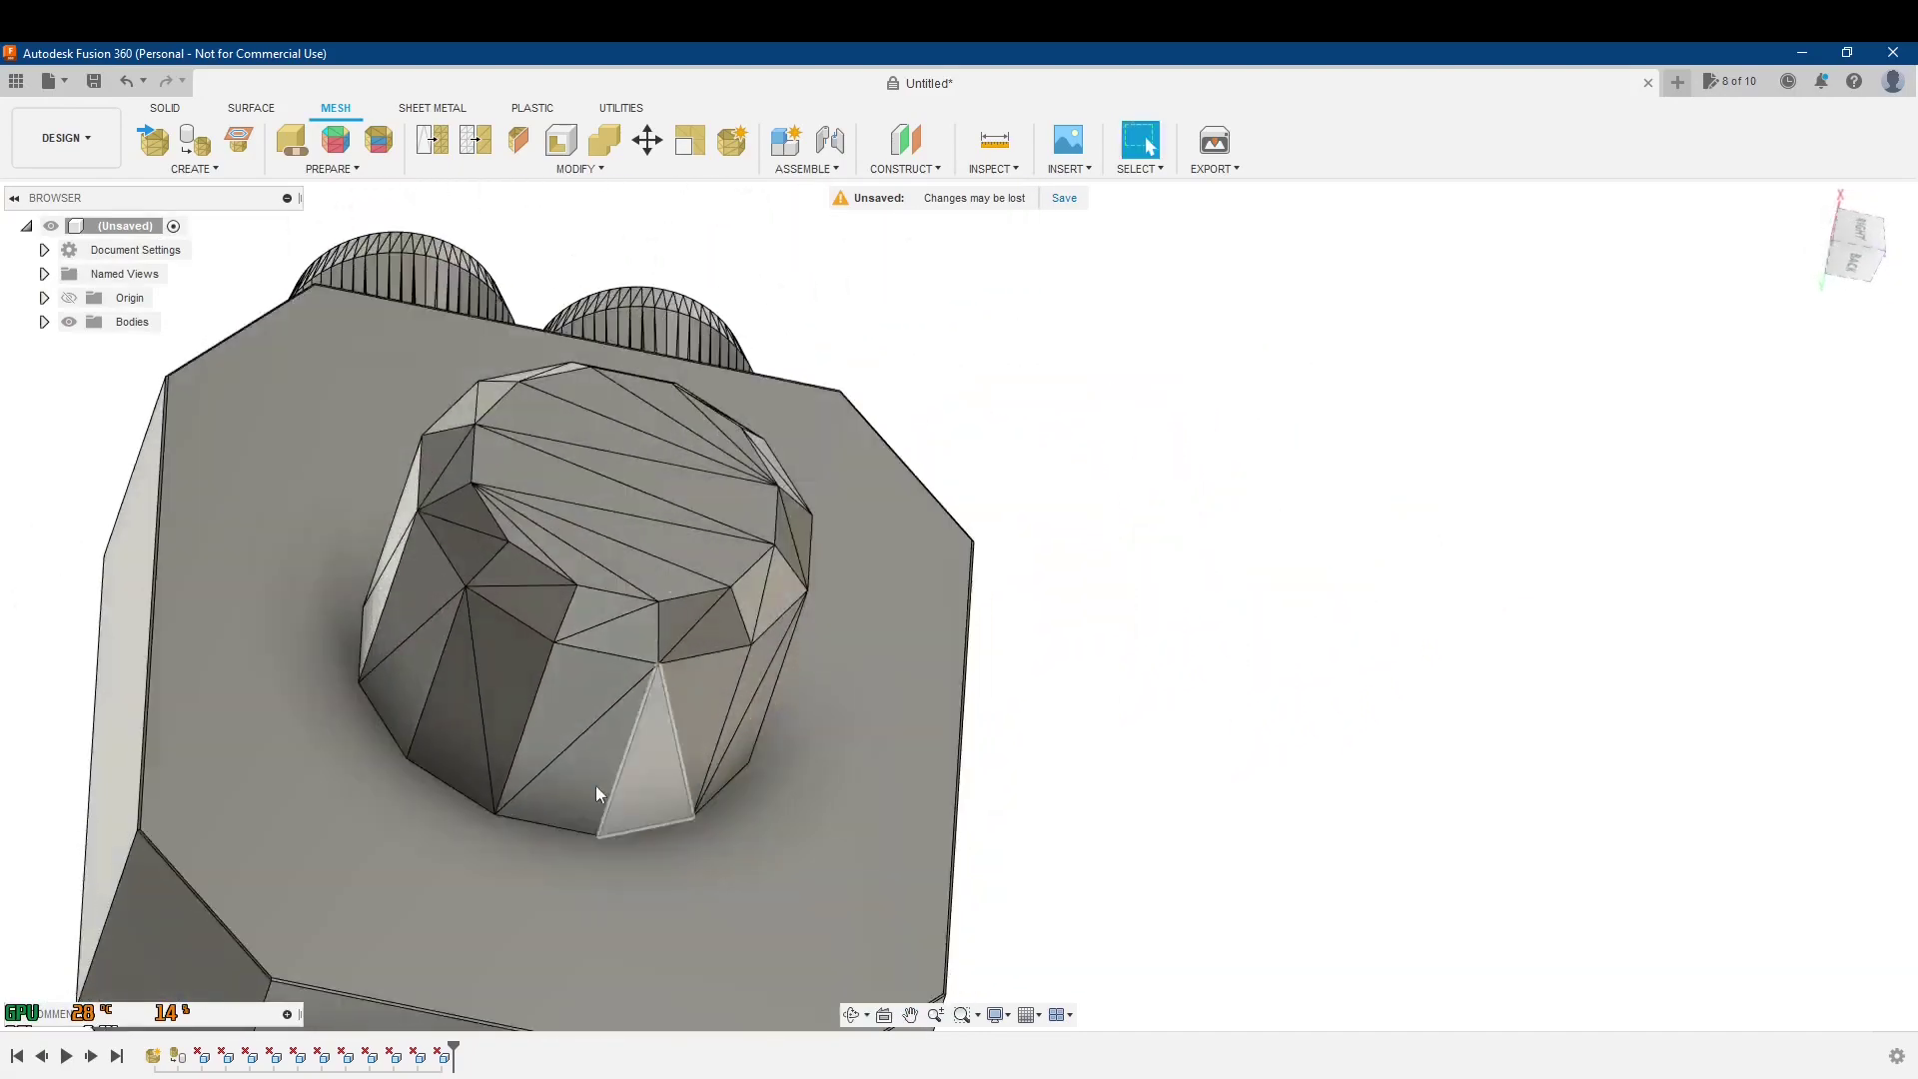
scroll(422, 745, "up", 3)
scroll(421, 745, "down", 5)
middle_click_drag(421, 745, 1070, 668, "shift")
scroll(824, 608, "up", 3)
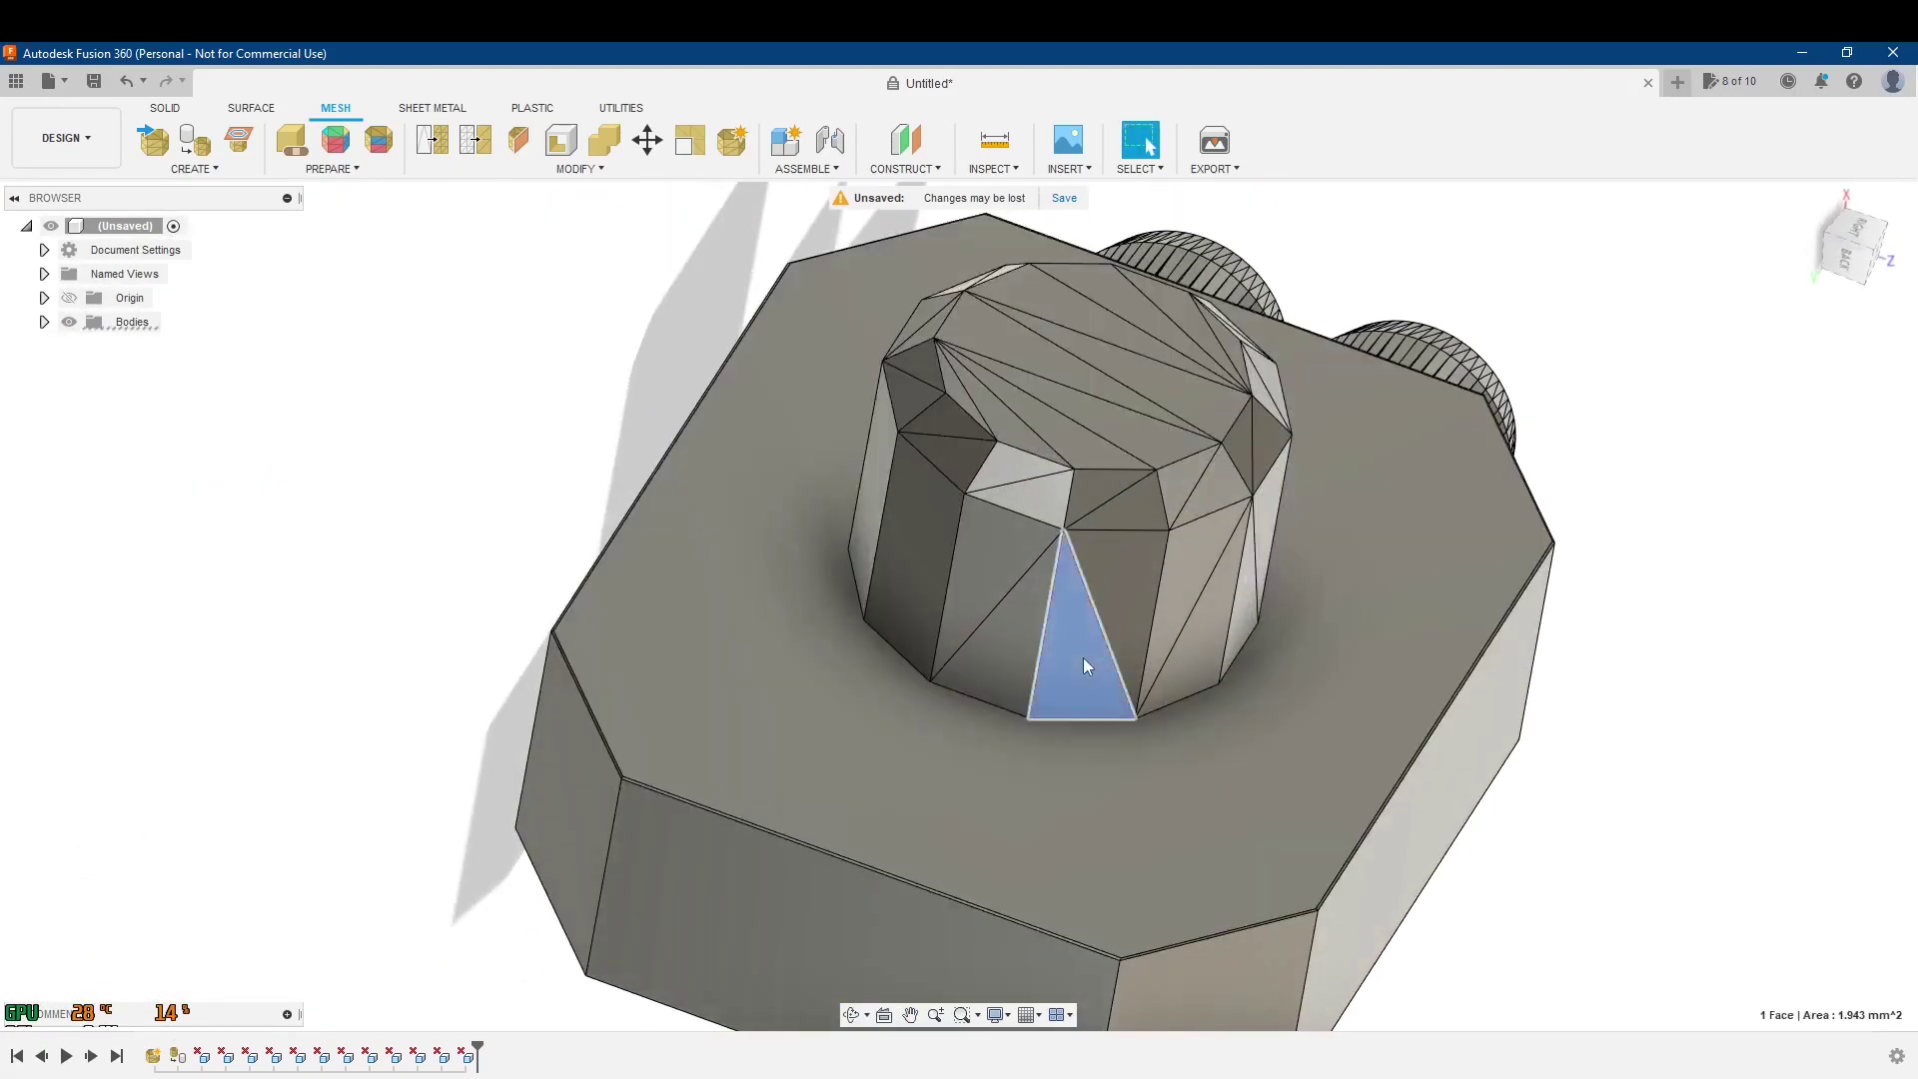
middle_click_drag(1235, 689, 1167, 800, "shift")
scroll(1304, 586, "up", 3)
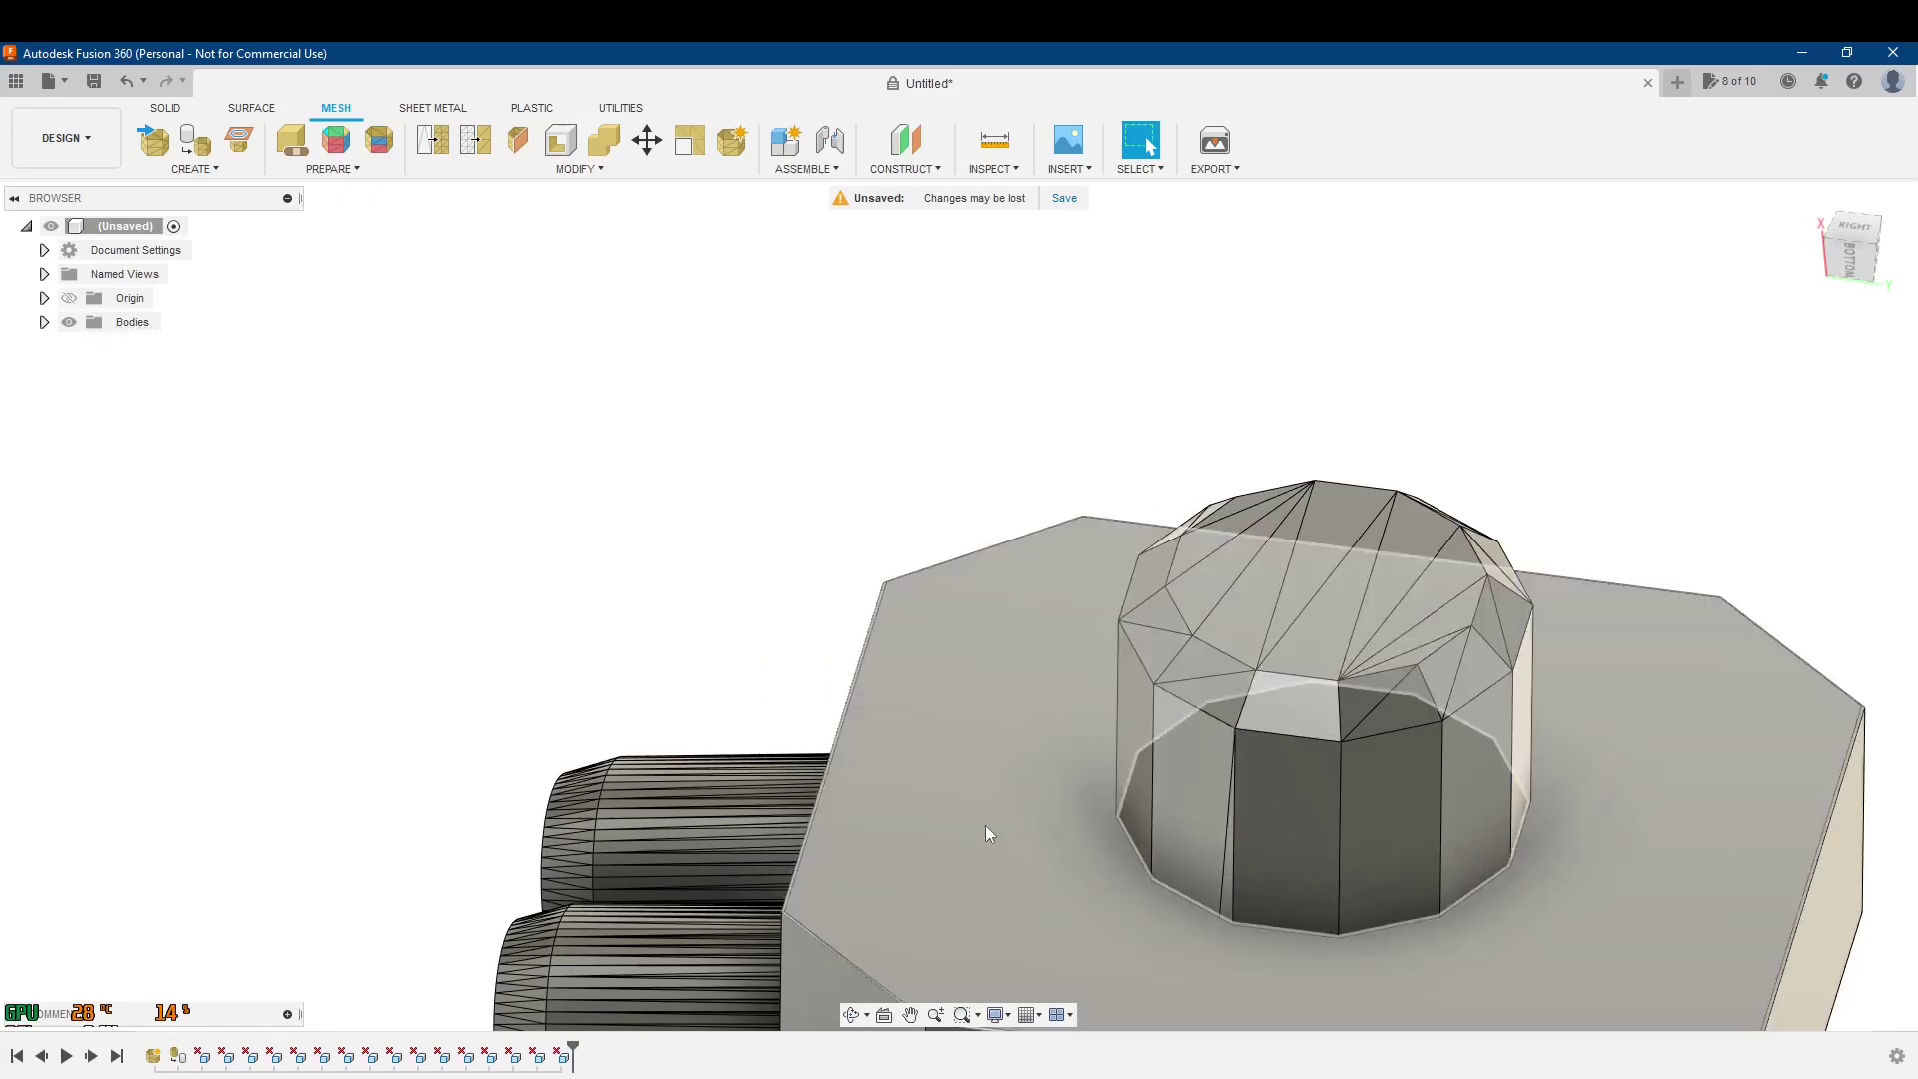
- Delete the narrow sliver facet on the base's side wall and merge the split facets of its end face
scroll(1227, 896, "up", 5)
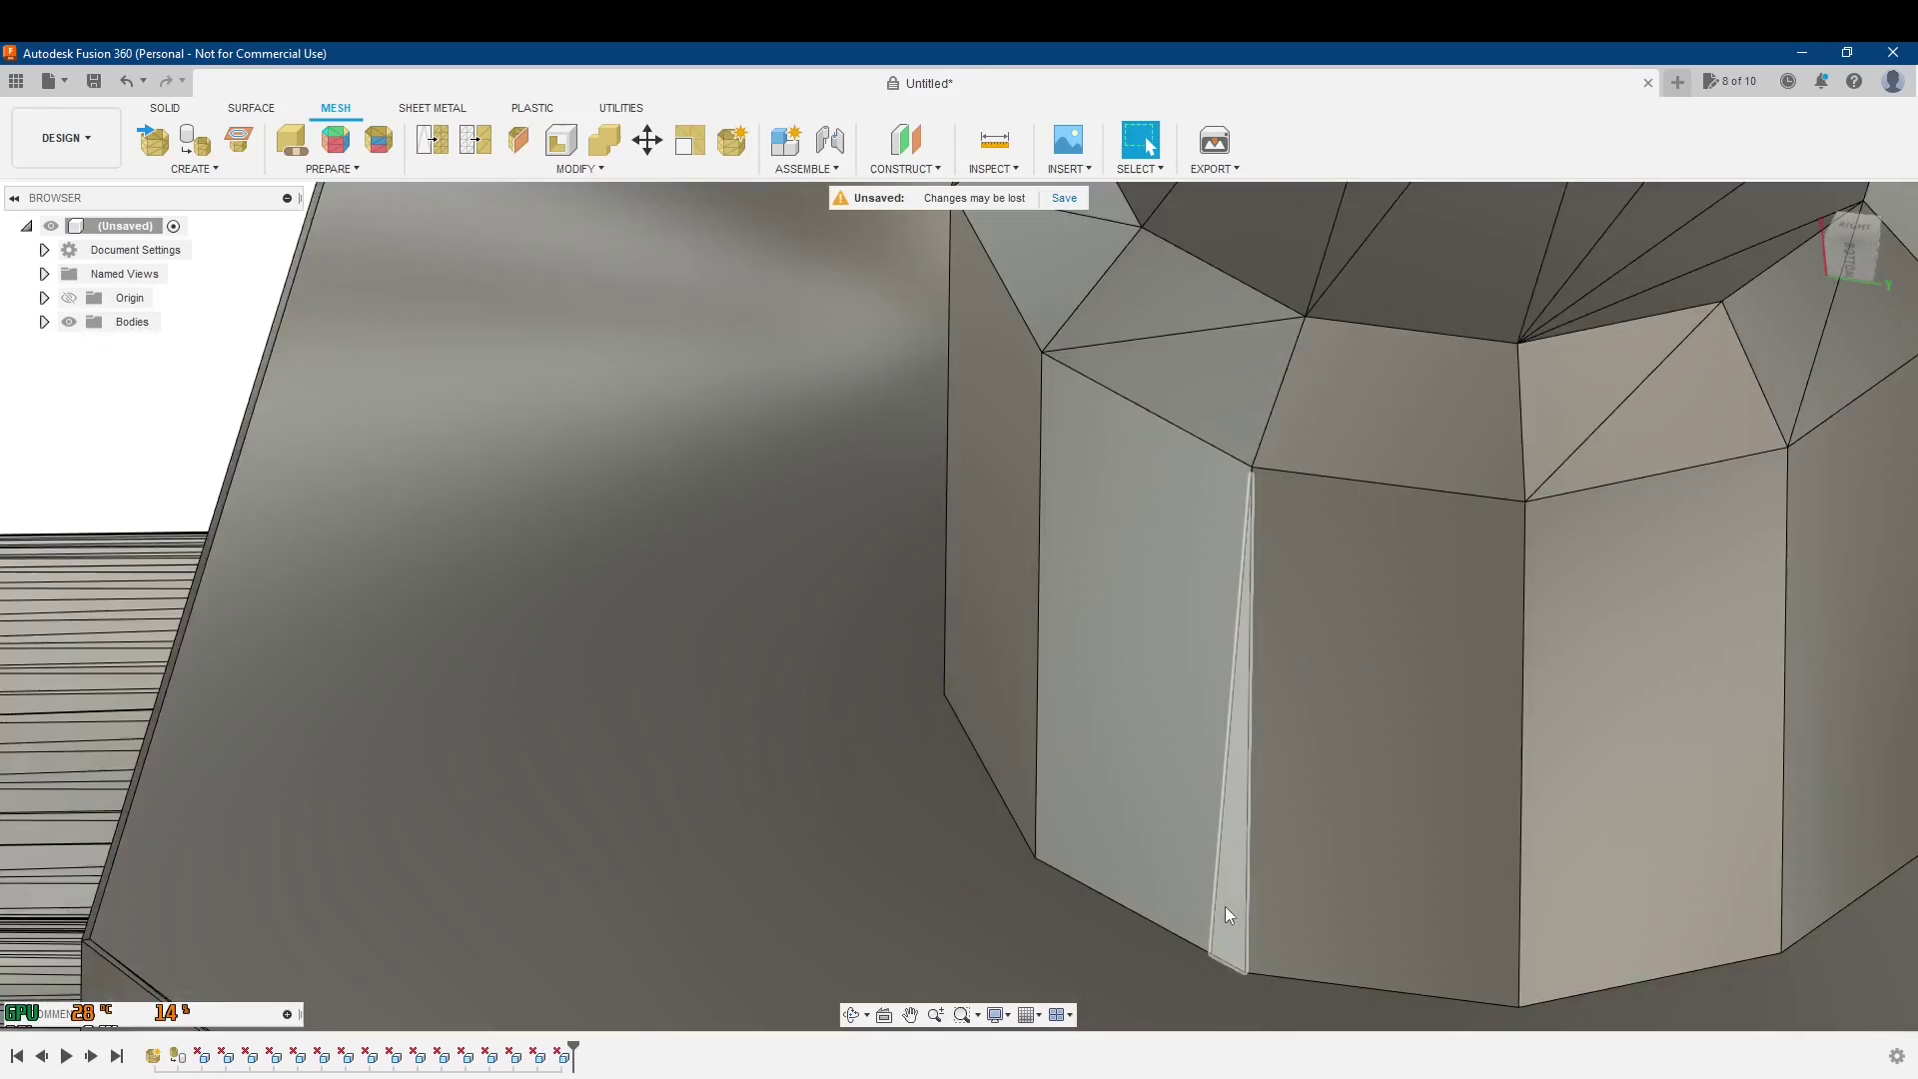
scroll(1225, 907, "down", 5)
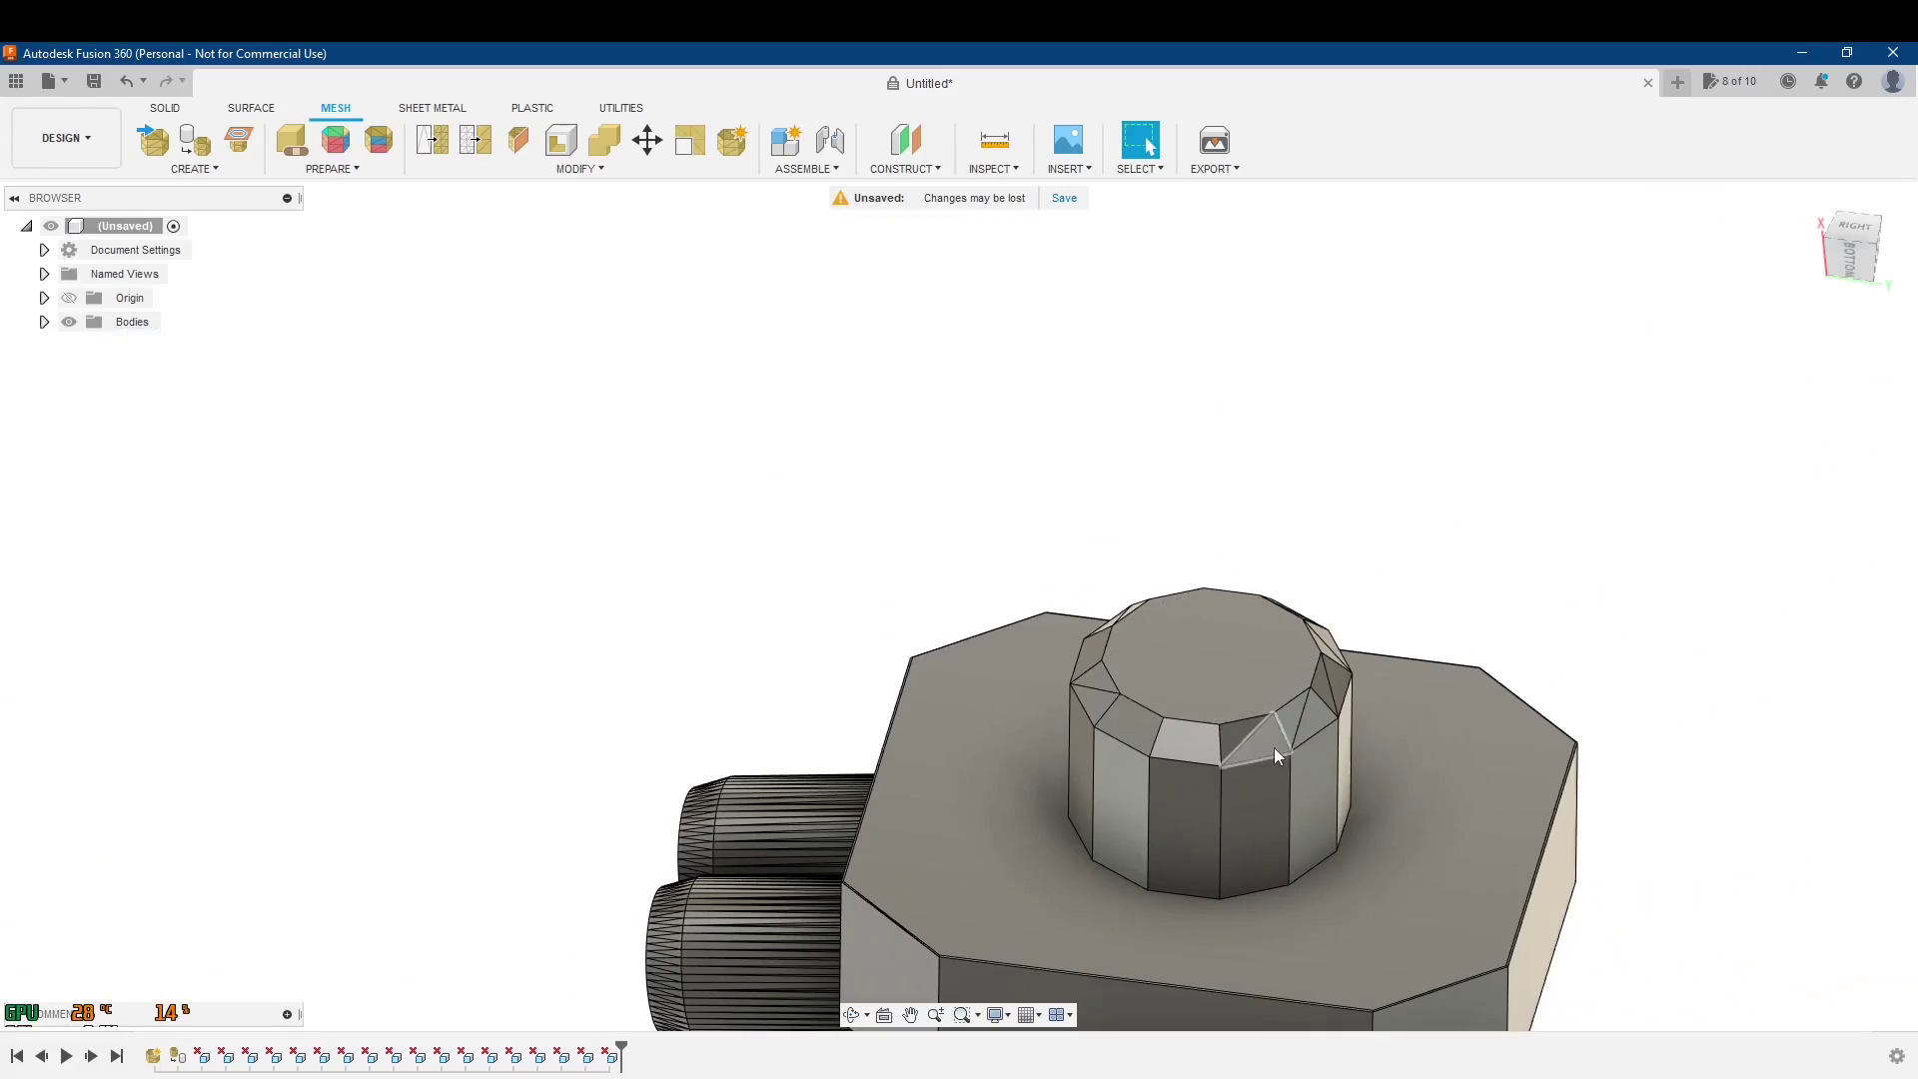
- Start a new sketch on the flat end face of the round base, viewed square from the right
middle_click_drag(1285, 642, 1359, 739, "shift")
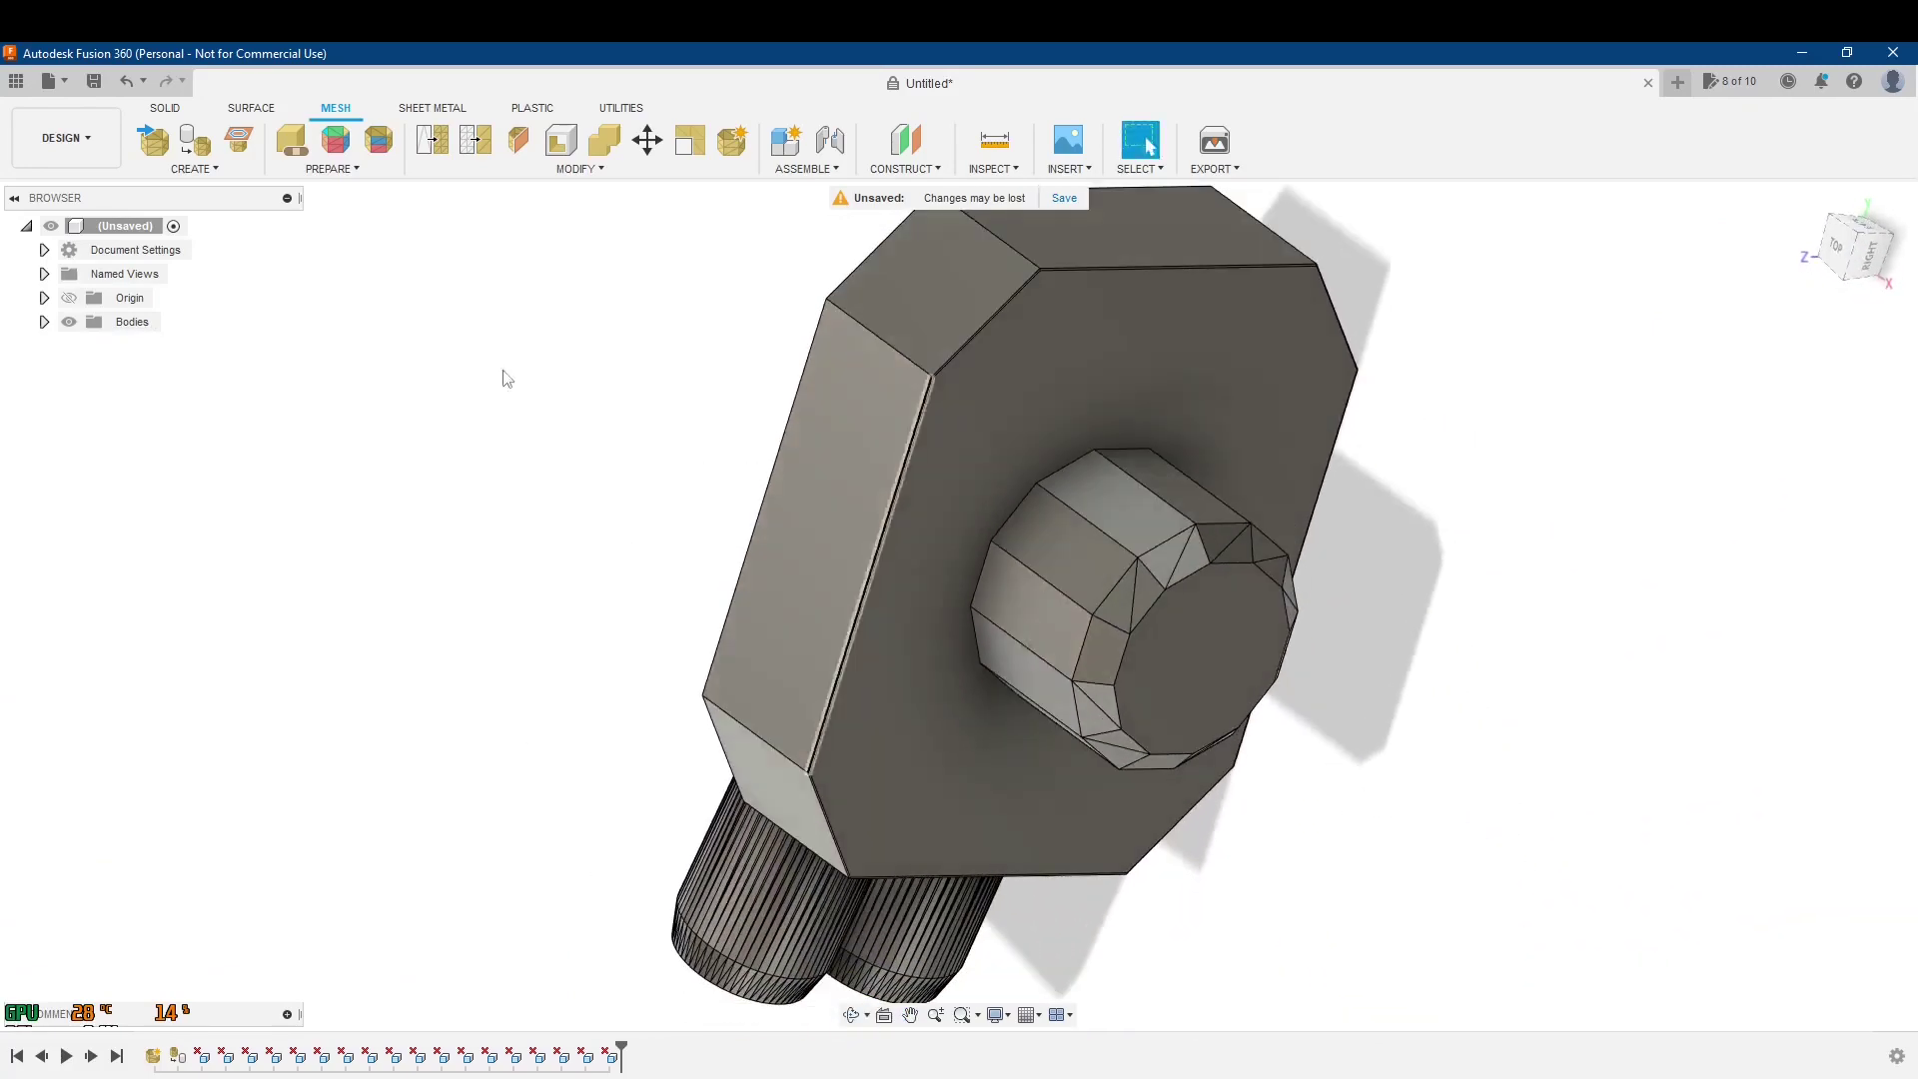
left_click(169, 109)
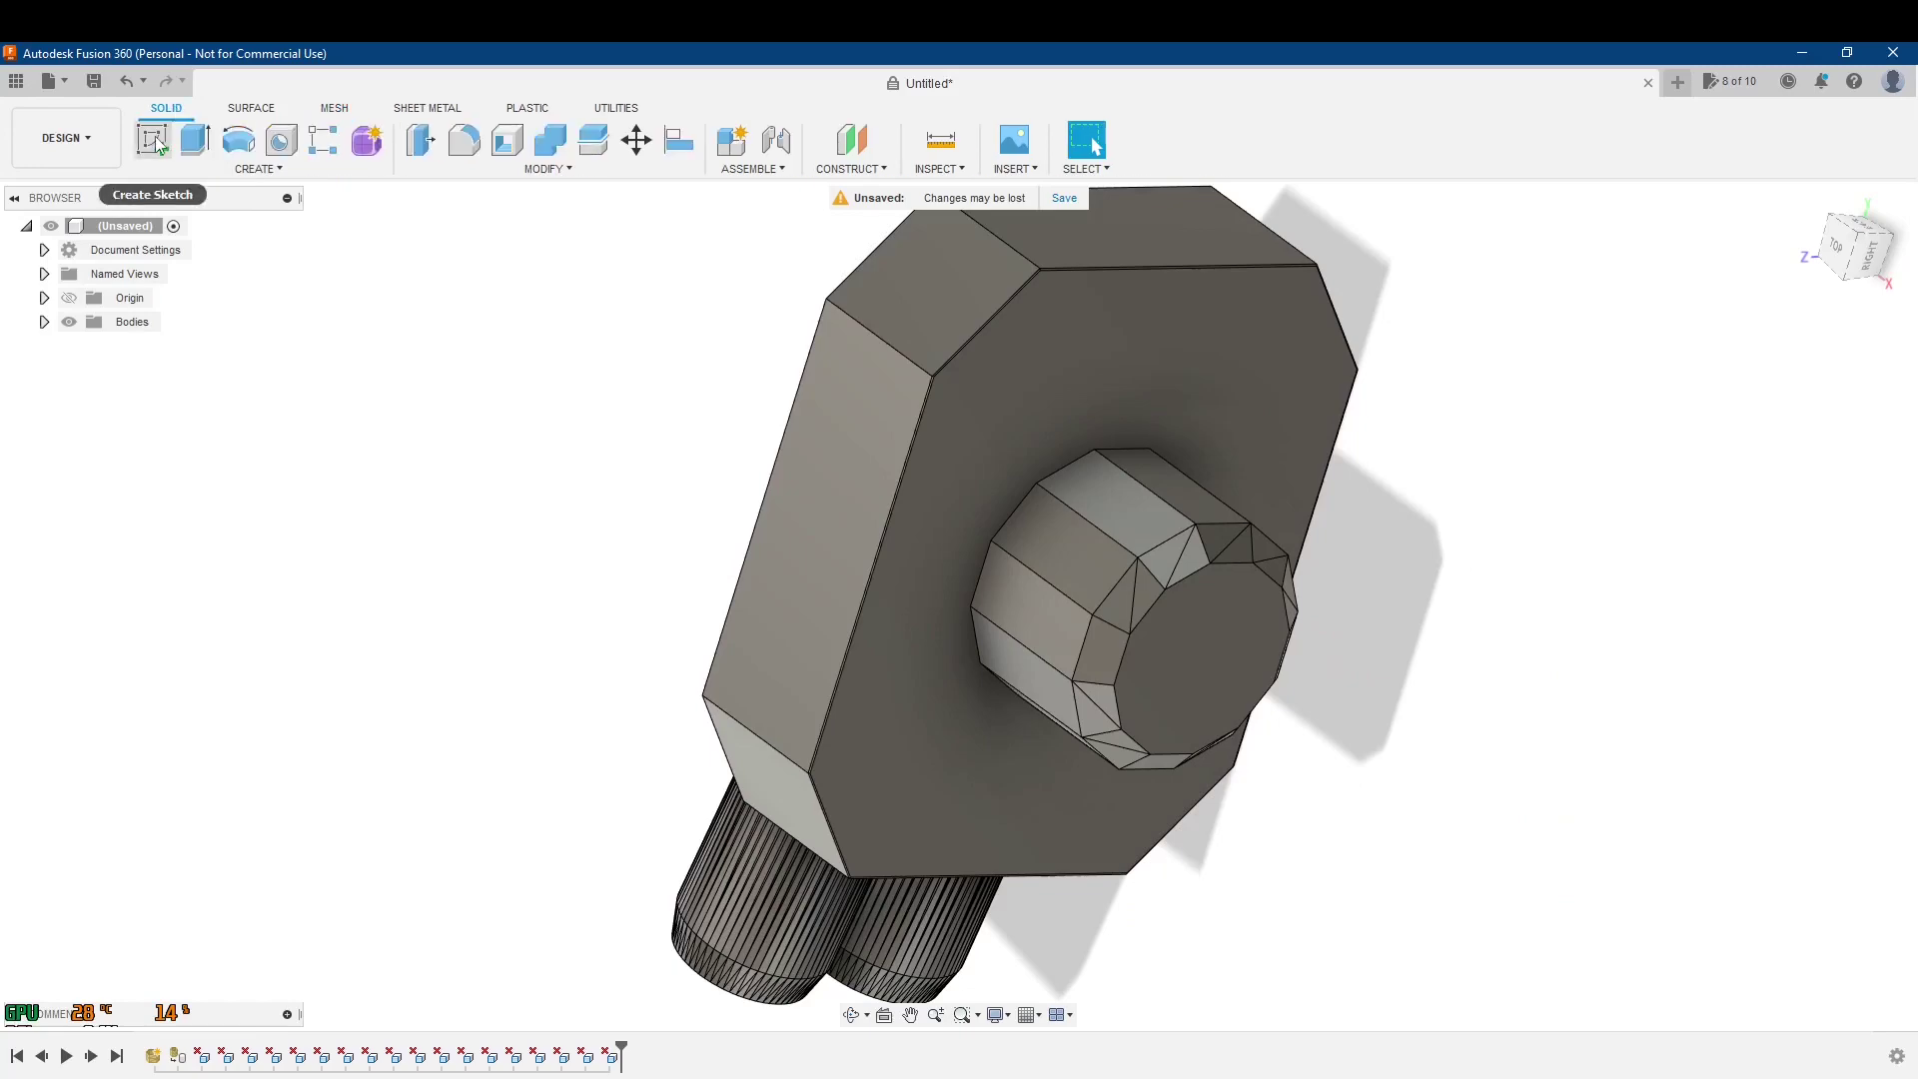
left_click(155, 142)
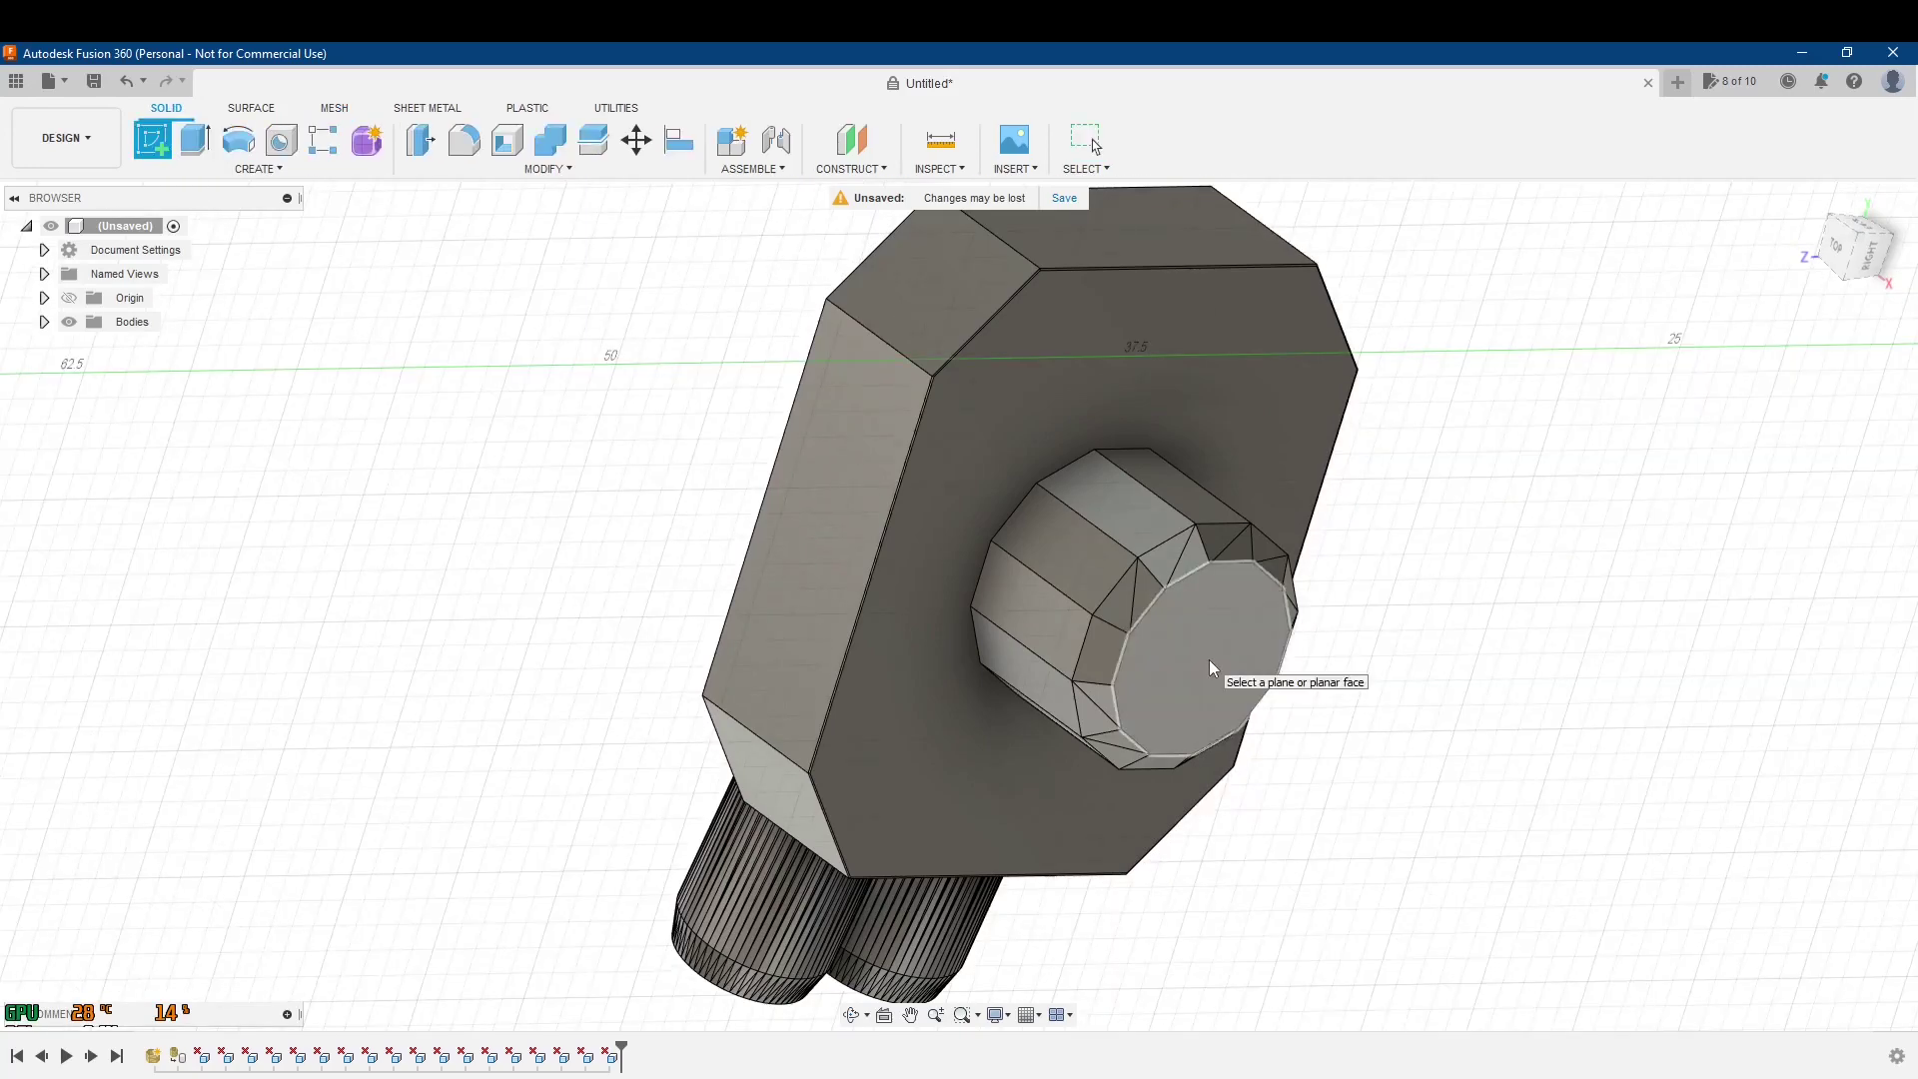
middle_click_drag(1208, 659, 1150, 611, "shift")
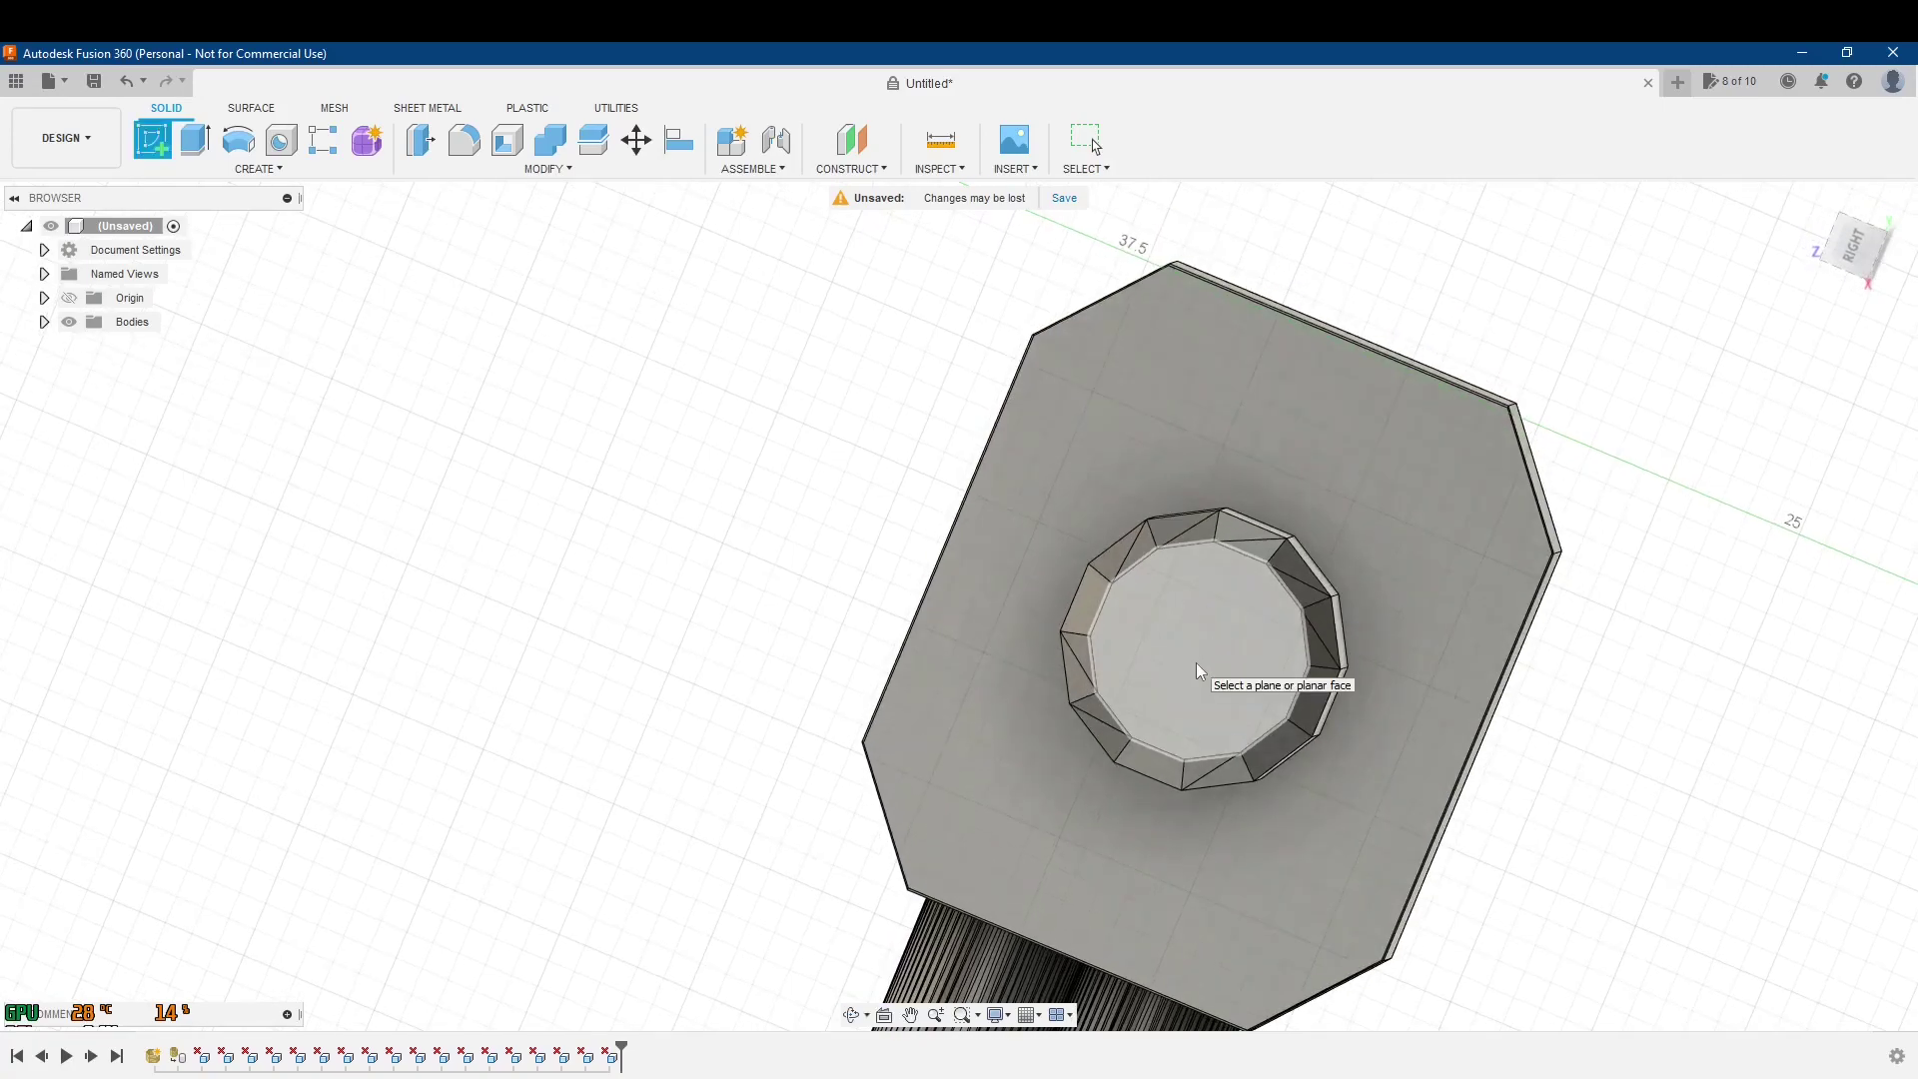
middle_click_drag(1199, 672, 1009, 719, "shift")
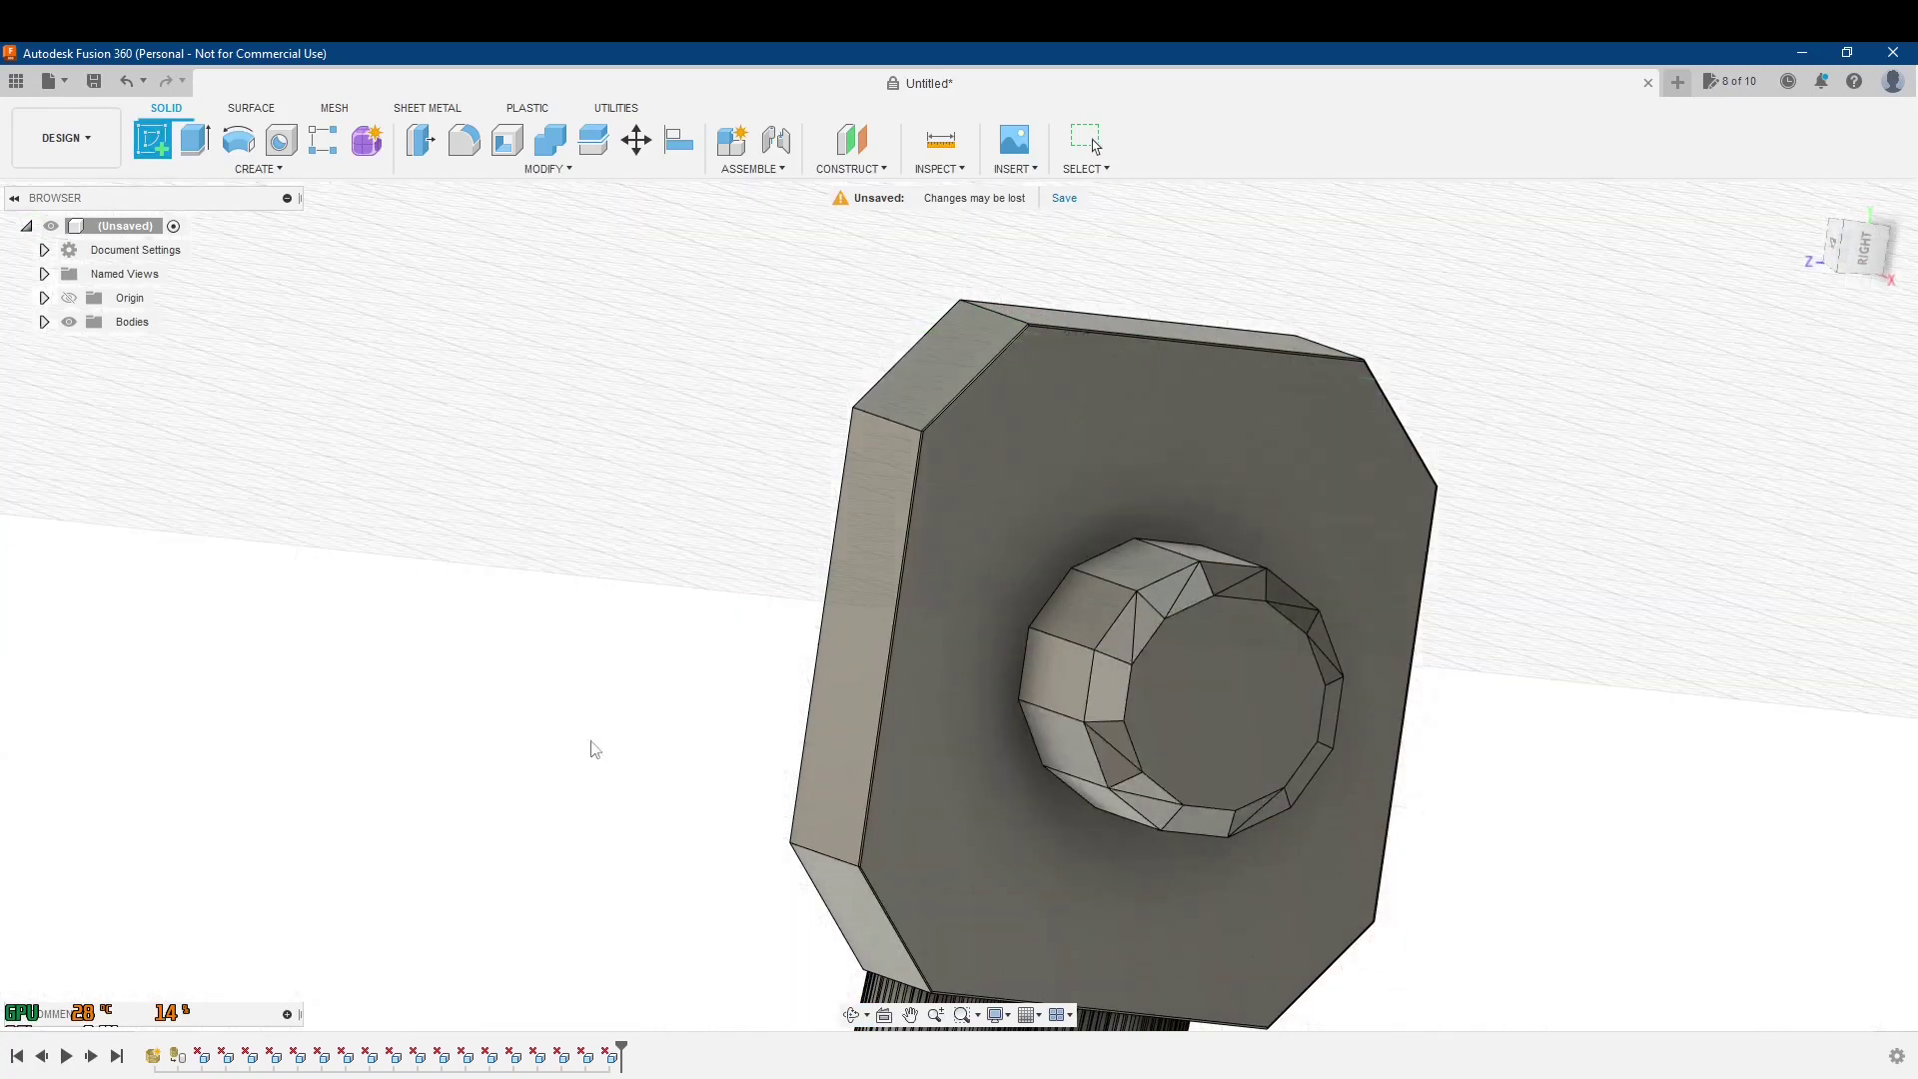
left_click(1860, 250)
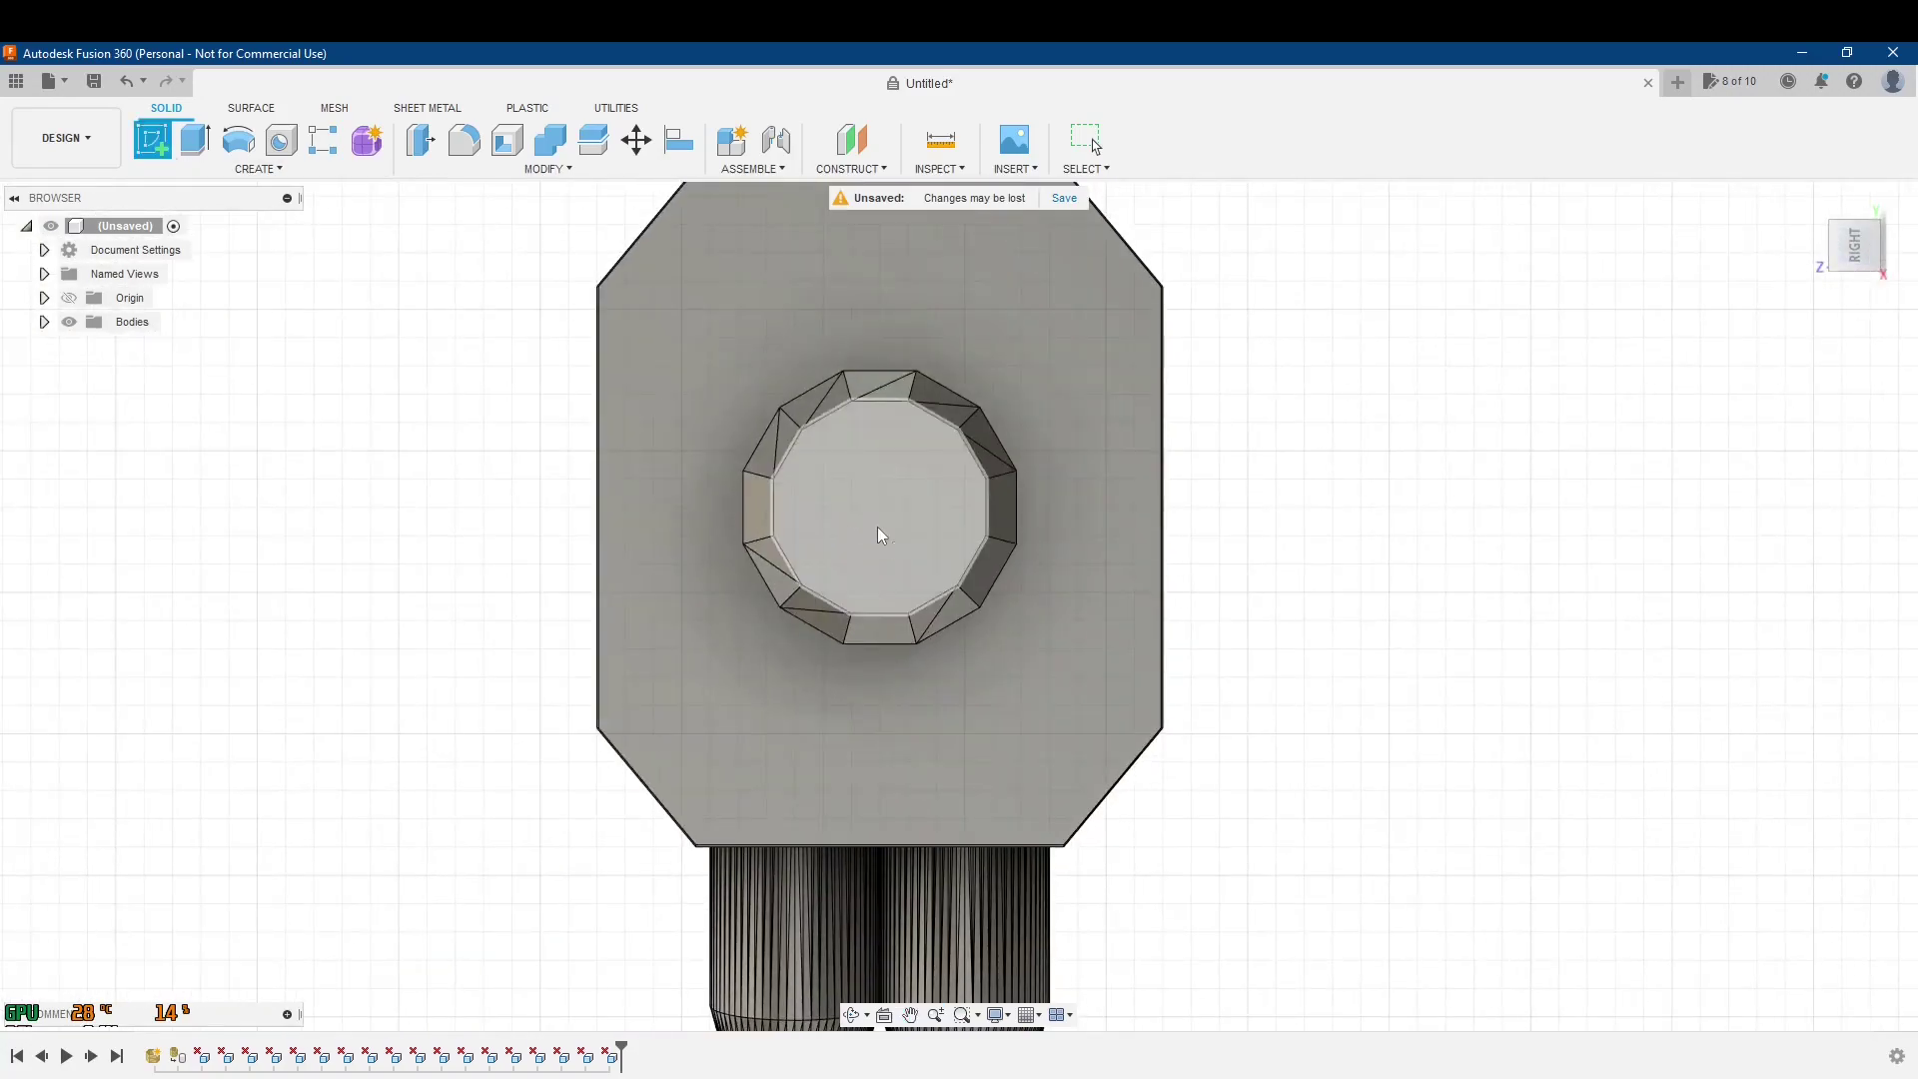
left_click(877, 525)
- Sketch a 5.3 mm diameter circle centred on the base's end face and finish the sketch
middle_click_drag(796, 453, 1036, 827)
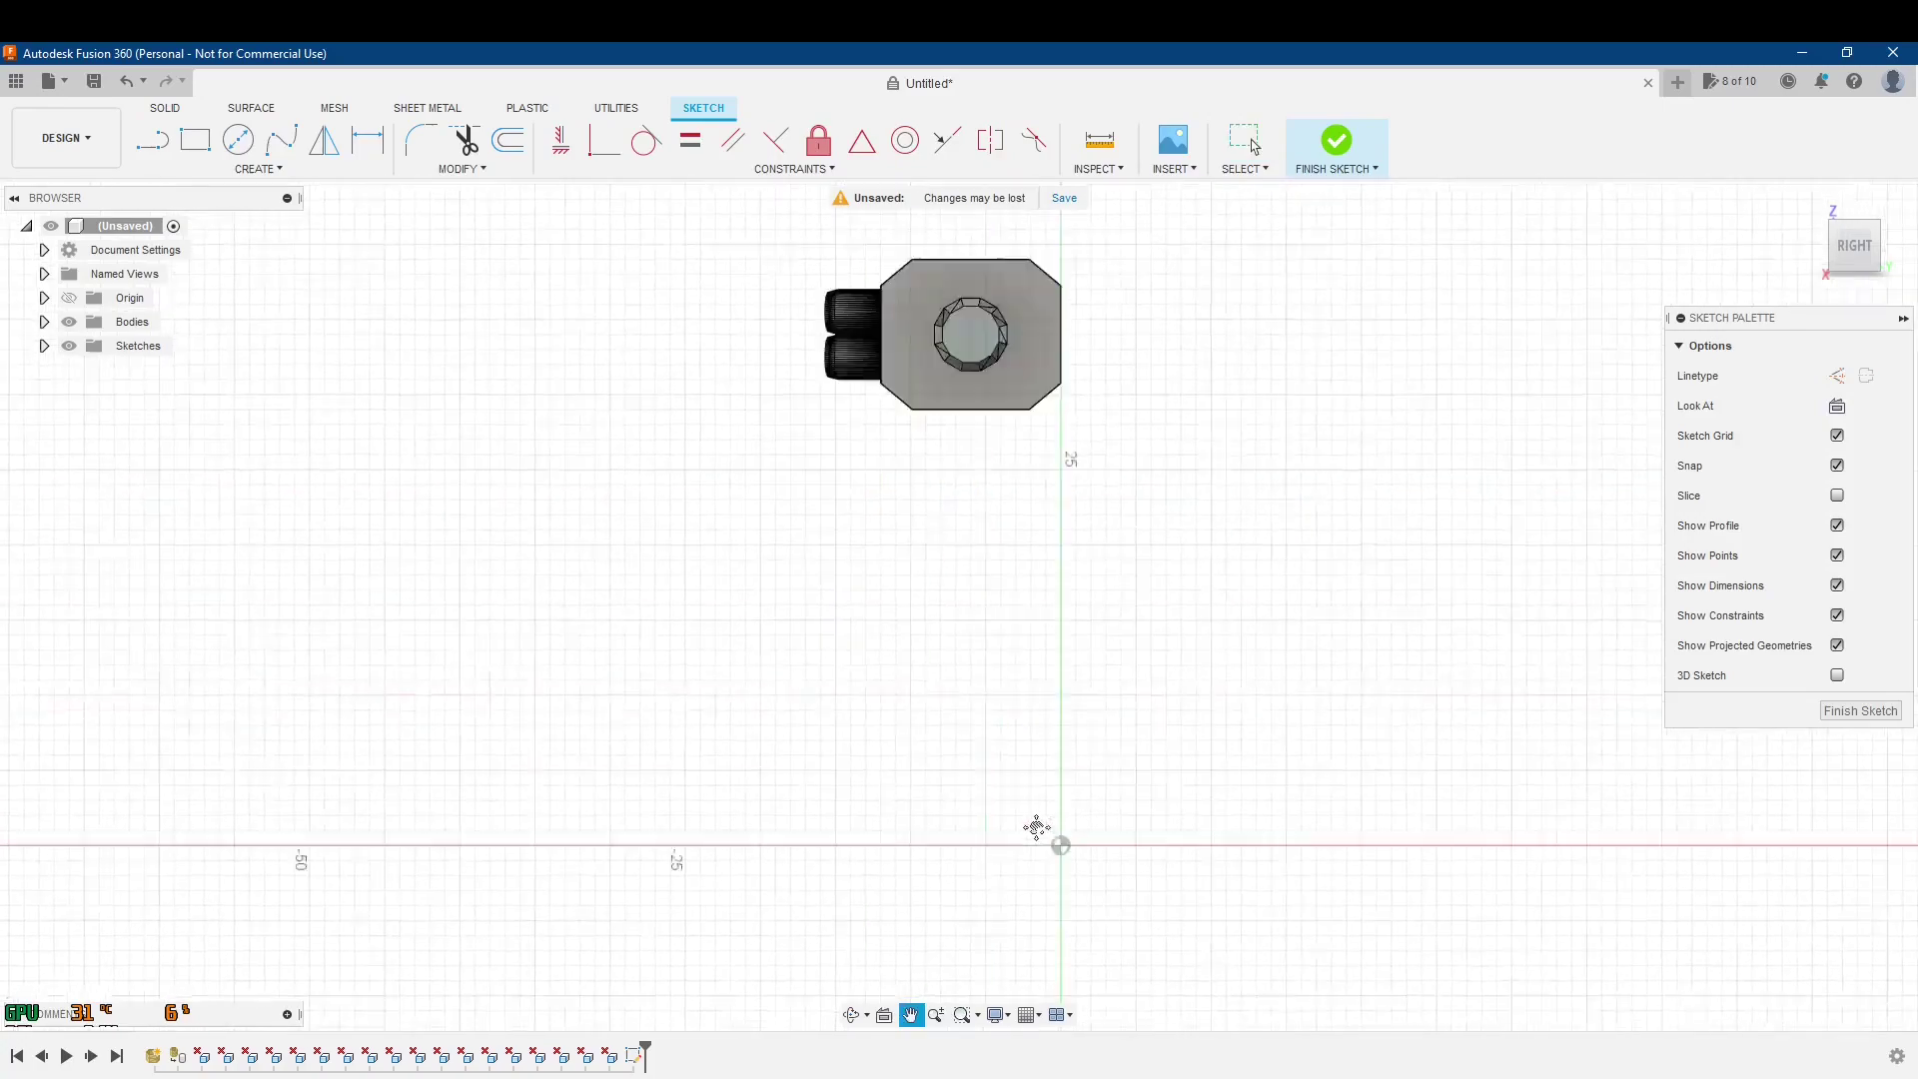
scroll(1118, 640, "down", 2)
scroll(1033, 397, "up", 10)
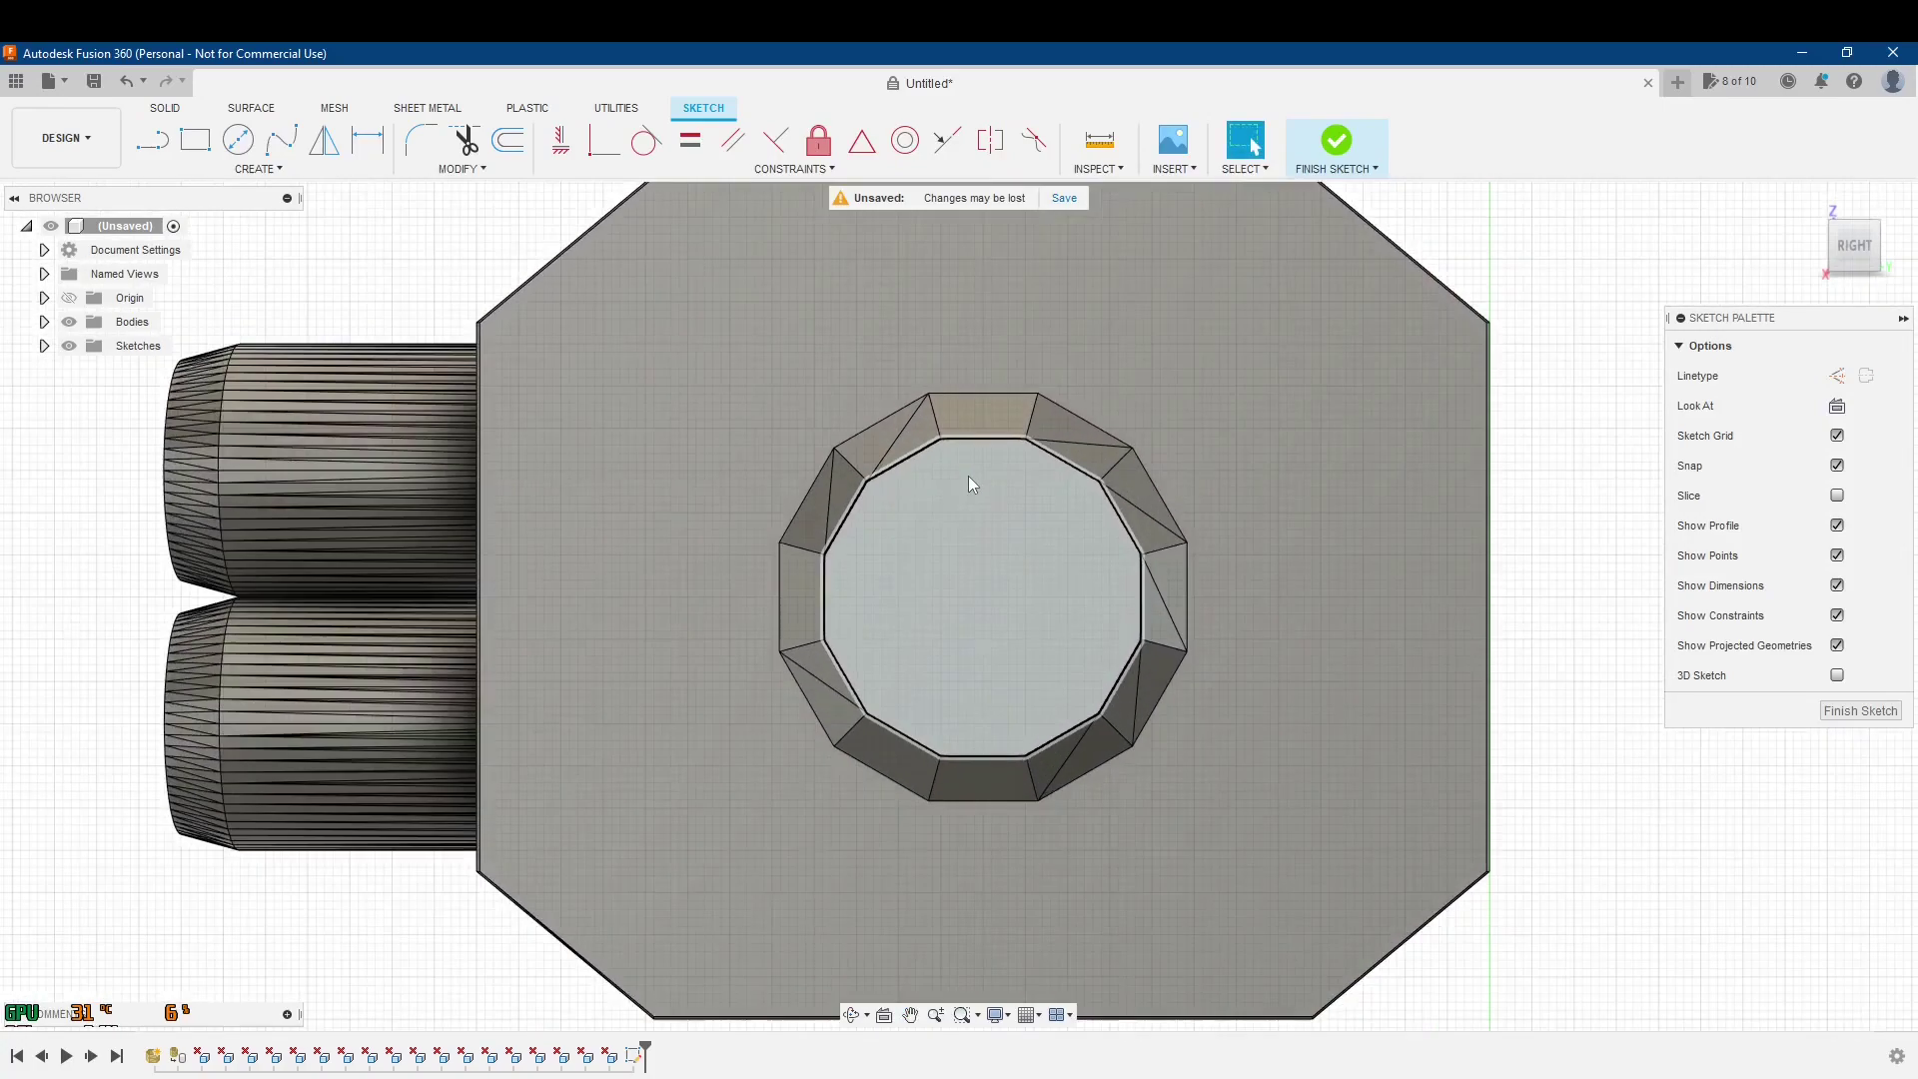
left_click(237, 140)
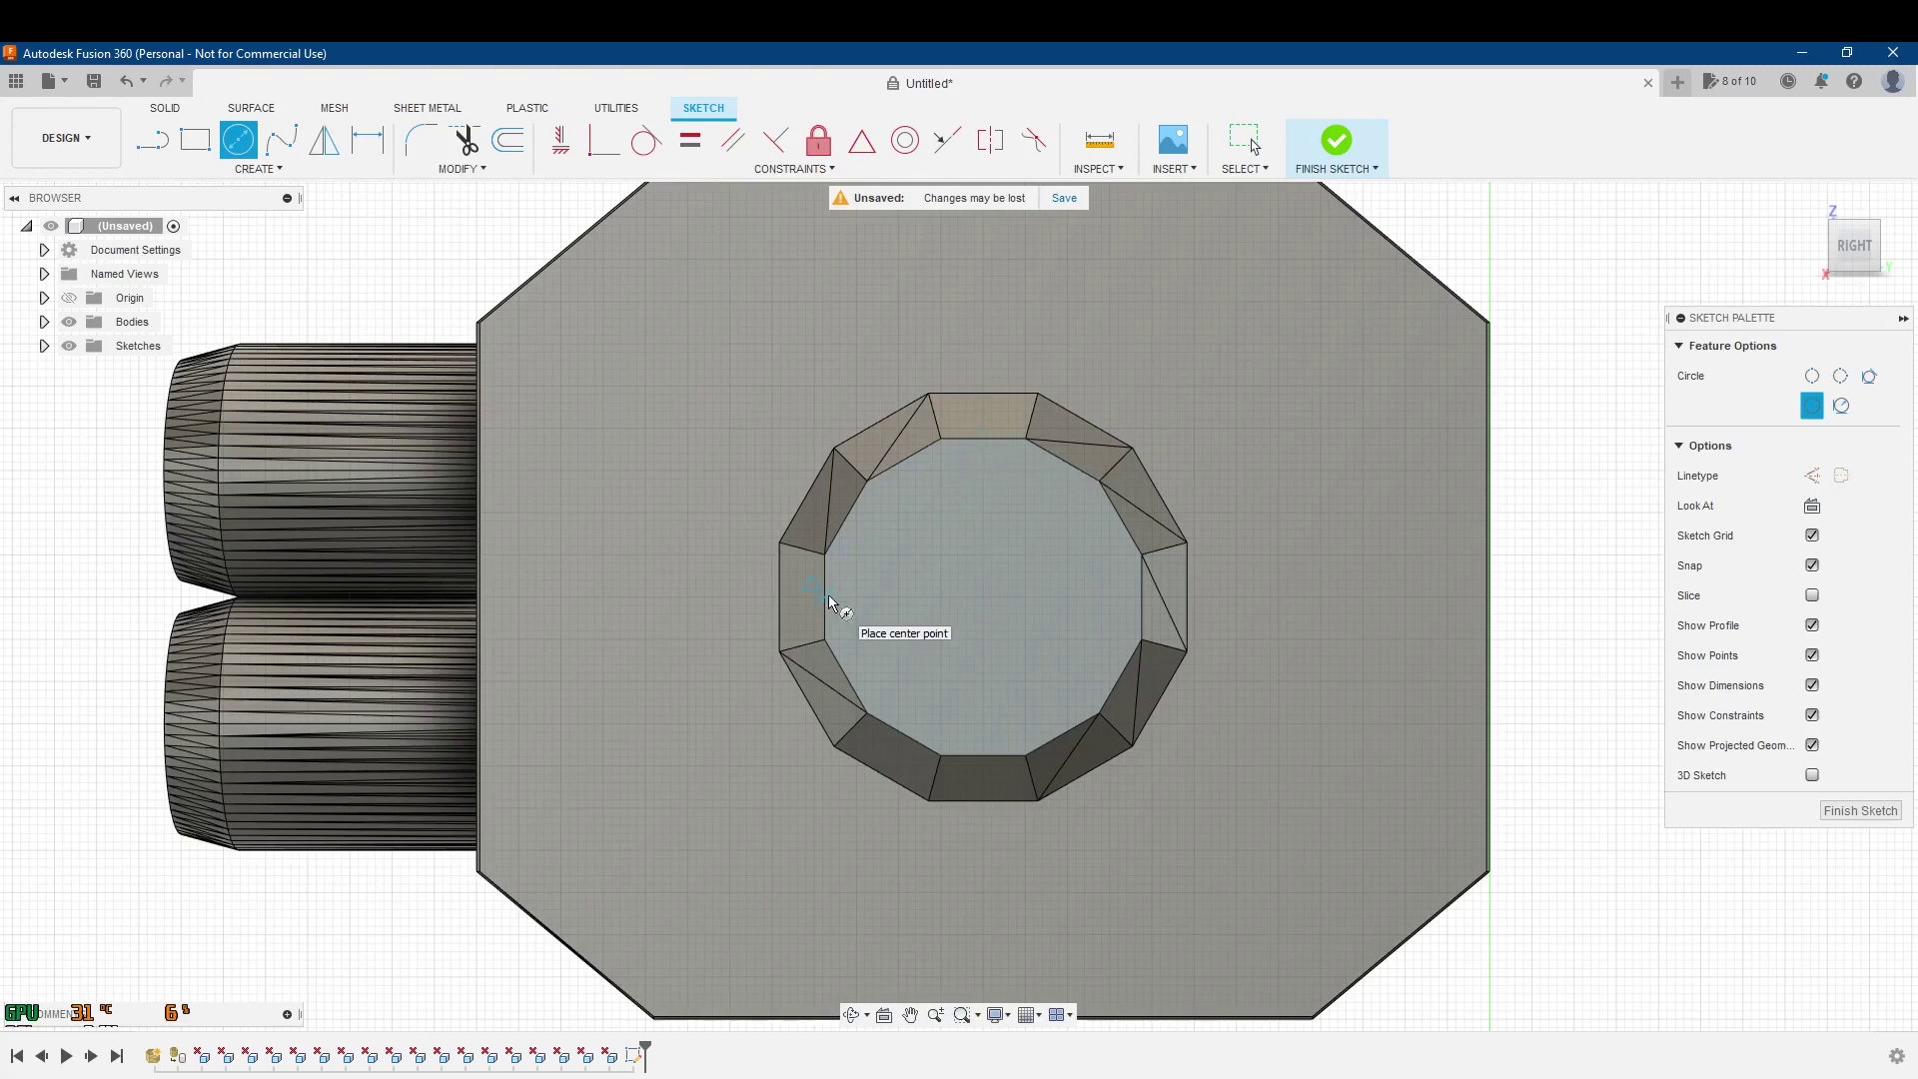
left_click(983, 599)
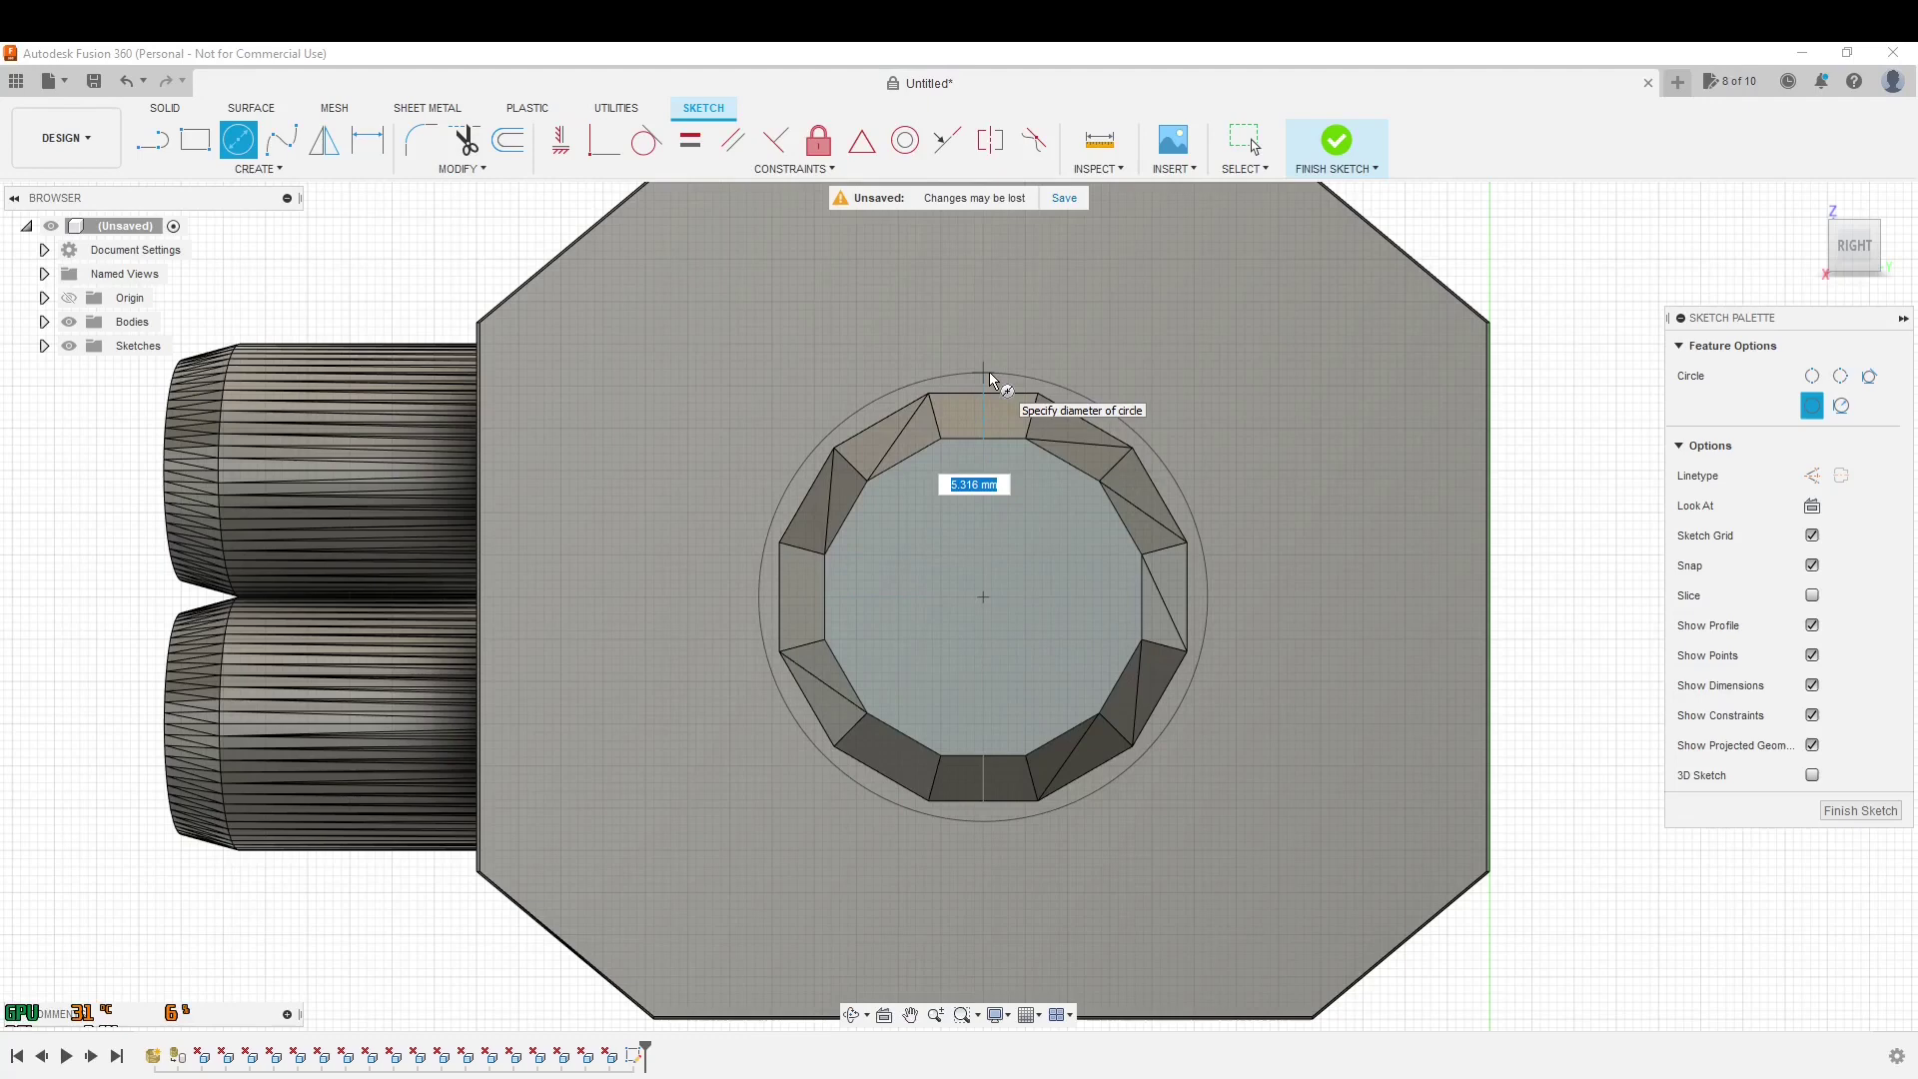
type("5.3")
key("Return")
key("Escape")
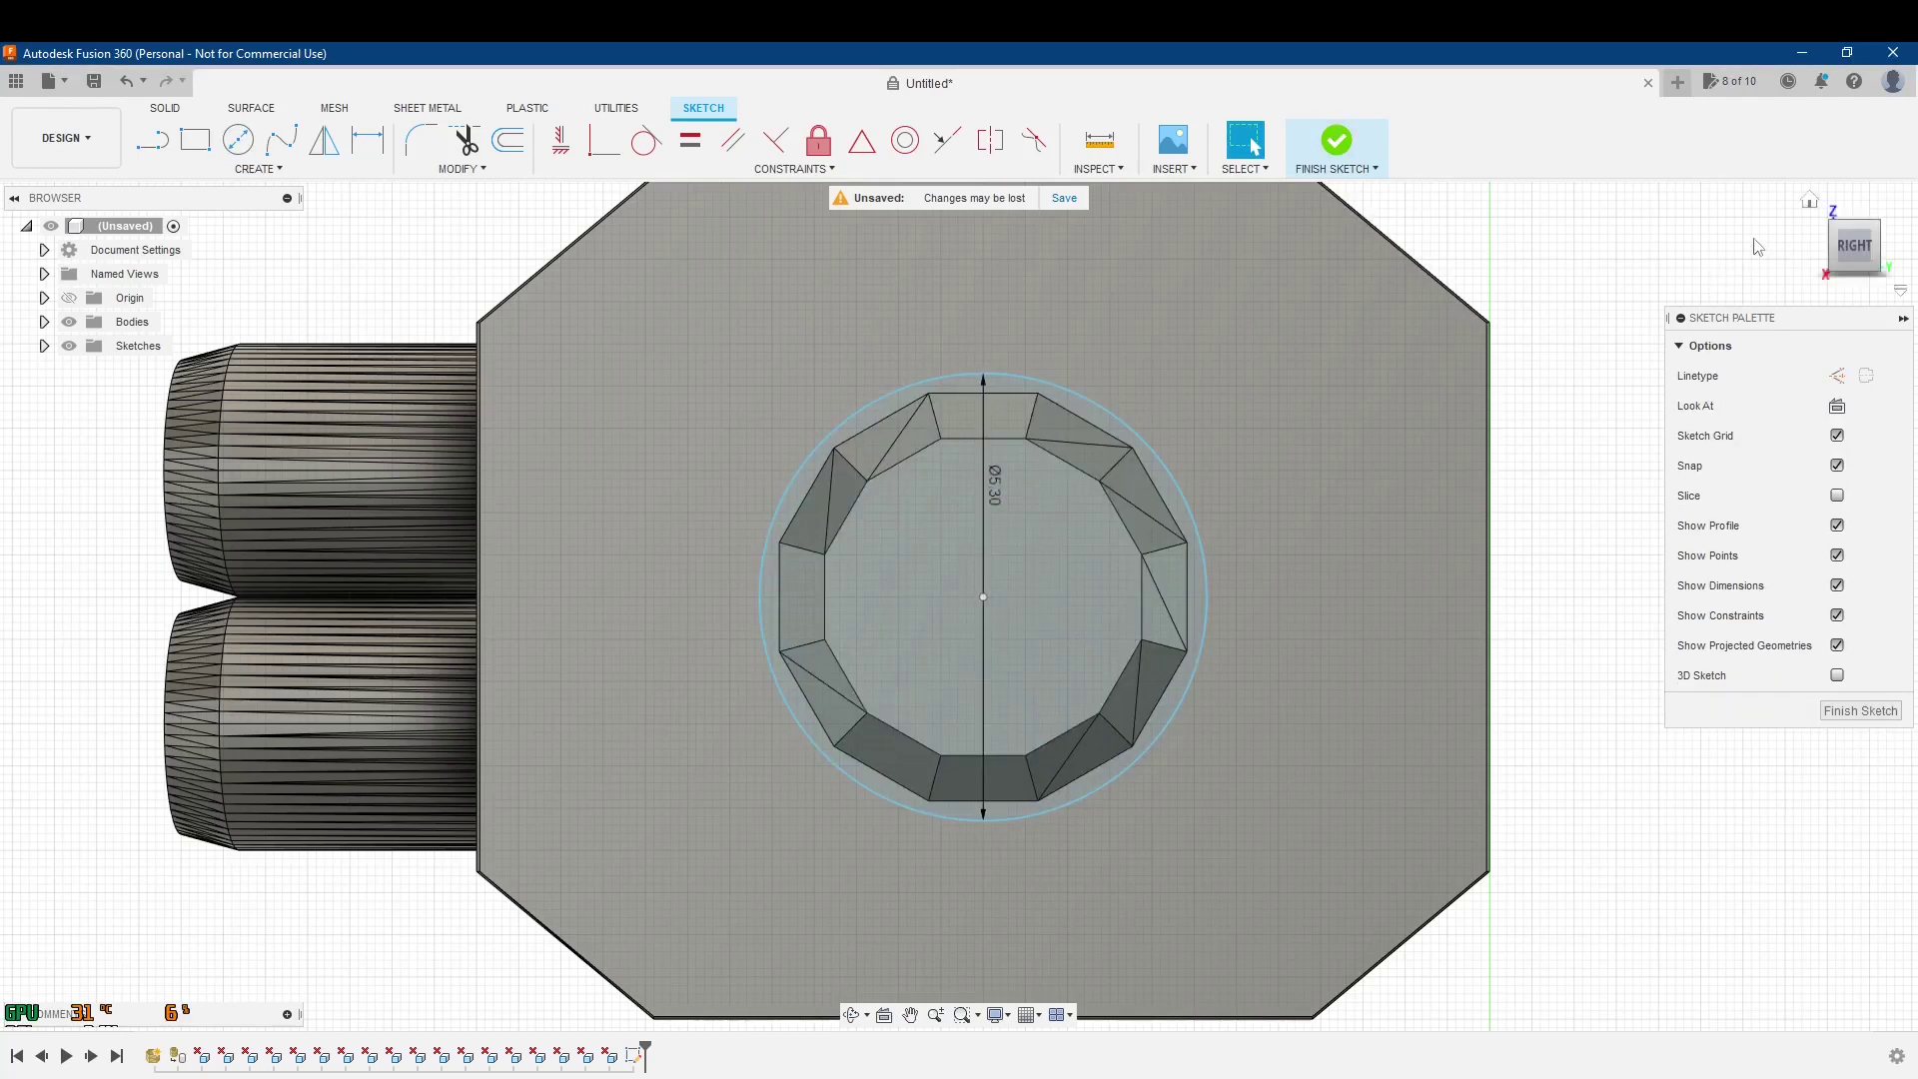
left_click(1358, 154)
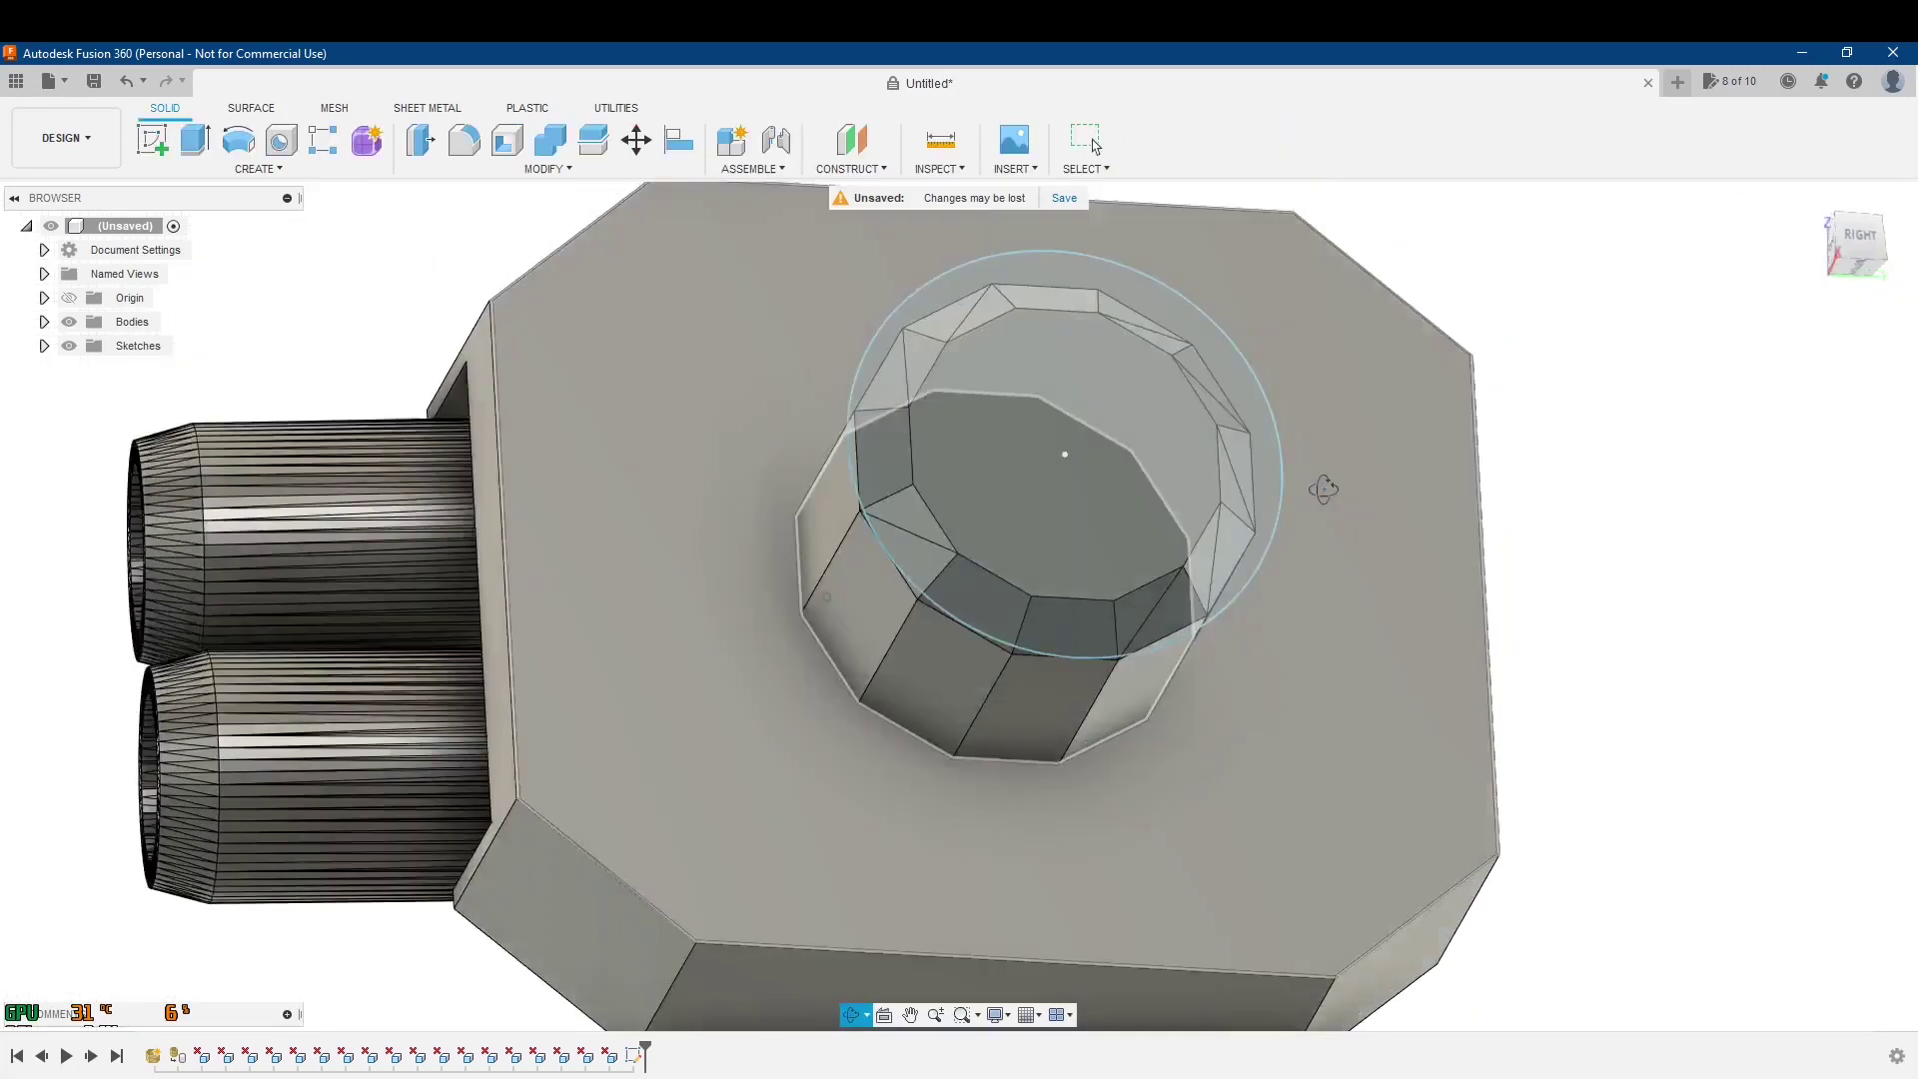
- Extrude the full circle on the round base, both profiles, up to the turret body's flat face and join it to the body
key("e")
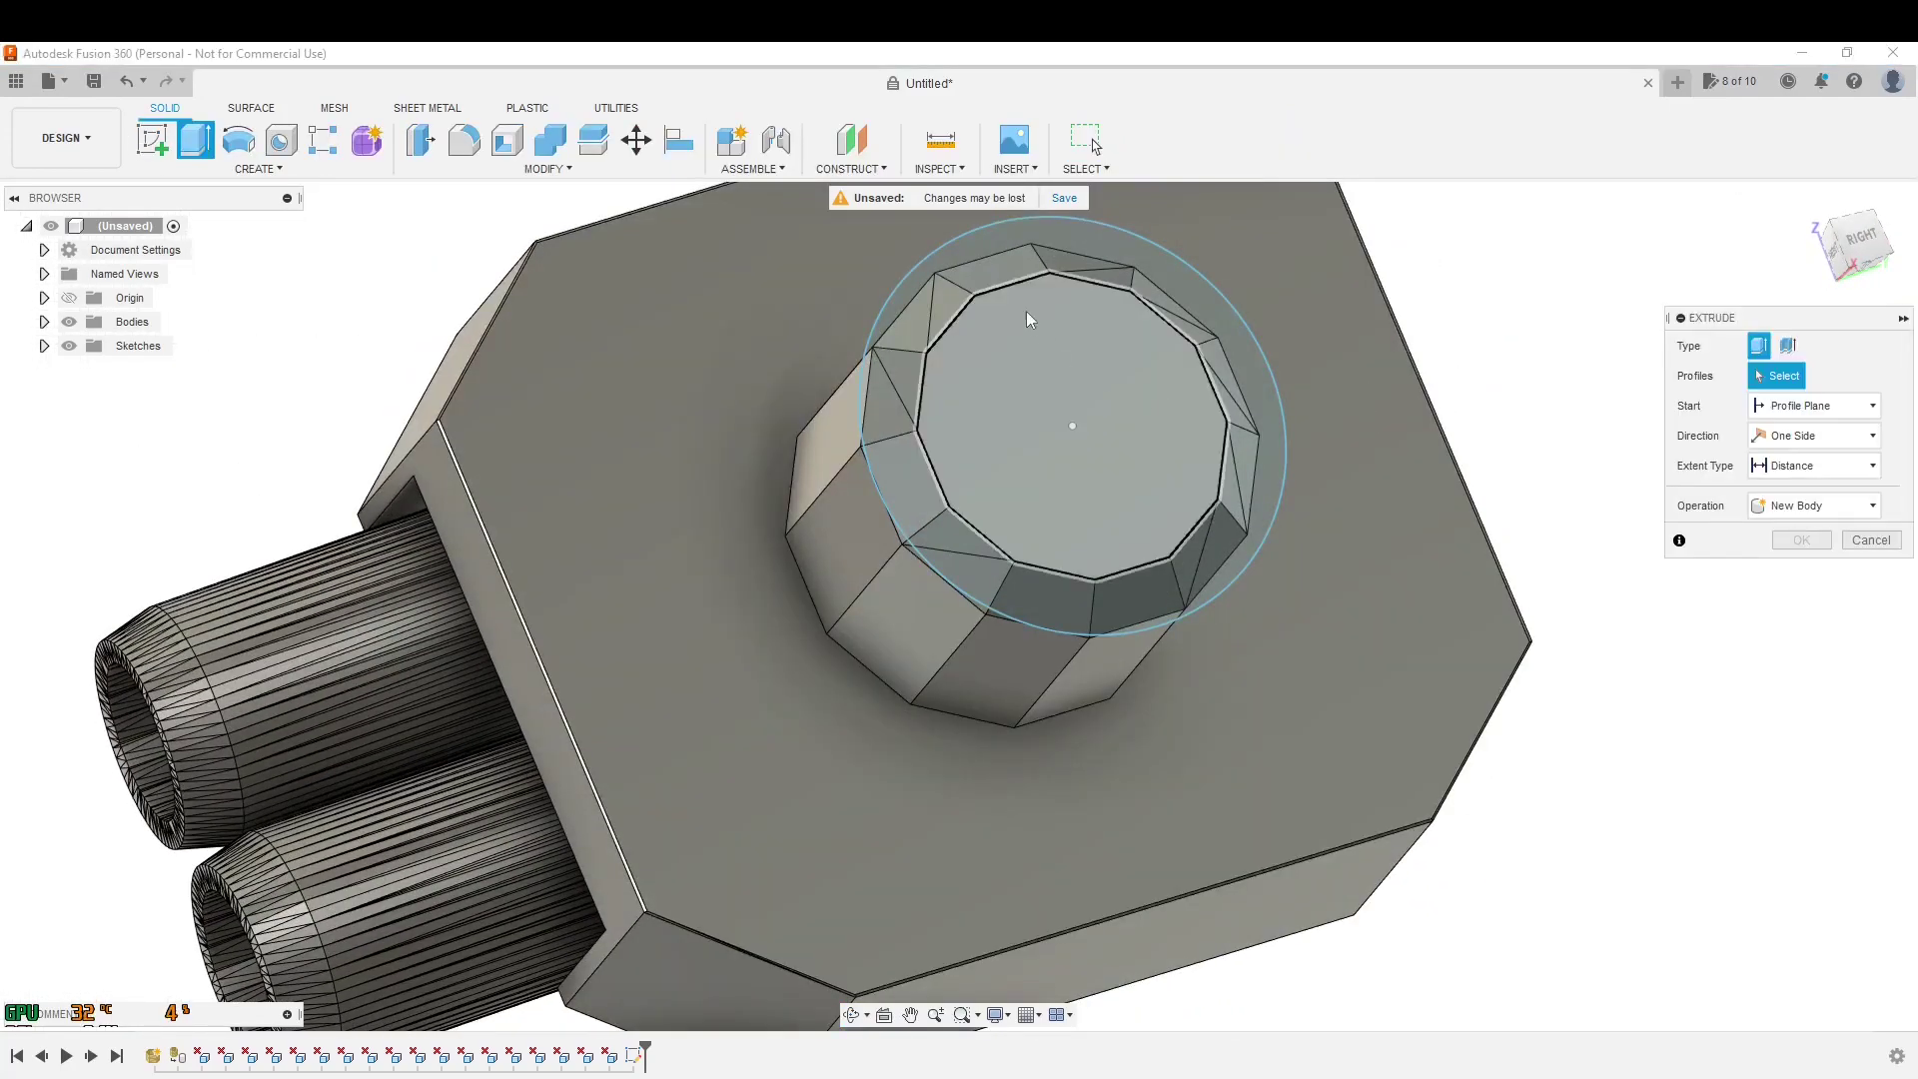
left_click(1120, 248)
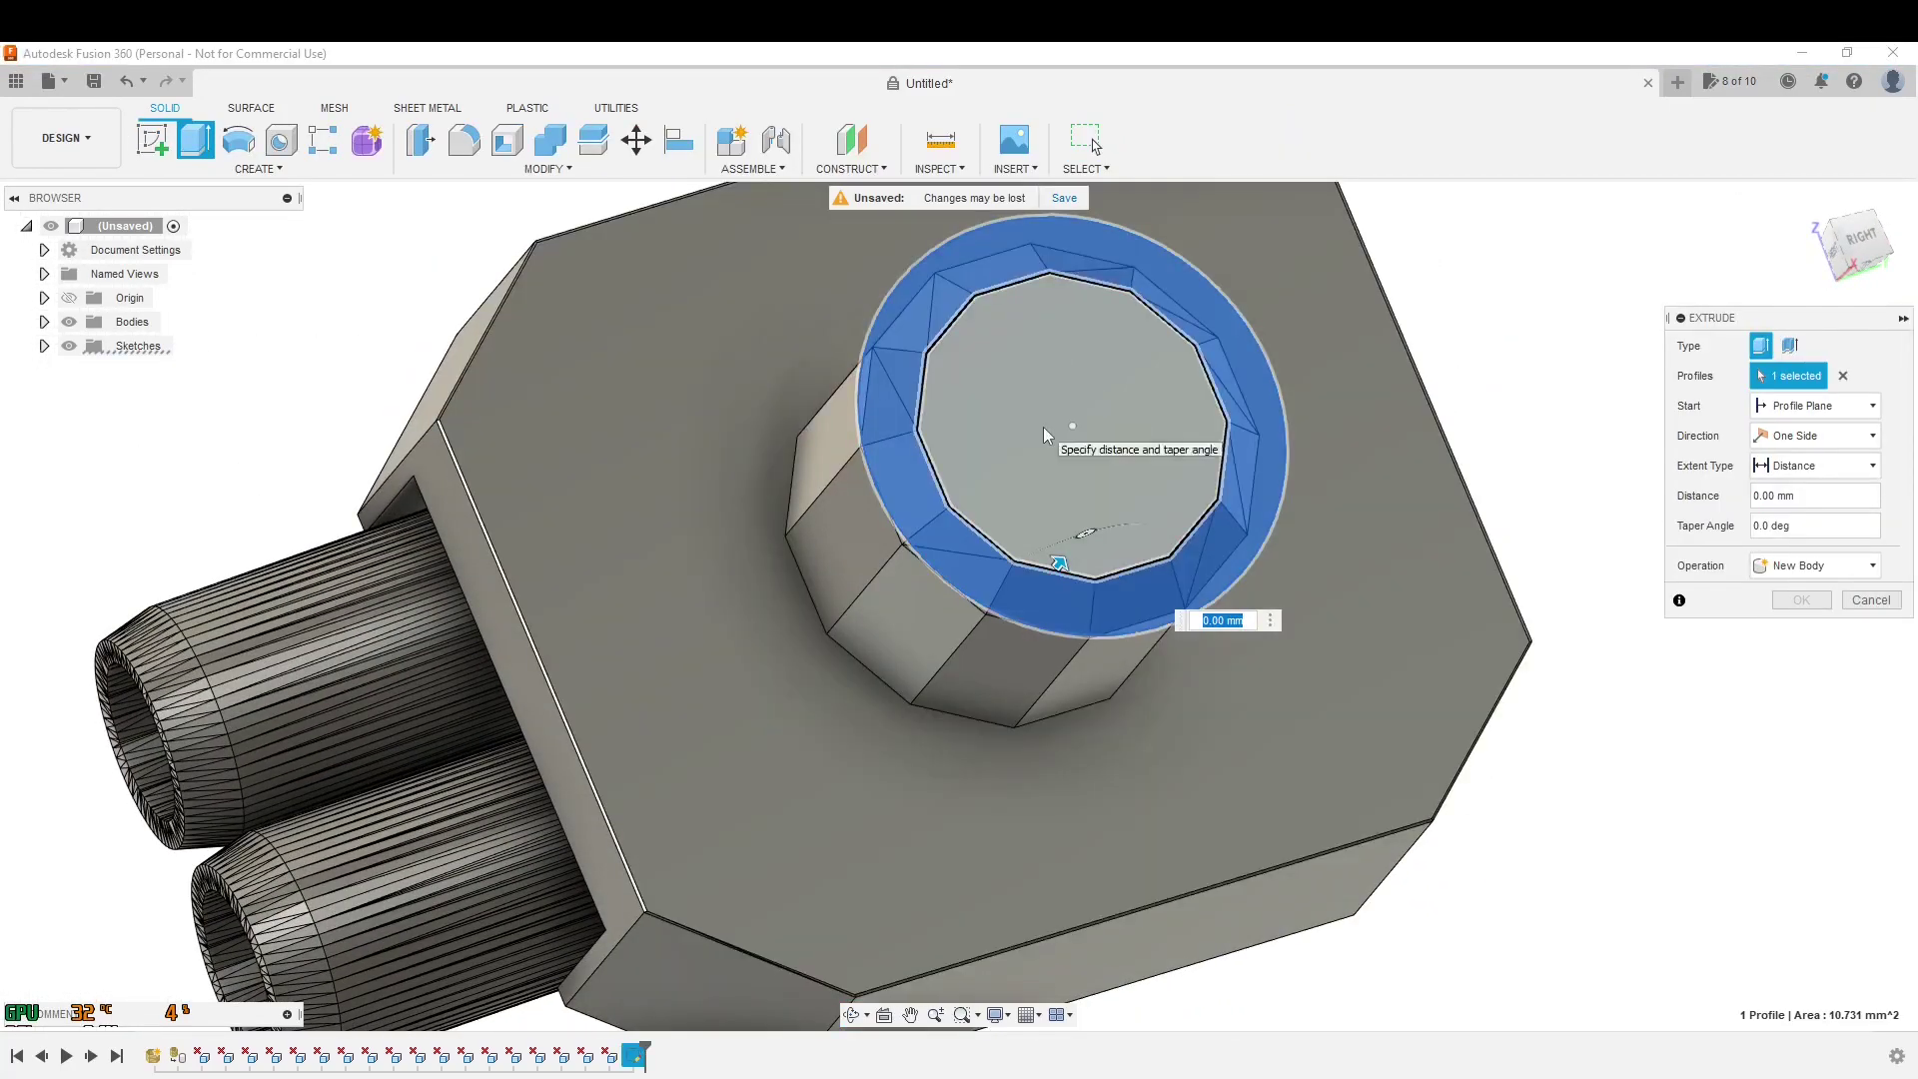
left_click(1035, 420)
middle_click_drag(909, 587, 945, 567, "shift")
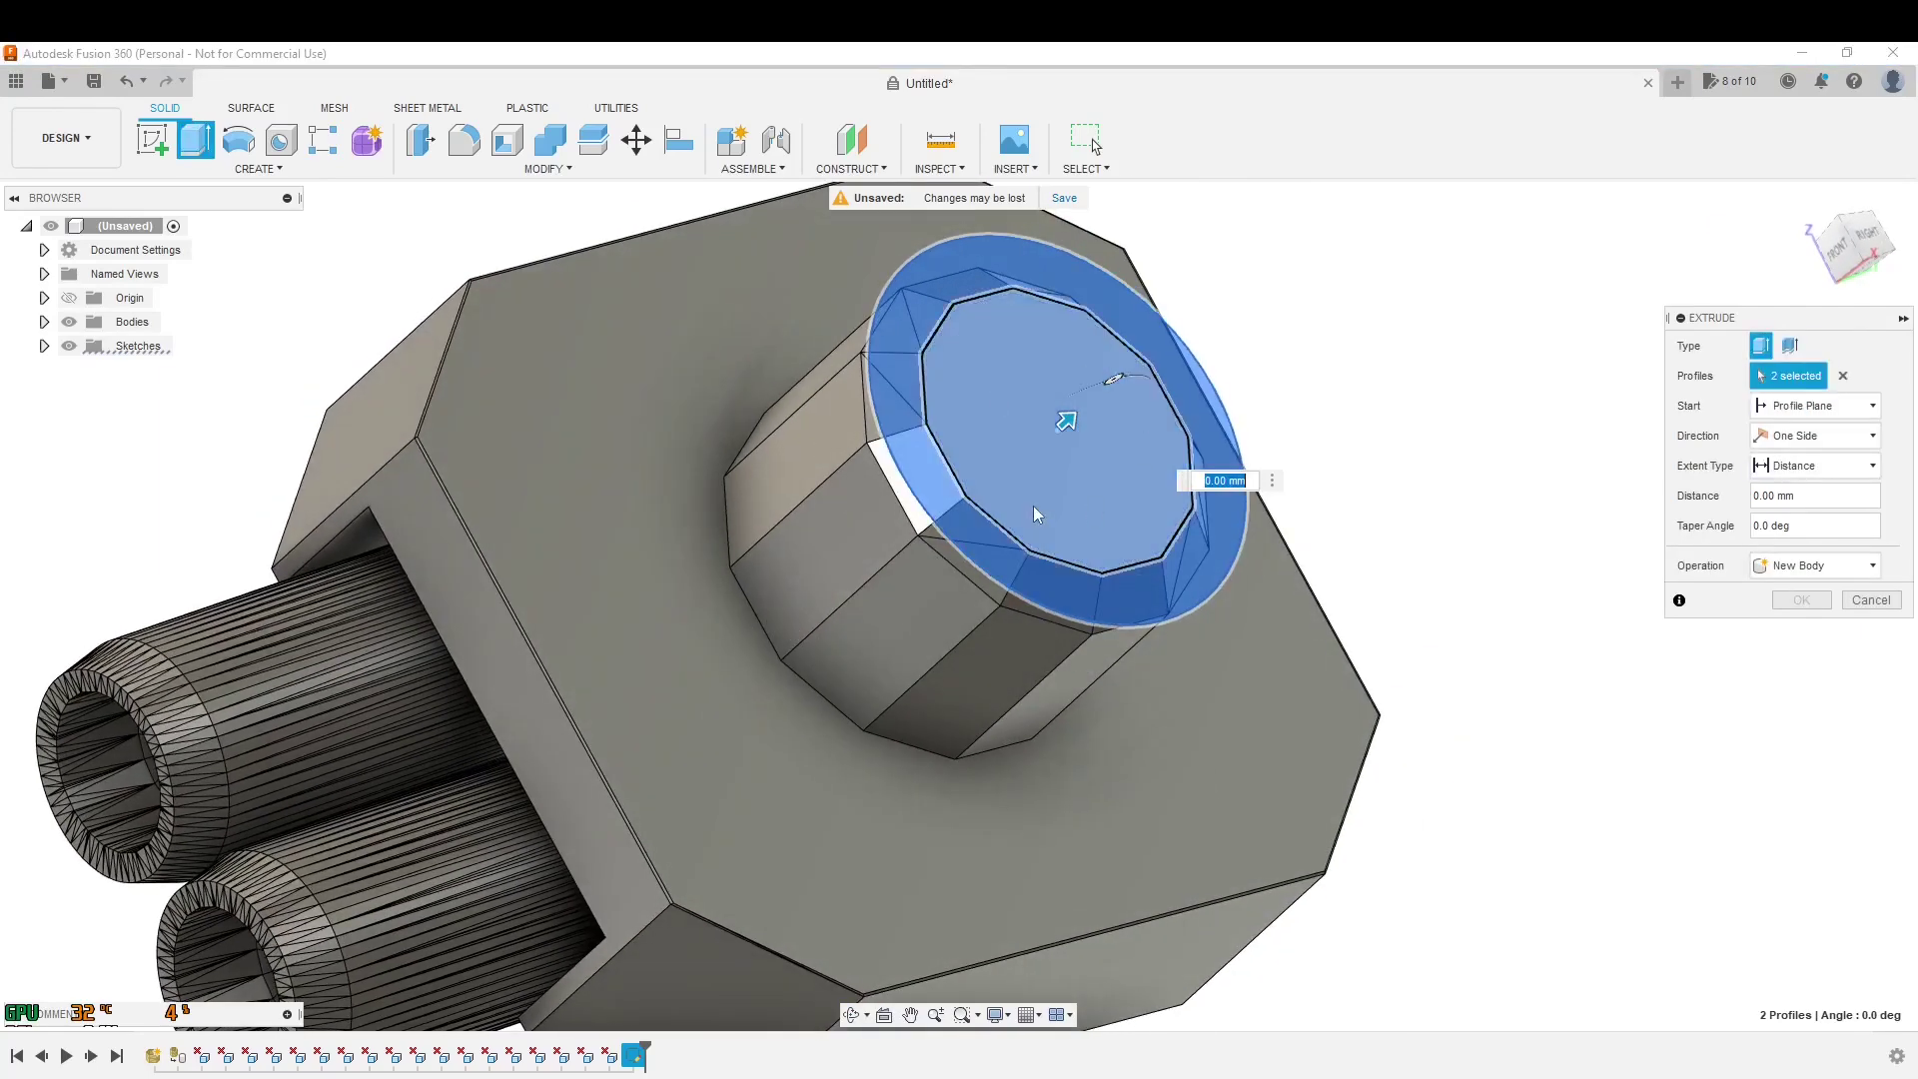
left_click(1837, 467)
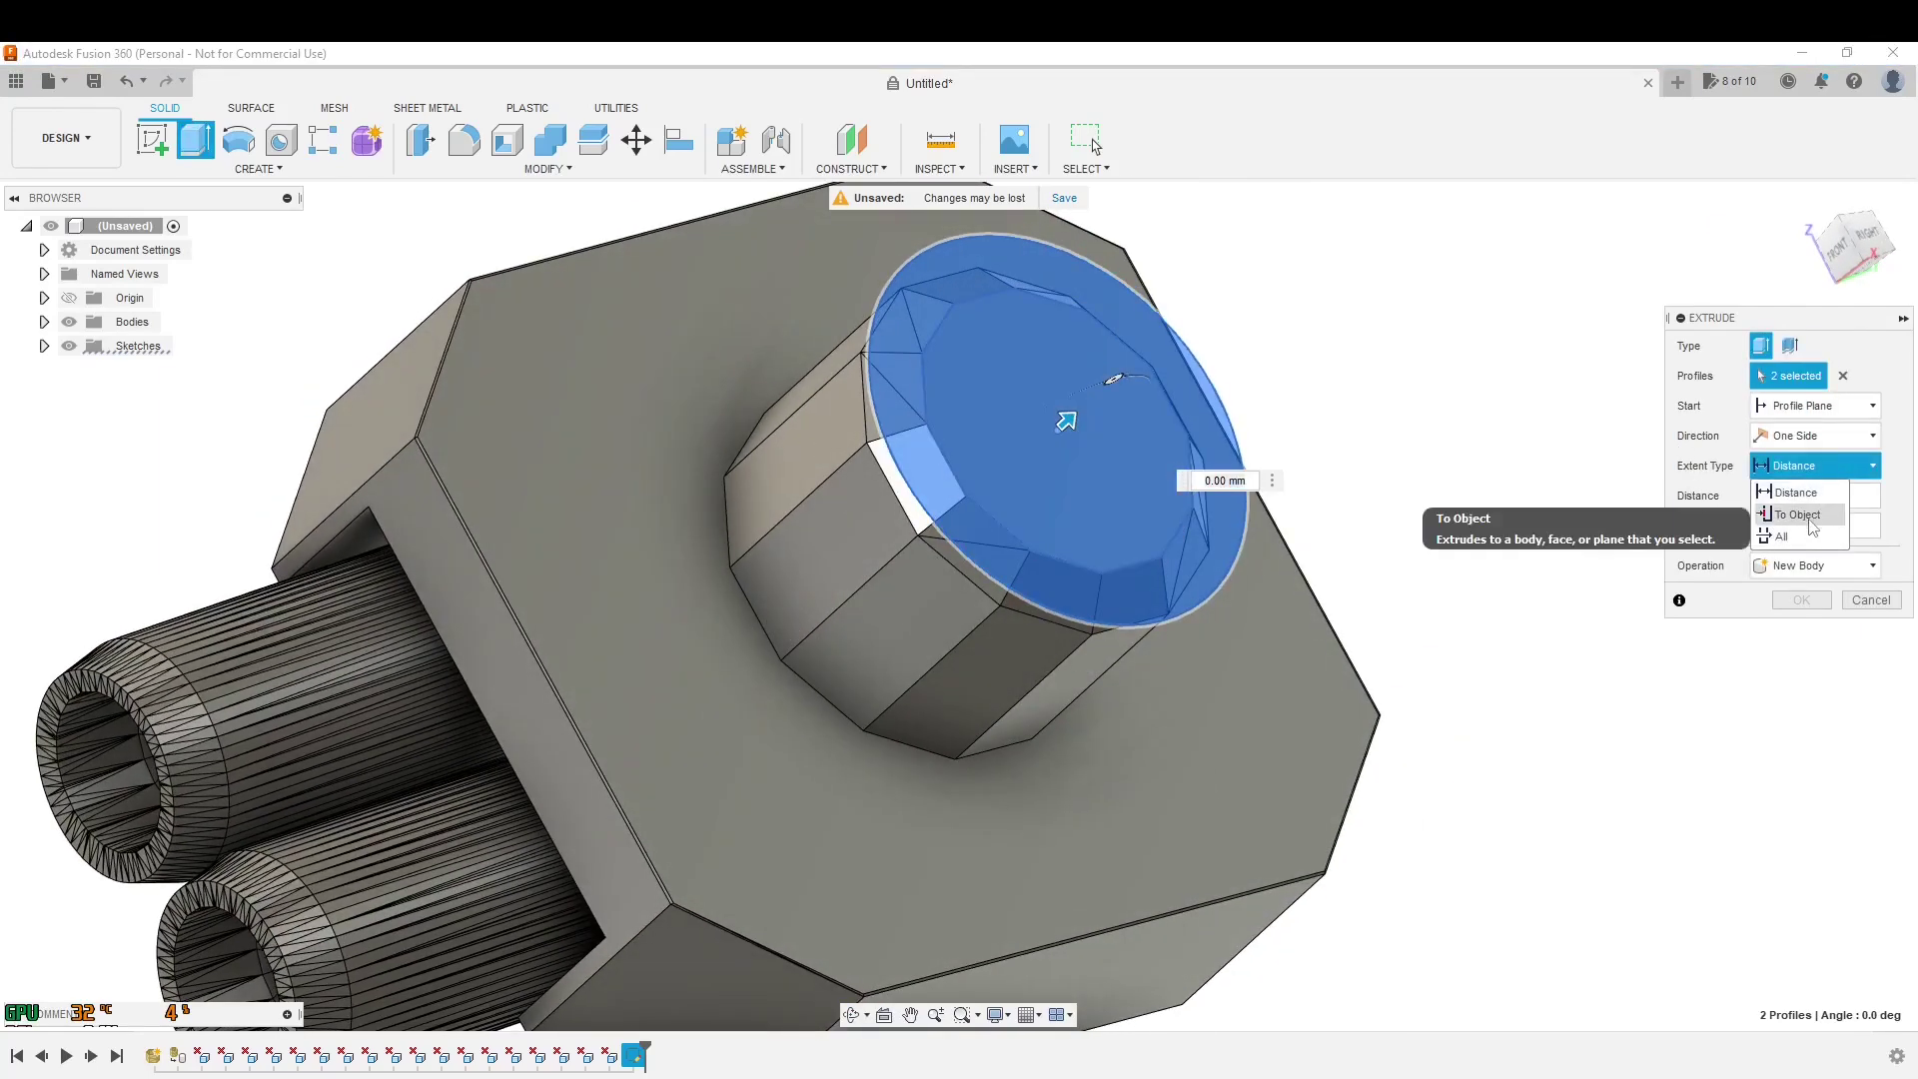
left_click(1796, 513)
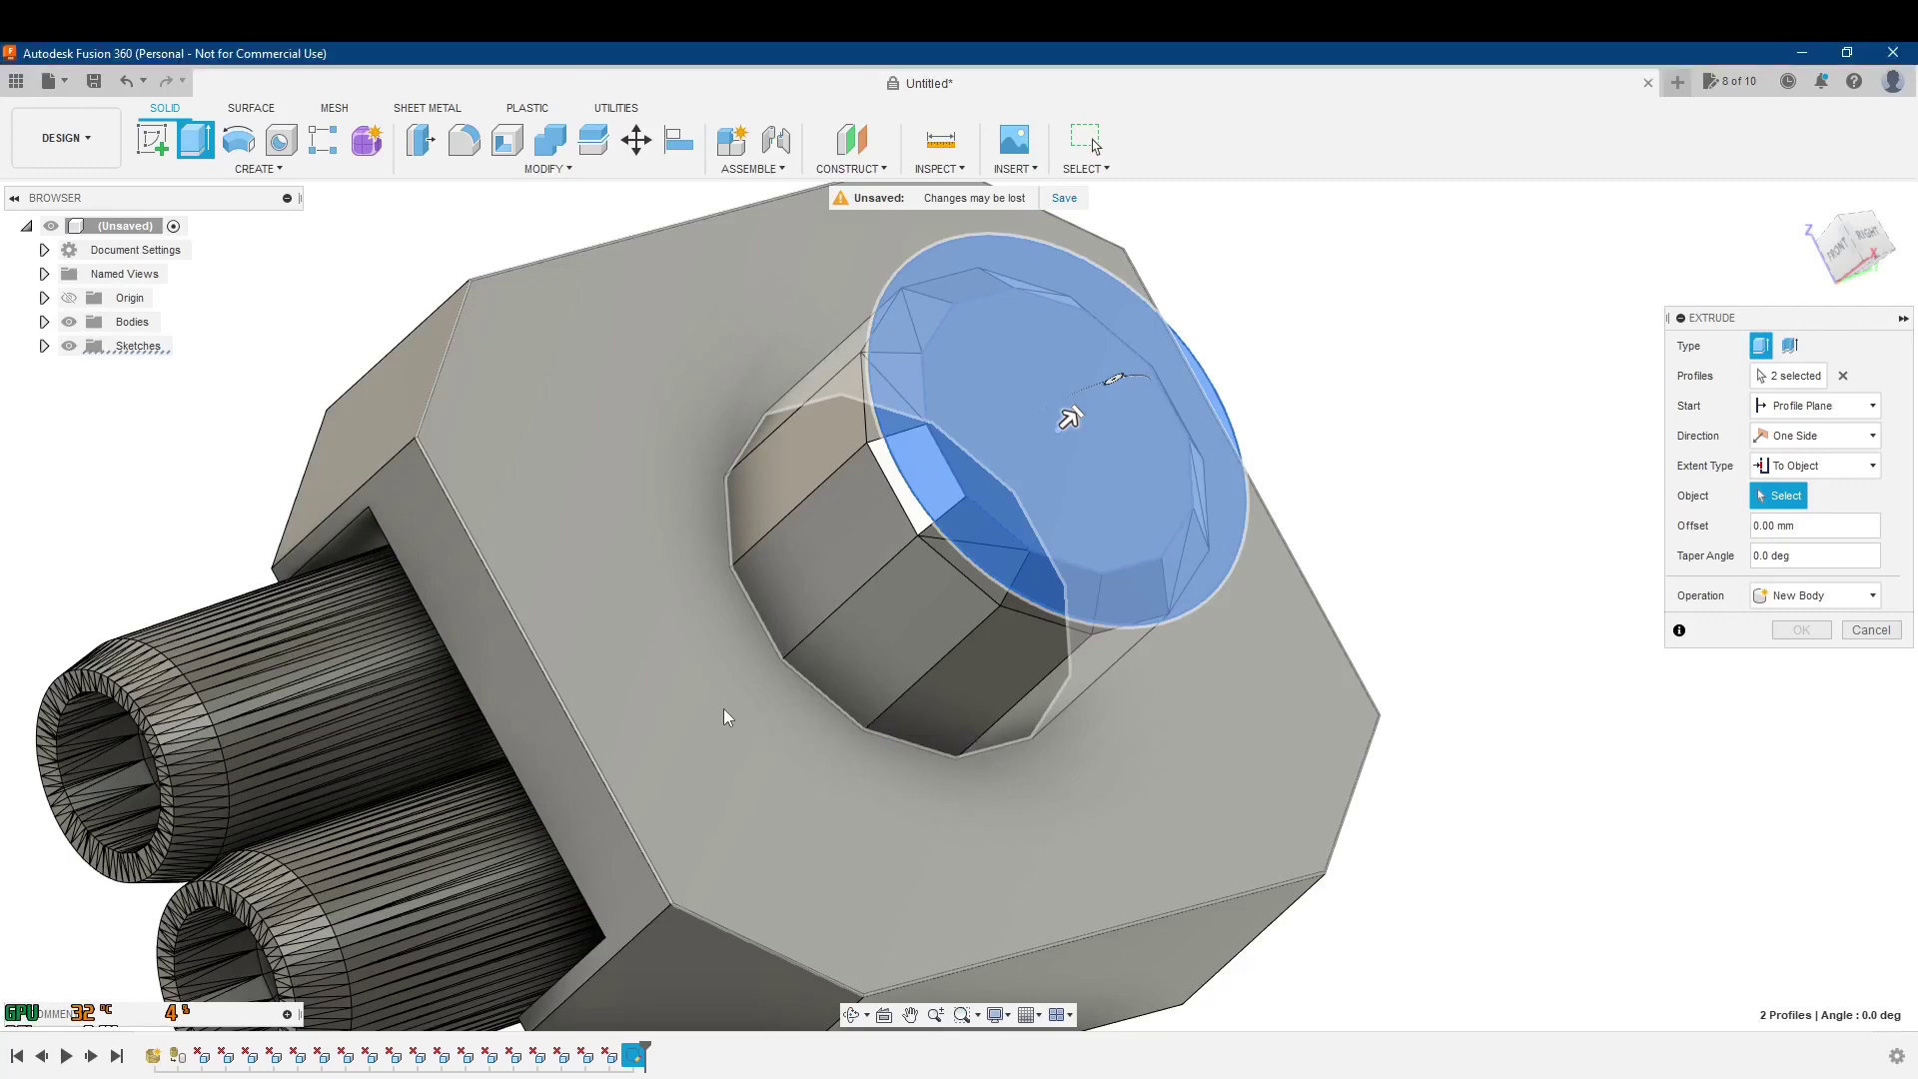
left_click(644, 652)
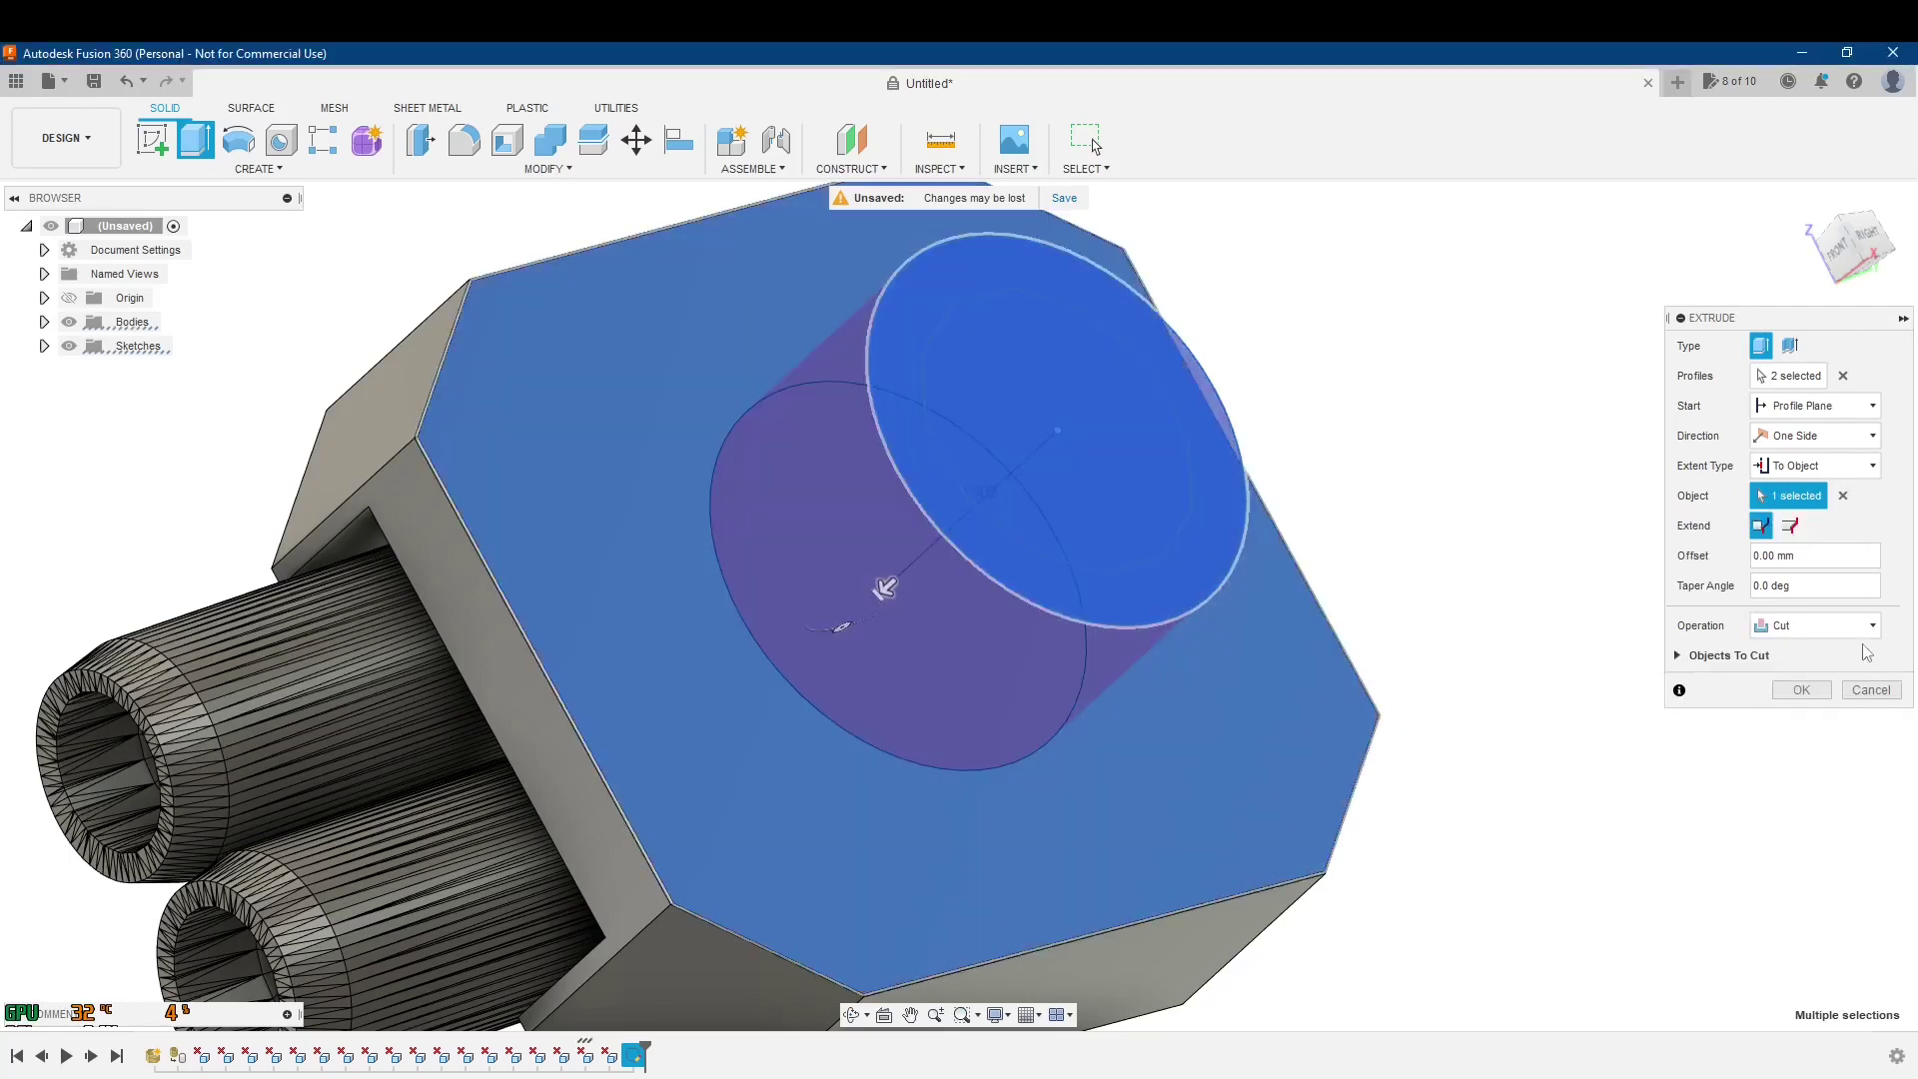
left_click(1837, 625)
left_click(1836, 652)
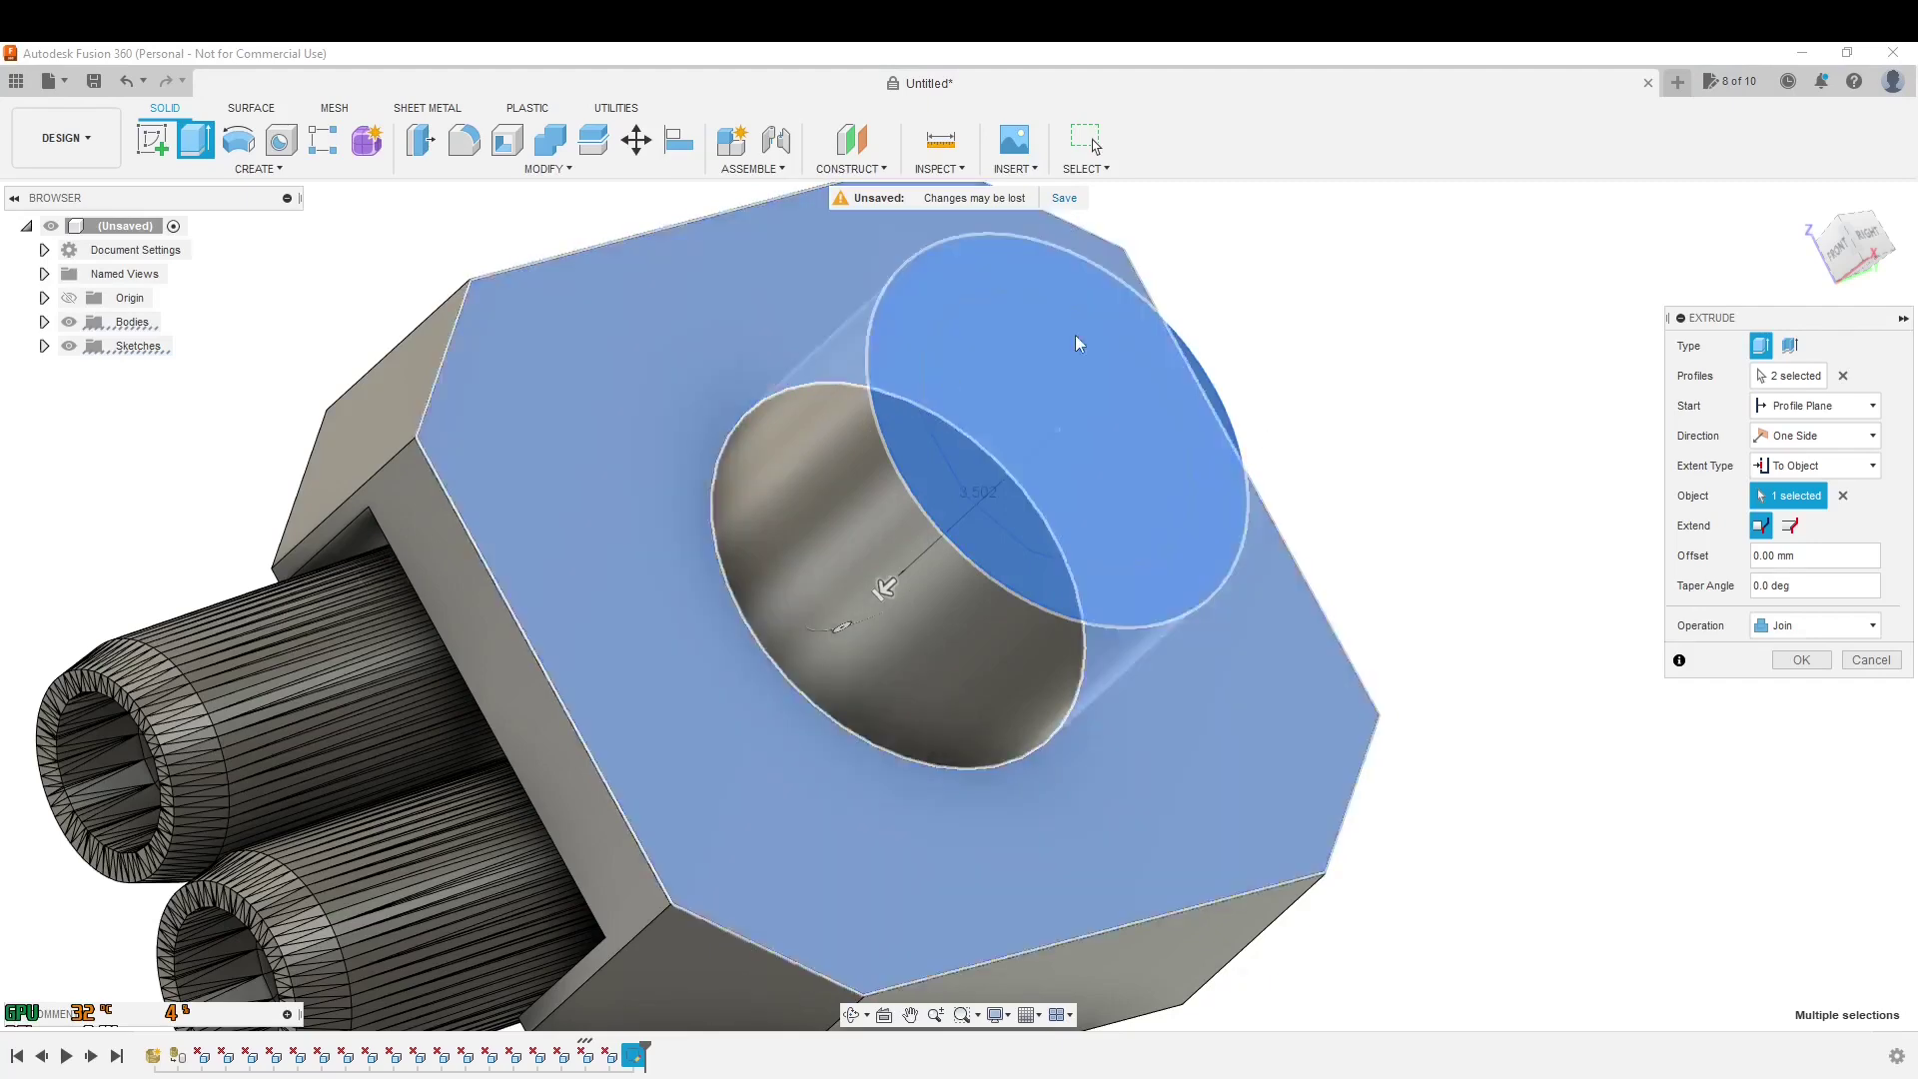
left_click(1801, 660)
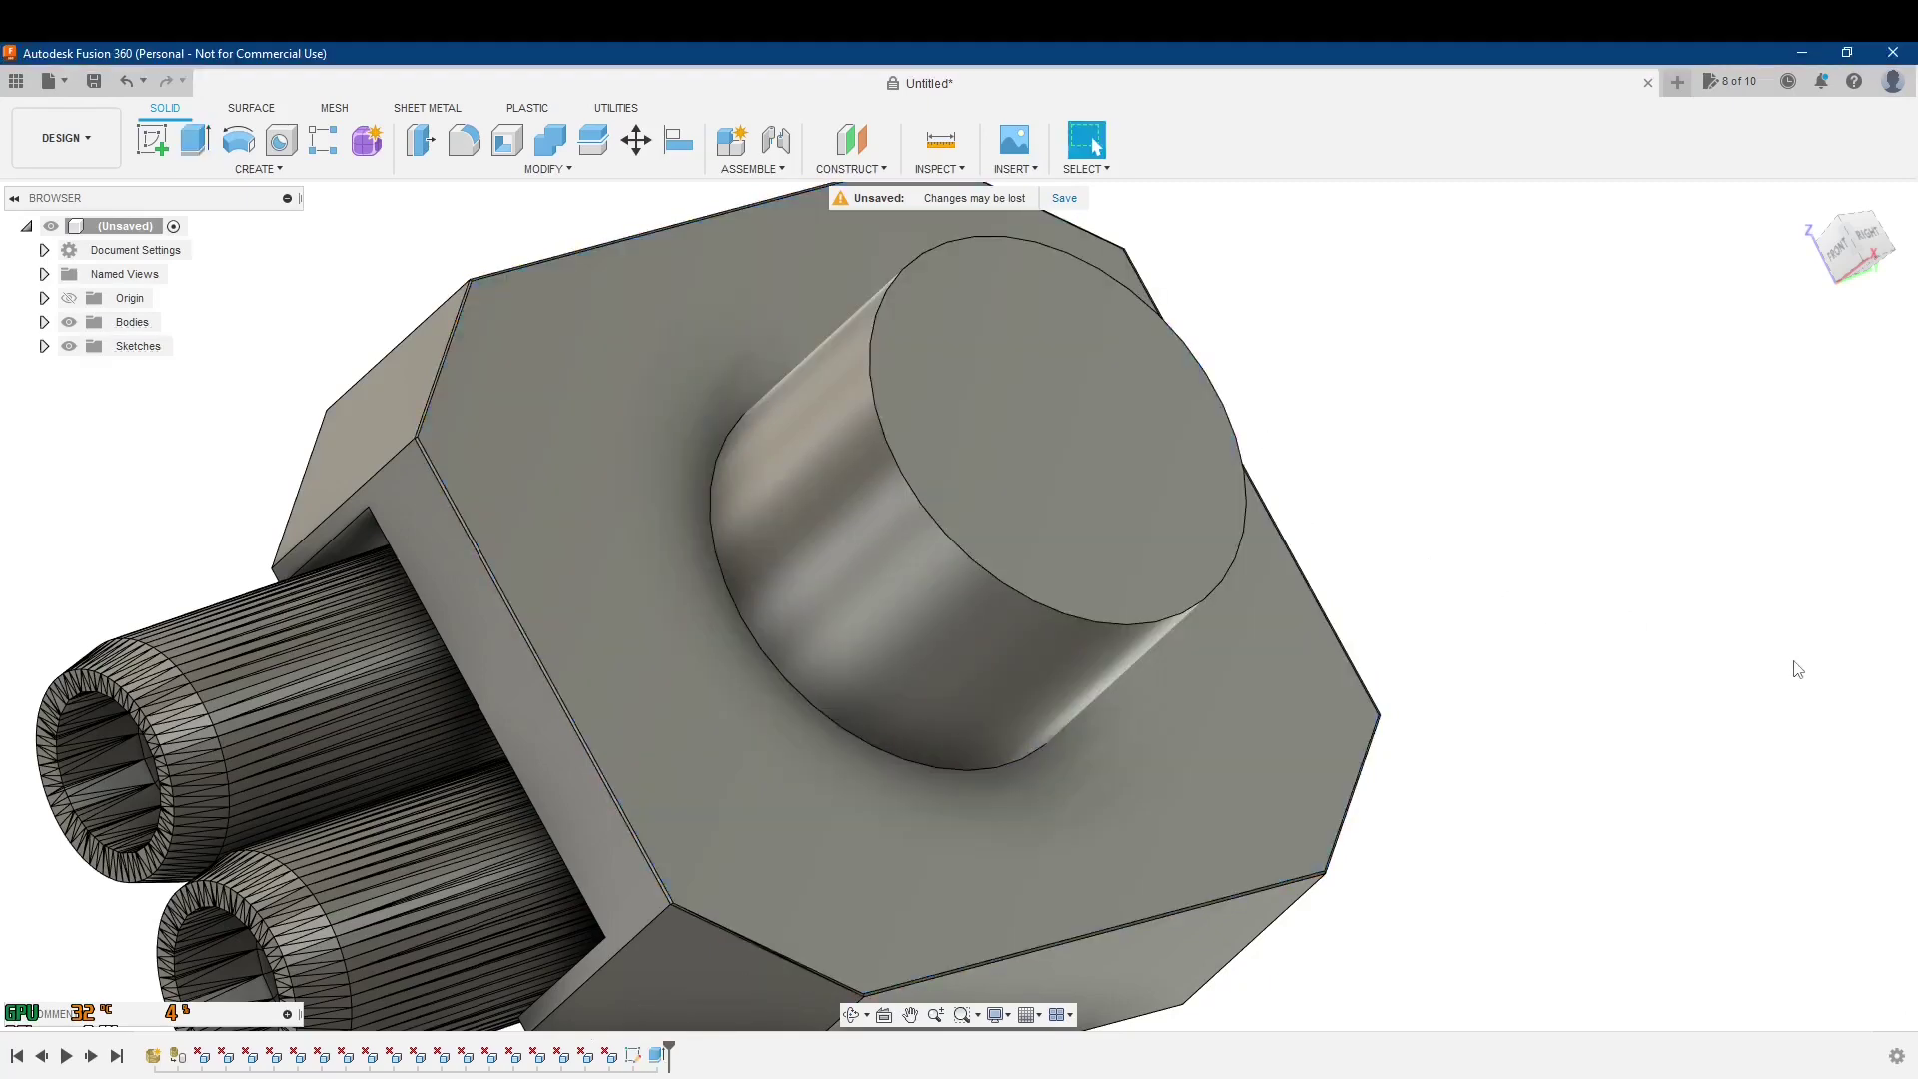
- Sketch a 5 mm diameter circle centred on the rebuilt base's end face and finish the sketch
middle_click_drag(1789, 663, 1594, 579, "shift")
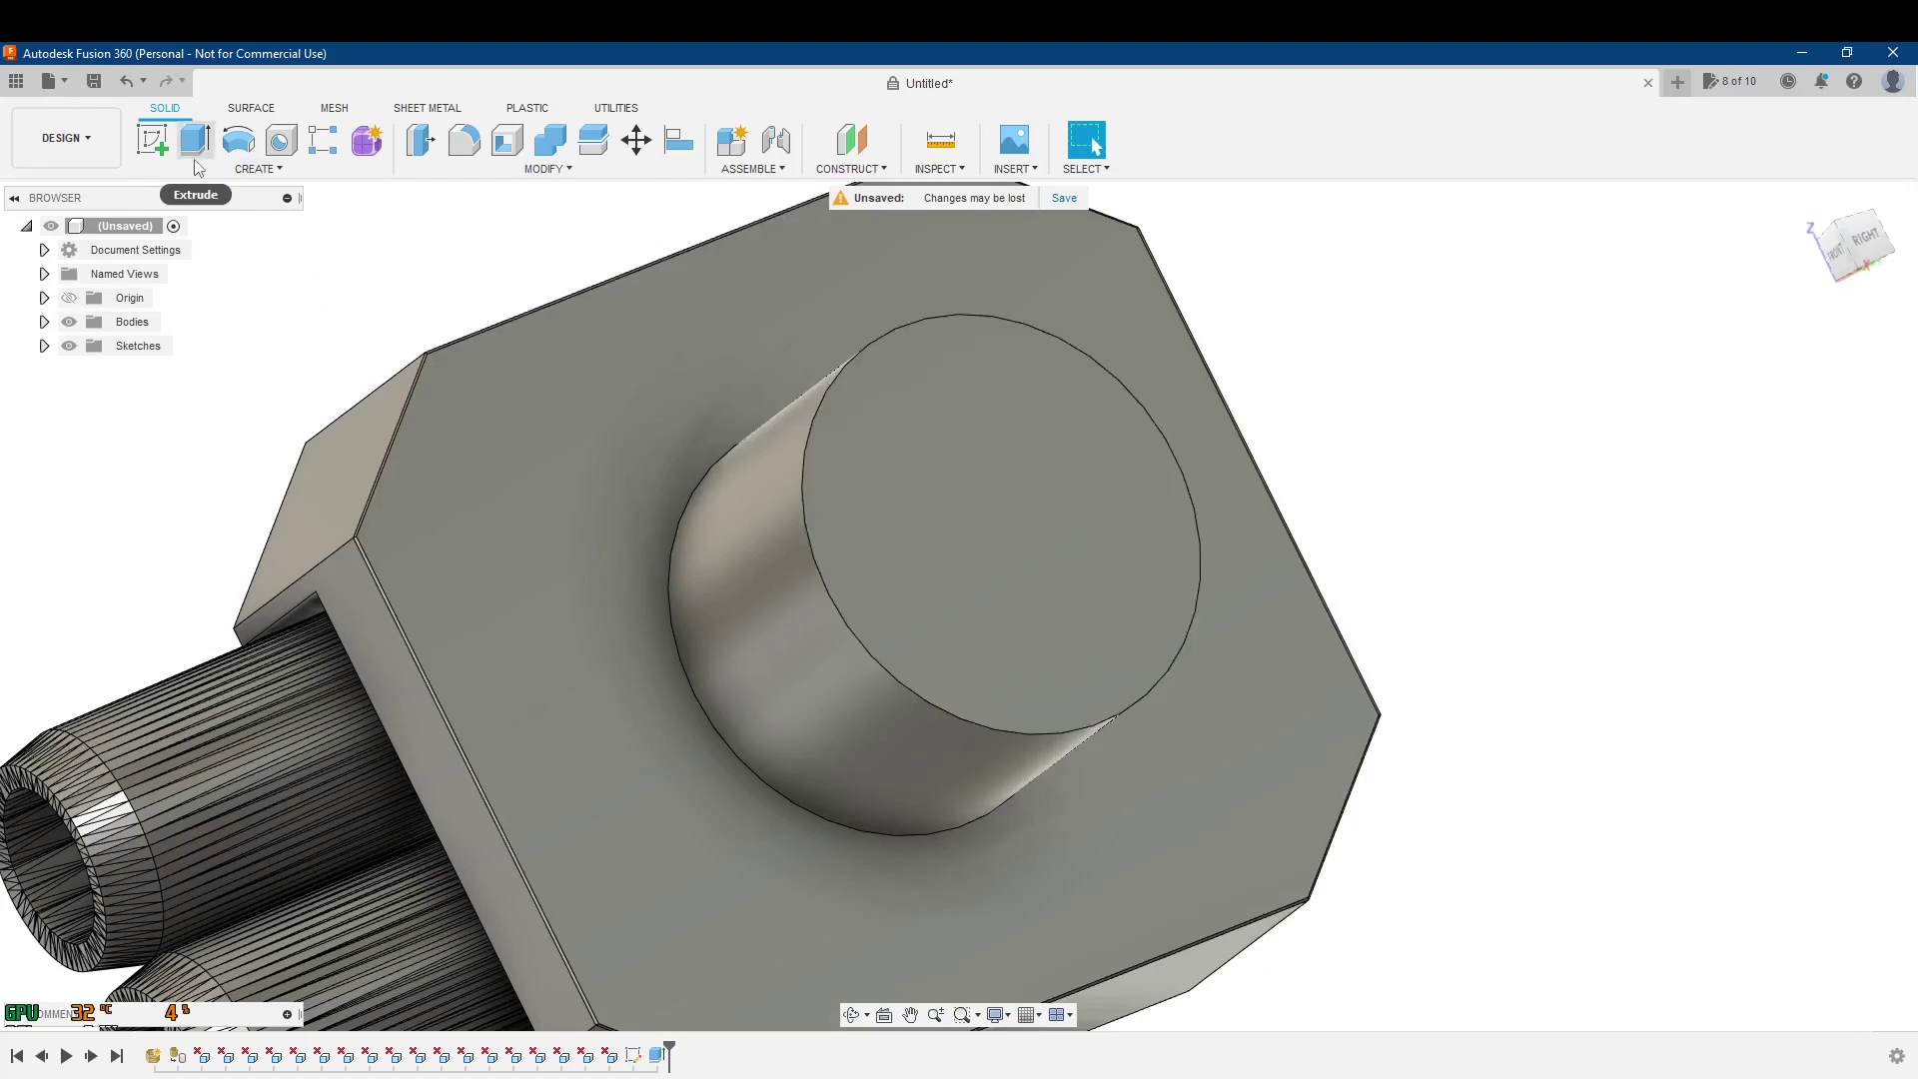
left_click(151, 140)
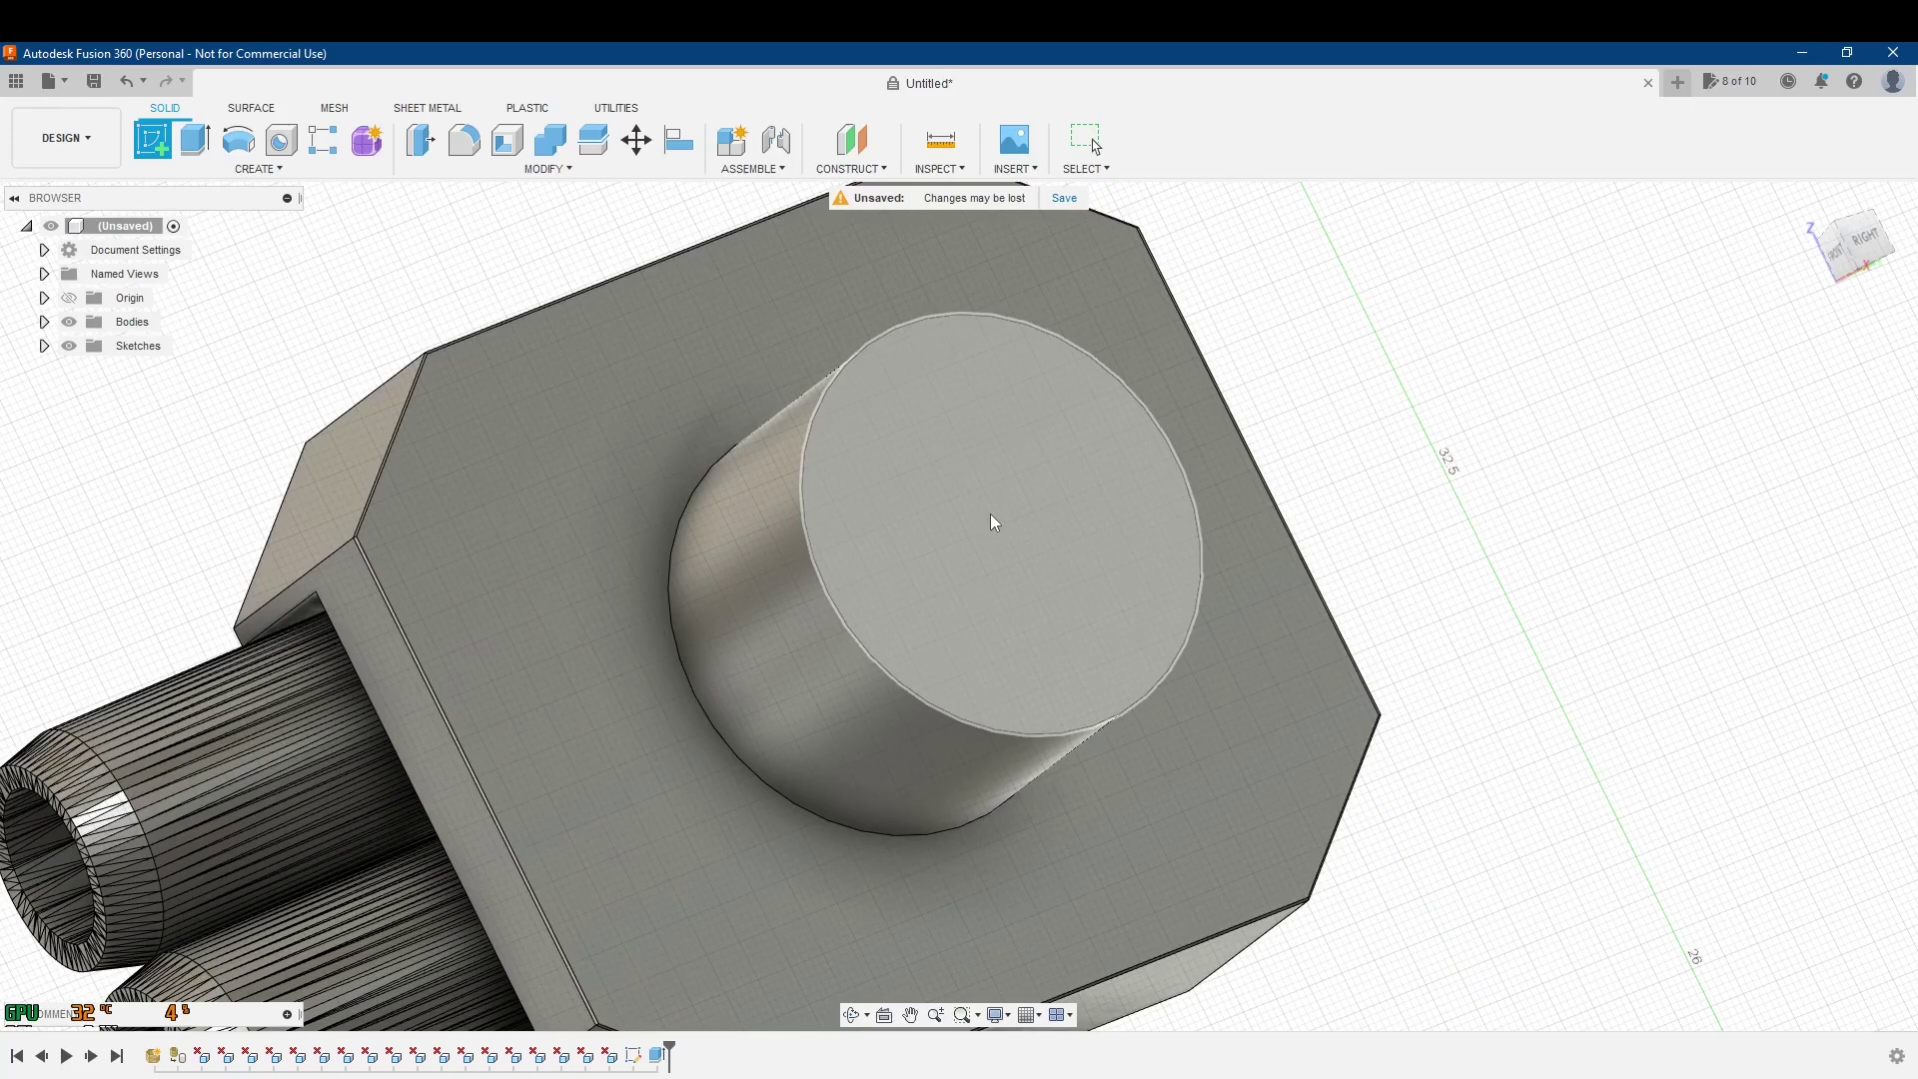
left_click(990, 515)
mouse_move(963, 449)
middle_mouse_down()
mouse_move(1086, 493)
mouse_move(1098, 589)
middle_mouse_up()
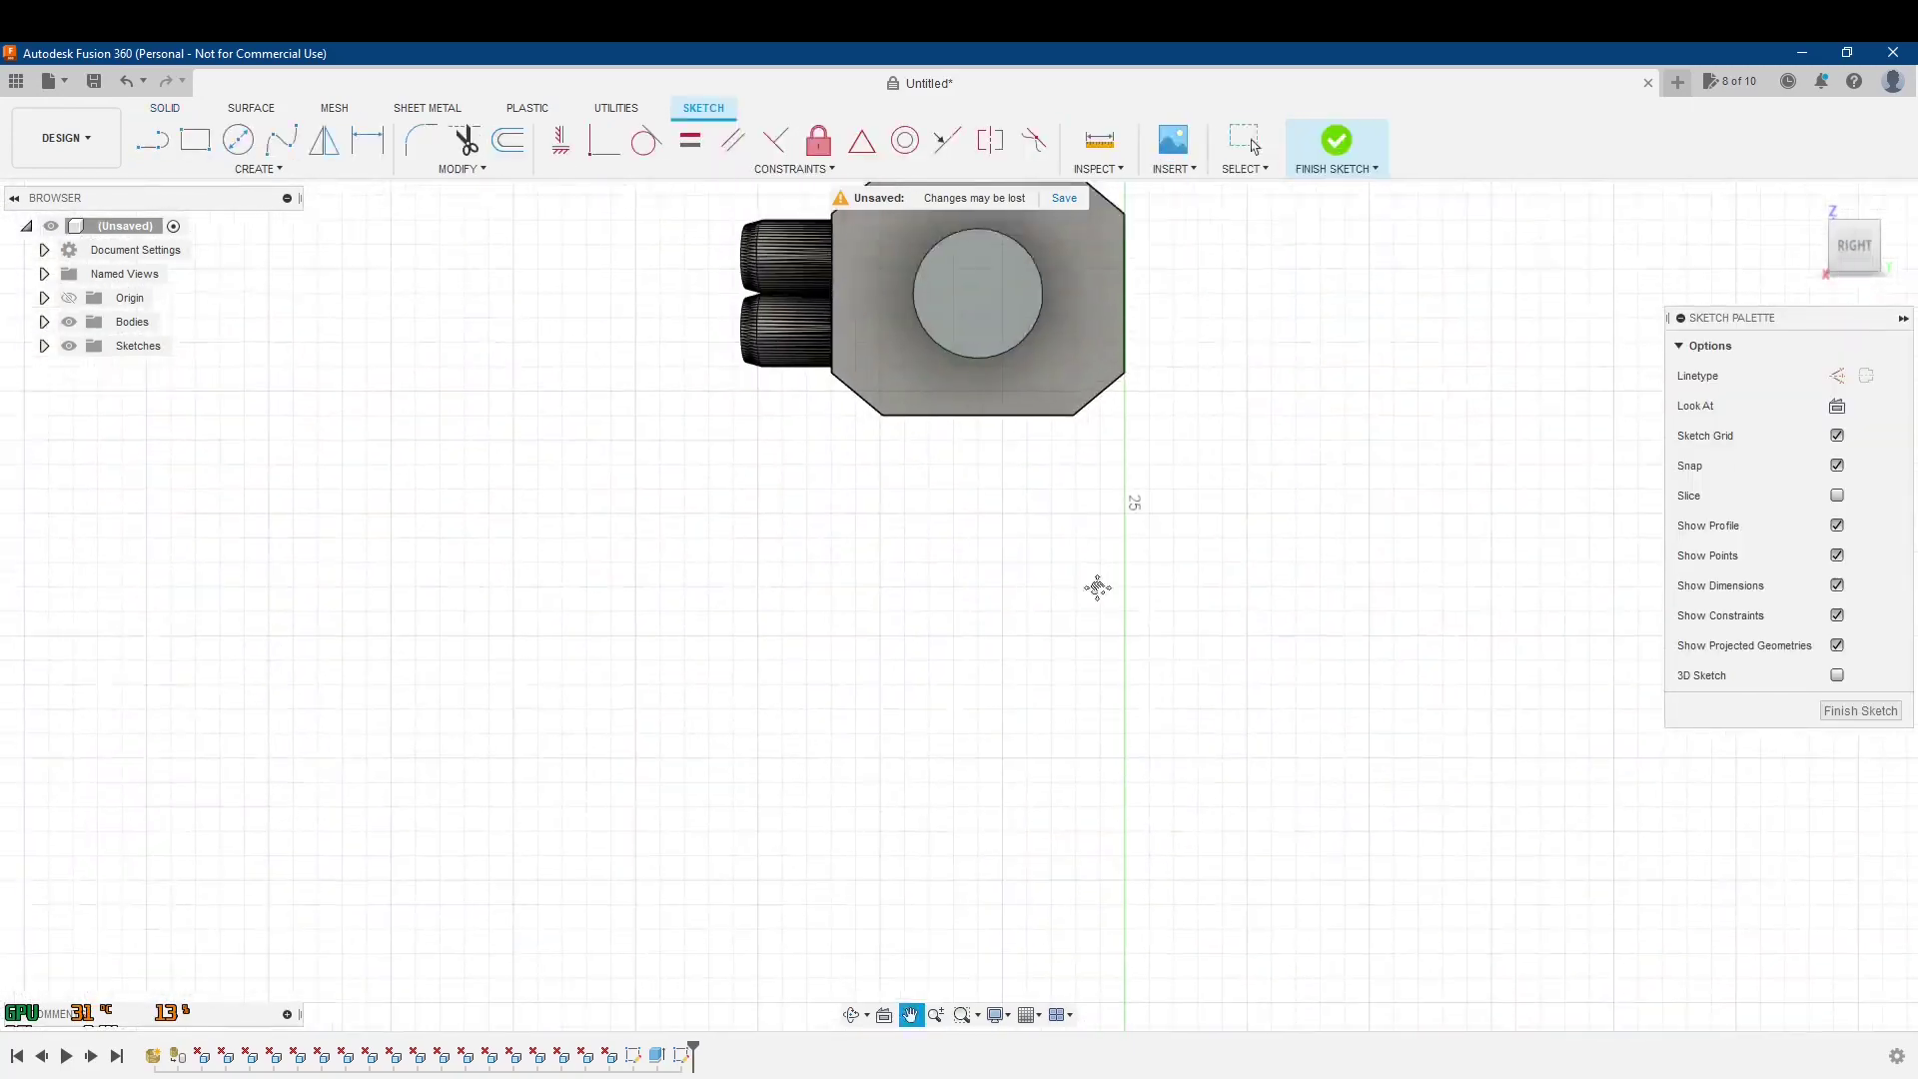
scroll(966, 603, "up", 5)
key("c")
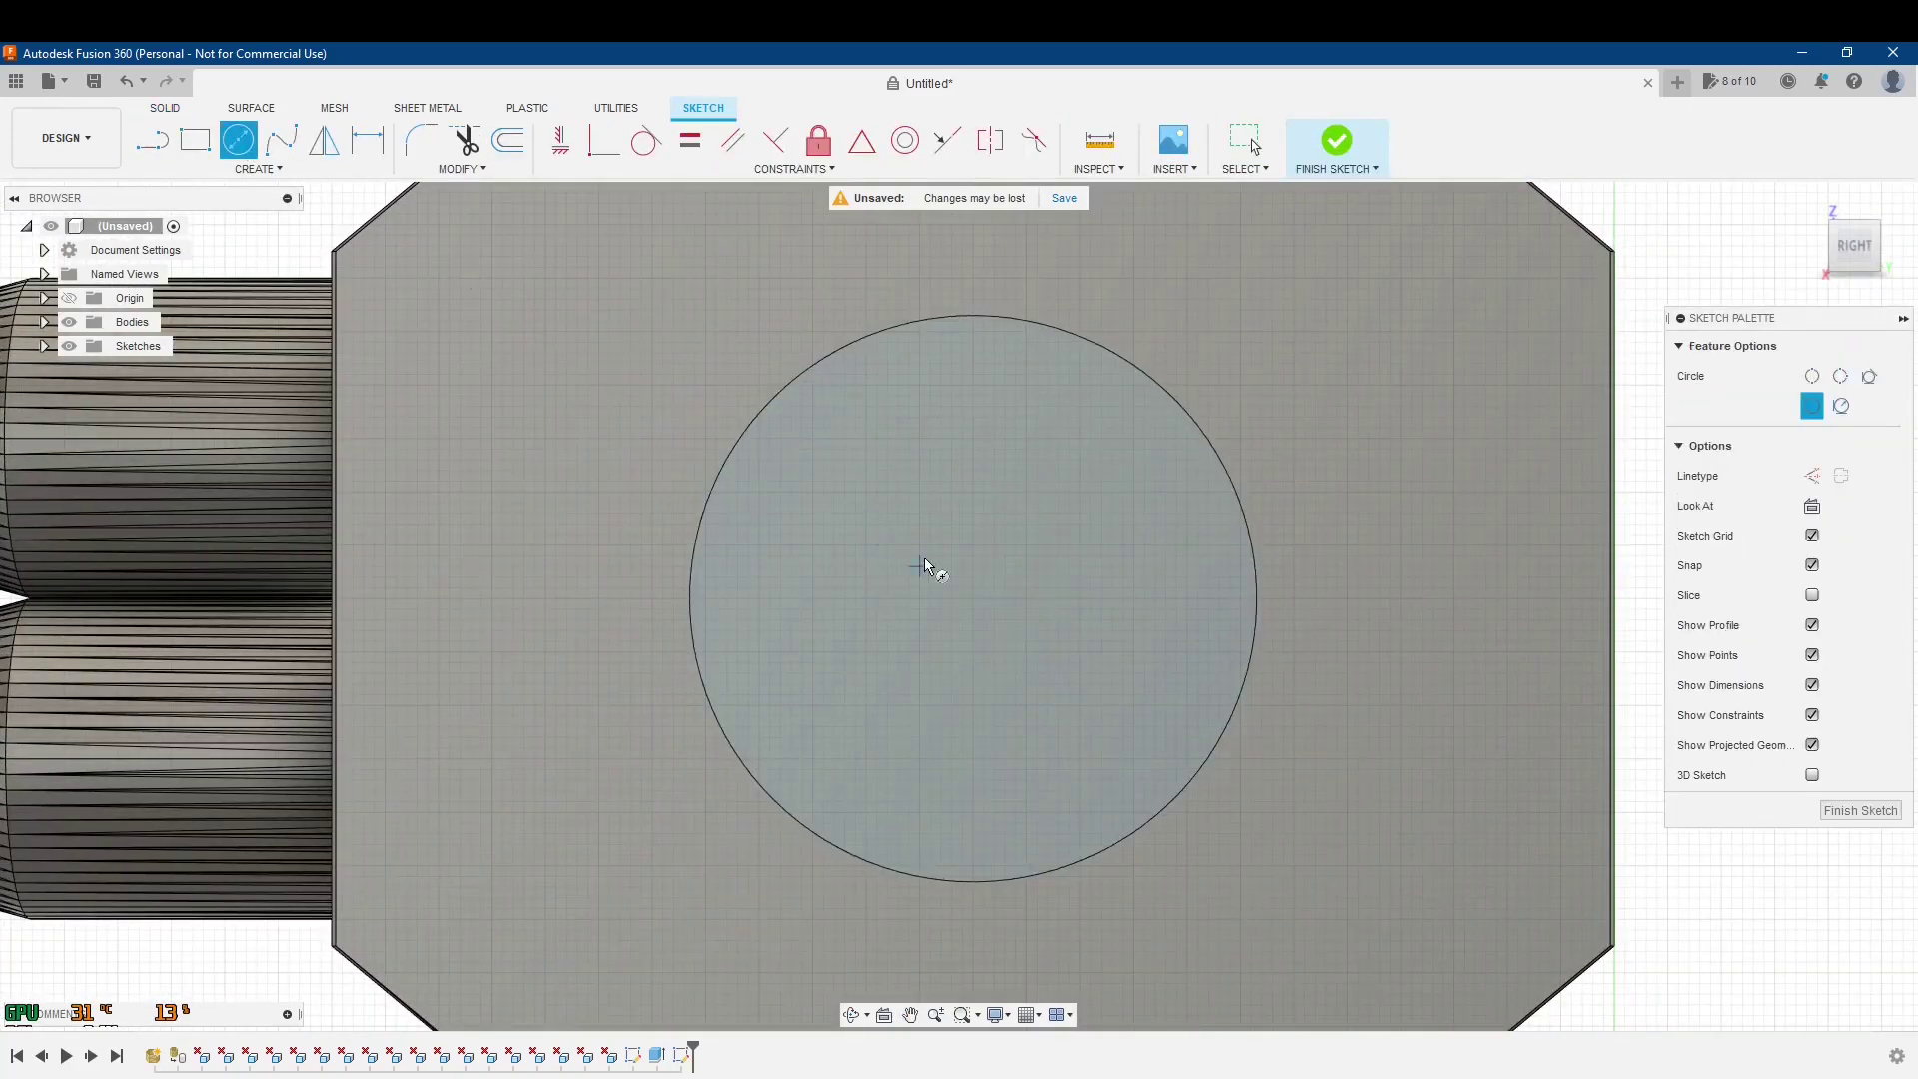
left_click(977, 600)
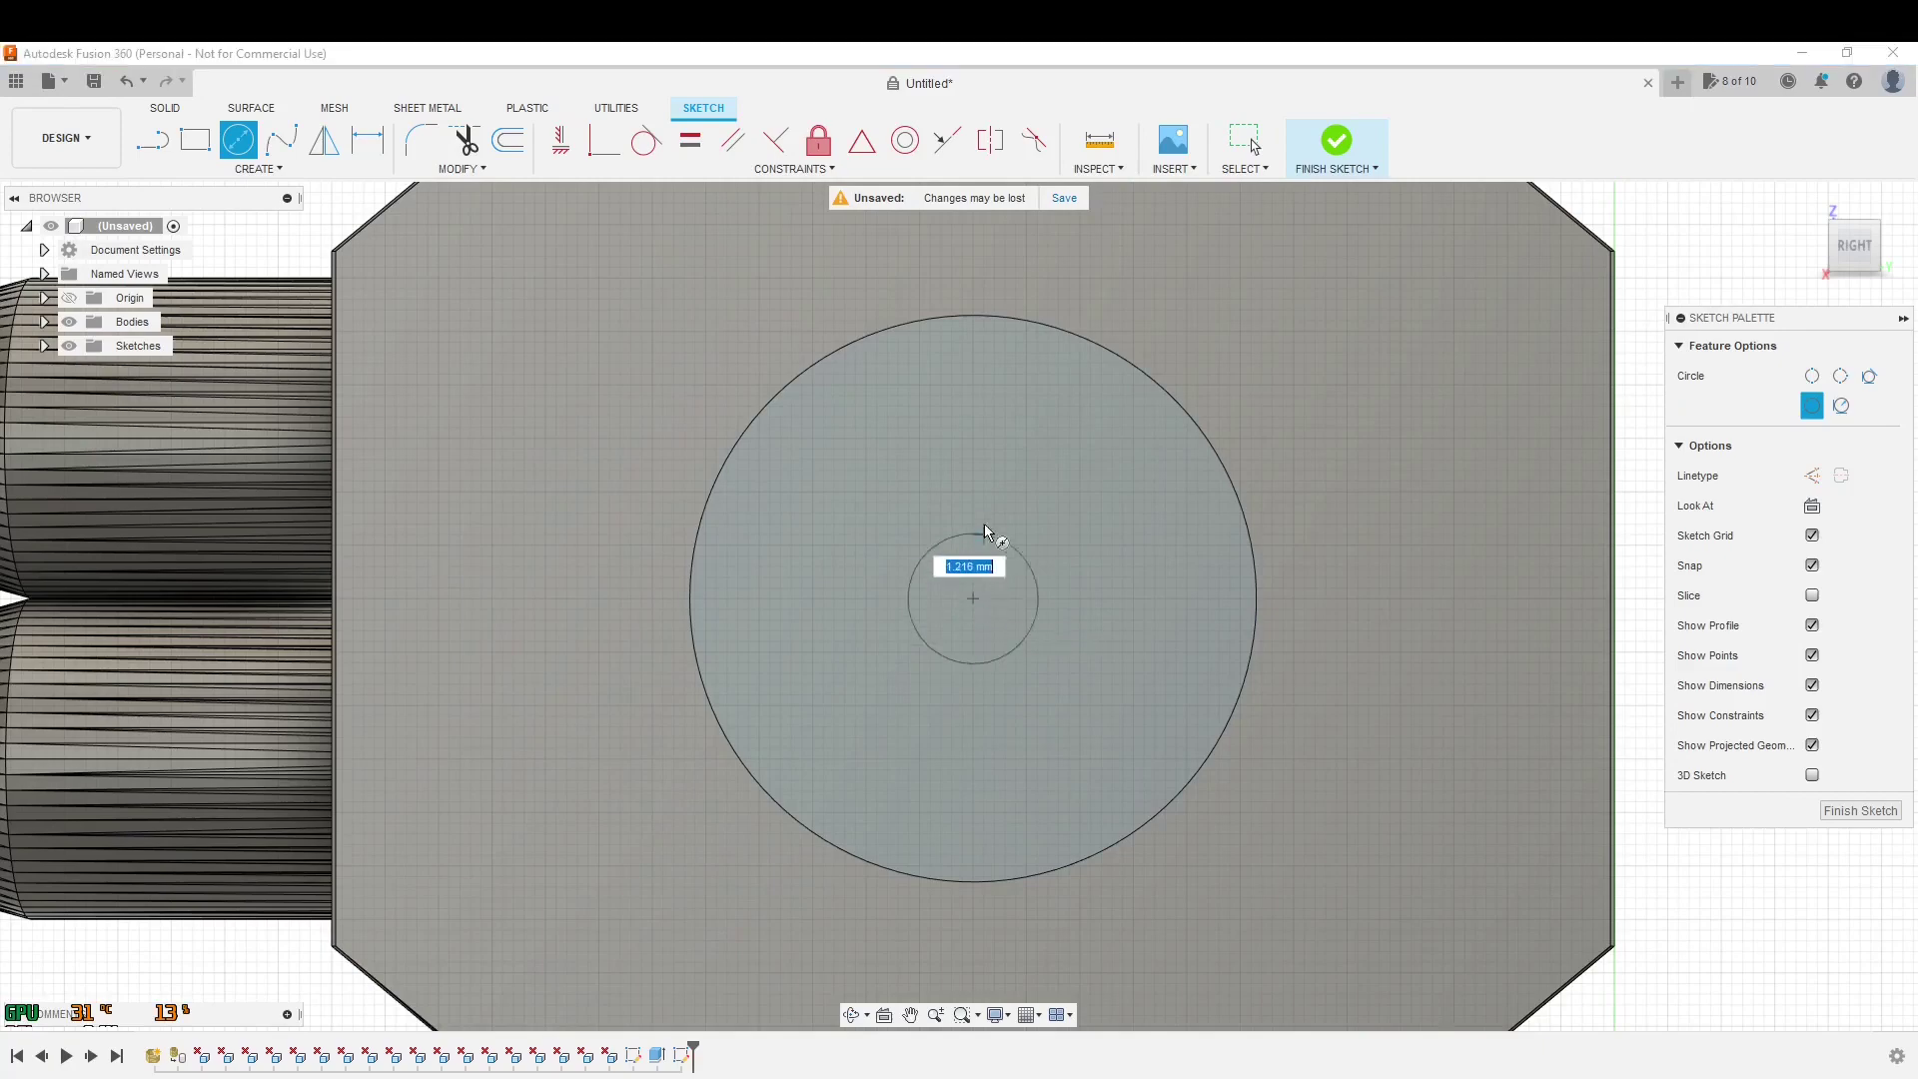
type("5")
key("Return")
key("Escape")
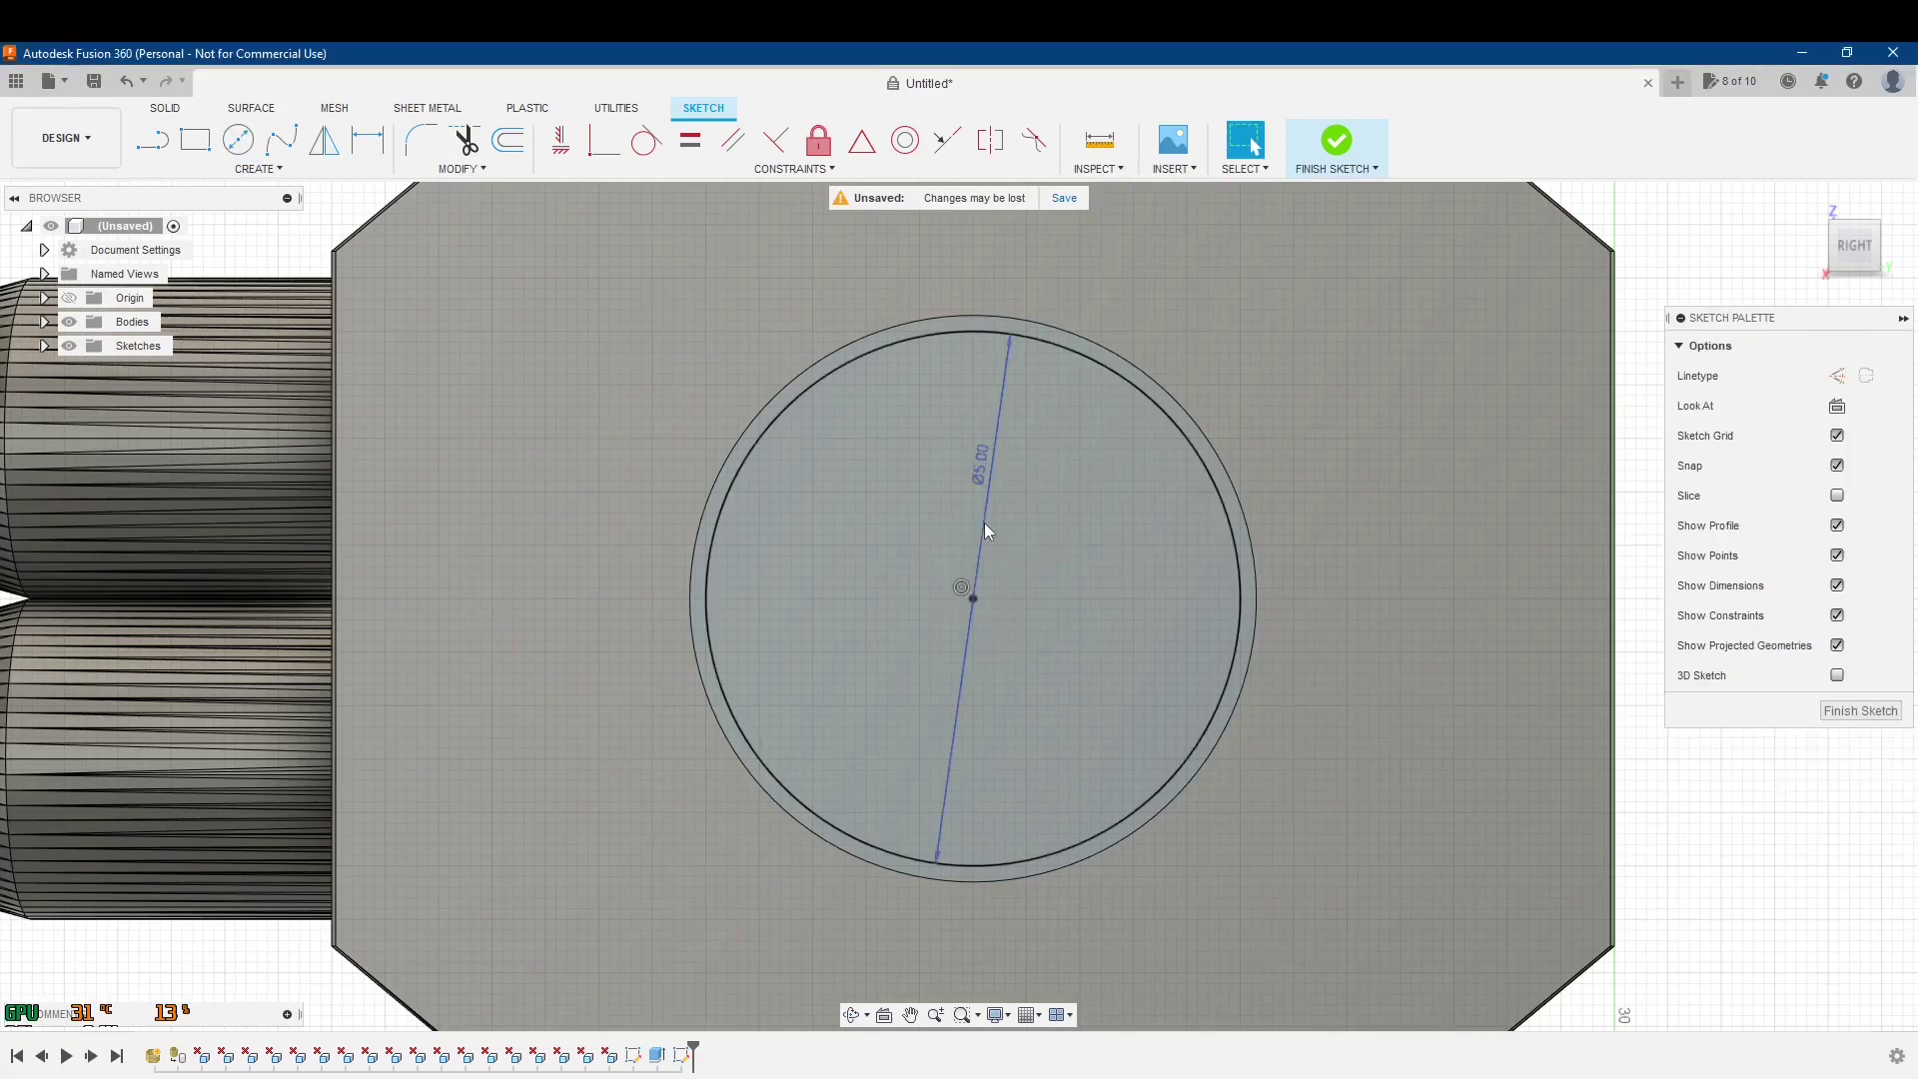
left_click(1338, 141)
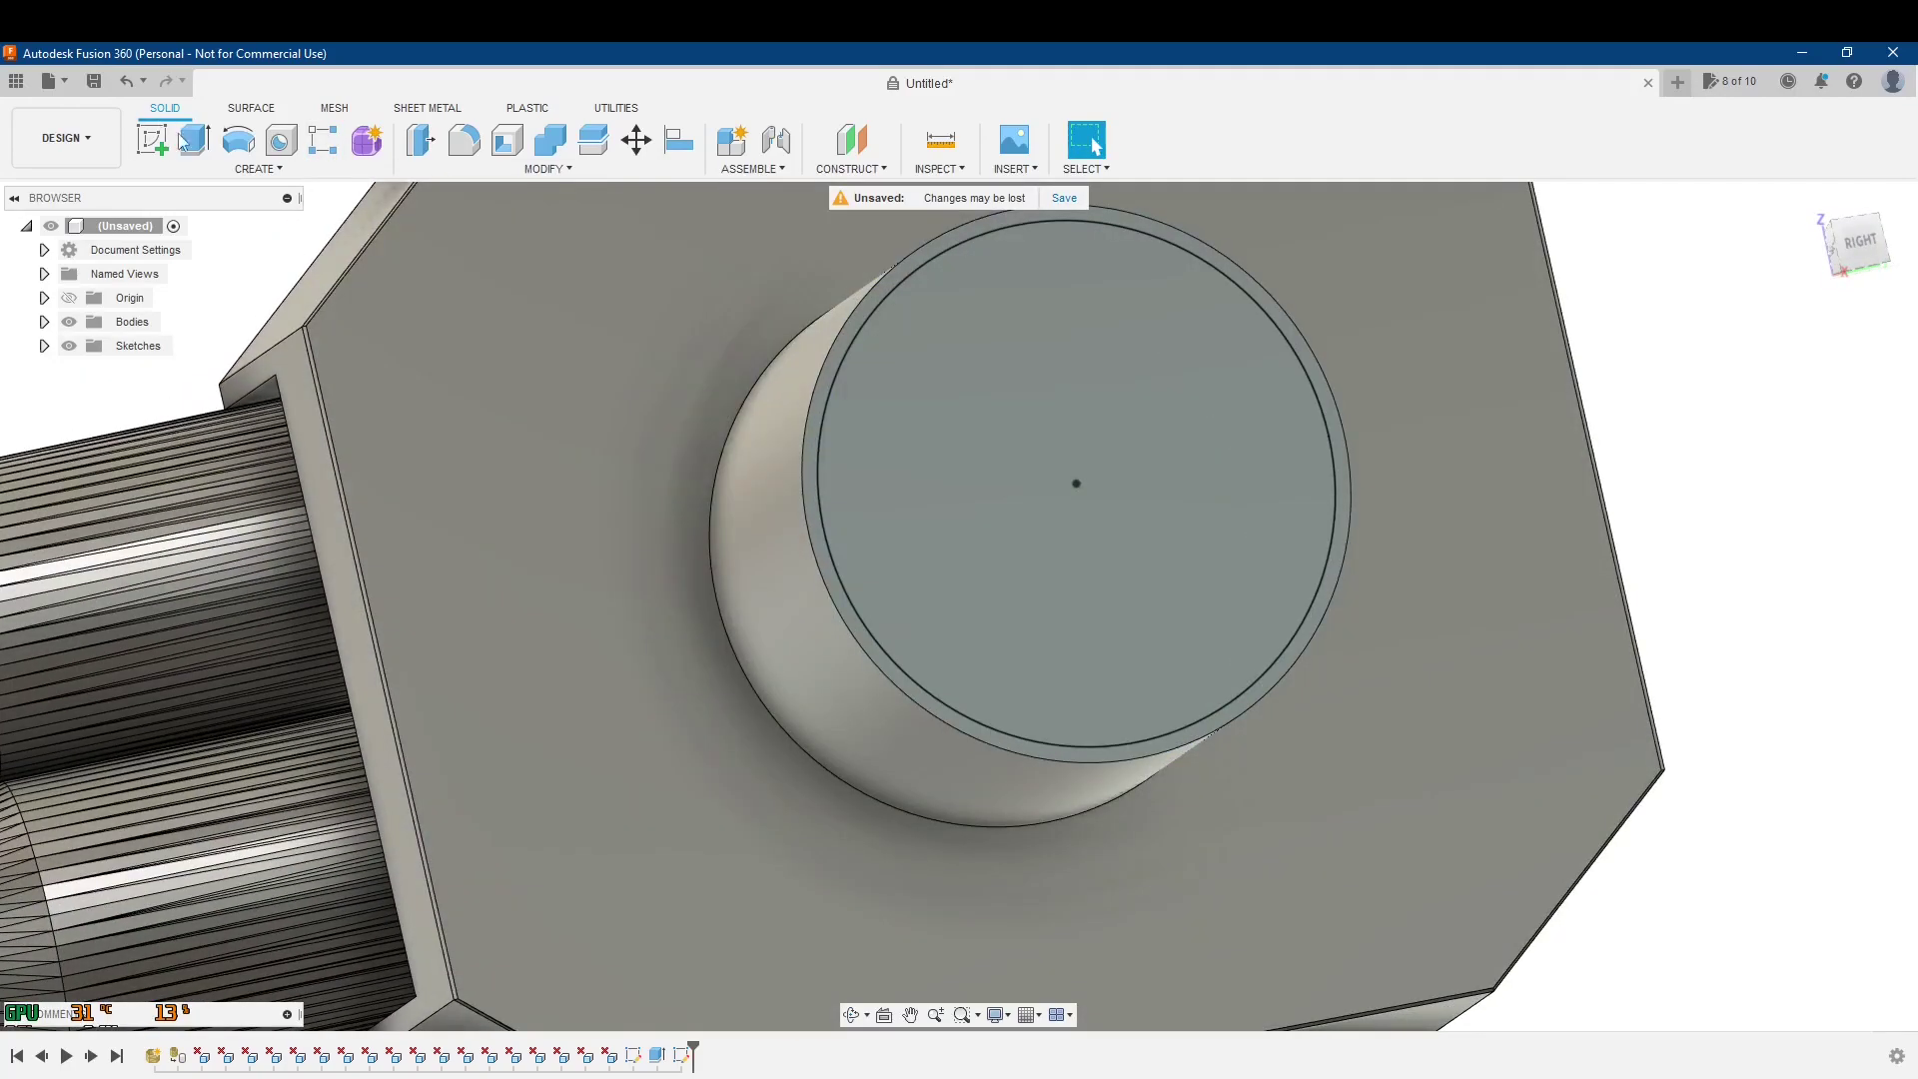
- Cut away the thin ring outside the 5 mm circle, extruding it up to the turret body's flat face
left_click(185, 141)
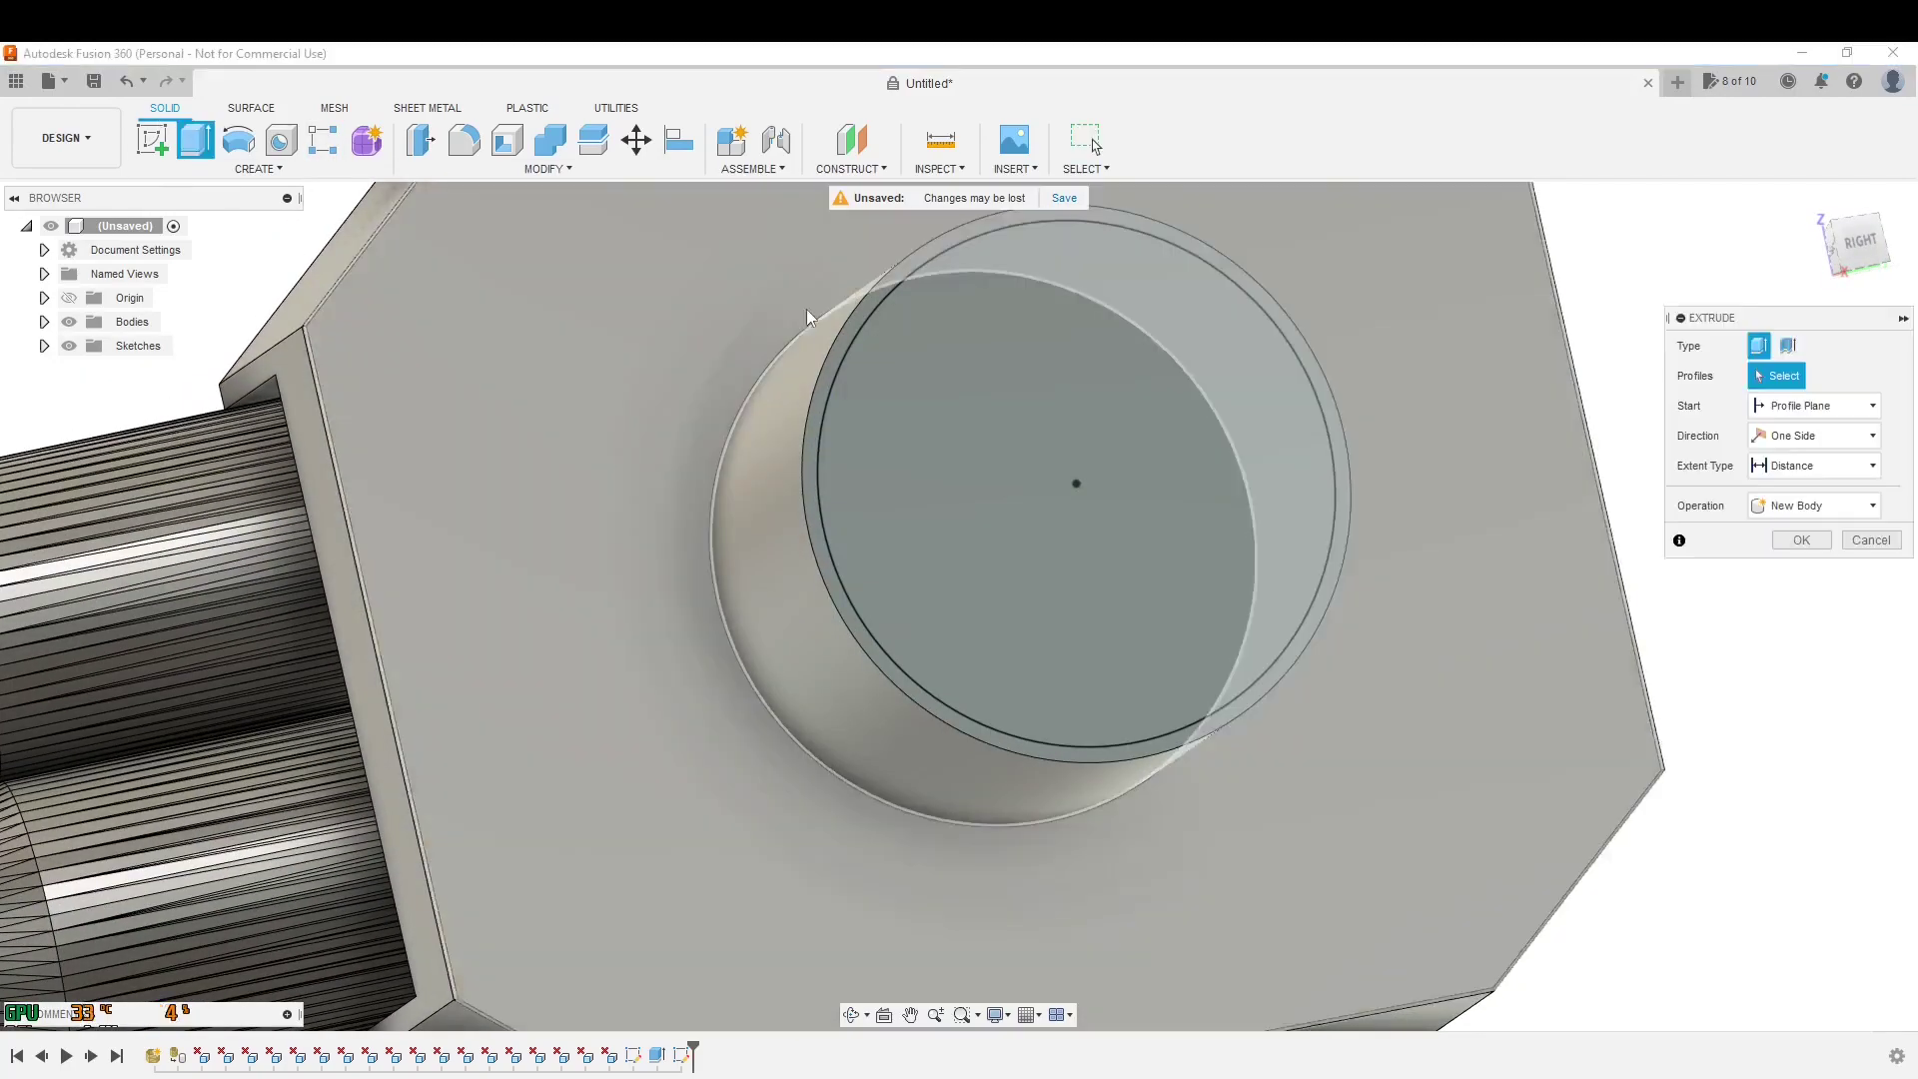
scroll(806, 309, "up", 5)
left_click(847, 359)
scroll(847, 360, "down", 2)
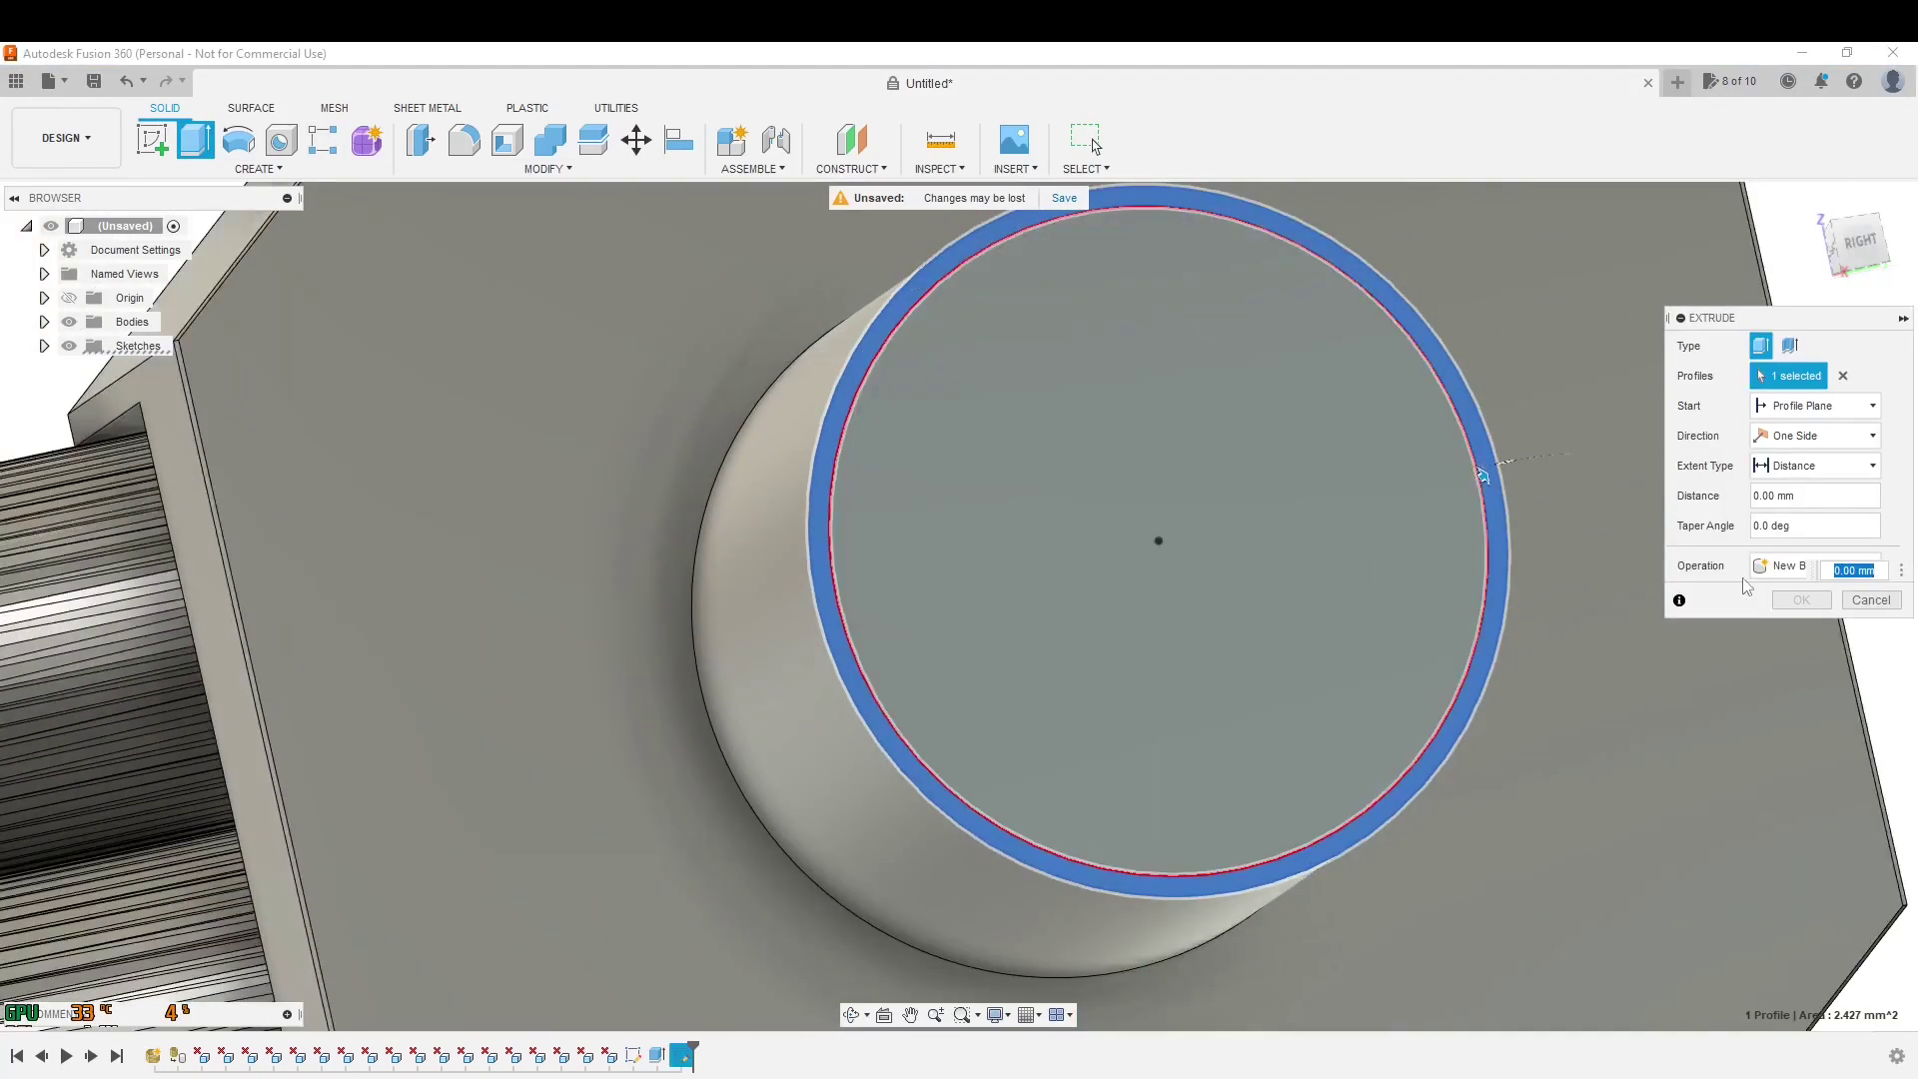
left_click(1868, 466)
left_click(1798, 522)
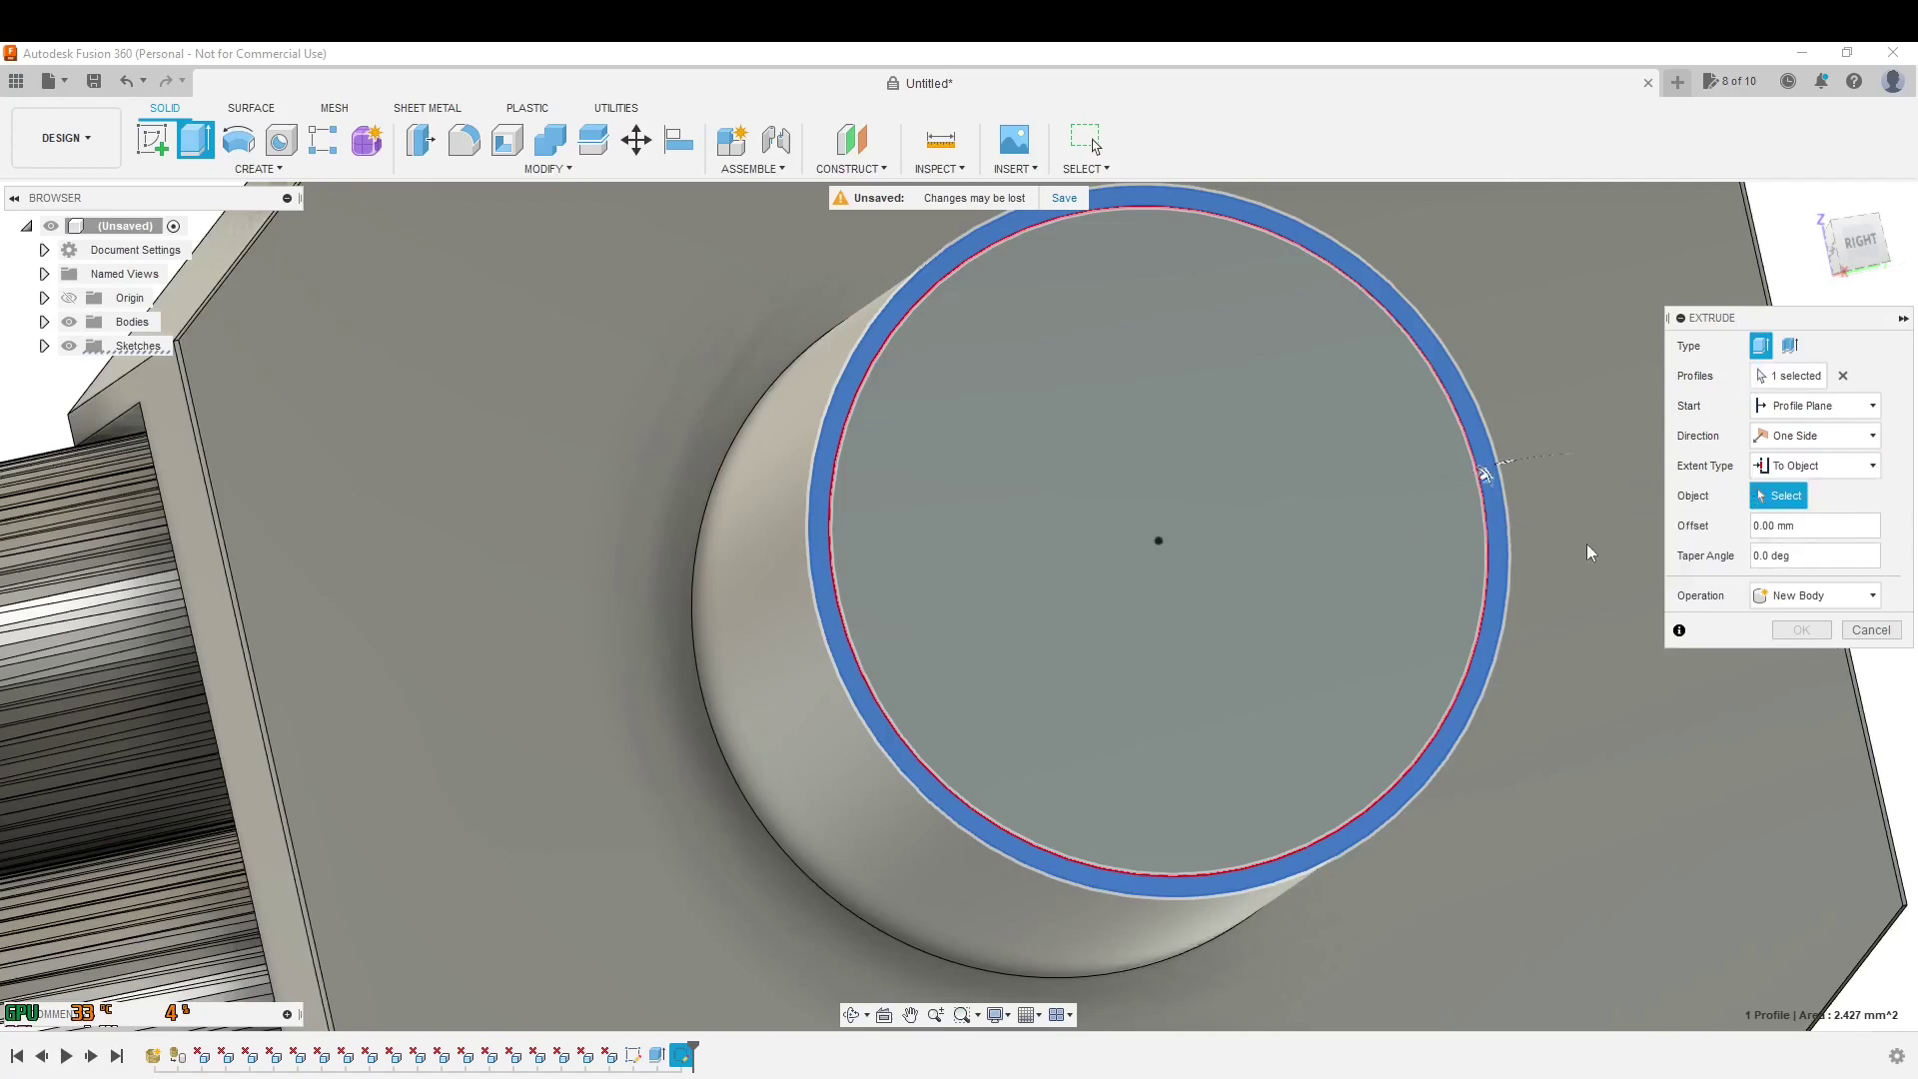
left_click(565, 452)
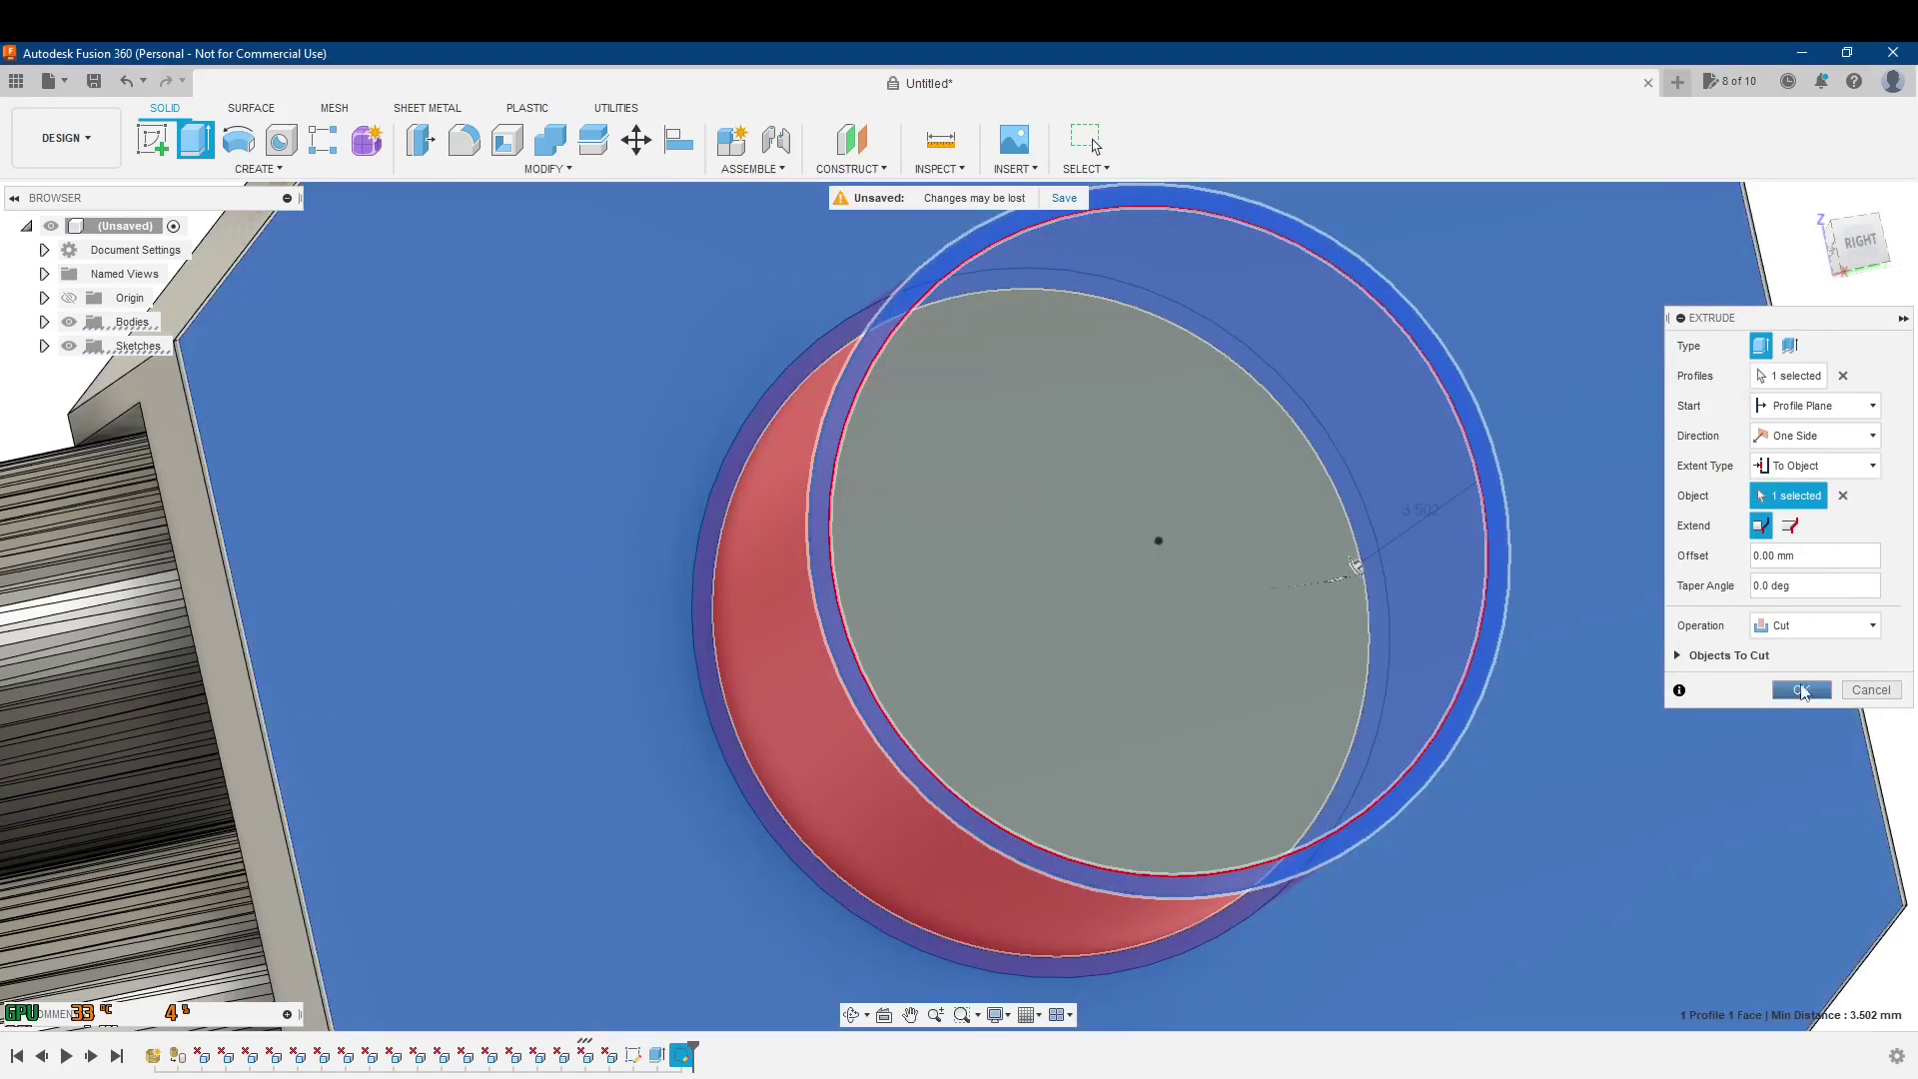
left_click(1800, 690)
scroll(1210, 567, "down", 3)
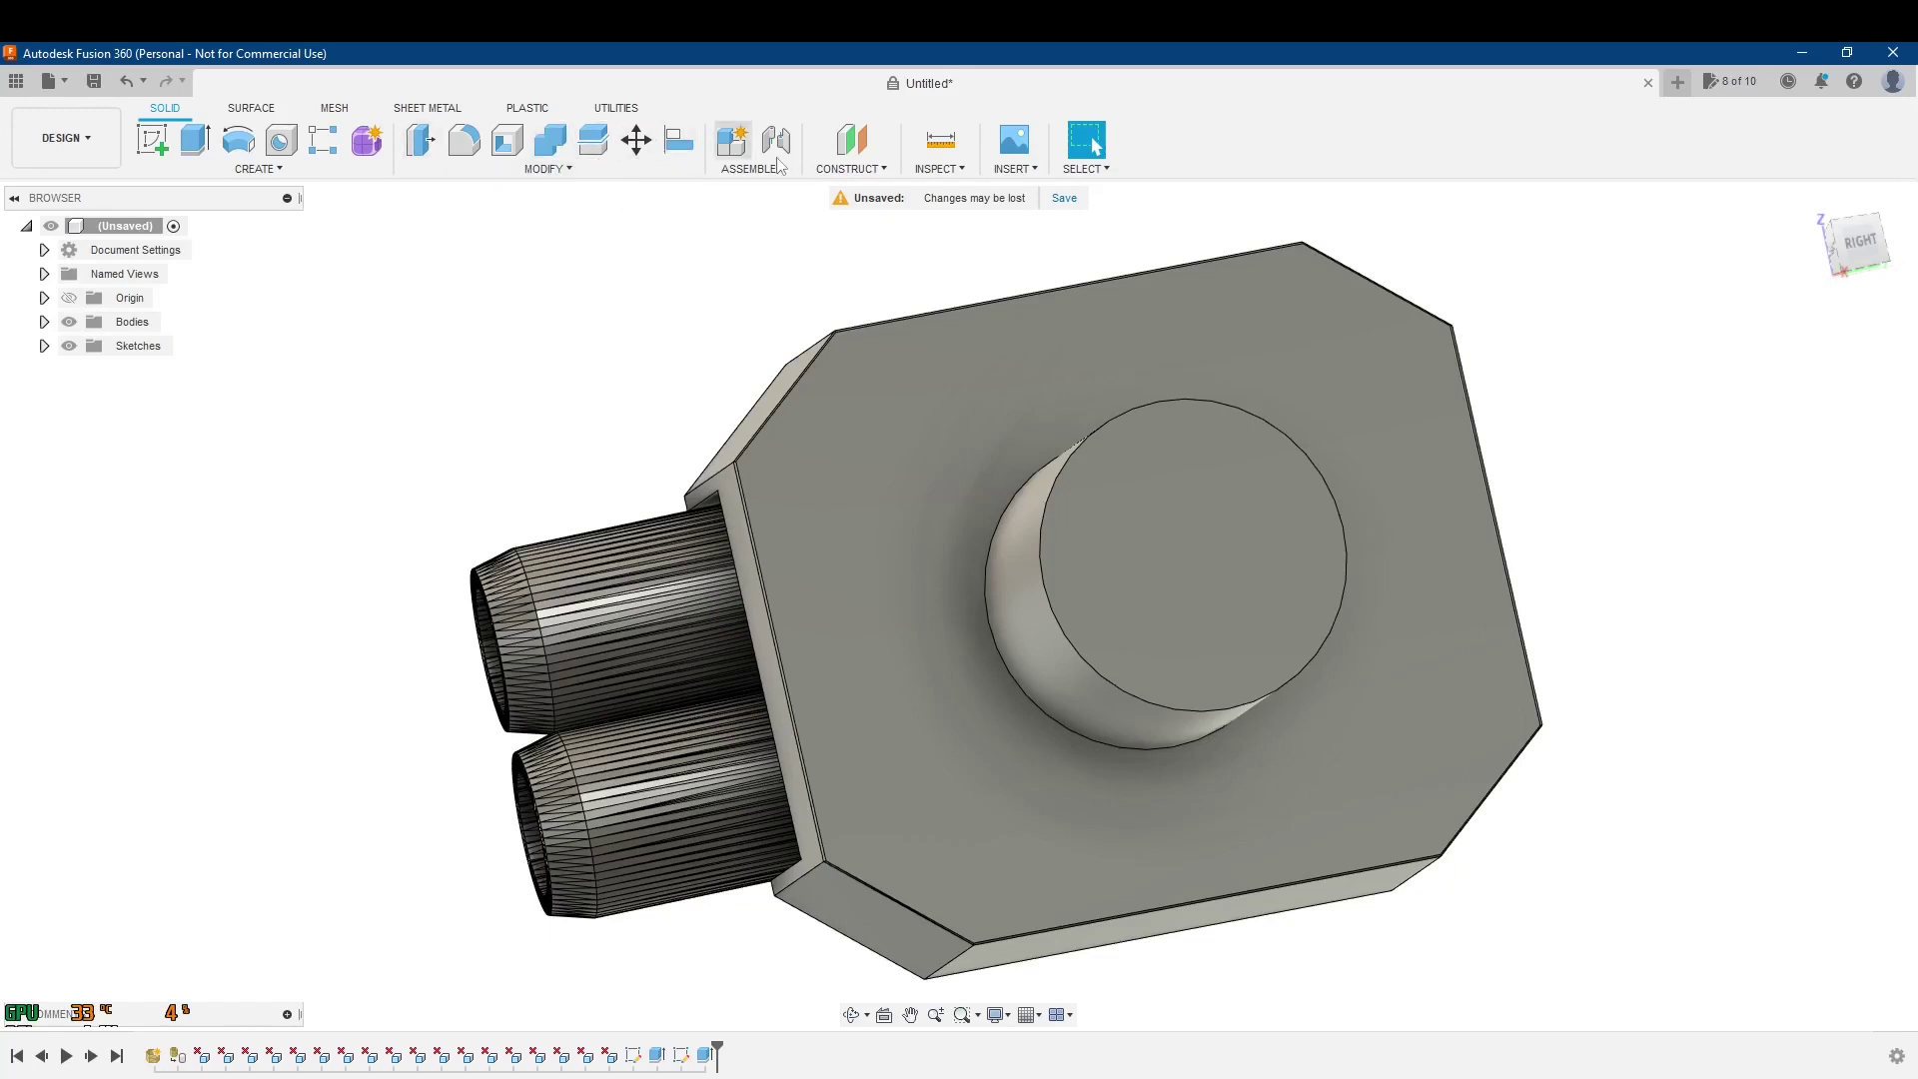
- Measure the diameter of the round base's end-face edge
left_click(958, 148)
left_click(1146, 409)
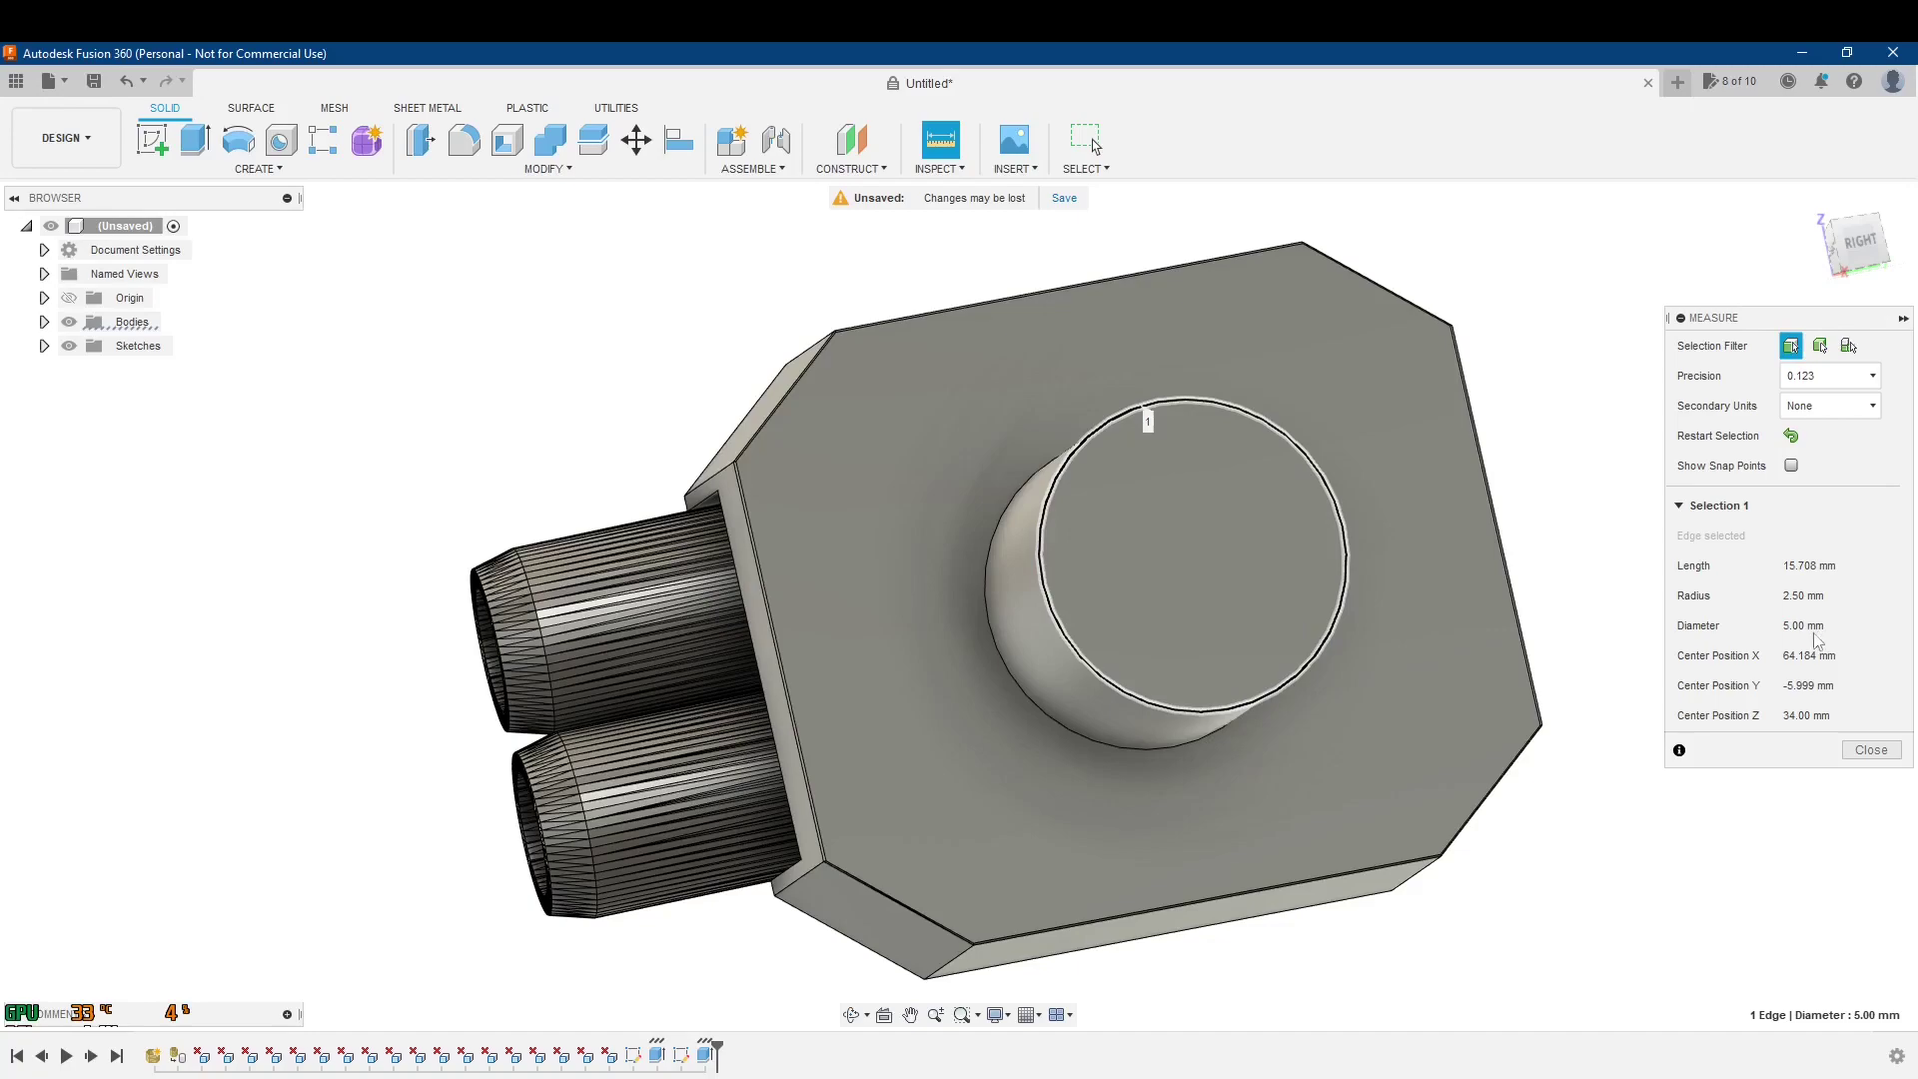
left_click(1870, 749)
- Try to delete a triangular facet inside the muzzle of one gun barrel
middle_click_drag(1581, 433, 1741, 583, "shift")
scroll(963, 590, "up", 10)
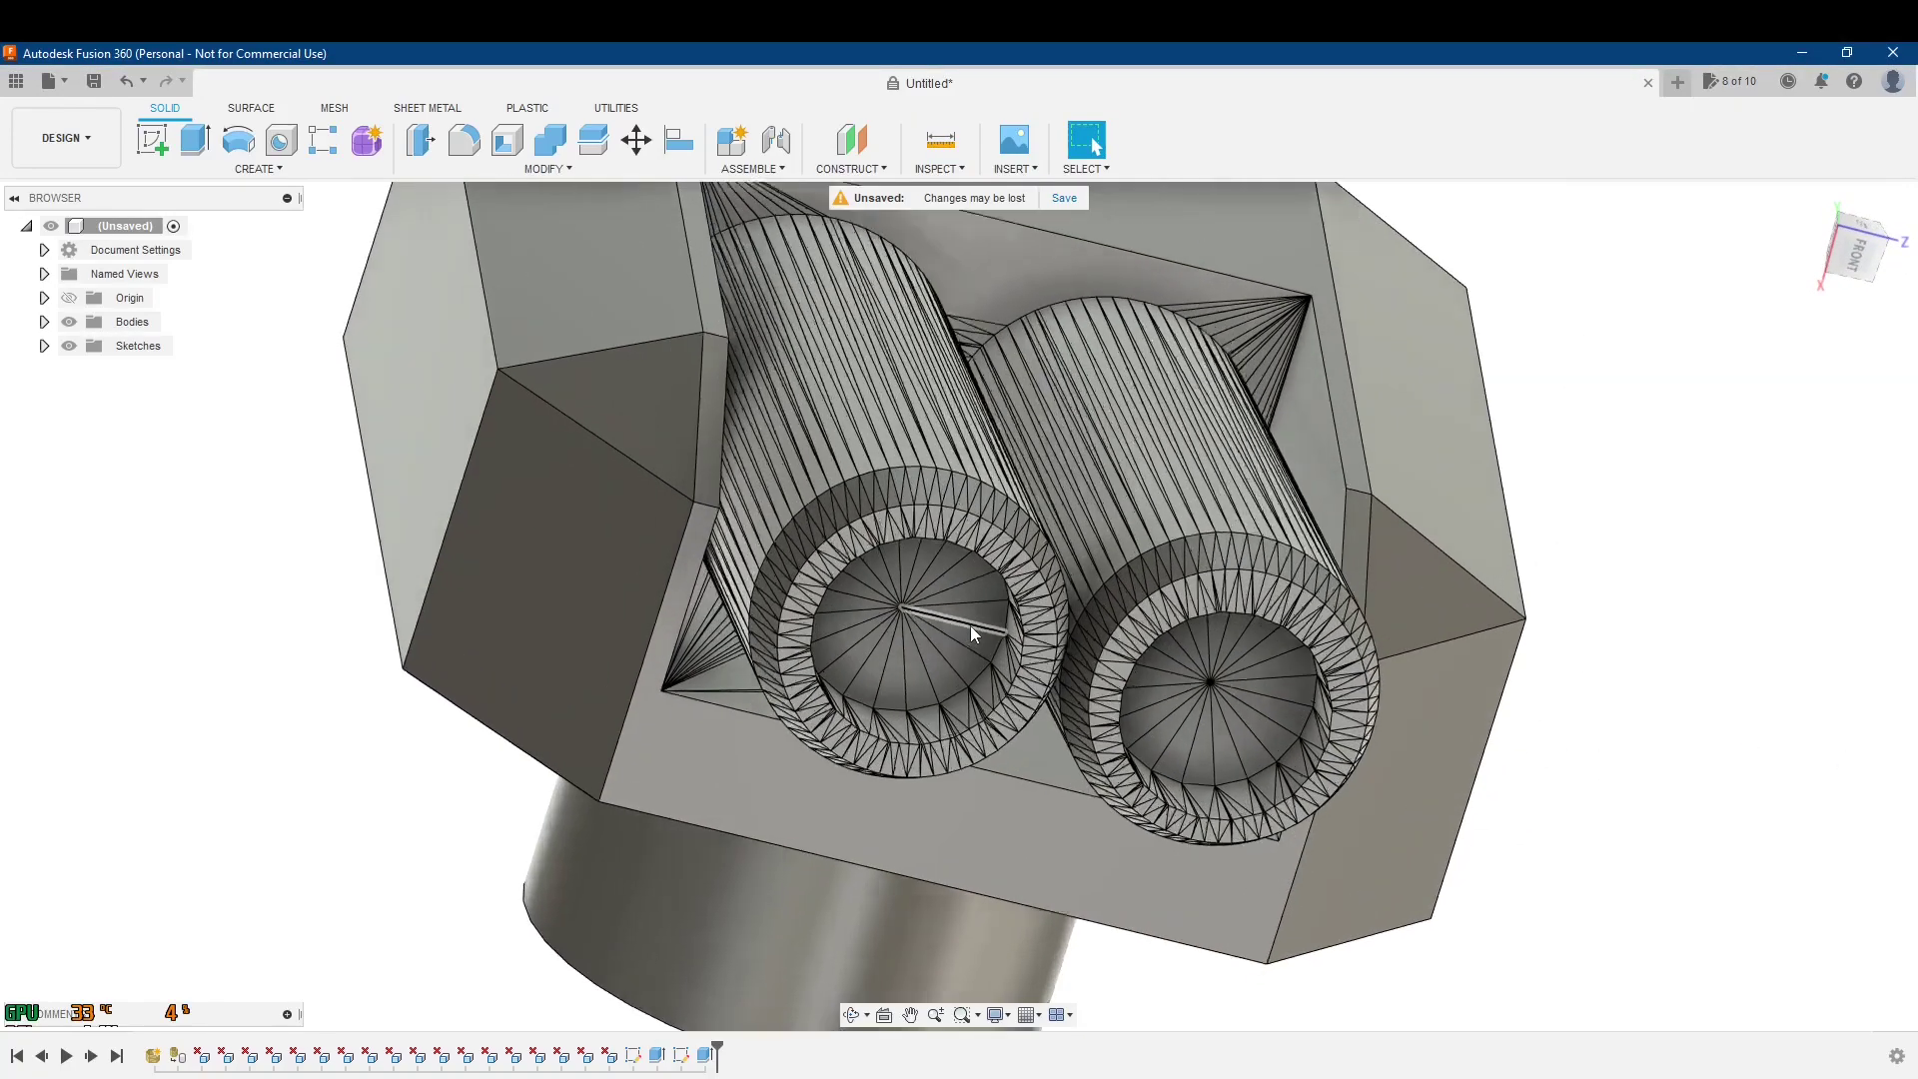
scroll(985, 601, "down", 3)
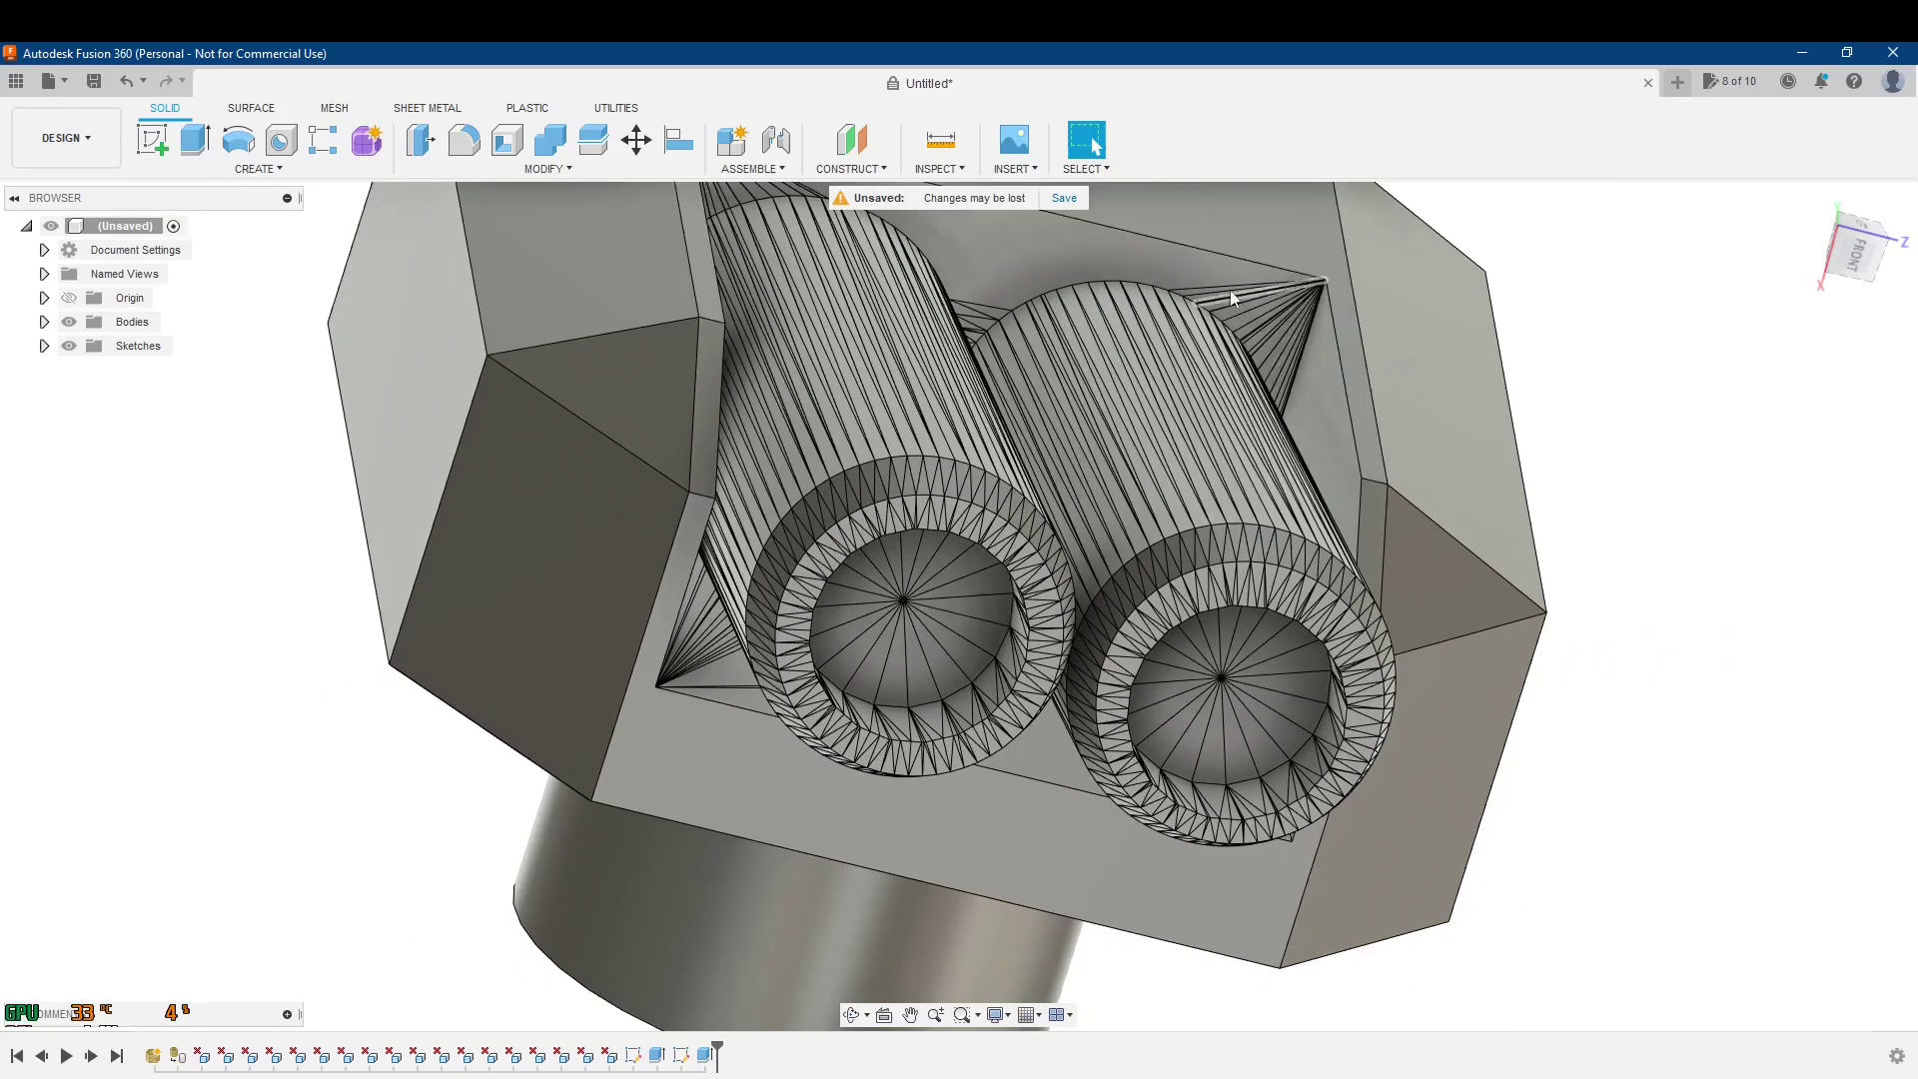
scroll(859, 561, "up", 5)
left_click(861, 567)
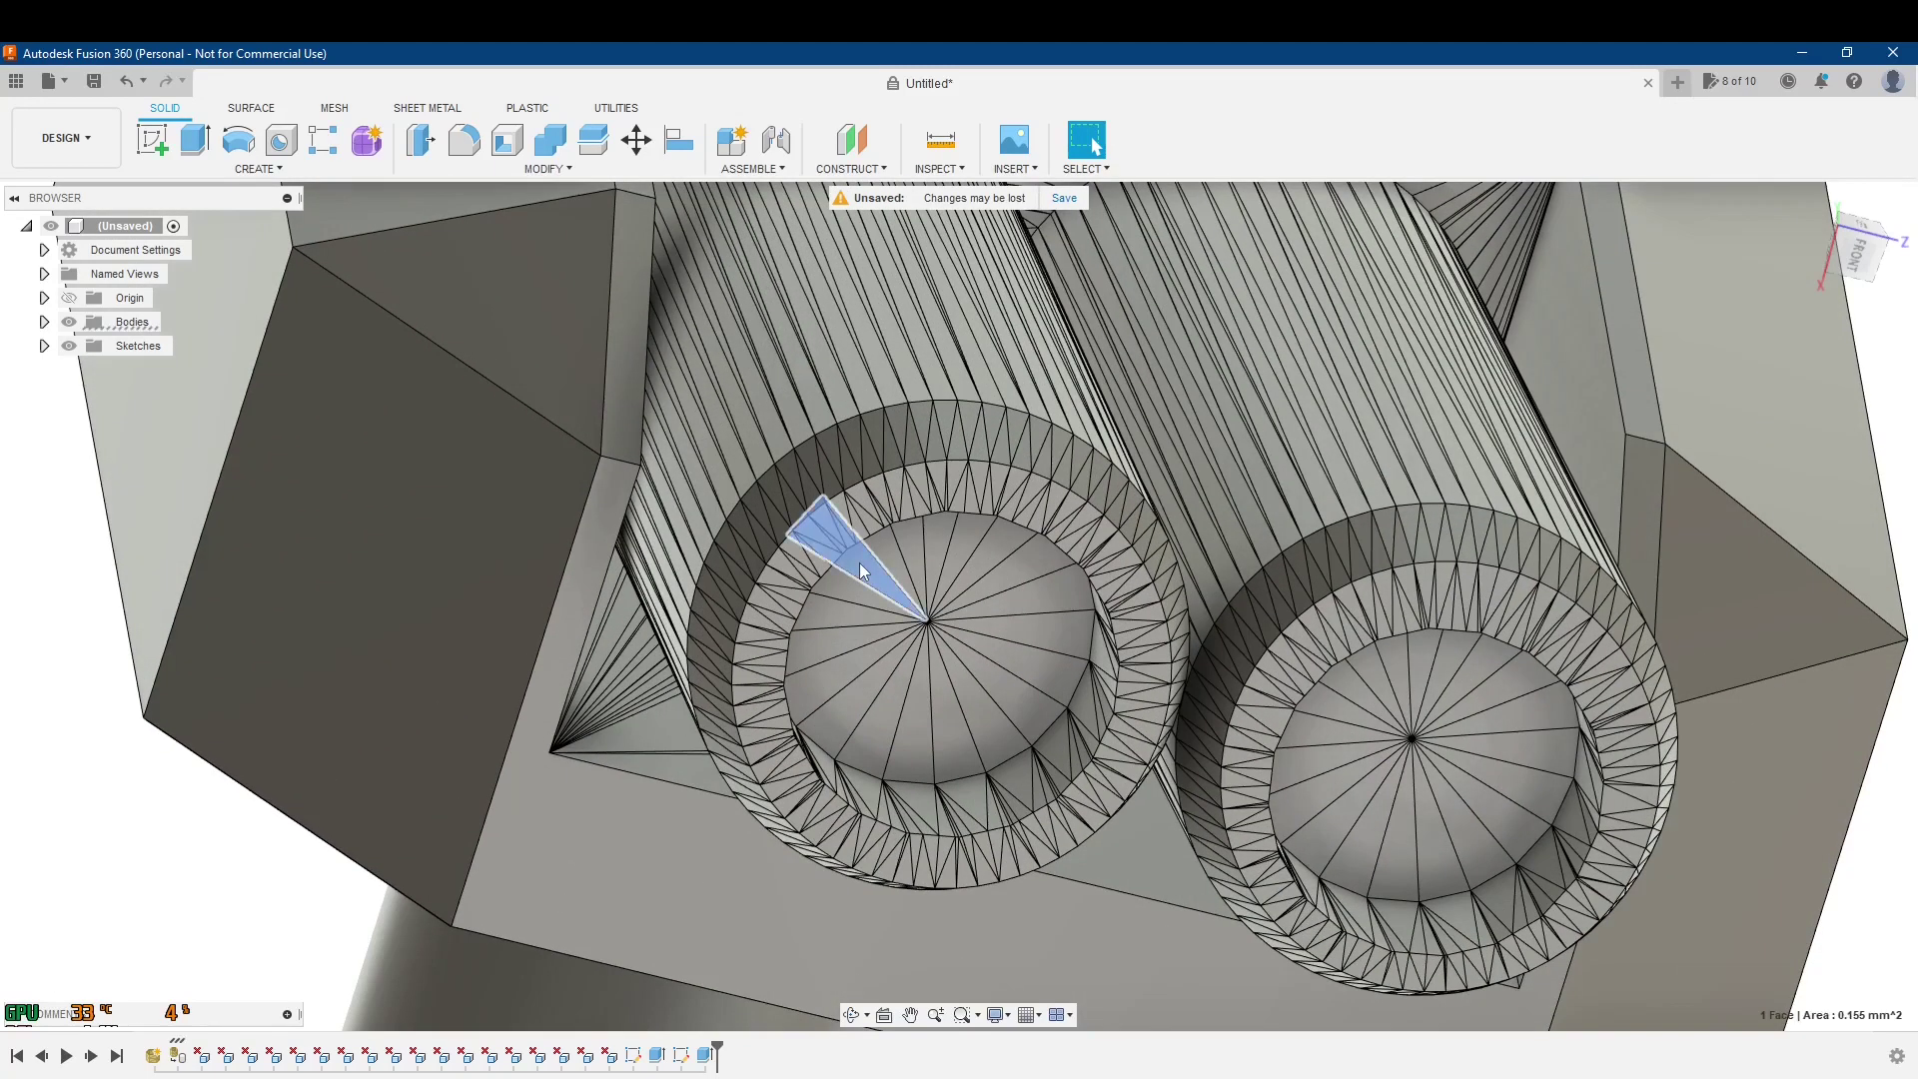
key("Escape")
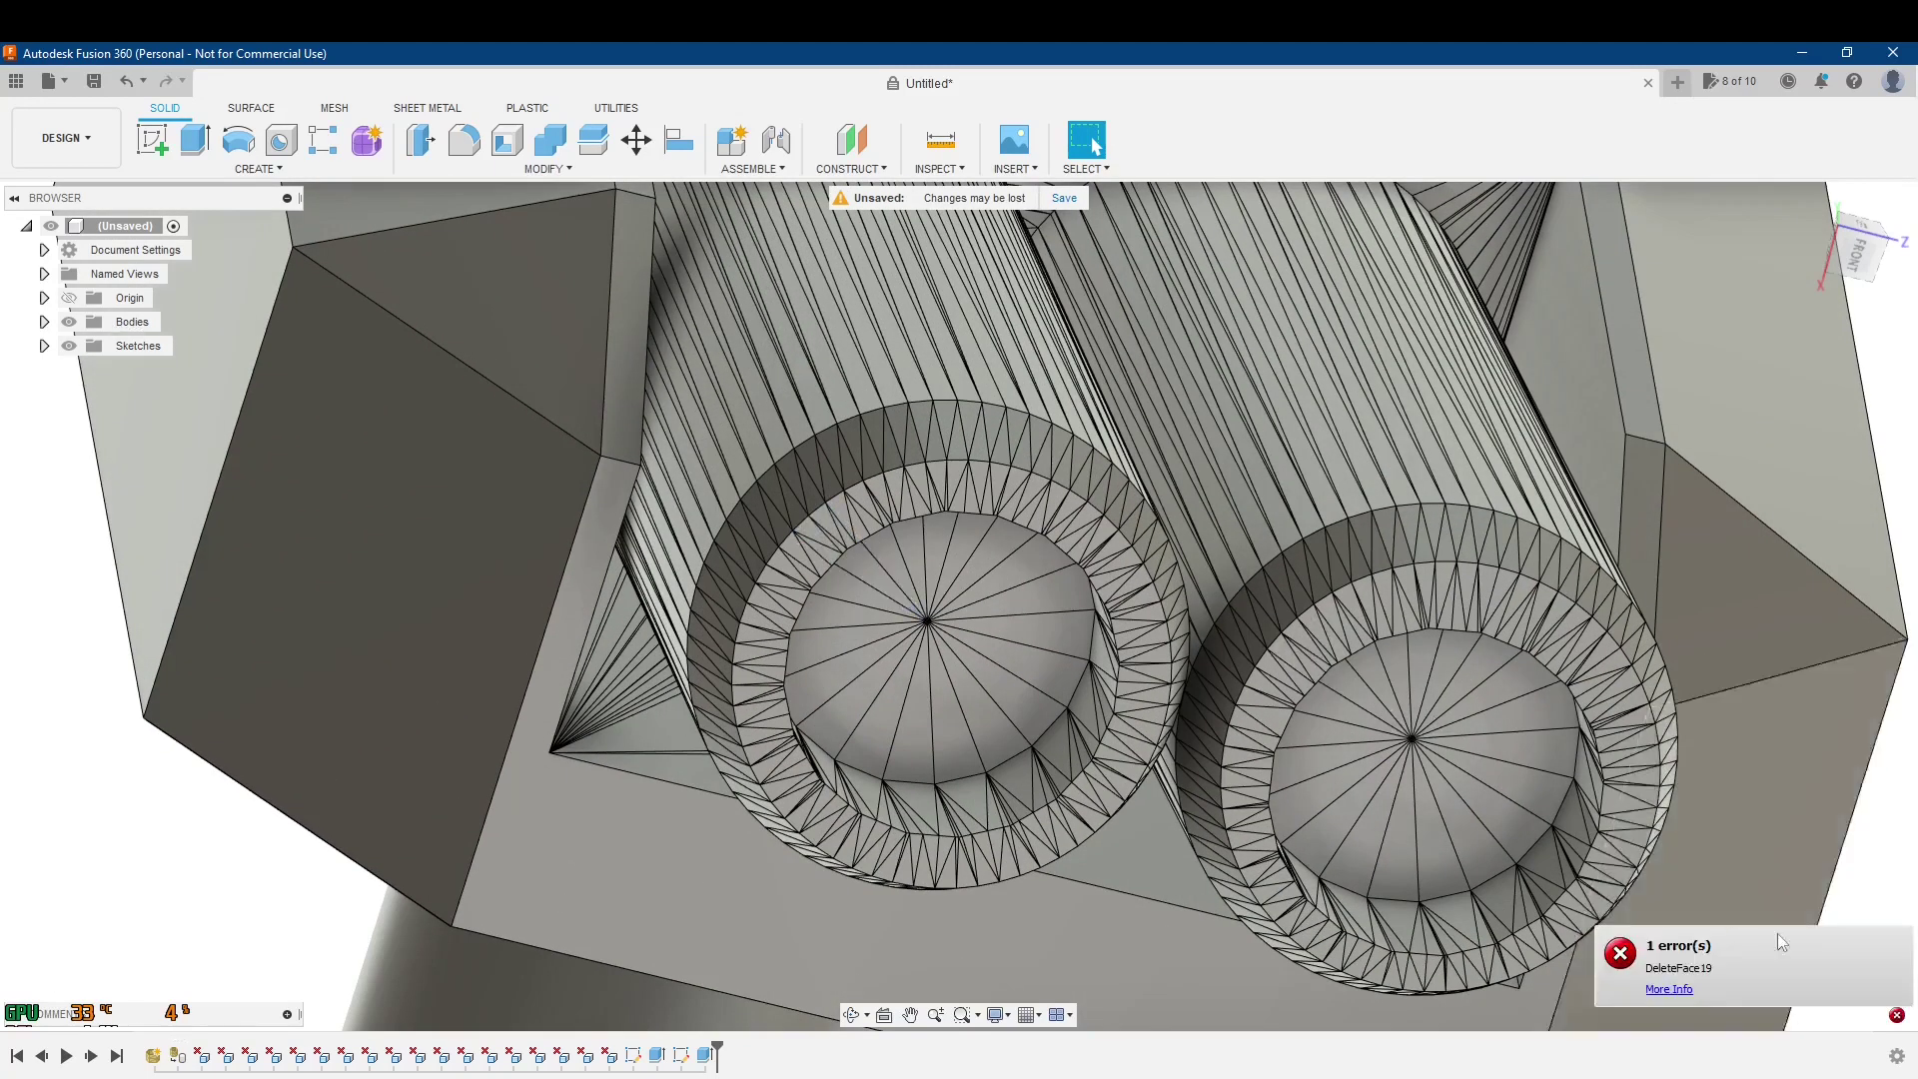
- Start a new sketch on the body's flat front face below the barrels, viewed from the front with the base pointing down
scroll(881, 537, "down", 5)
middle_click_drag(881, 537, 1004, 551, "shift")
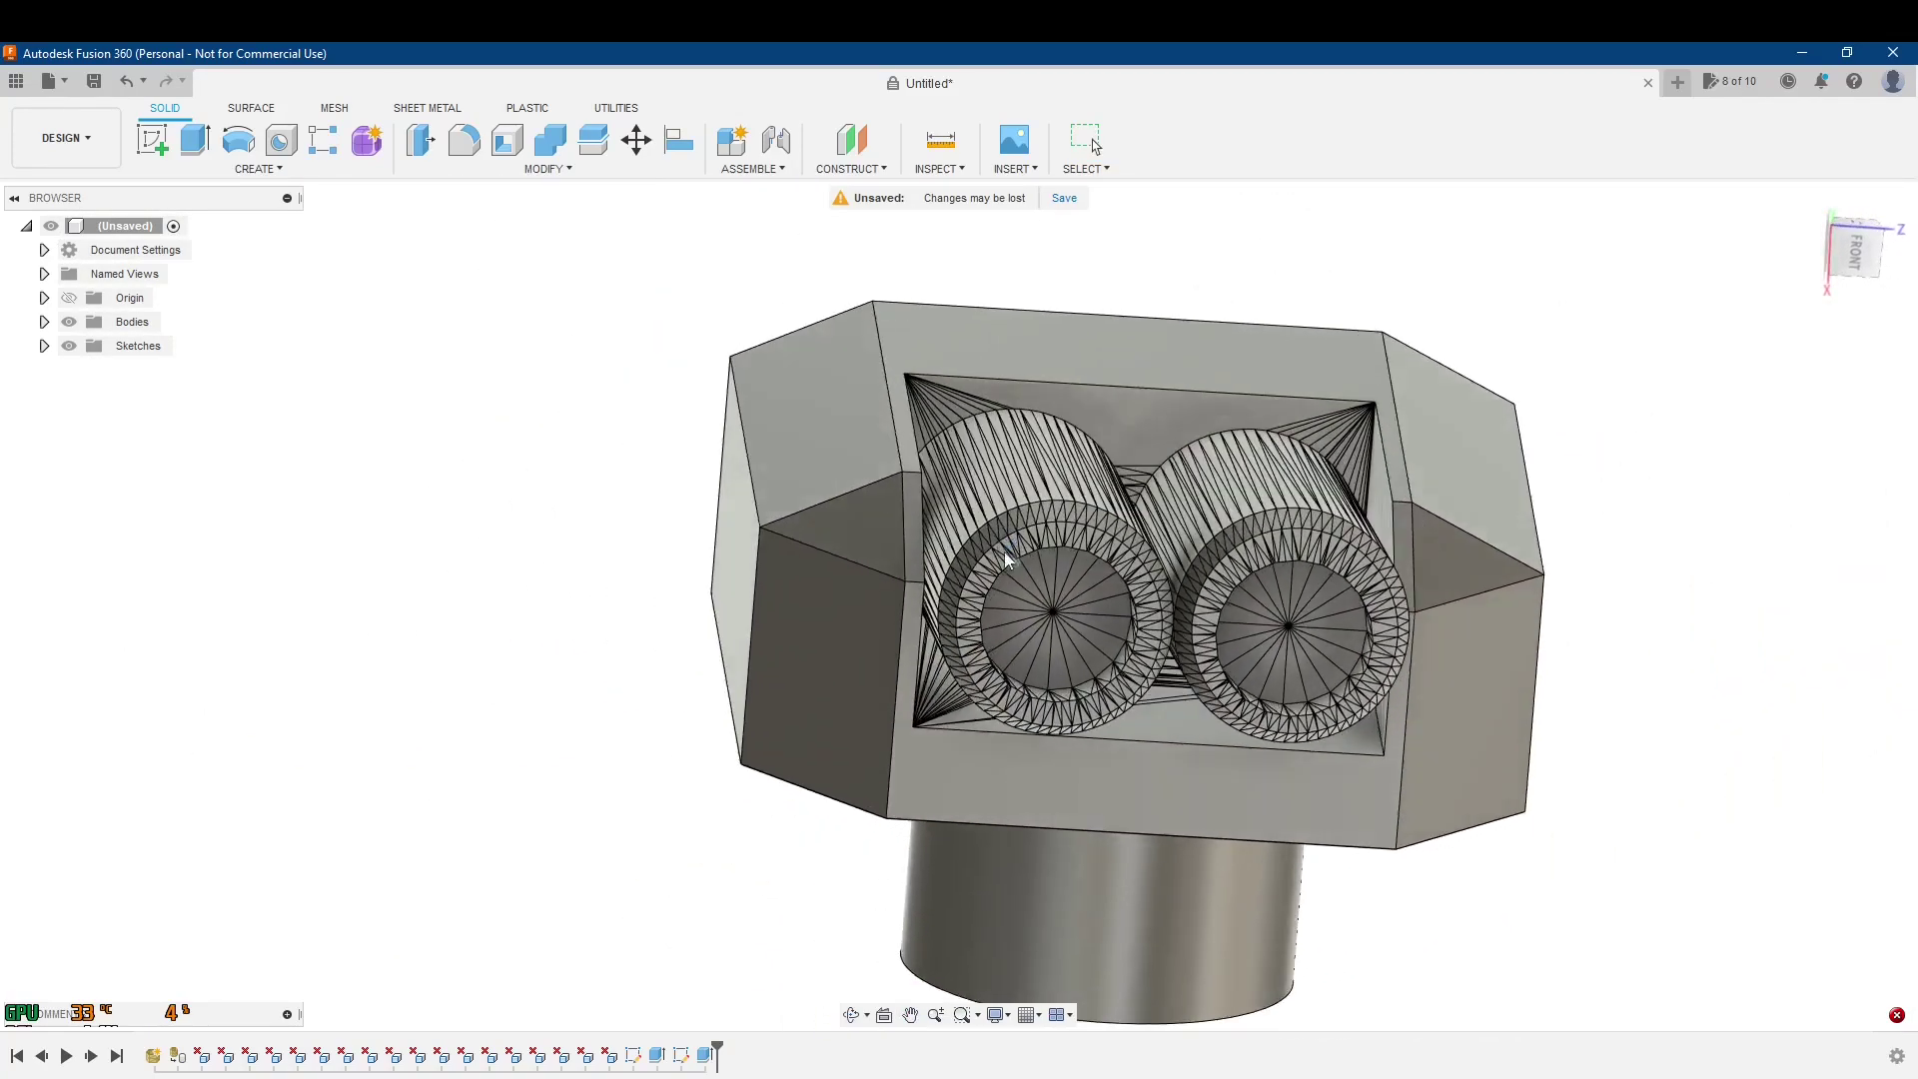
middle_click_drag(1053, 382, 1114, 534, "shift")
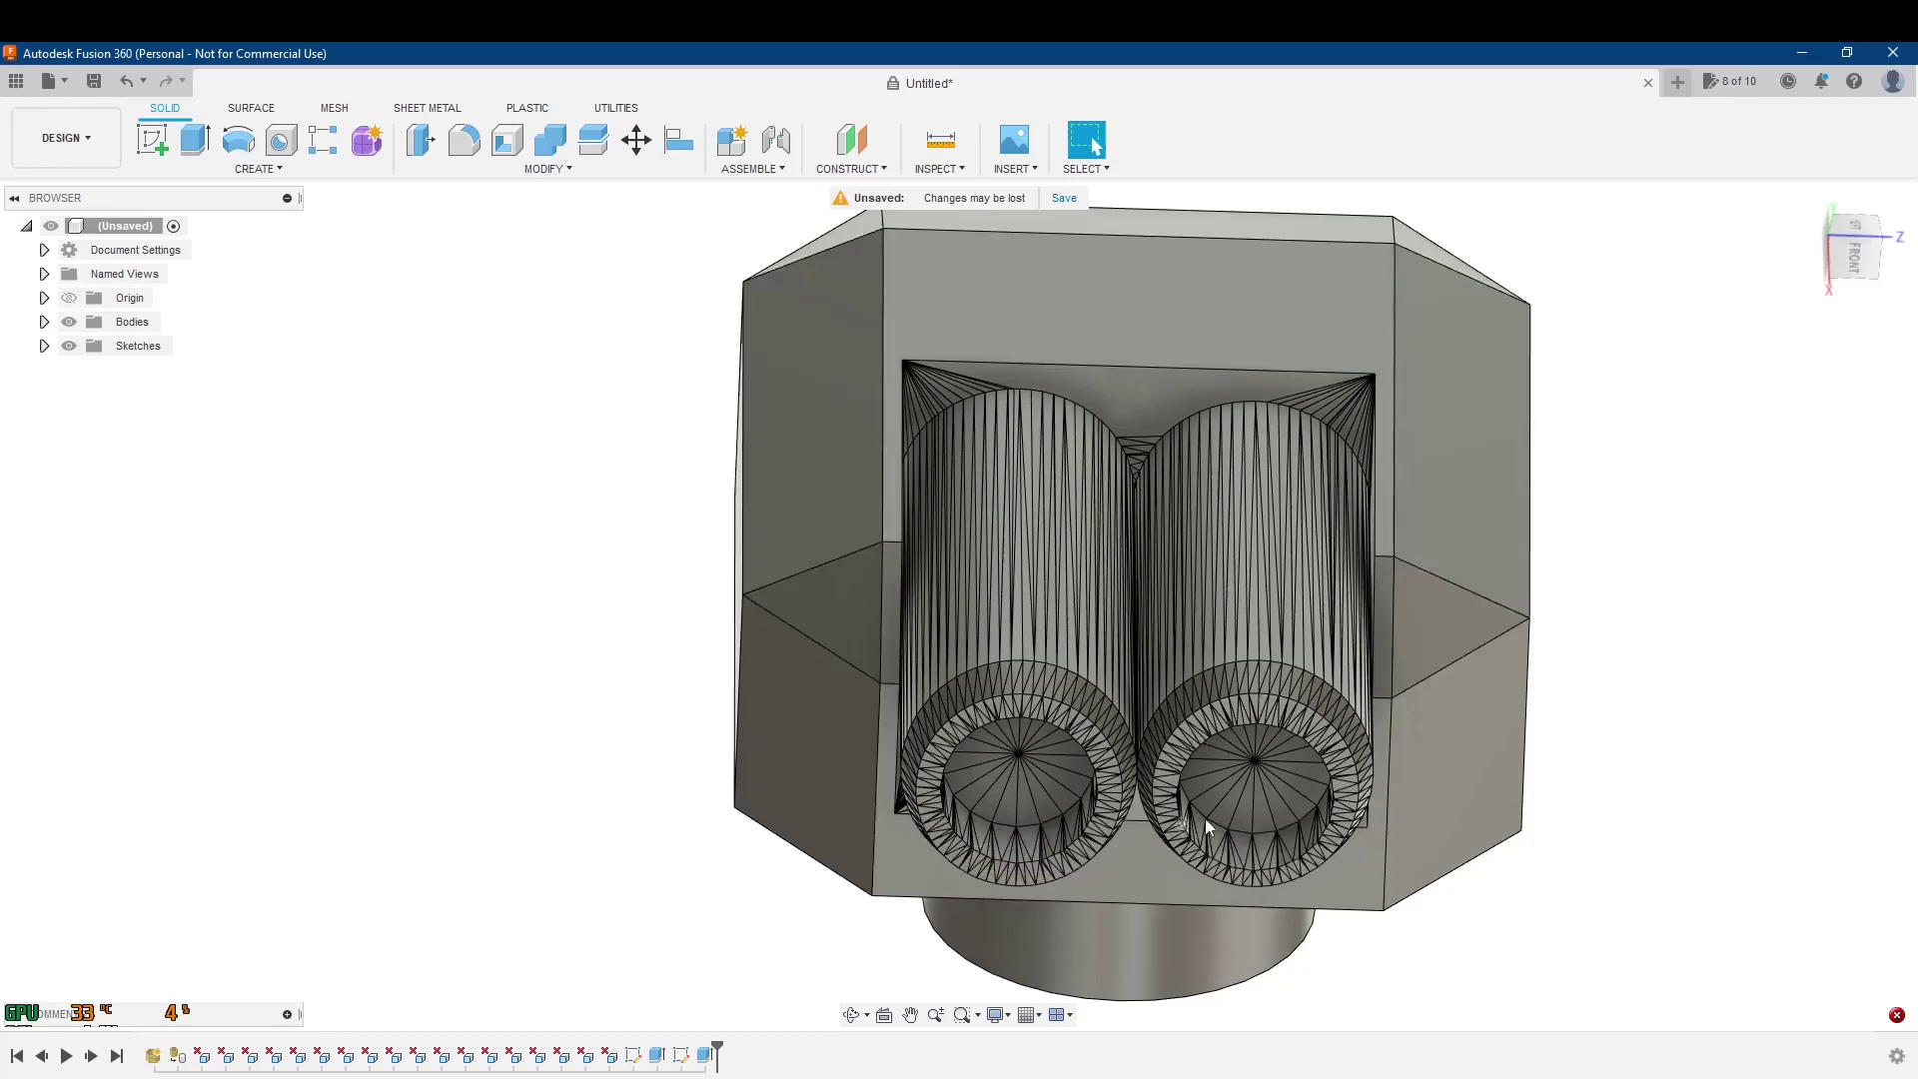
middle_click_drag(954, 627, 1674, 563, "shift")
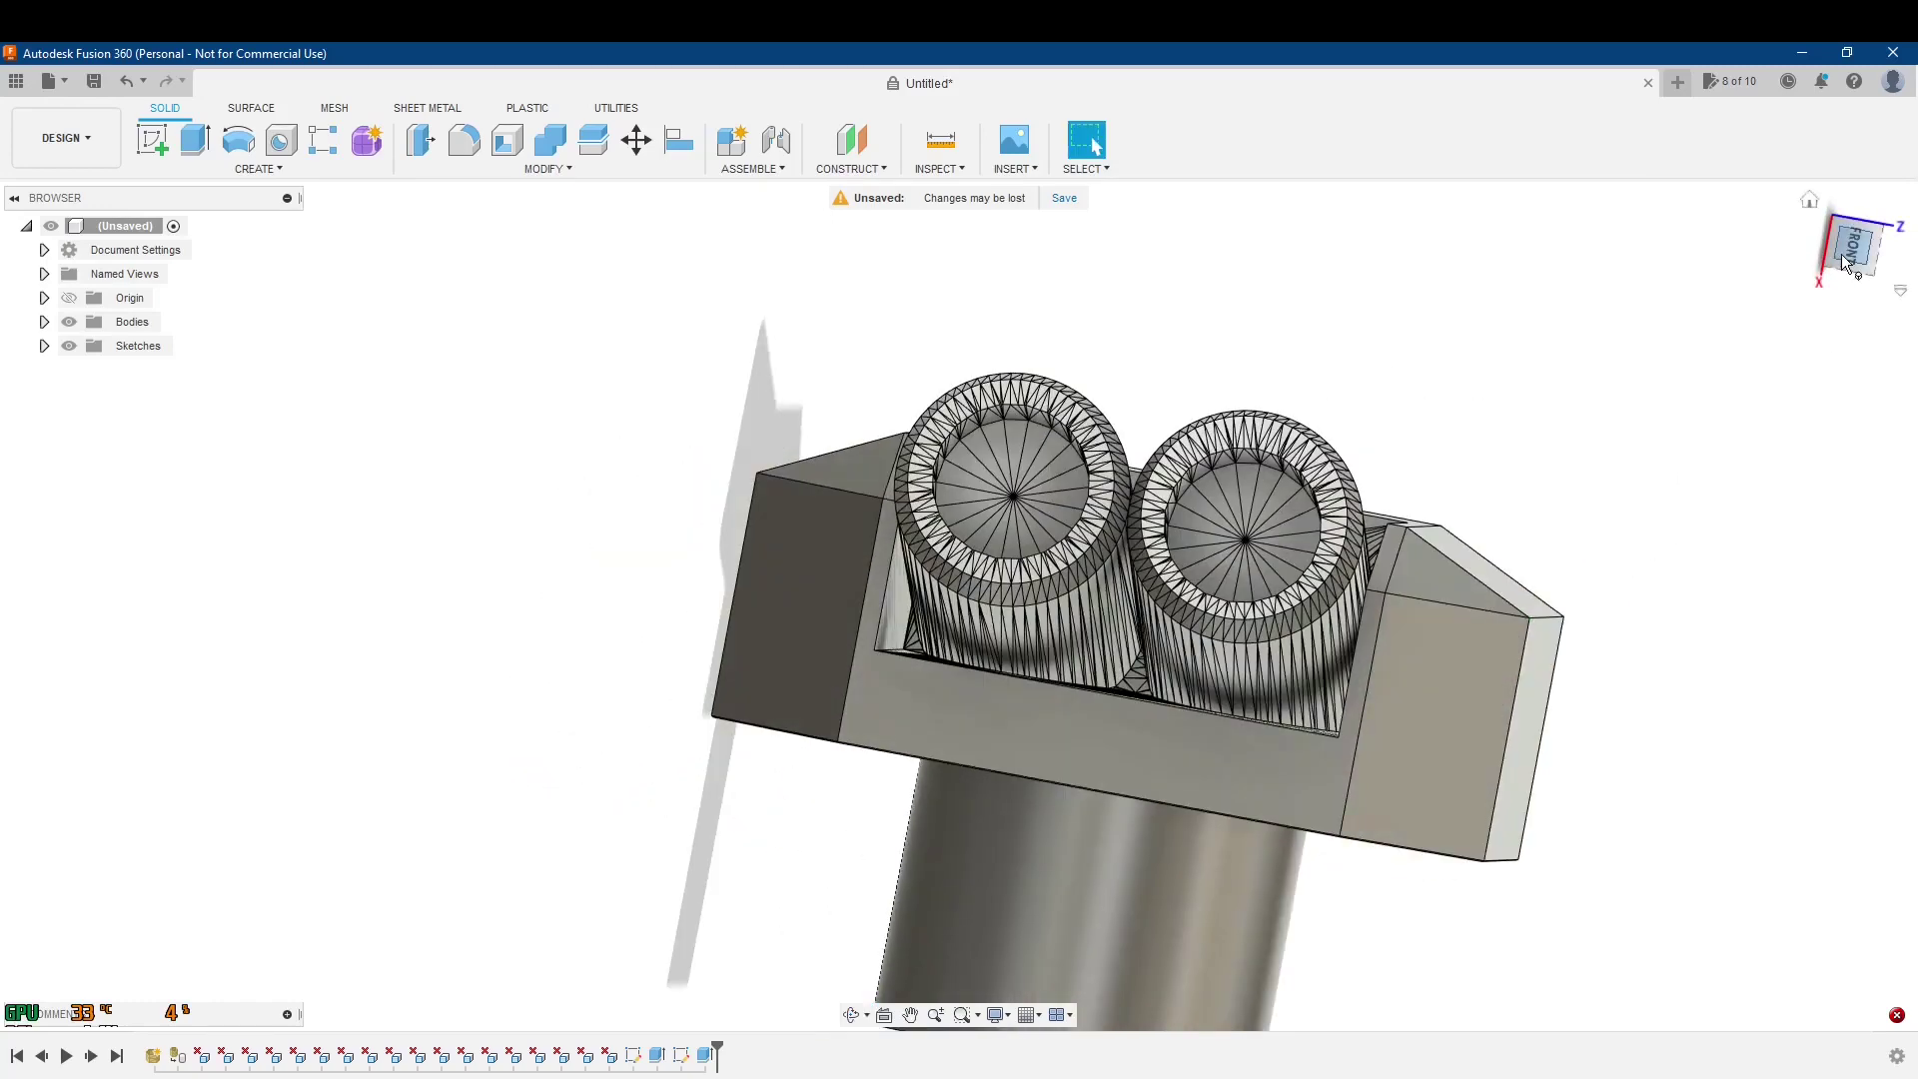
left_click(1846, 261)
left_click(151, 139)
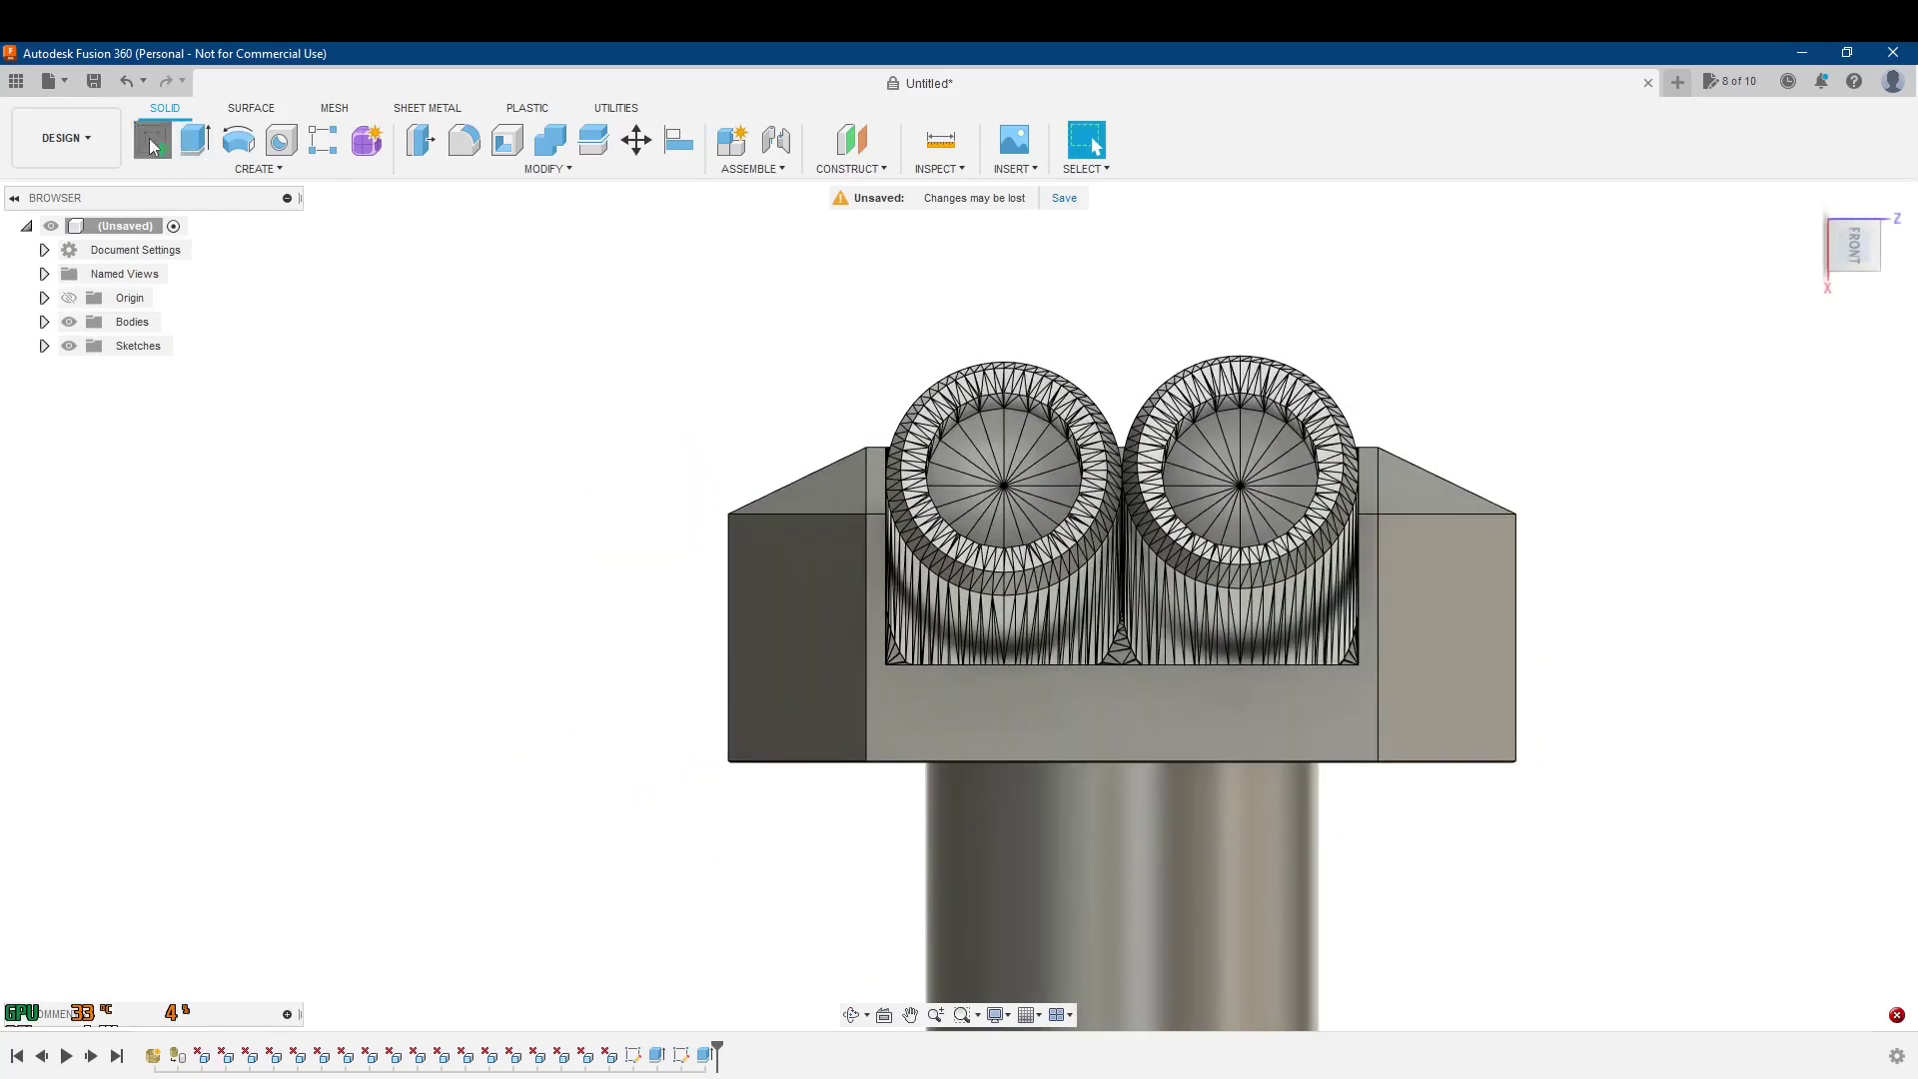
left_click(1094, 704)
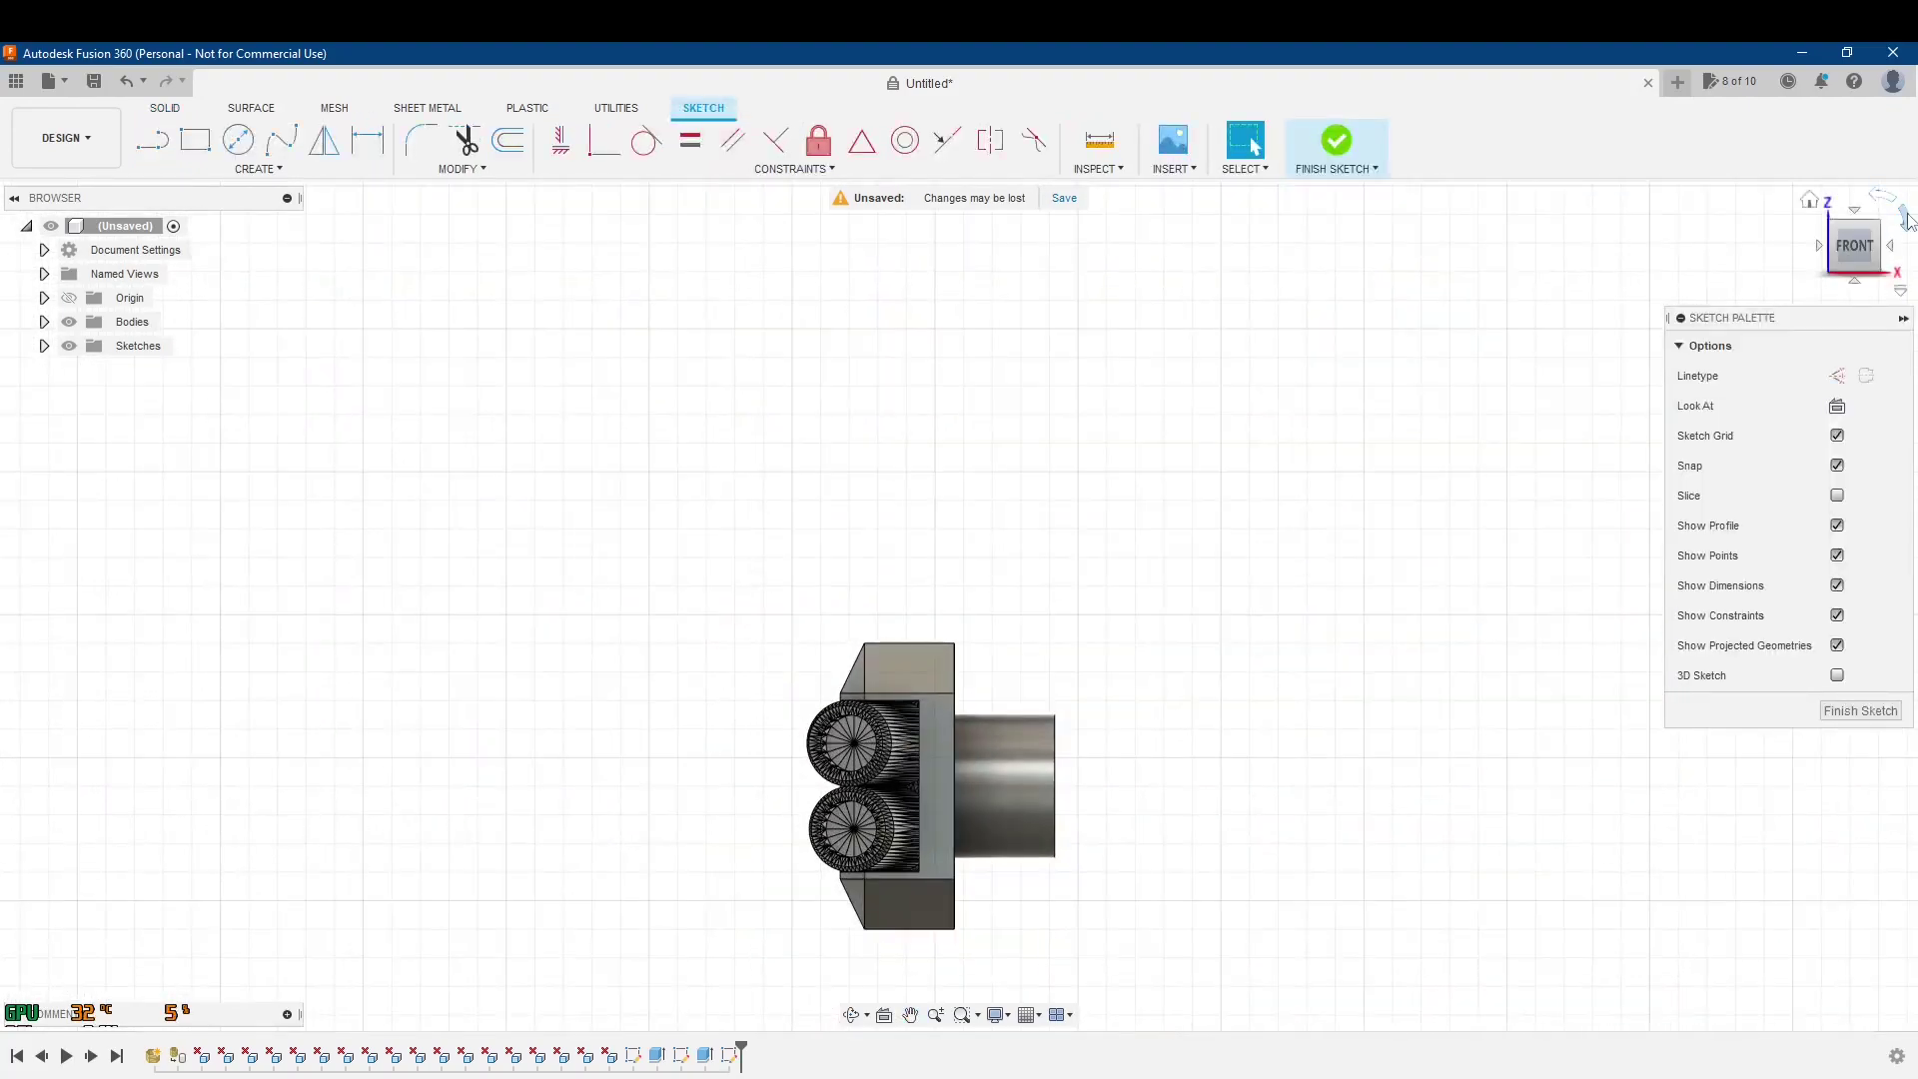
left_click(1908, 219)
scroll(721, 541, "up", 5)
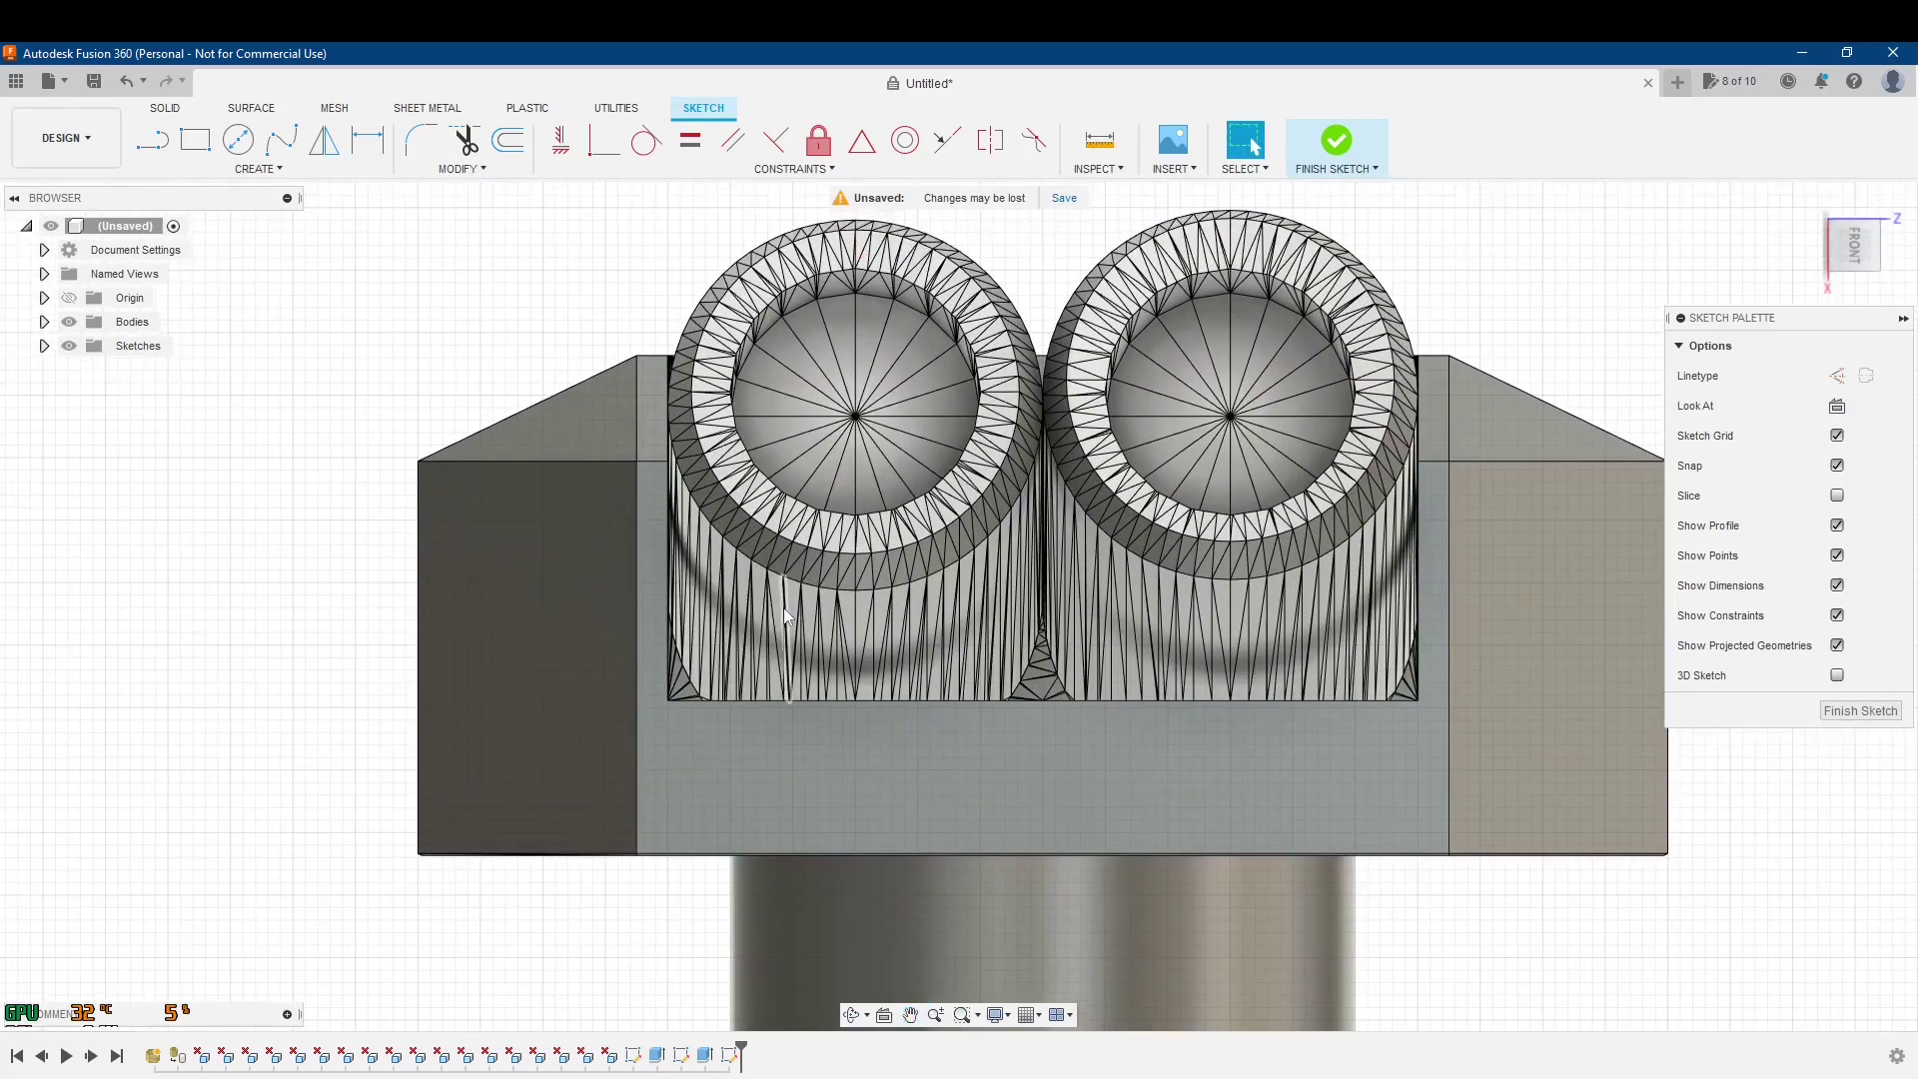
scroll(785, 615, "down", 1)
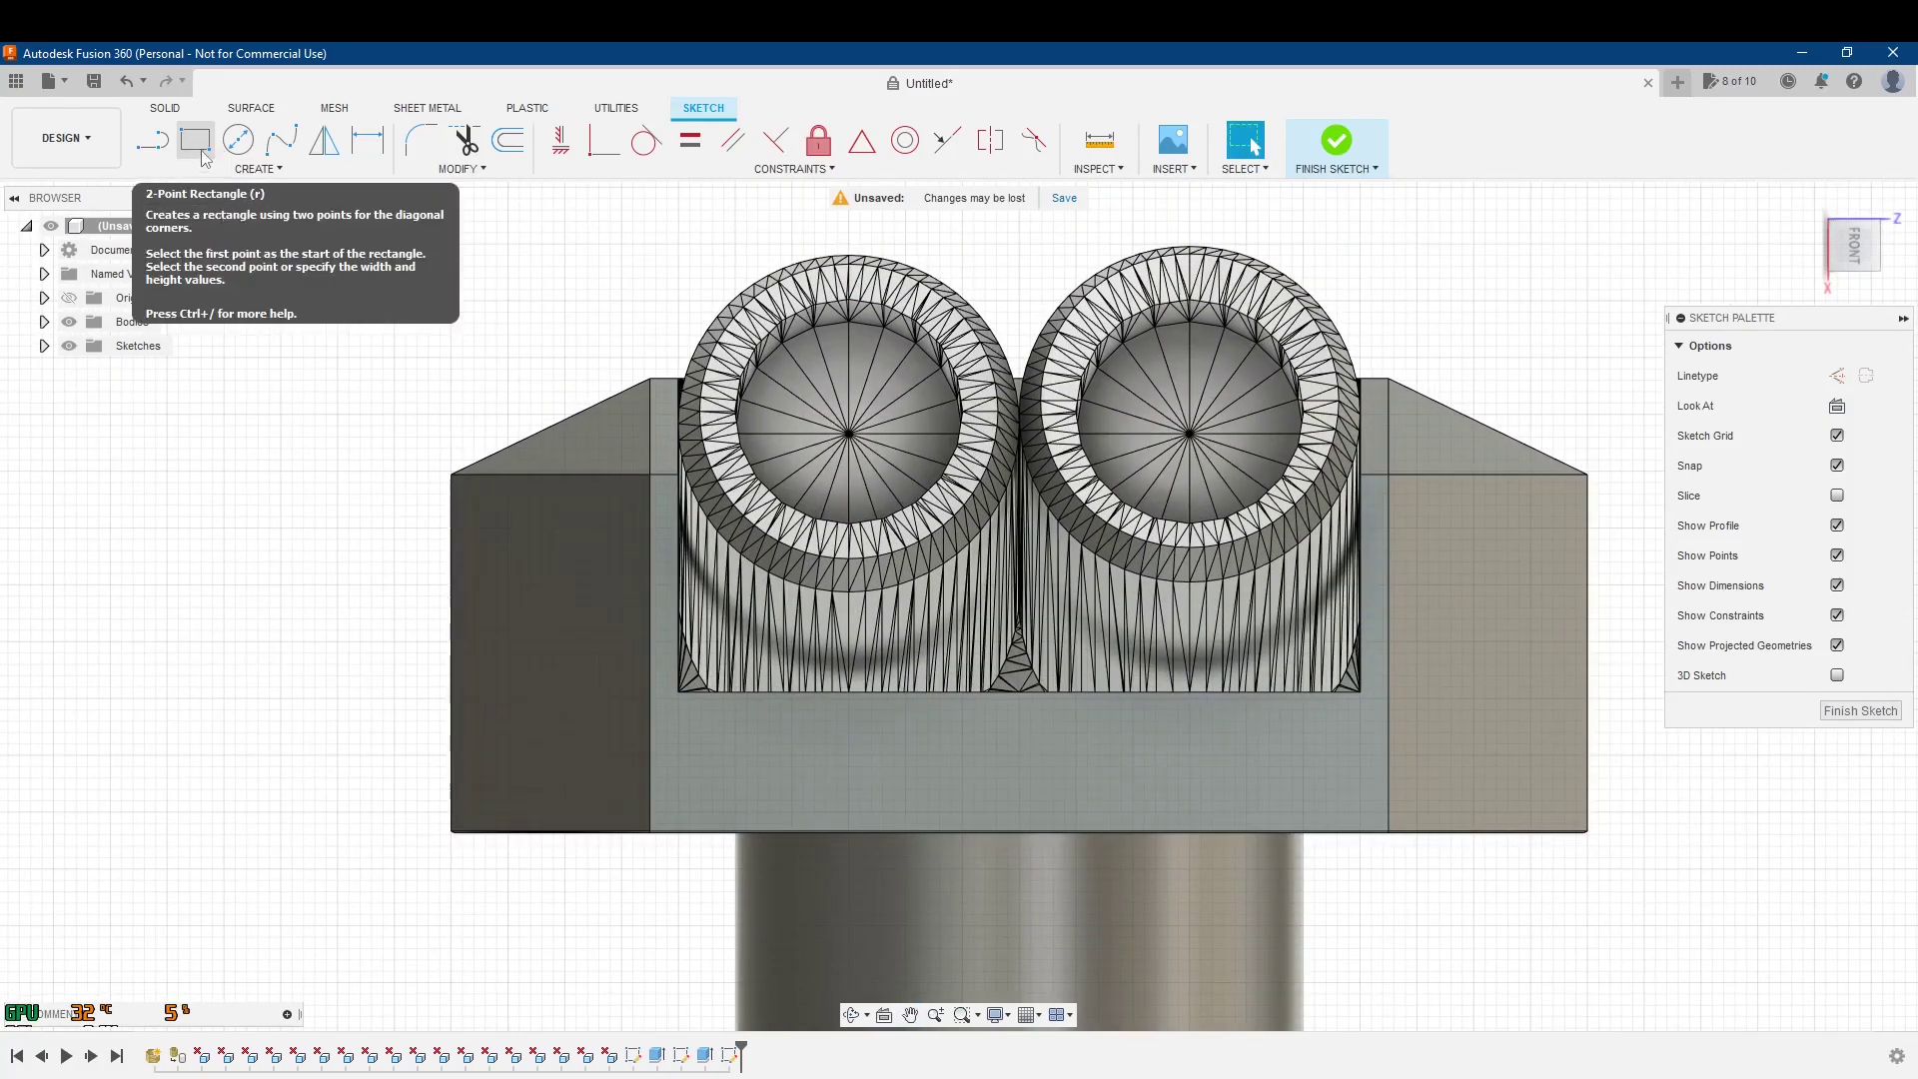
- Draw a rectangle about 5.2 mm tall from the recess's lower corner to above the barrels, spanning both barrels' width, and finish the sketch
left_click(200, 152)
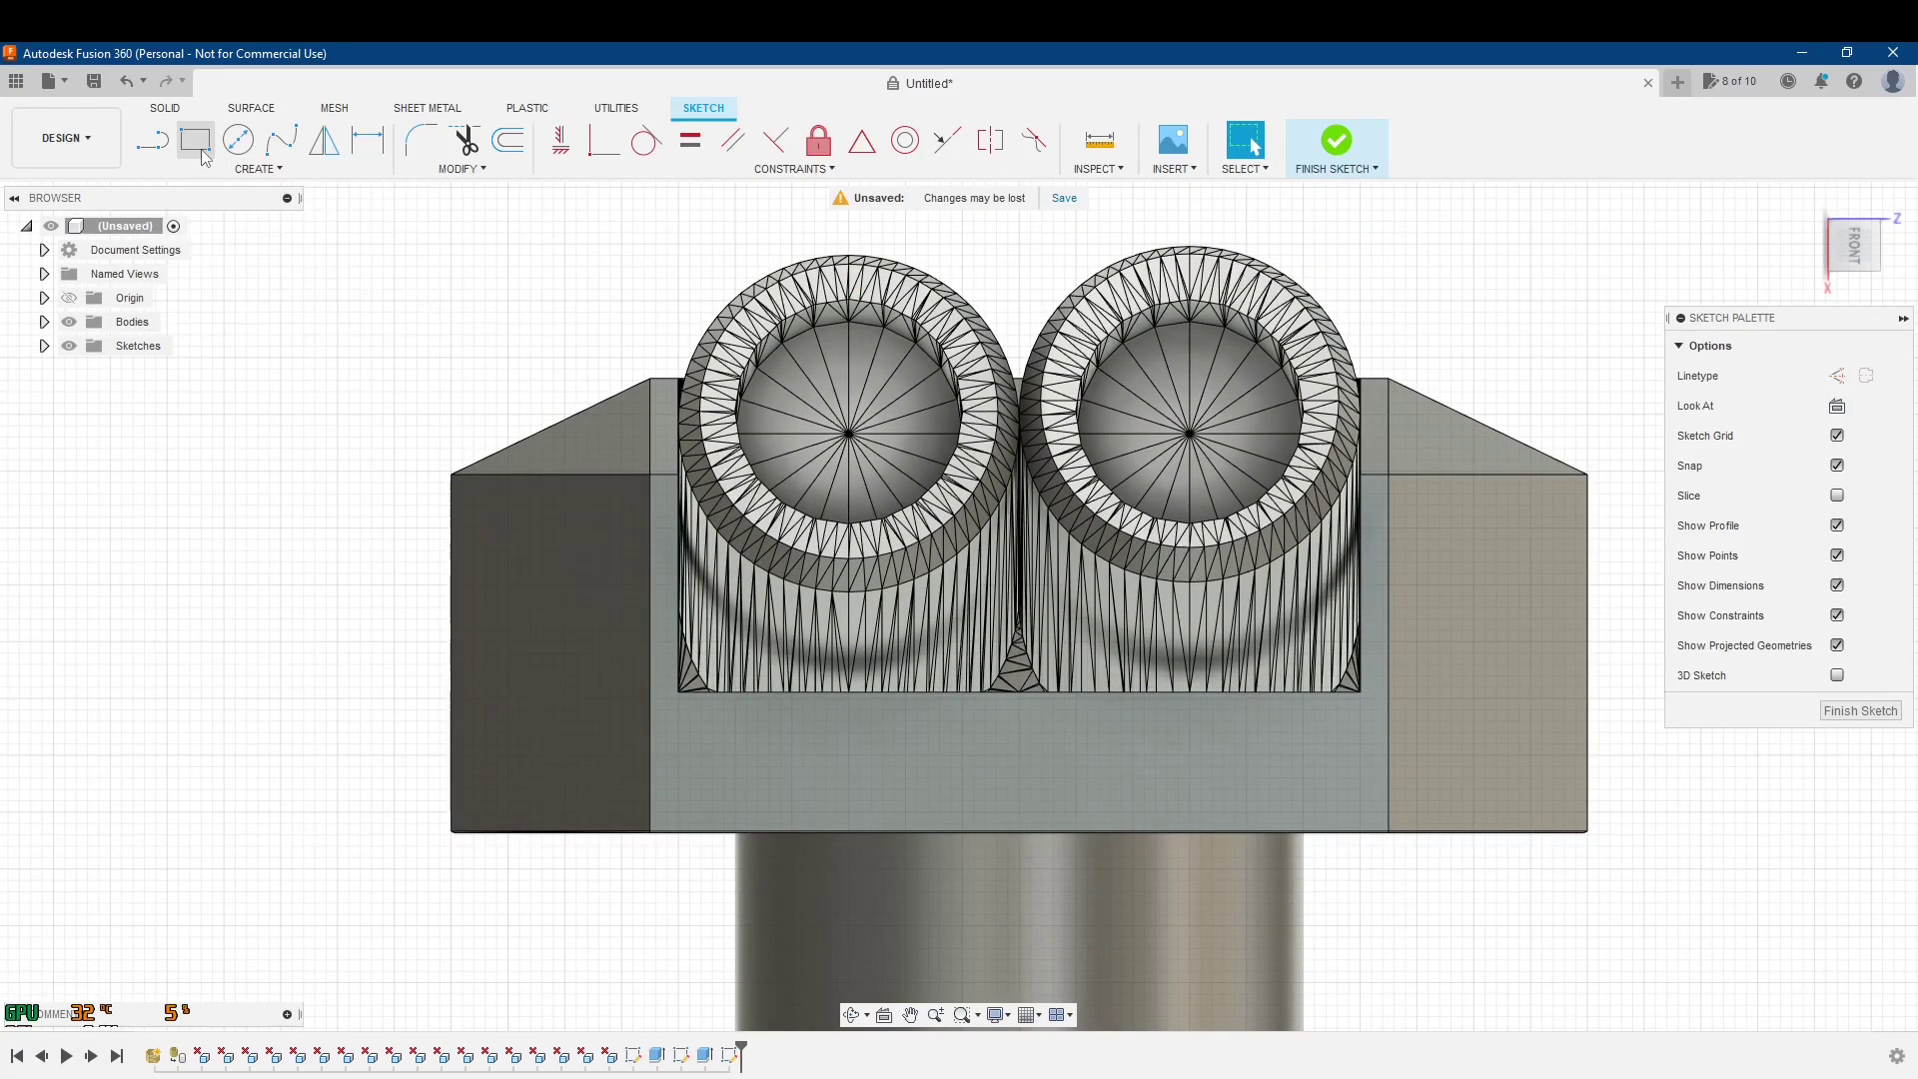
scroll(663, 703, "up", 10)
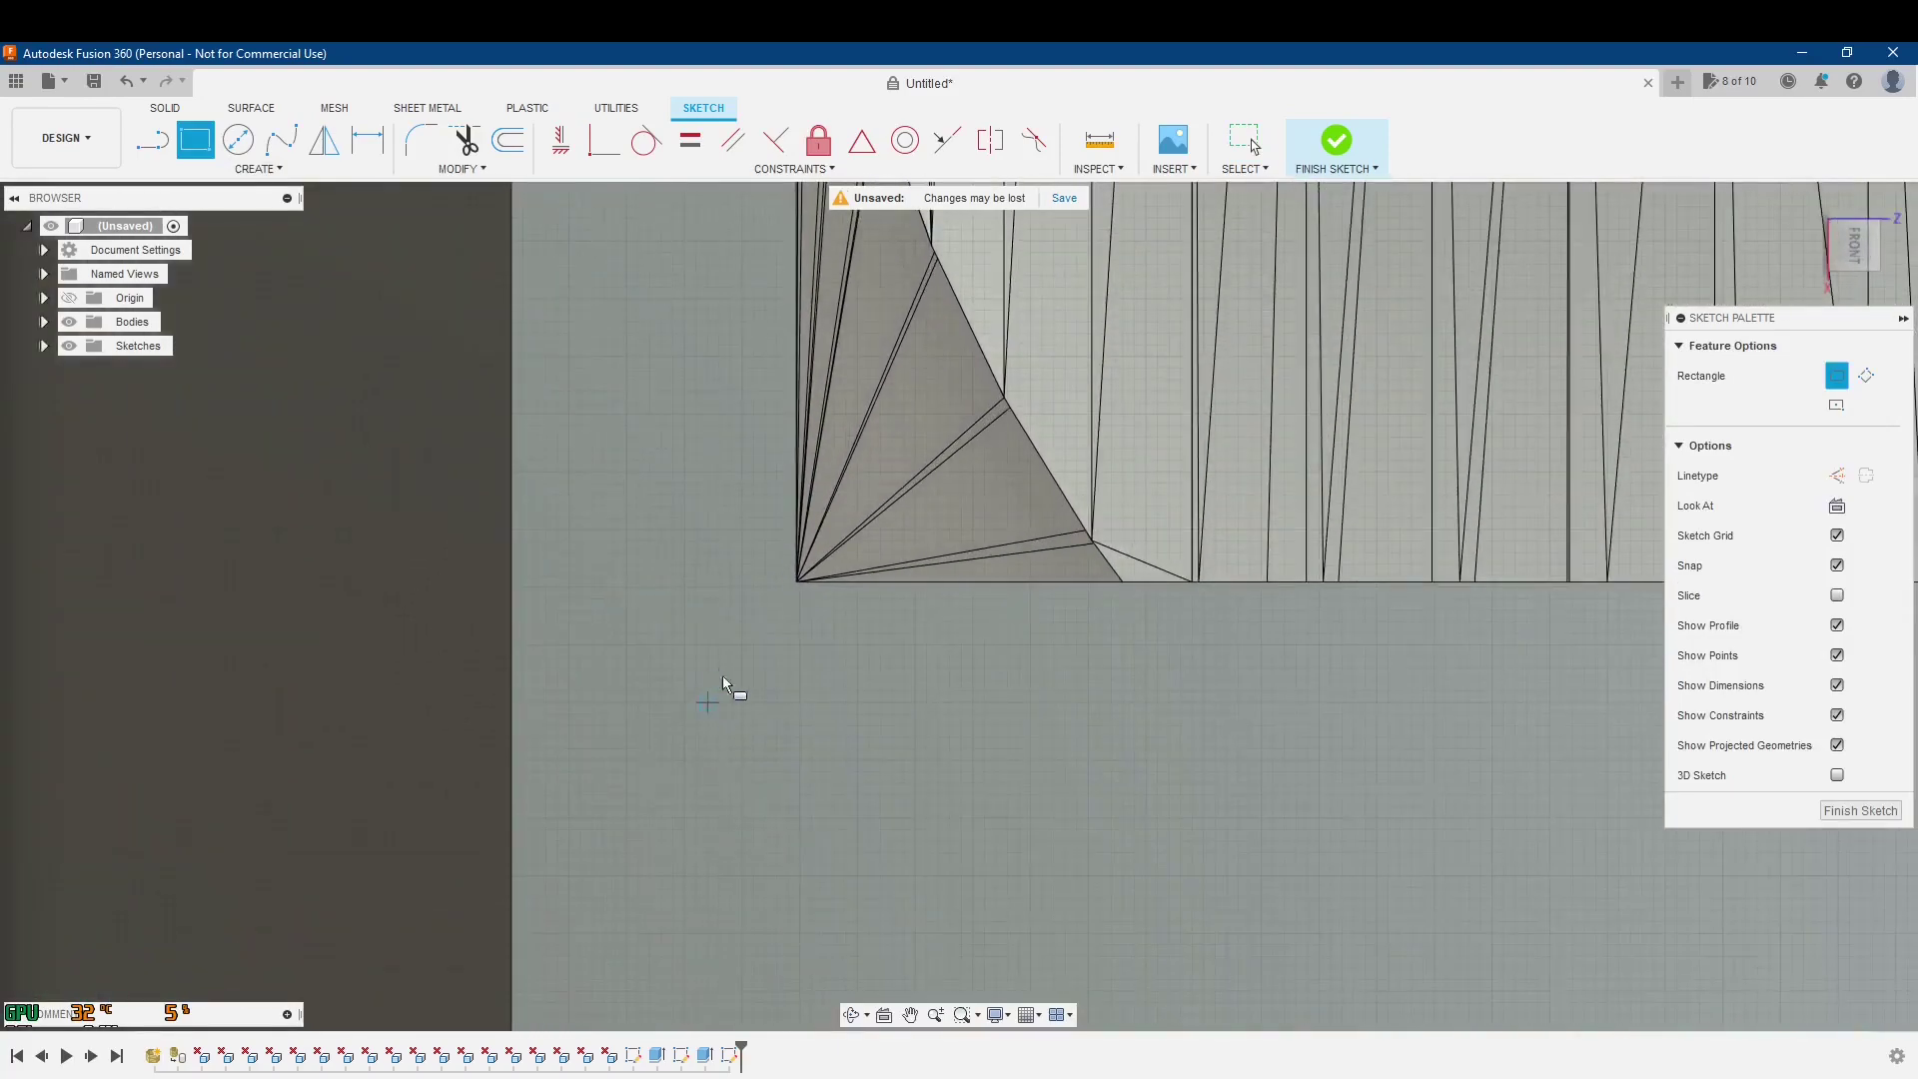
left_click(807, 568)
scroll(828, 589, "down", 10)
middle_click_drag(867, 728, 739, 928)
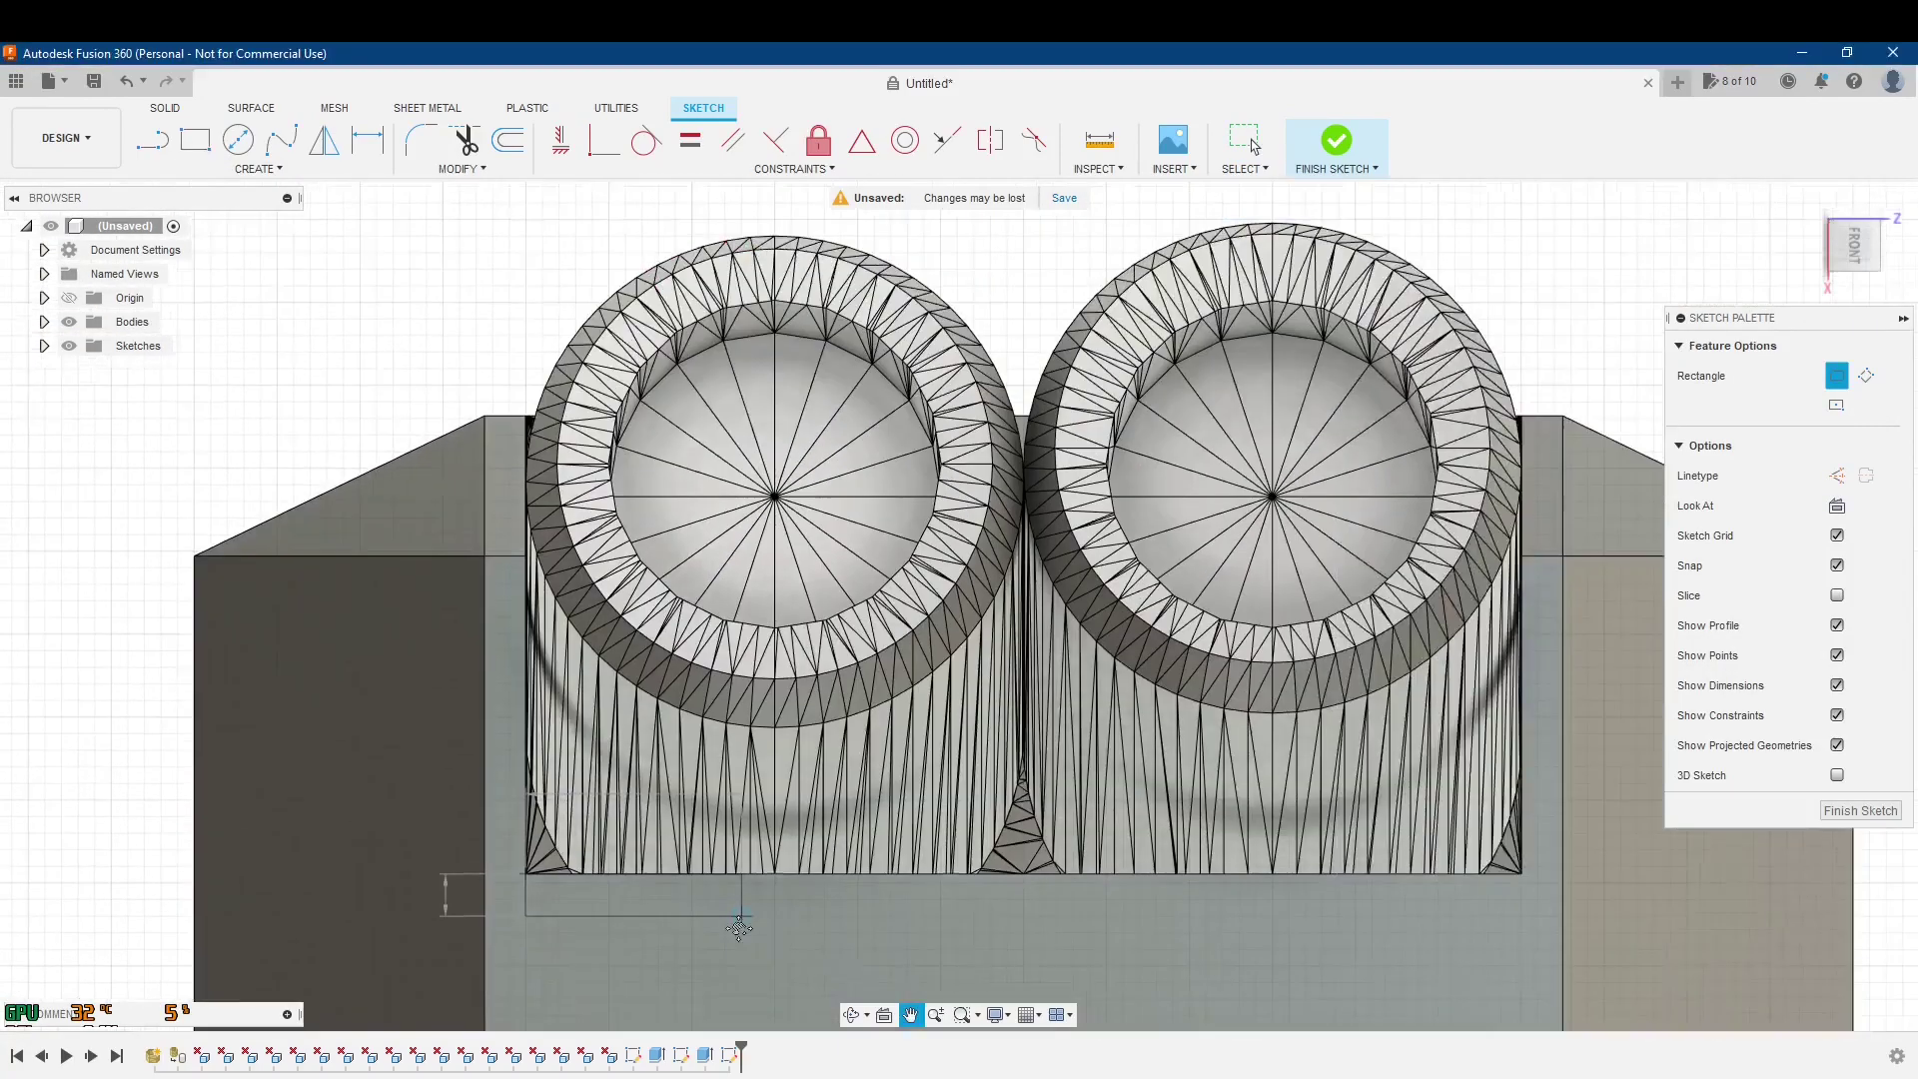
scroll(739, 929, "down", 3)
scroll(1281, 486, "up", 5)
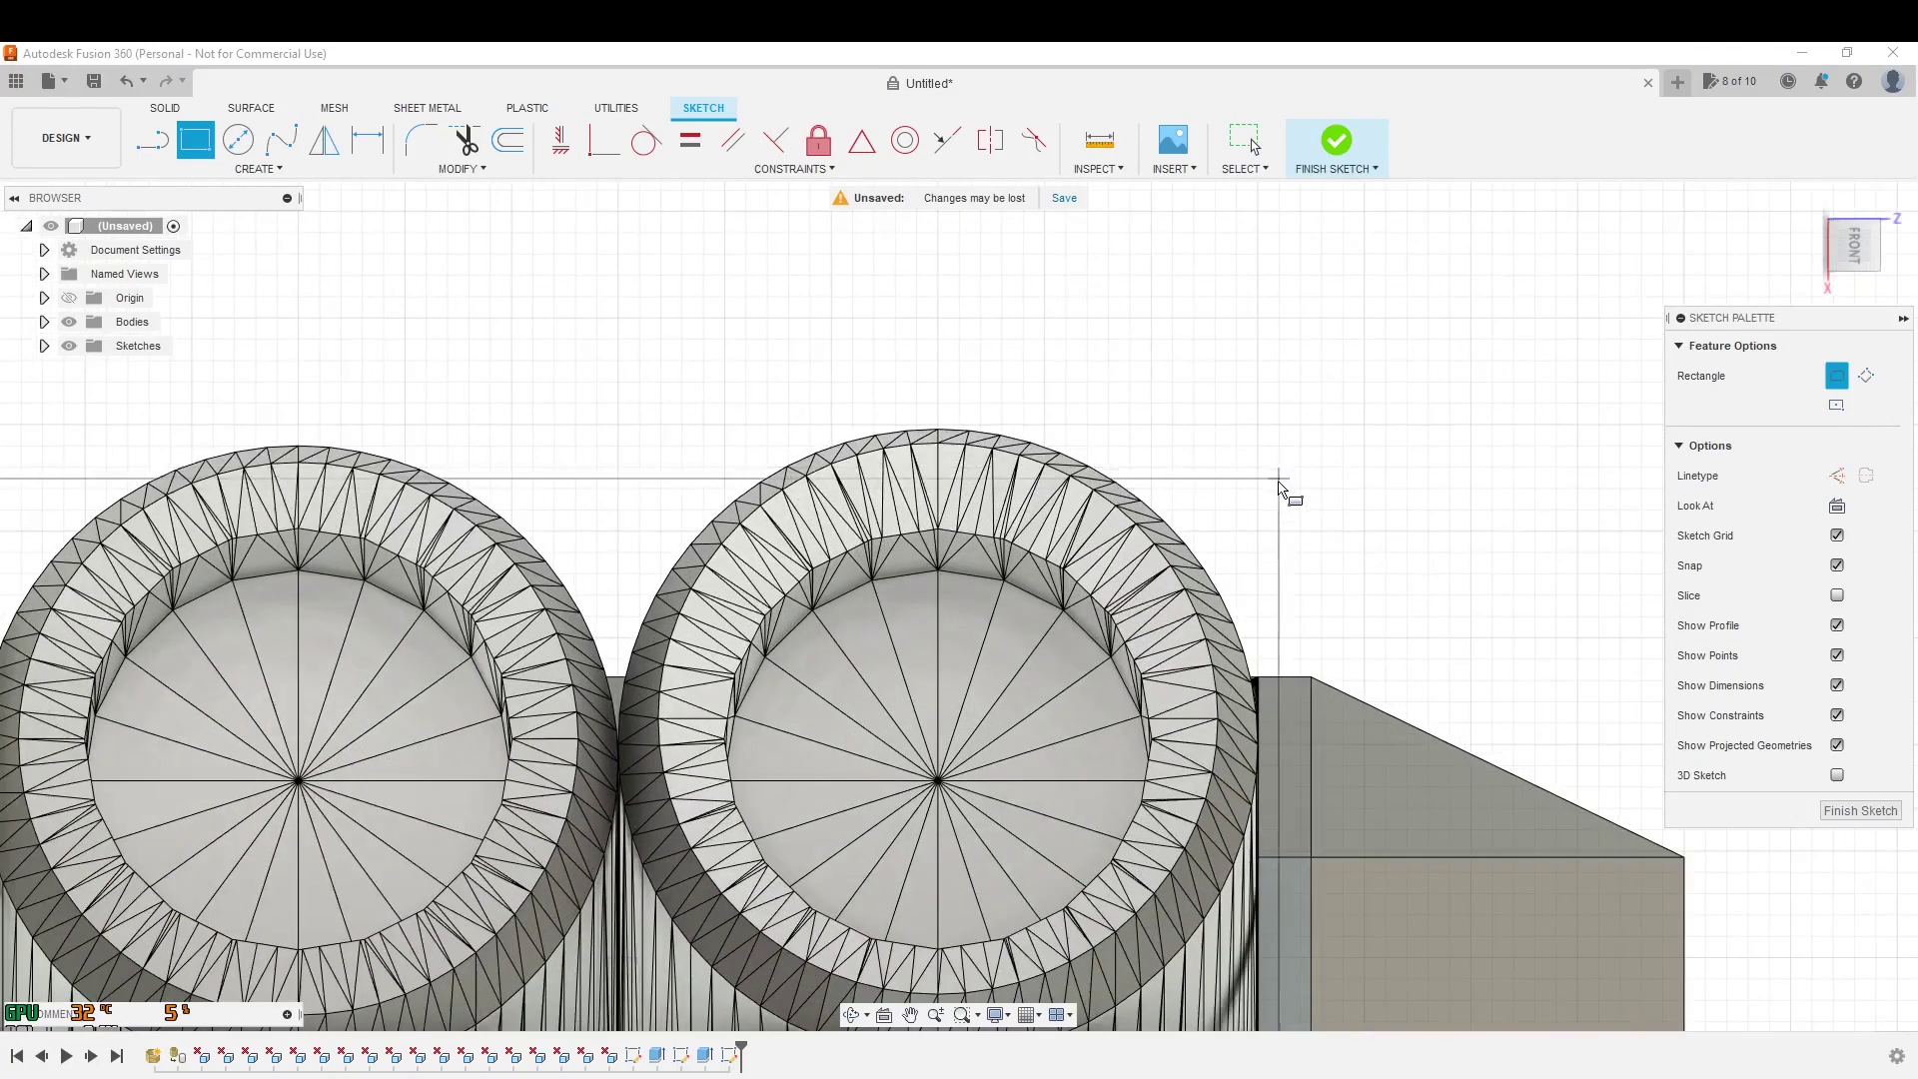
scroll(1261, 683, "up", 5)
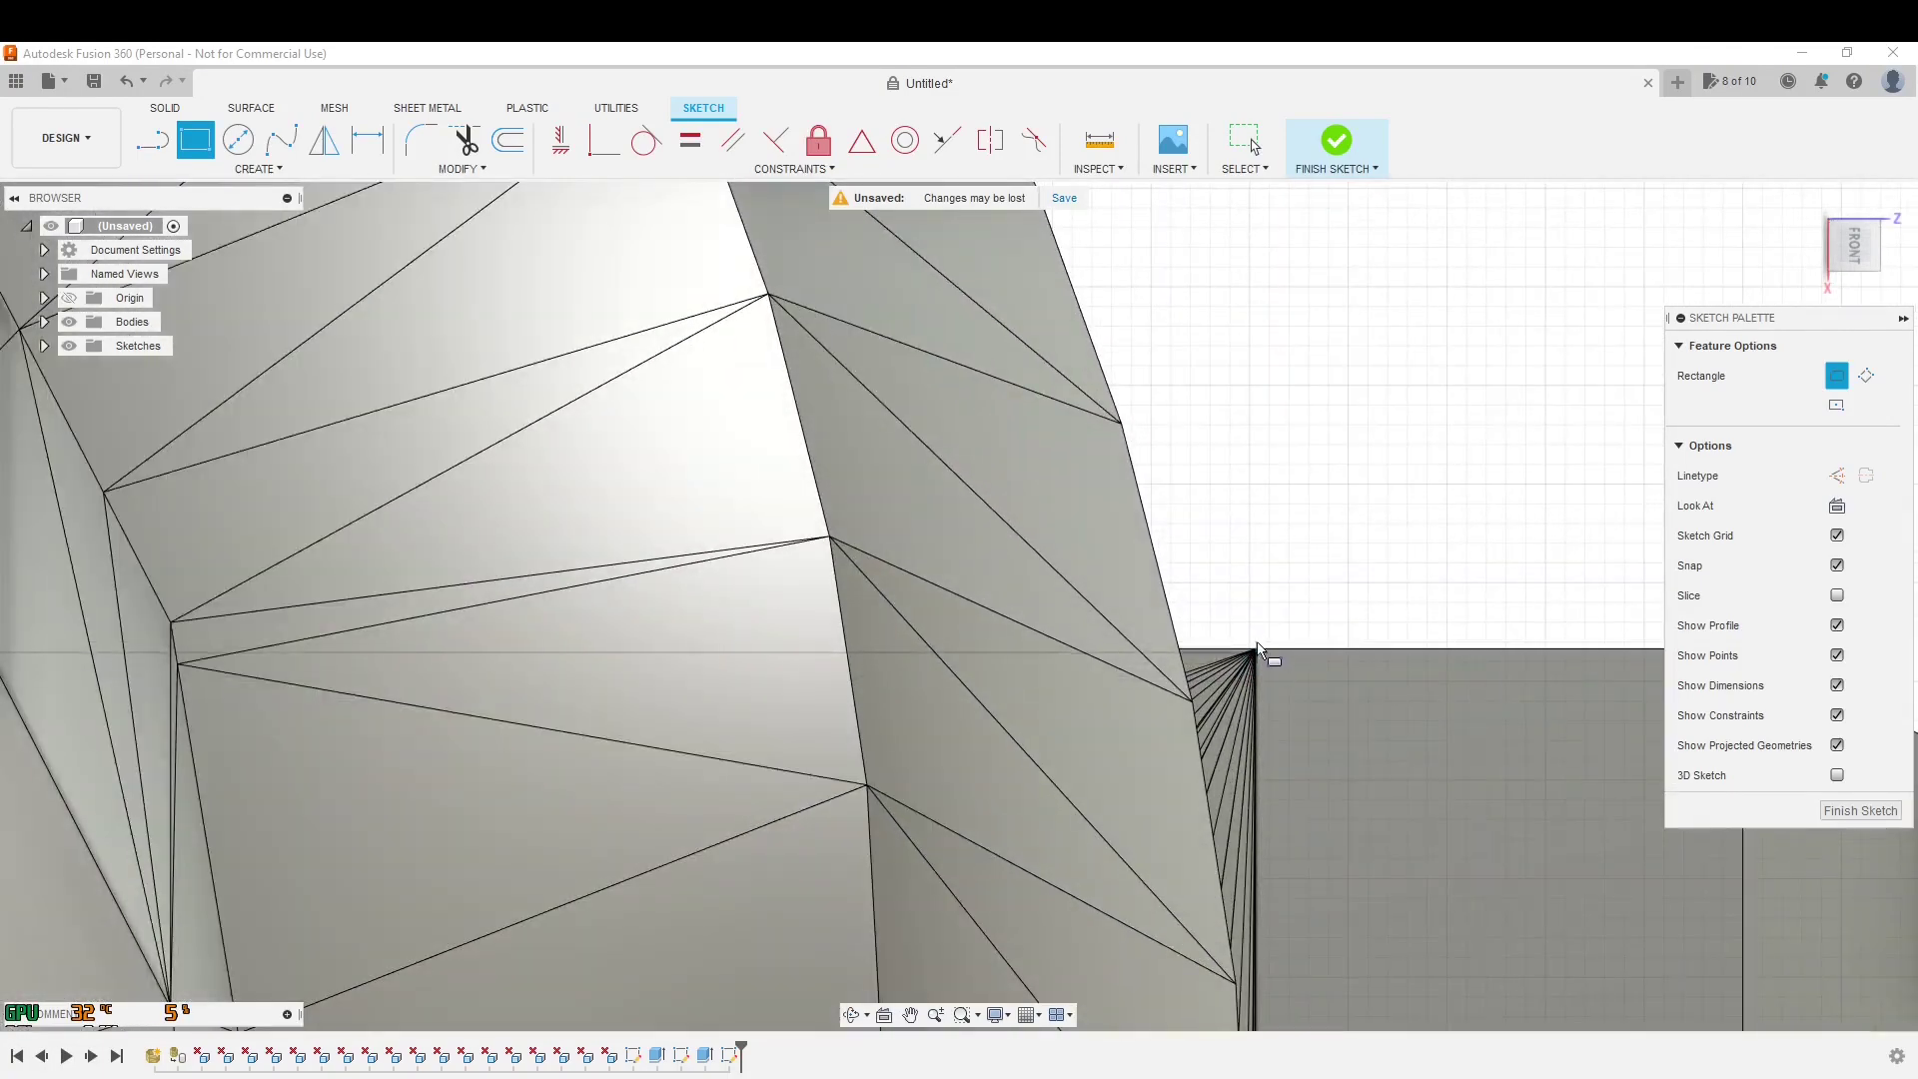
scroll(1259, 649, "down", 5)
scroll(1262, 649, "up", 1)
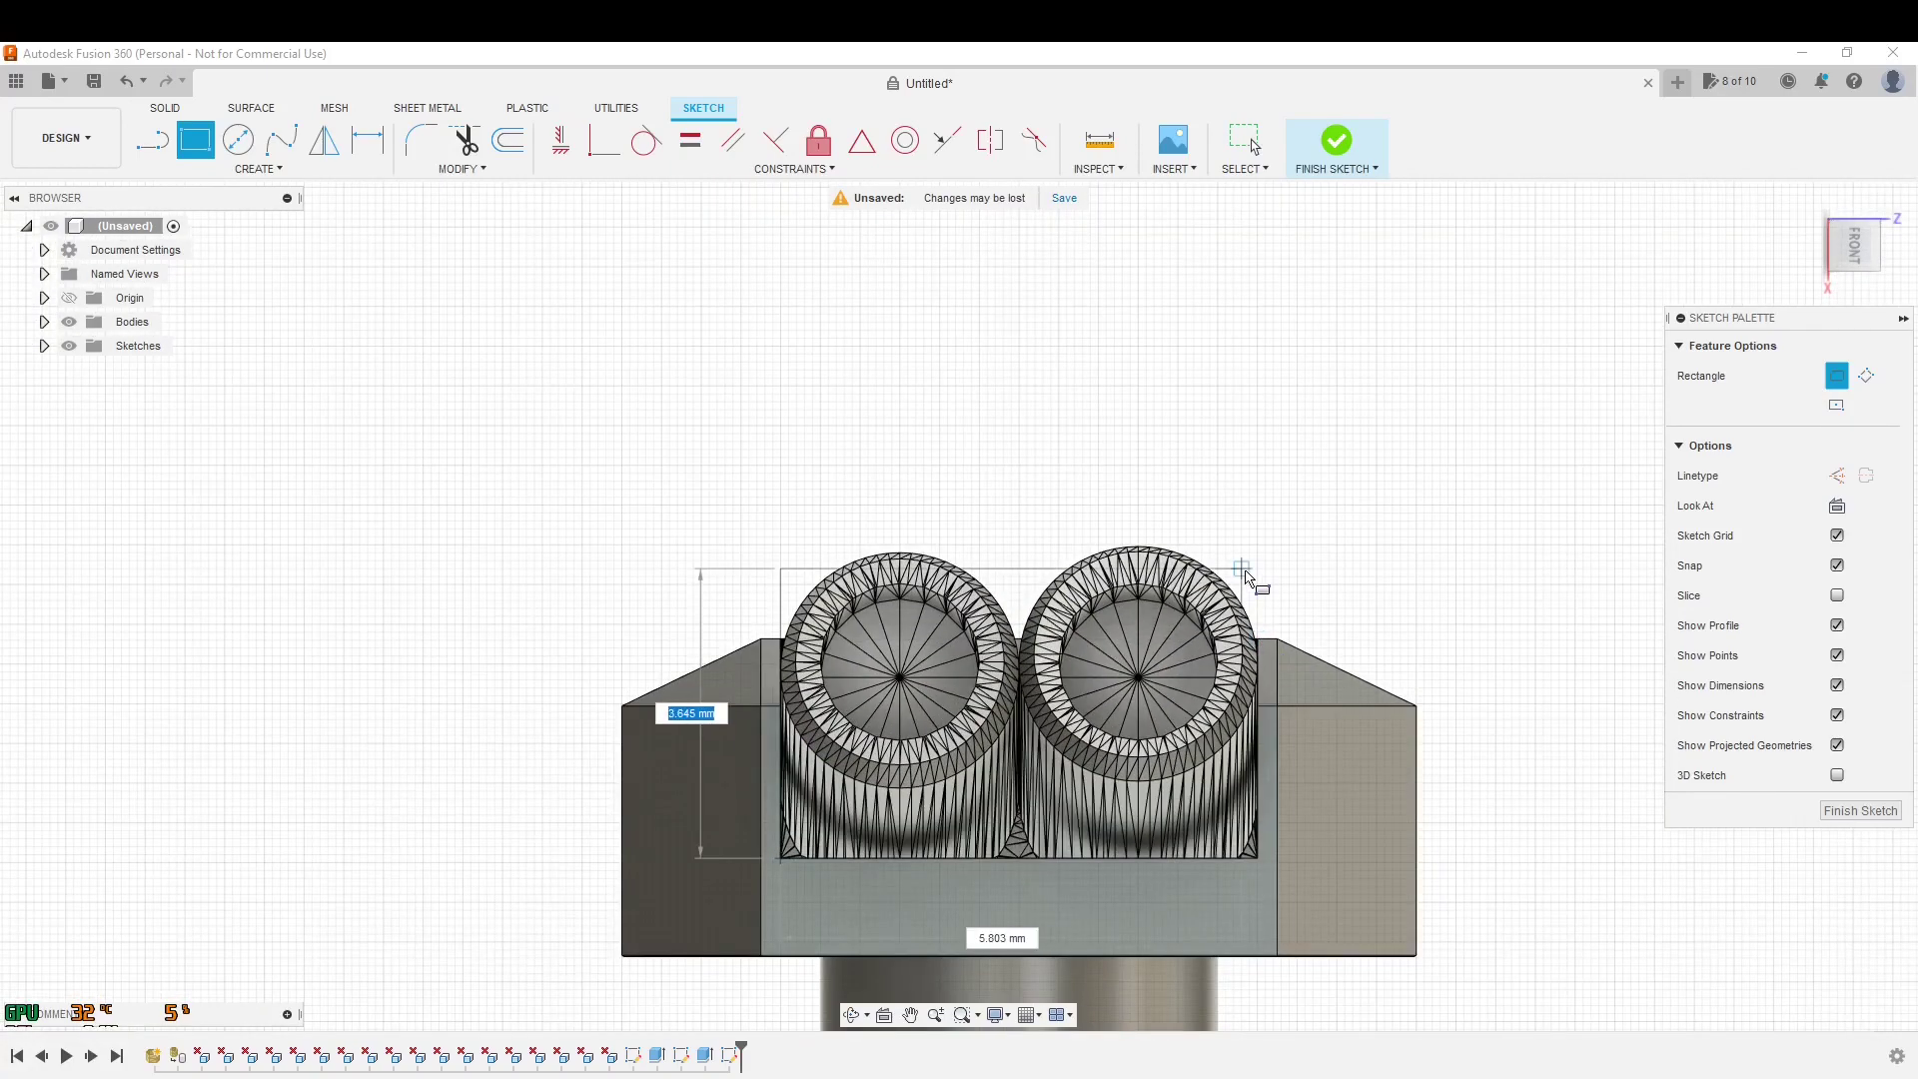
left_click(1258, 442)
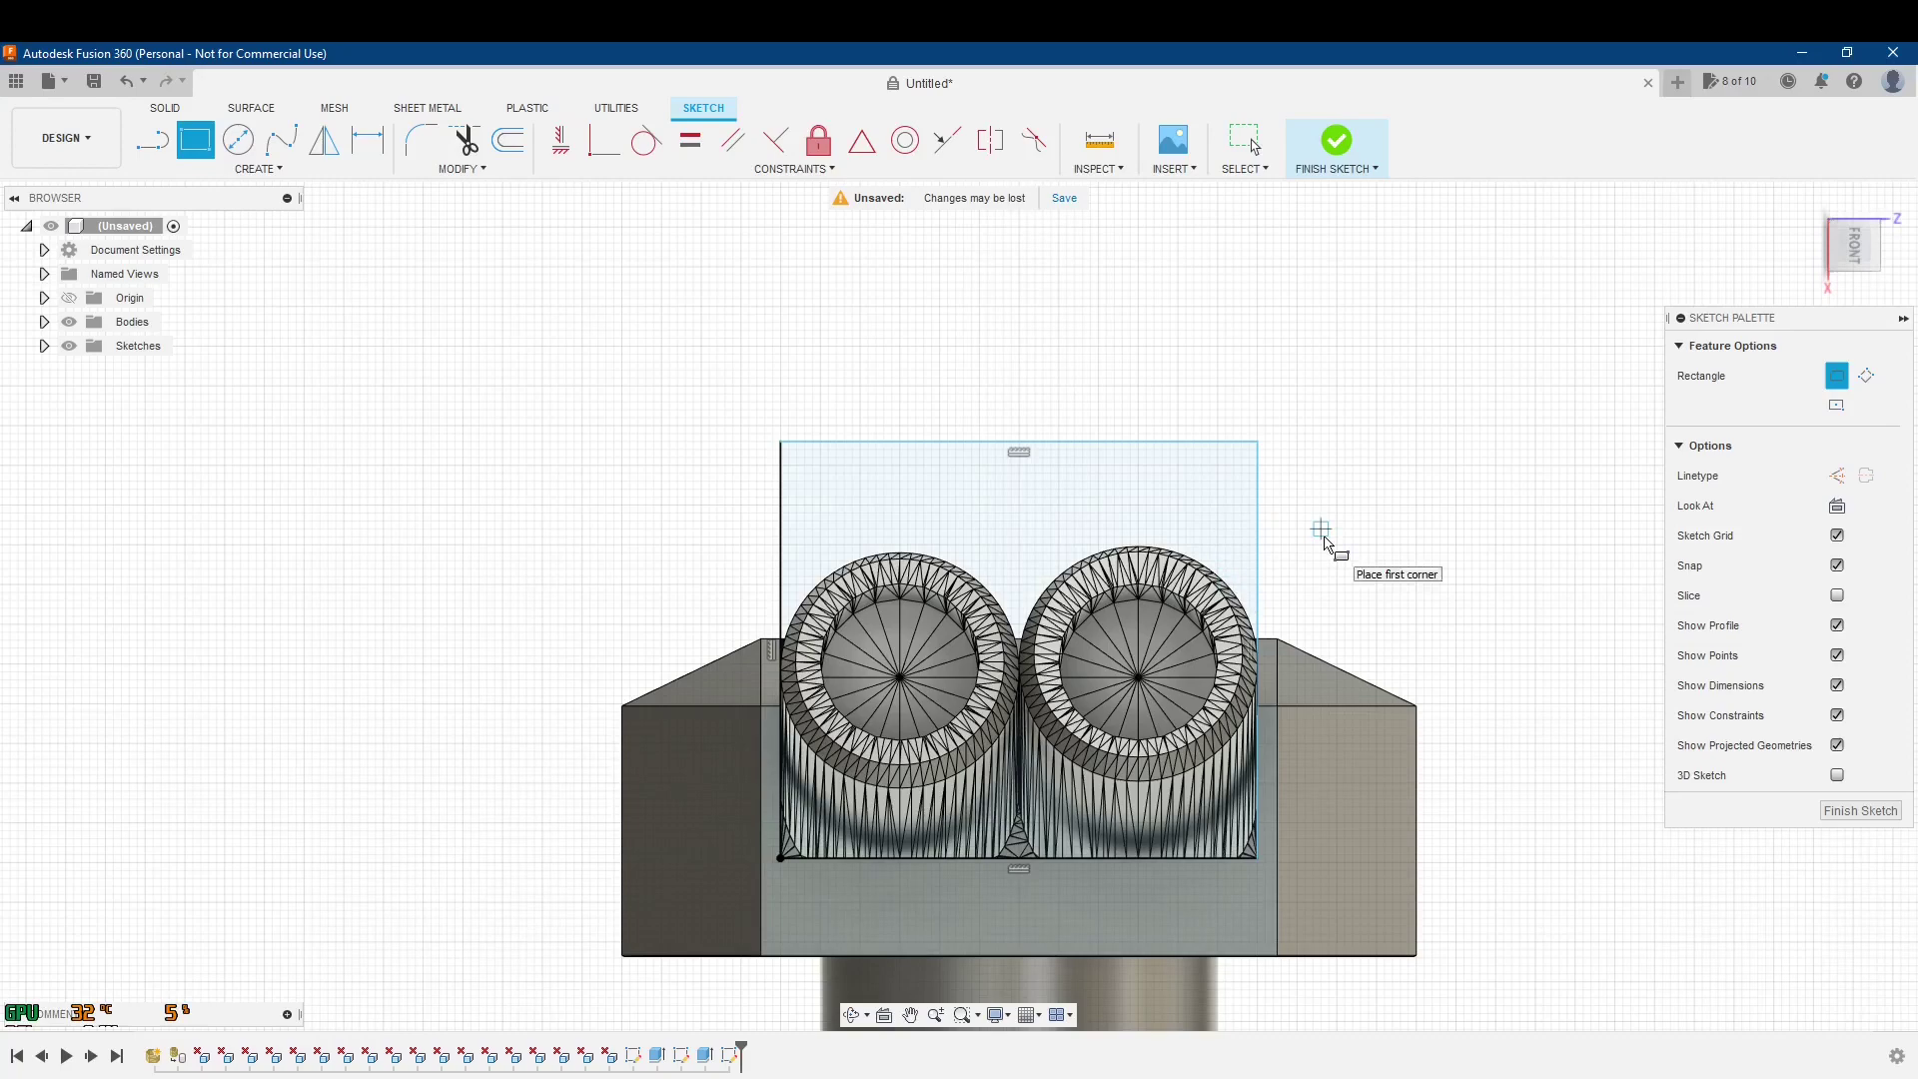
key("Escape")
middle_click_drag(1353, 521, 1391, 522, "shift")
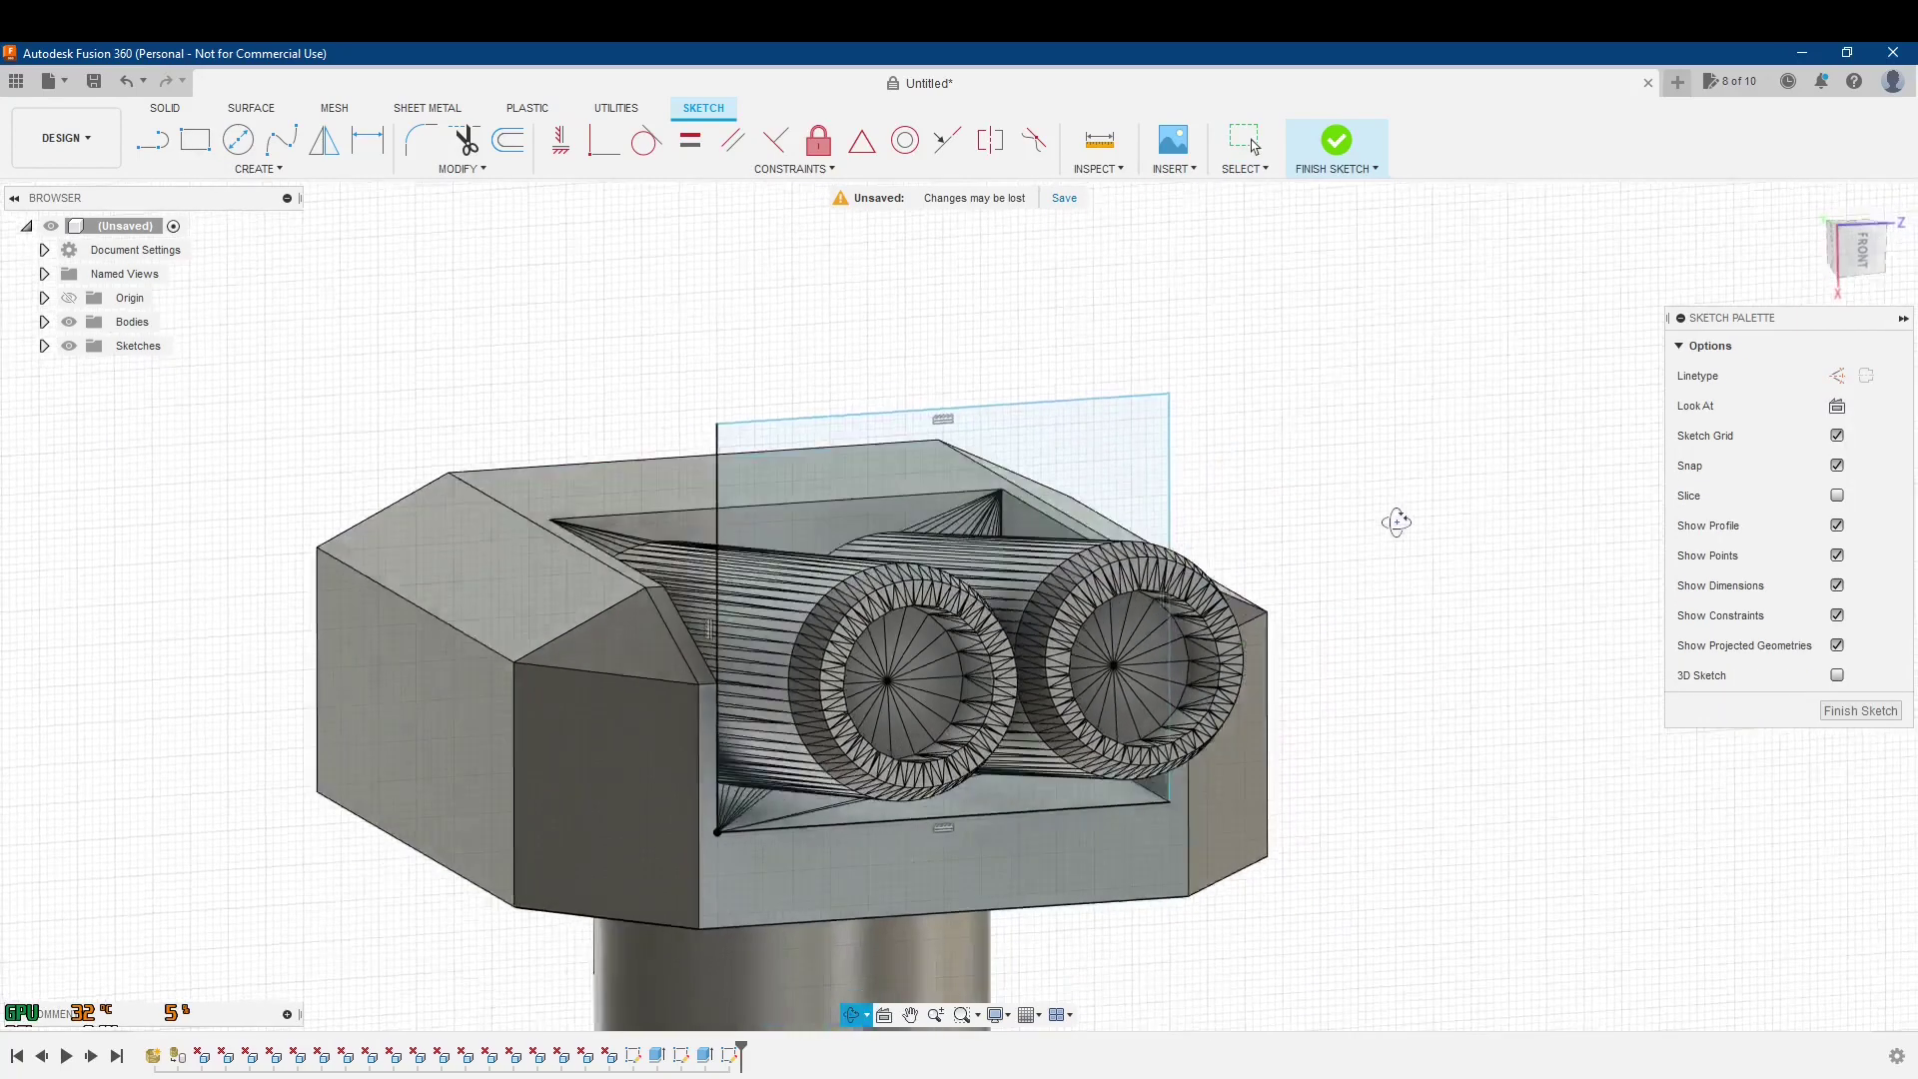
left_click(1337, 139)
- Start a two-sided extrude cut of the rectangle and extend its first side 6.2 mm forward past the muzzles
middle_click_drag(871, 226, 899, 246, "shift")
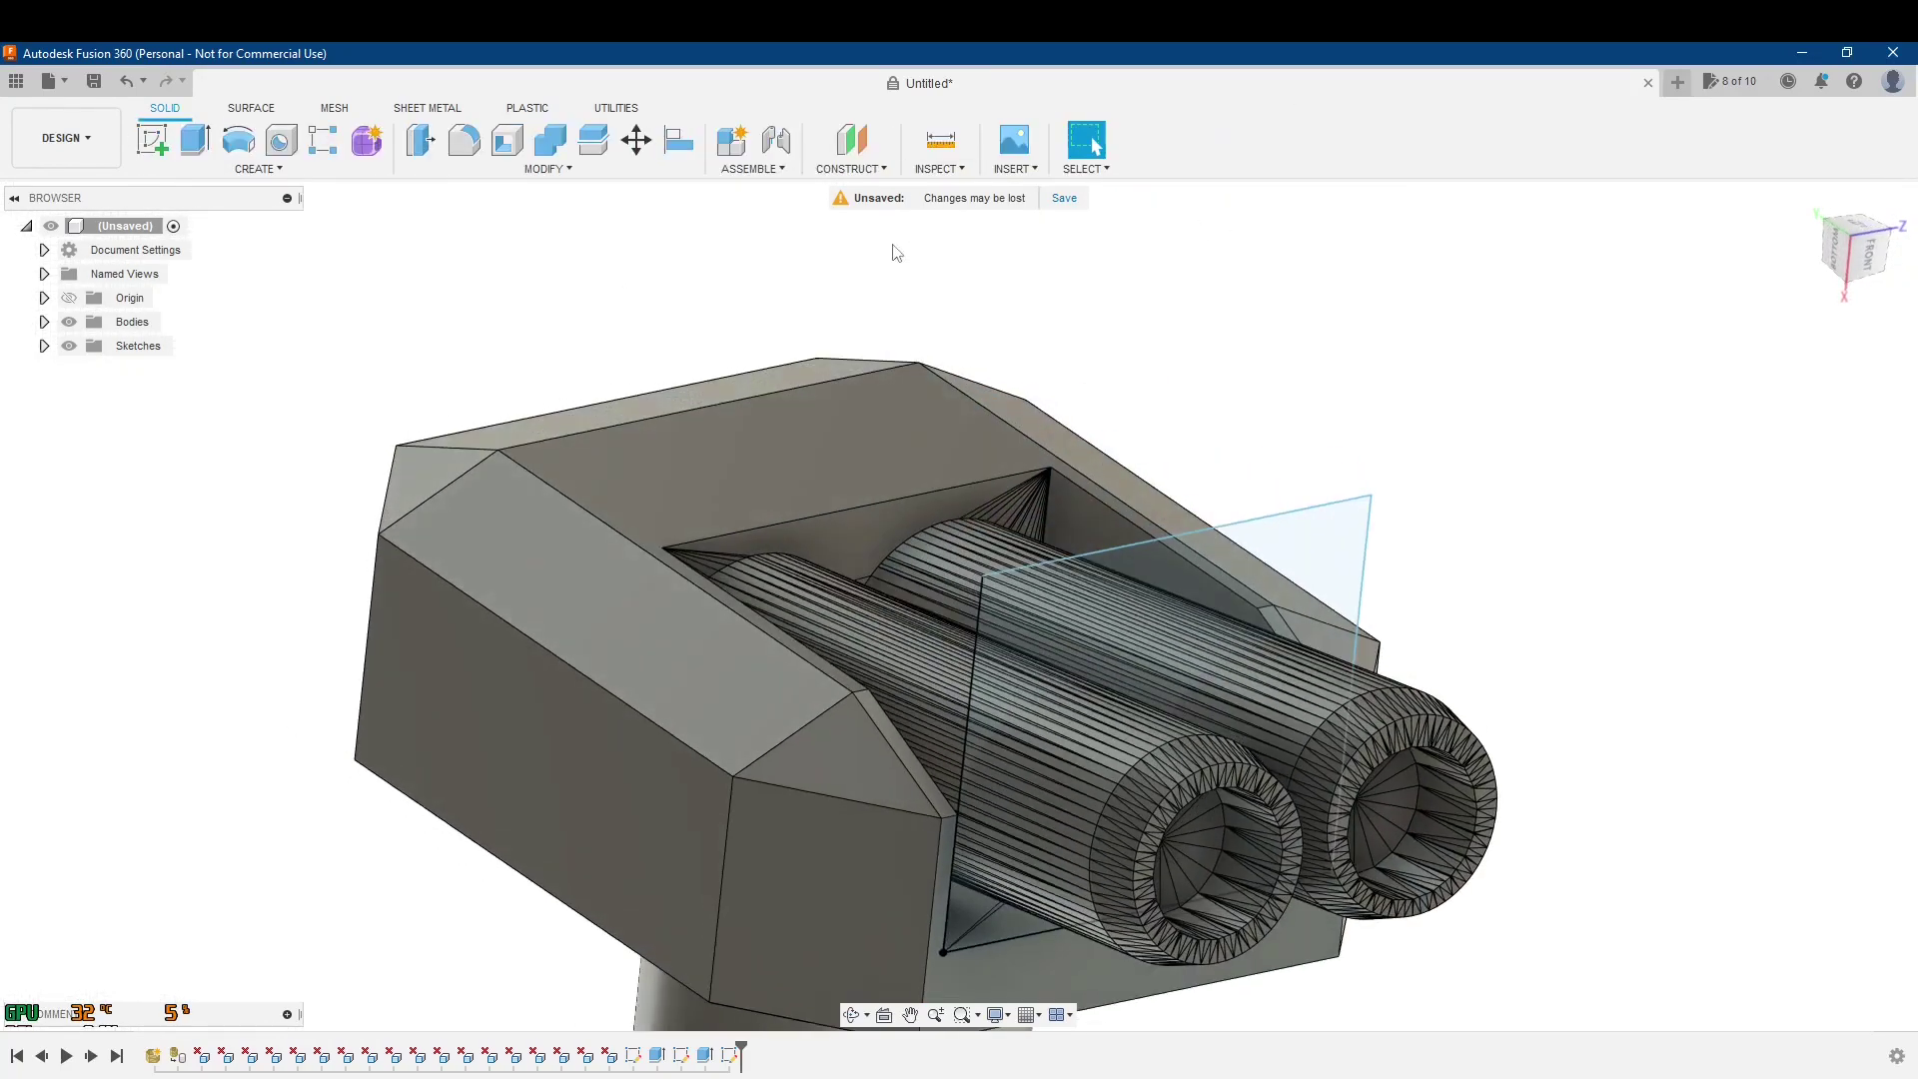
left_click(195, 141)
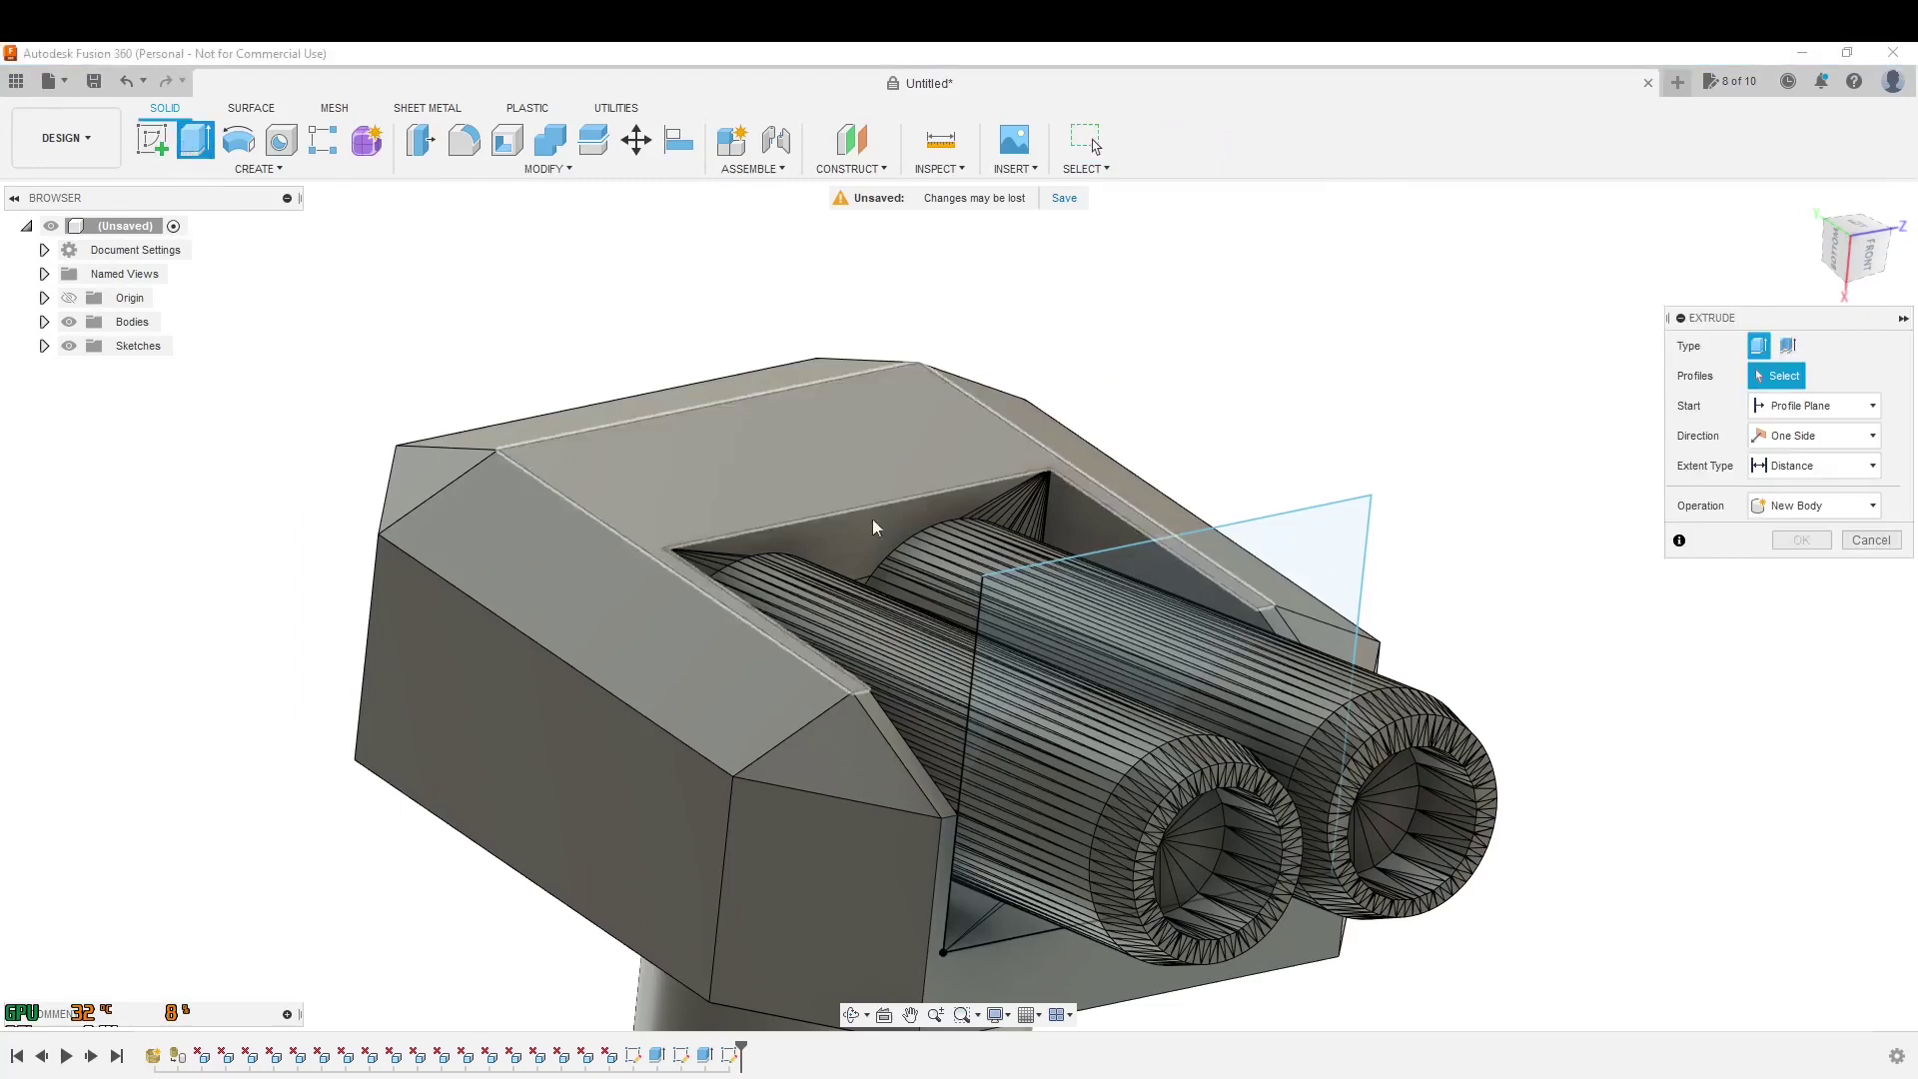
left_click(1328, 562)
mouse_move(1328, 561)
middle_mouse_down("shift")
mouse_move(1478, 462)
mouse_move(1257, 715)
middle_mouse_up("shift")
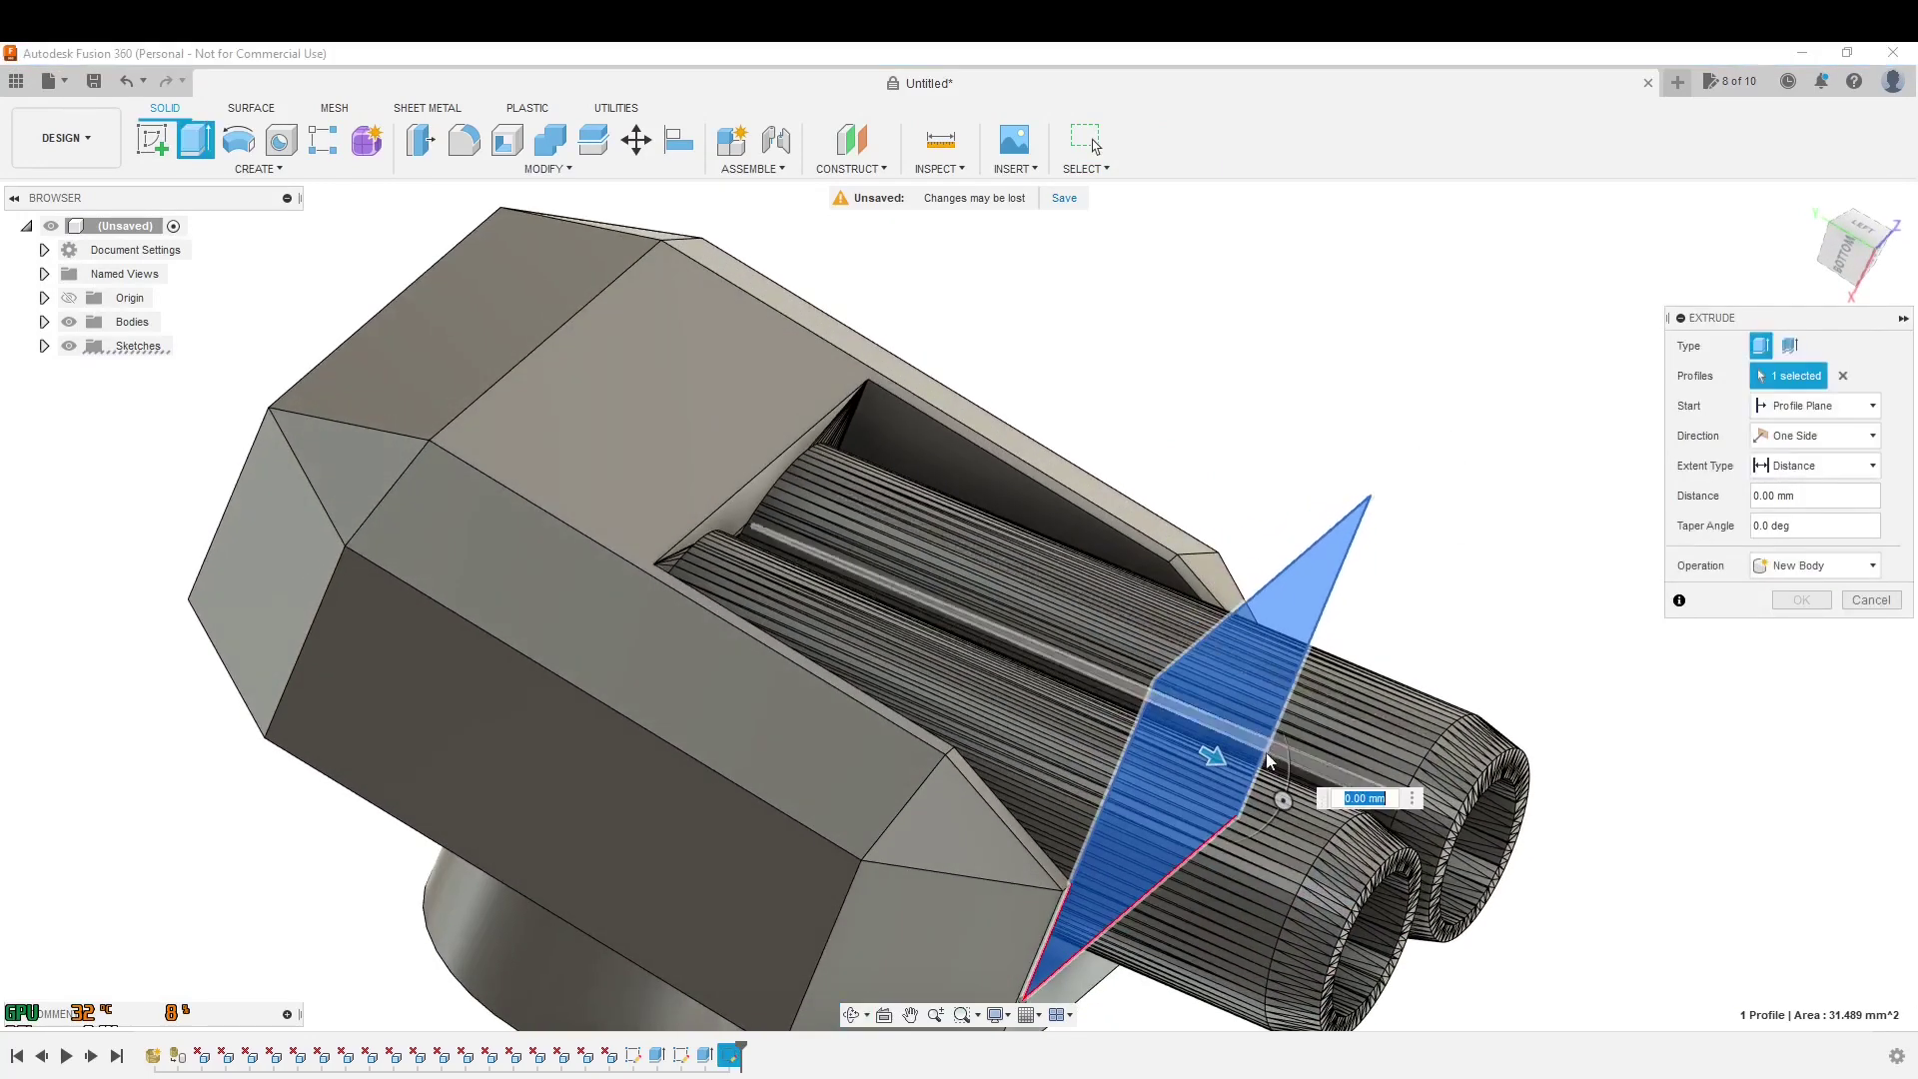
left_click(1816, 466)
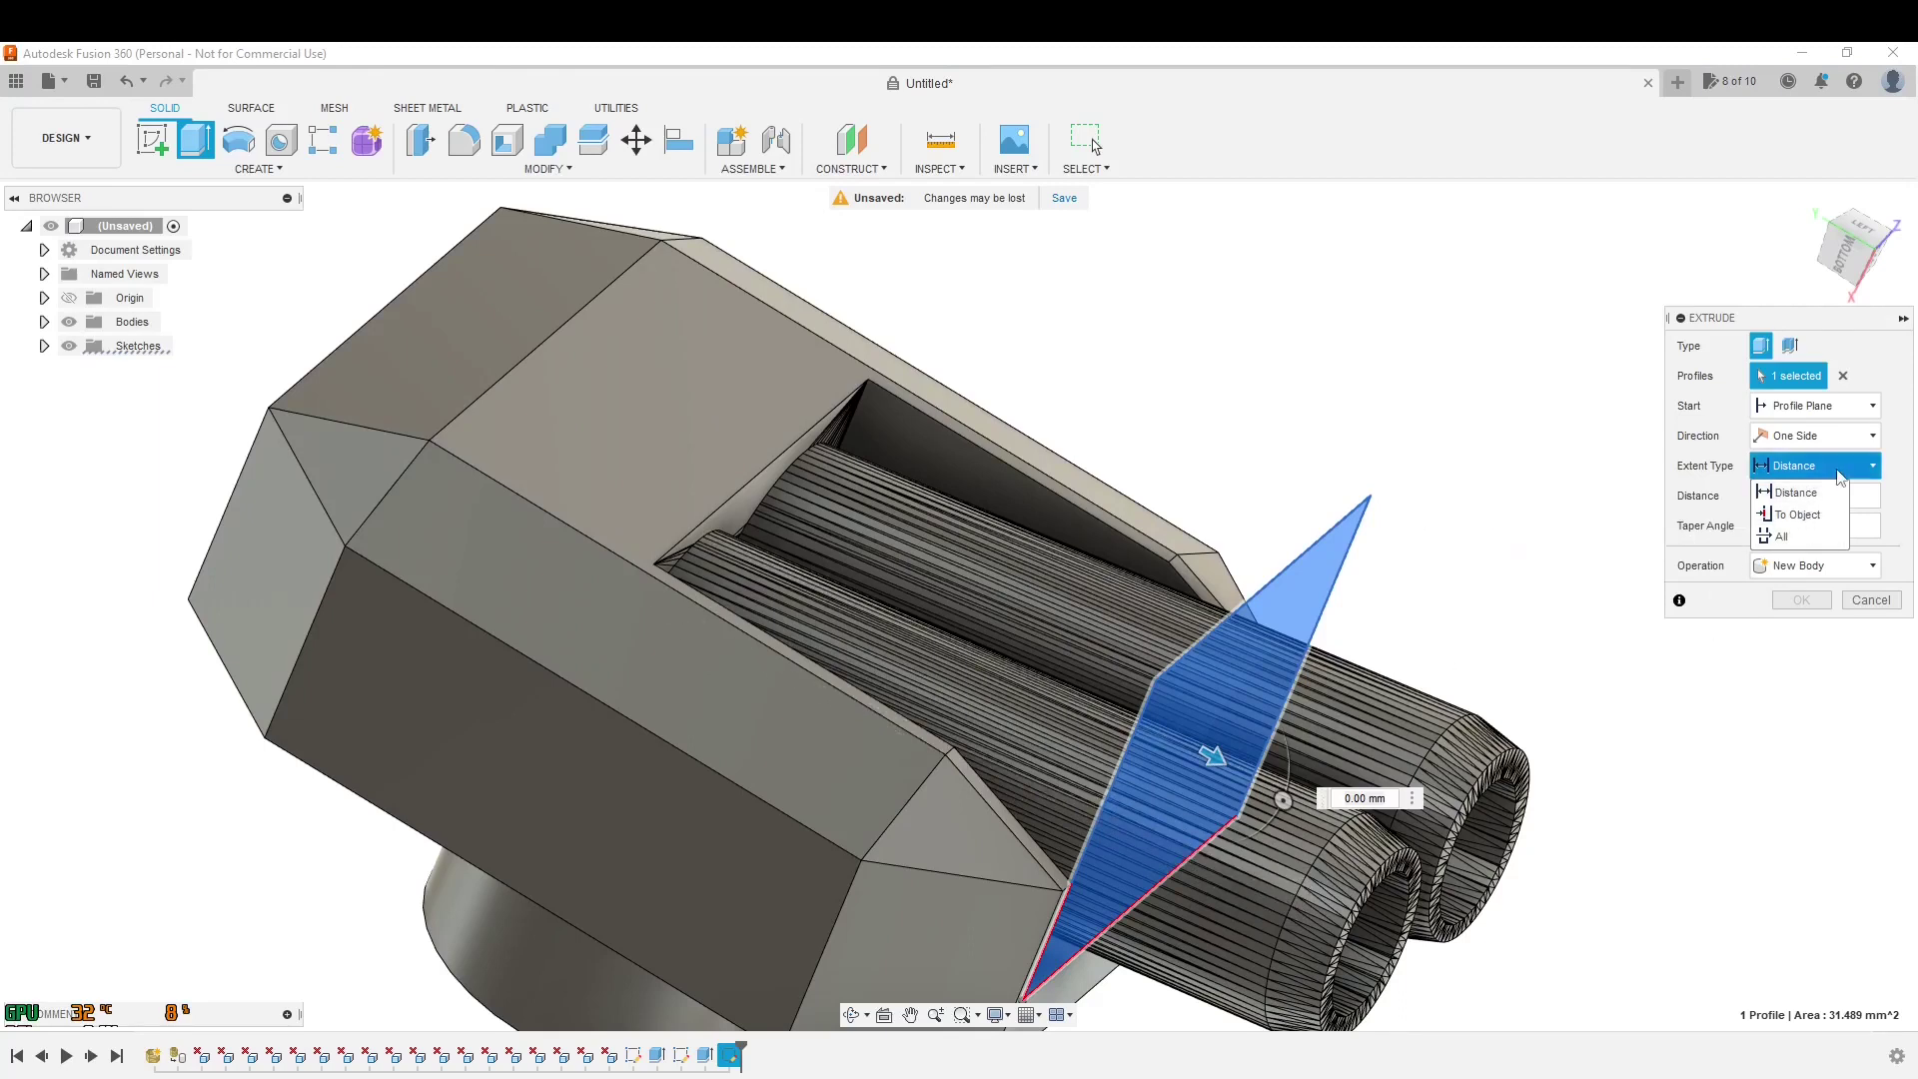
left_click(1837, 438)
left_click(1798, 484)
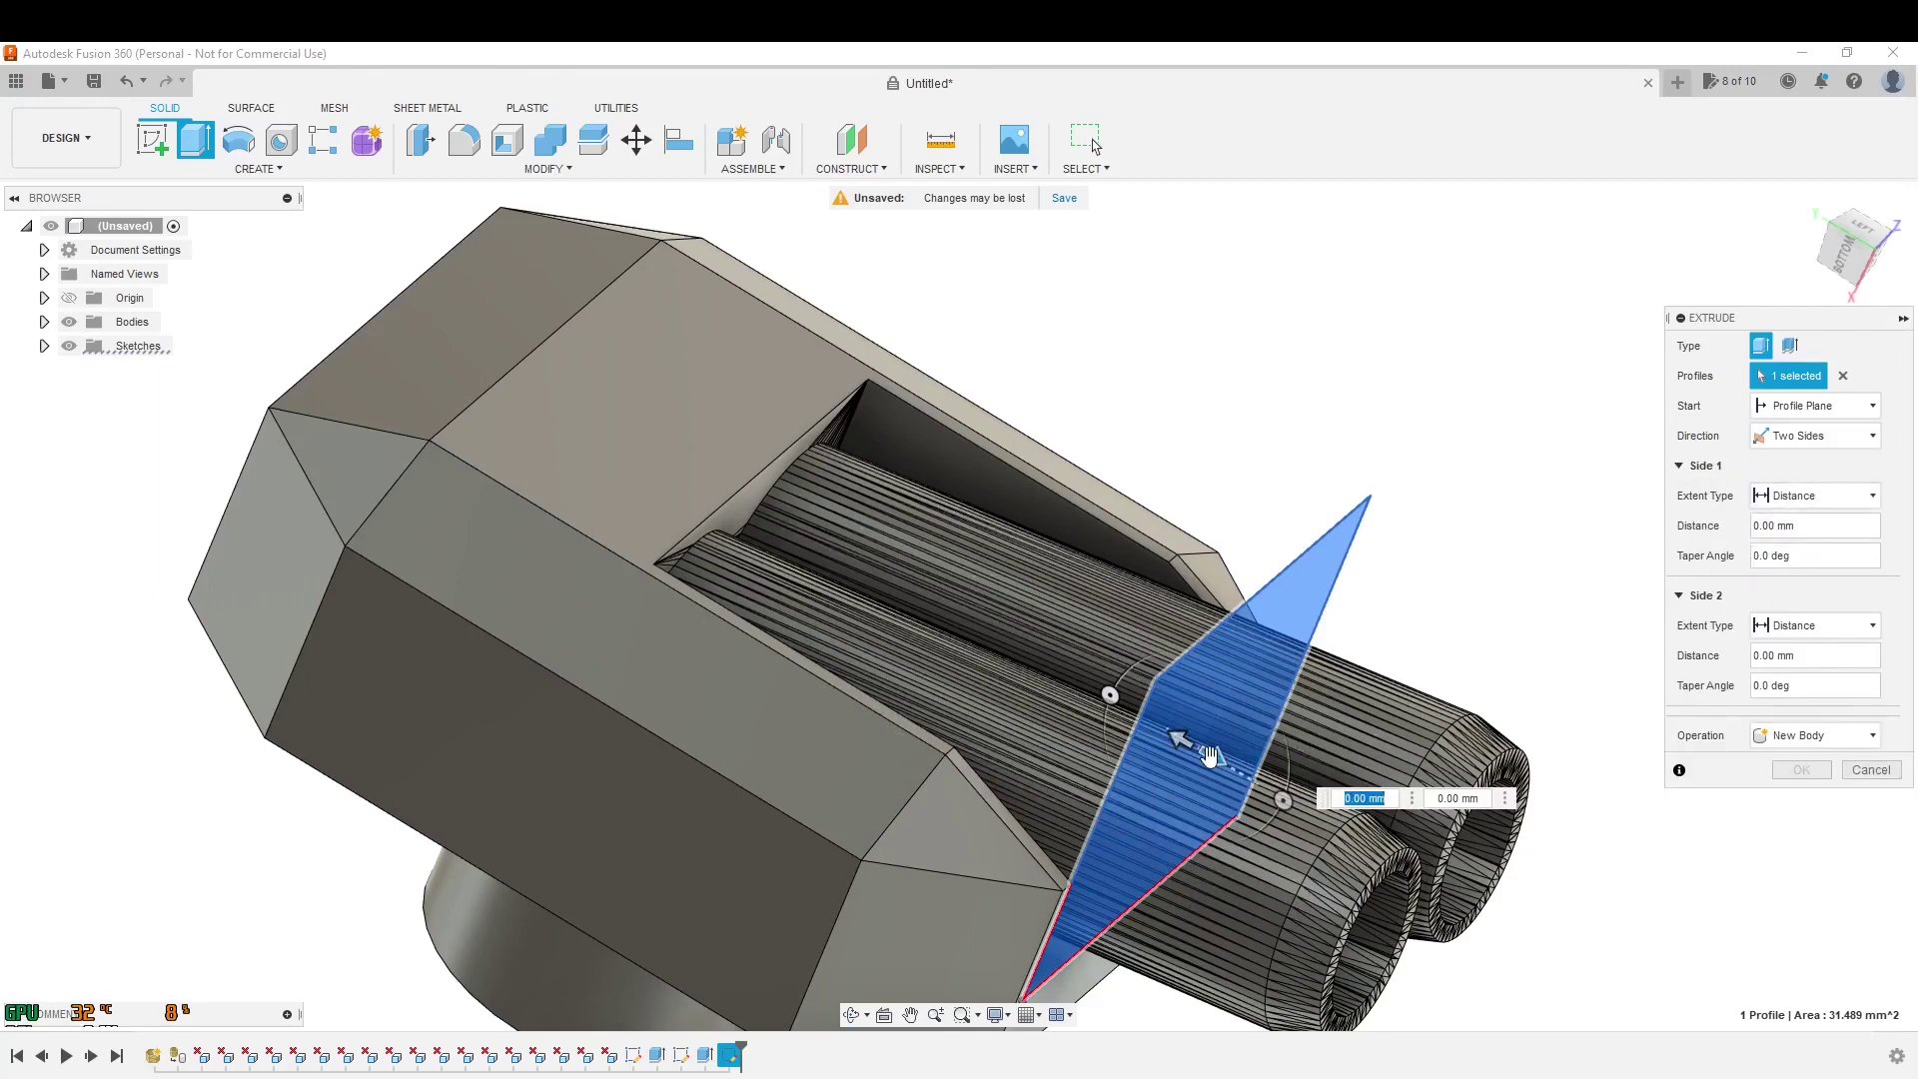
left_click_drag(1209, 756, 1623, 999)
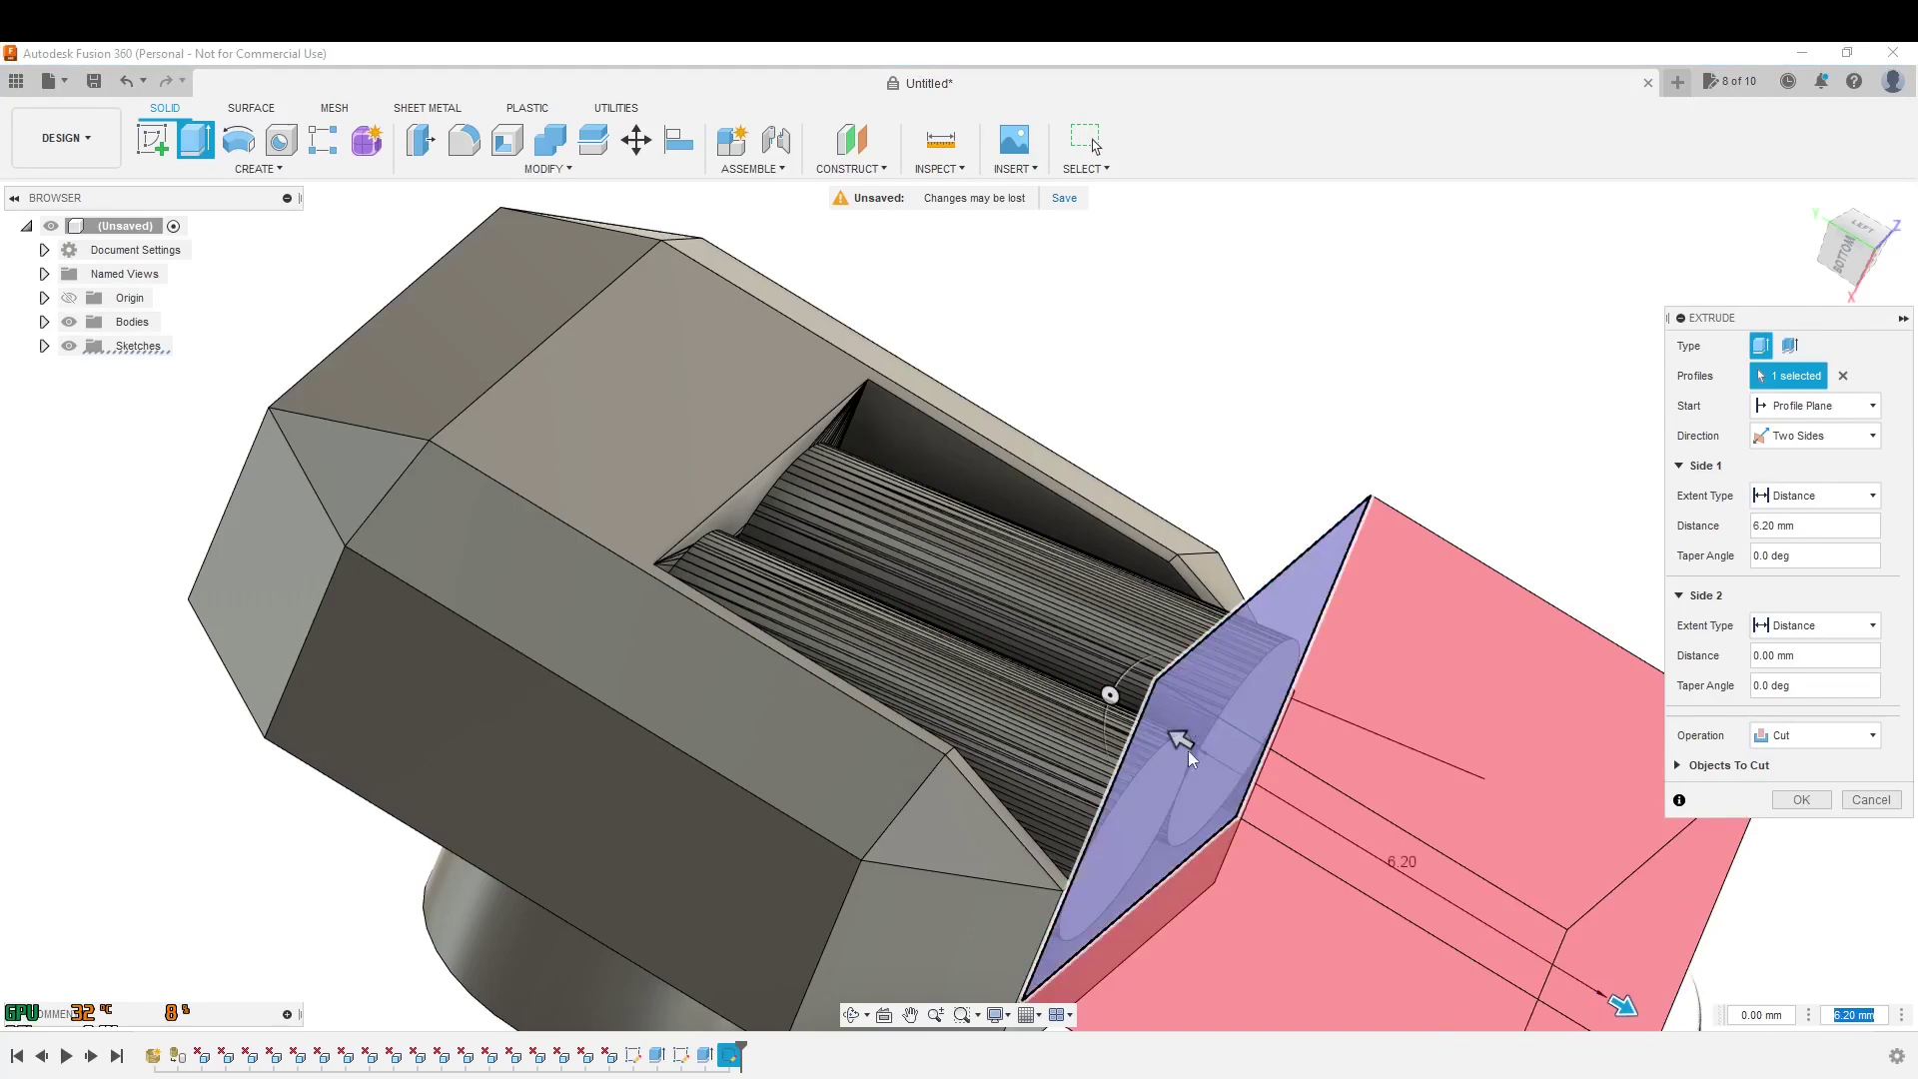
- Set the cut's second side to 6.4 mm into the turret body and apply the cut
left_click_drag(1188, 756, 761, 464)
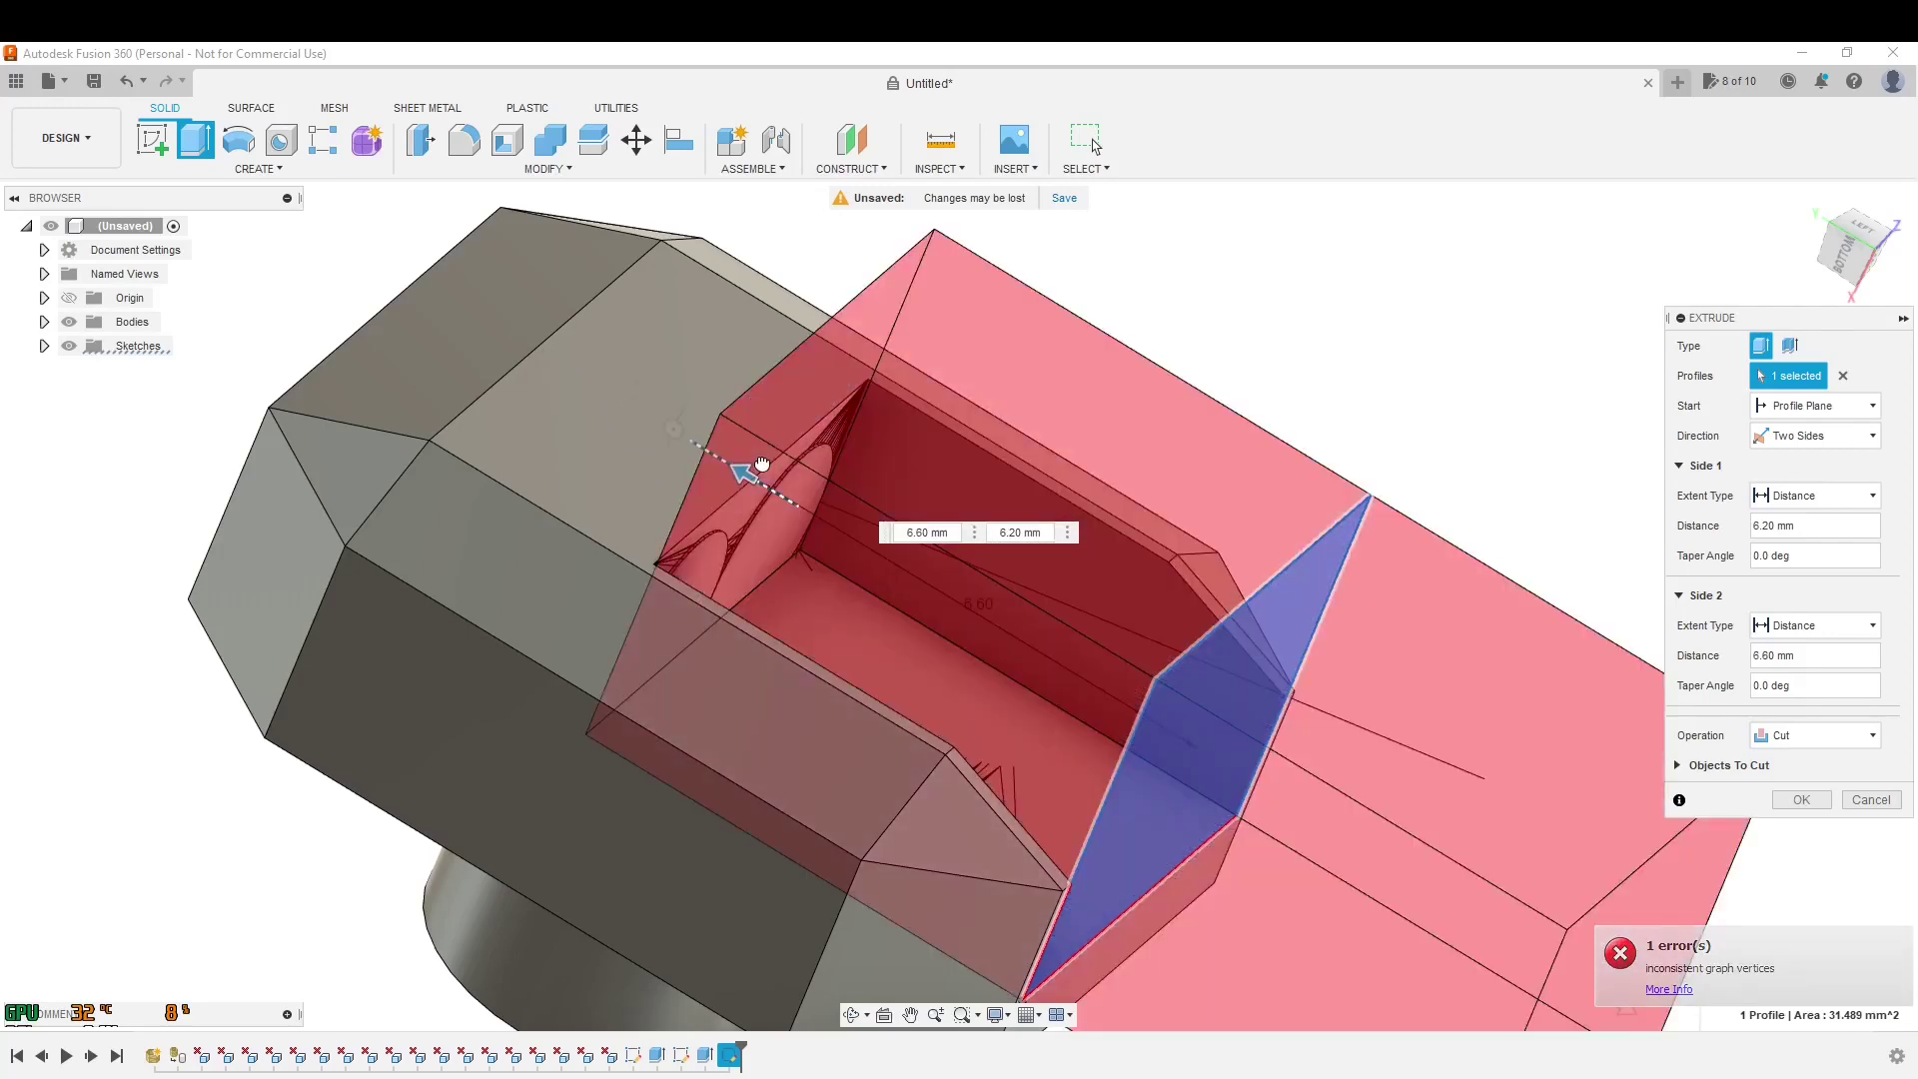
middle_click_drag(761, 463, 789, 549, "shift")
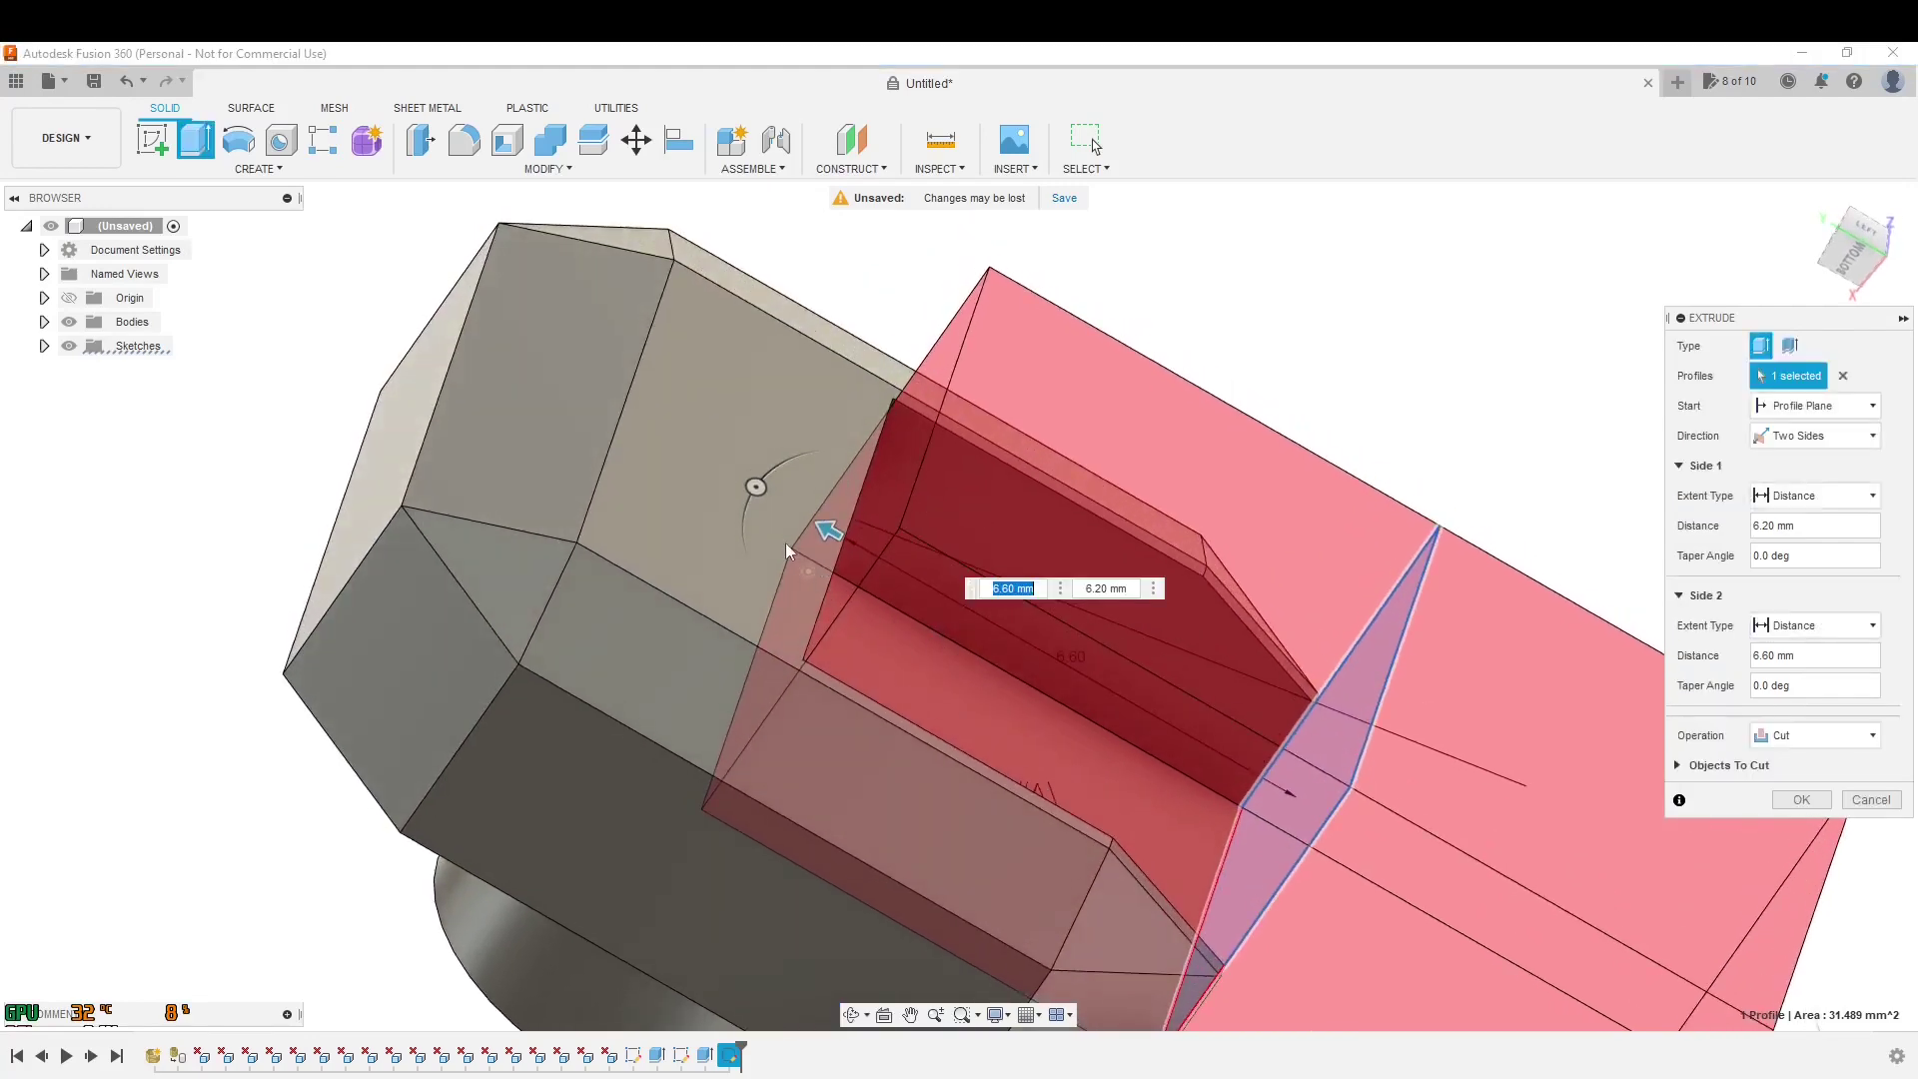
mouse_move(822, 539)
left_mouse_down()
mouse_move(783, 470)
mouse_move(828, 485)
mouse_move(829, 523)
left_mouse_up()
middle_click_drag(829, 524, 1051, 667, "shift")
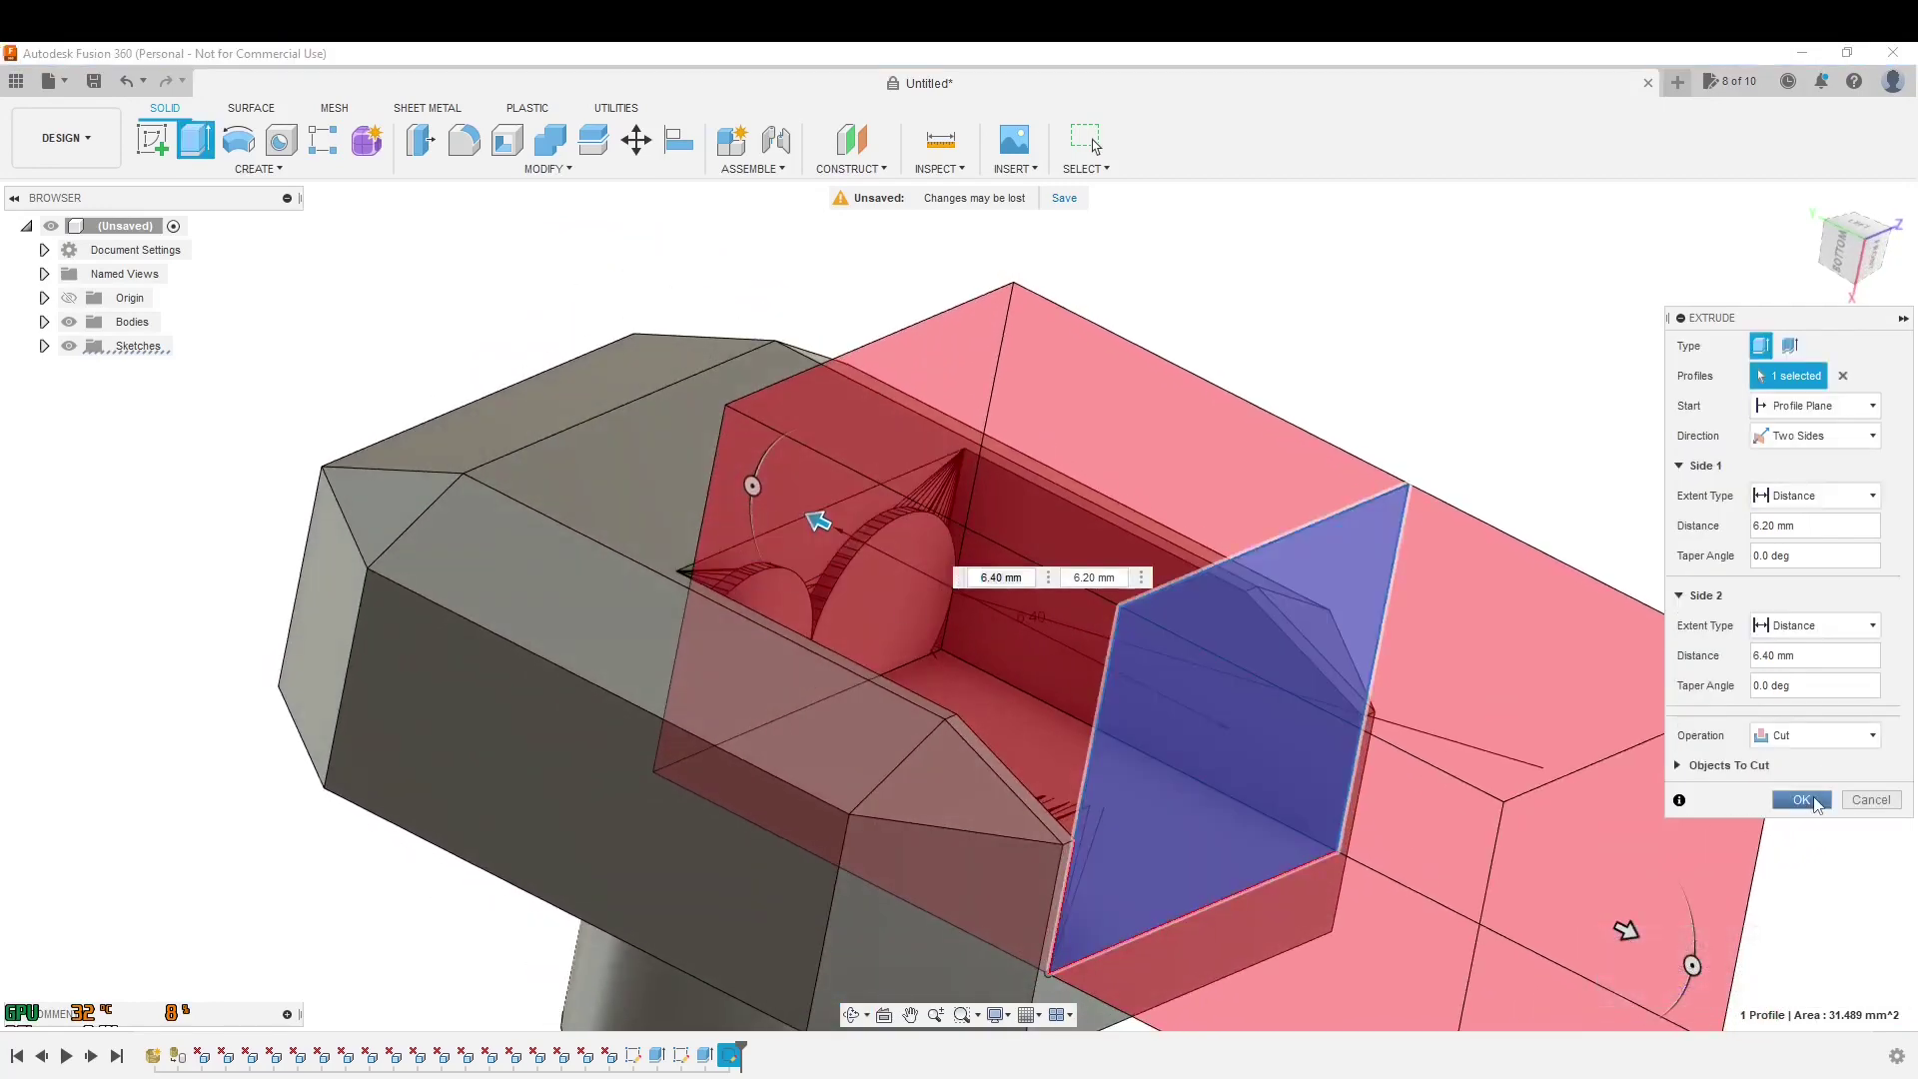
left_click(1802, 800)
- Check the thin sliver left beside the cut and reopen the cut rectangle's sketch for editing
middle_click_drag(1601, 796, 1508, 759, "shift")
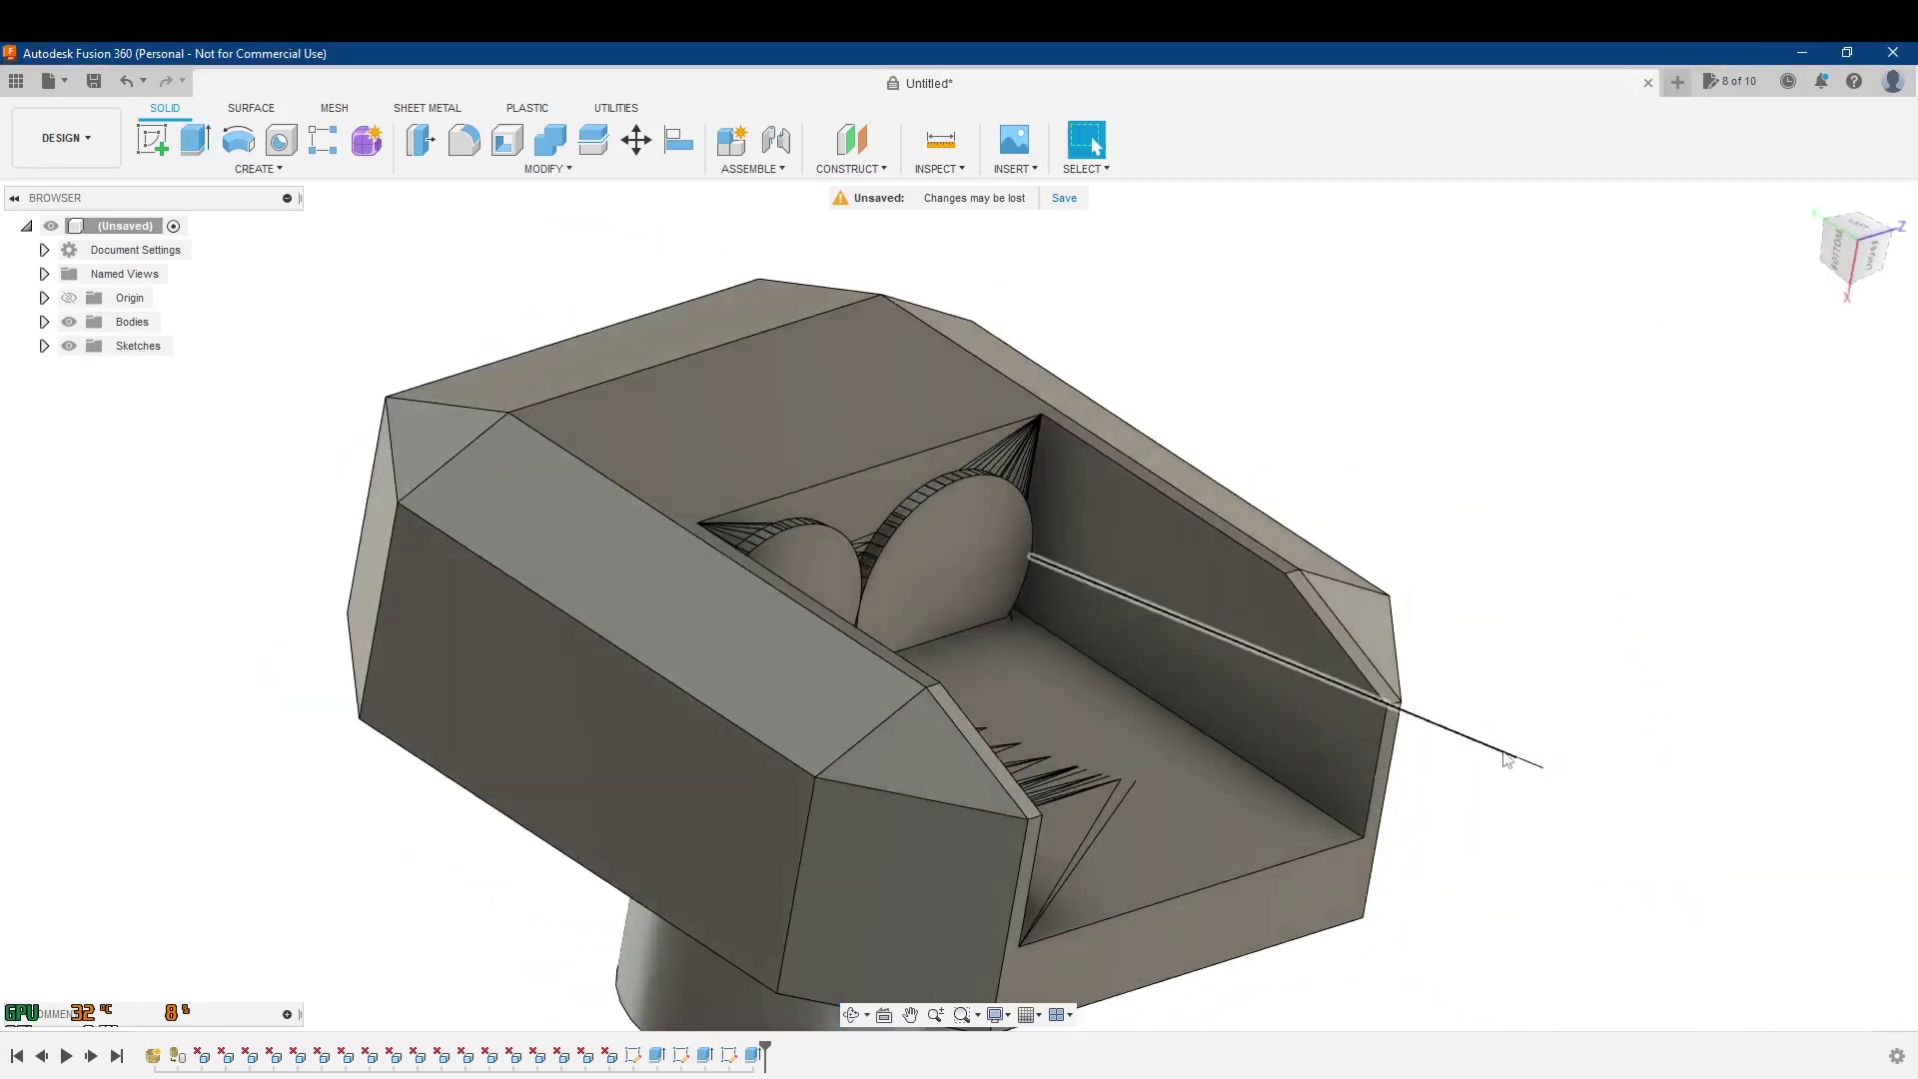
left_click(1508, 759)
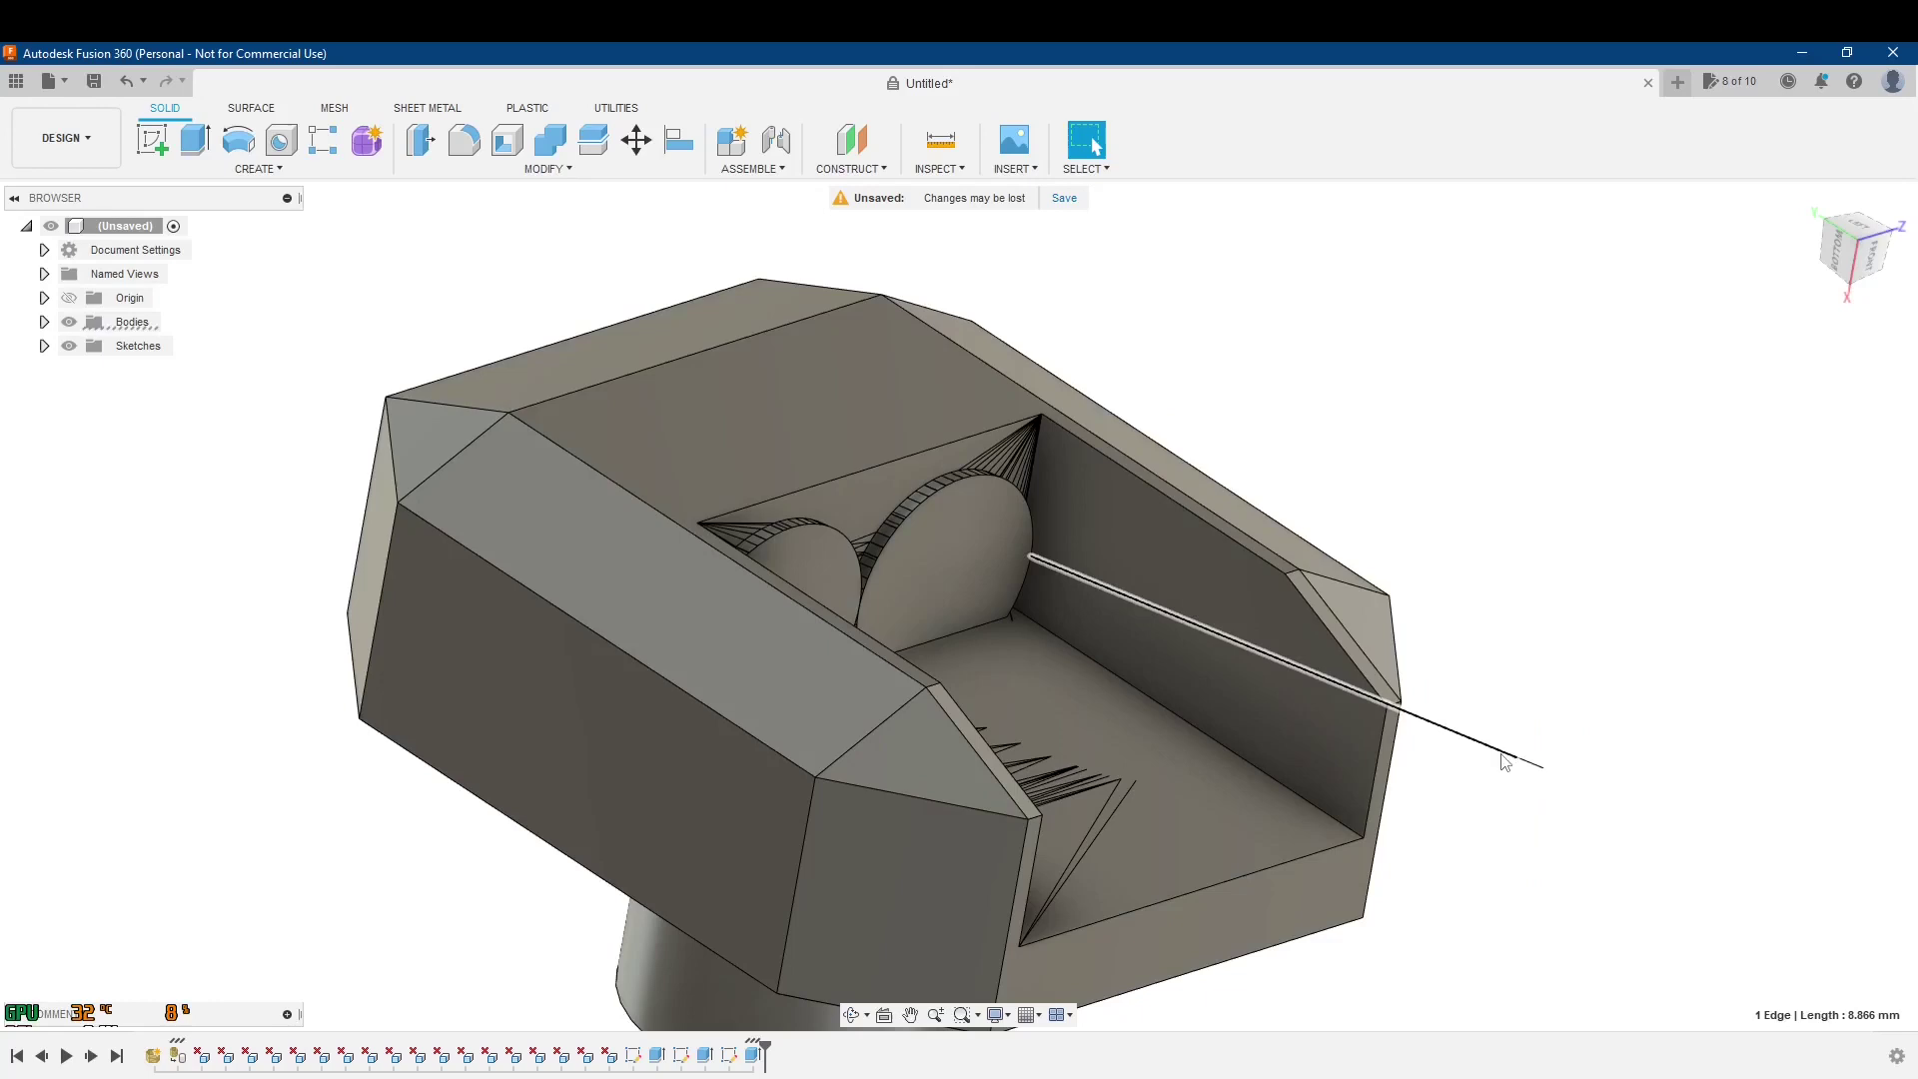
left_click(729, 1063)
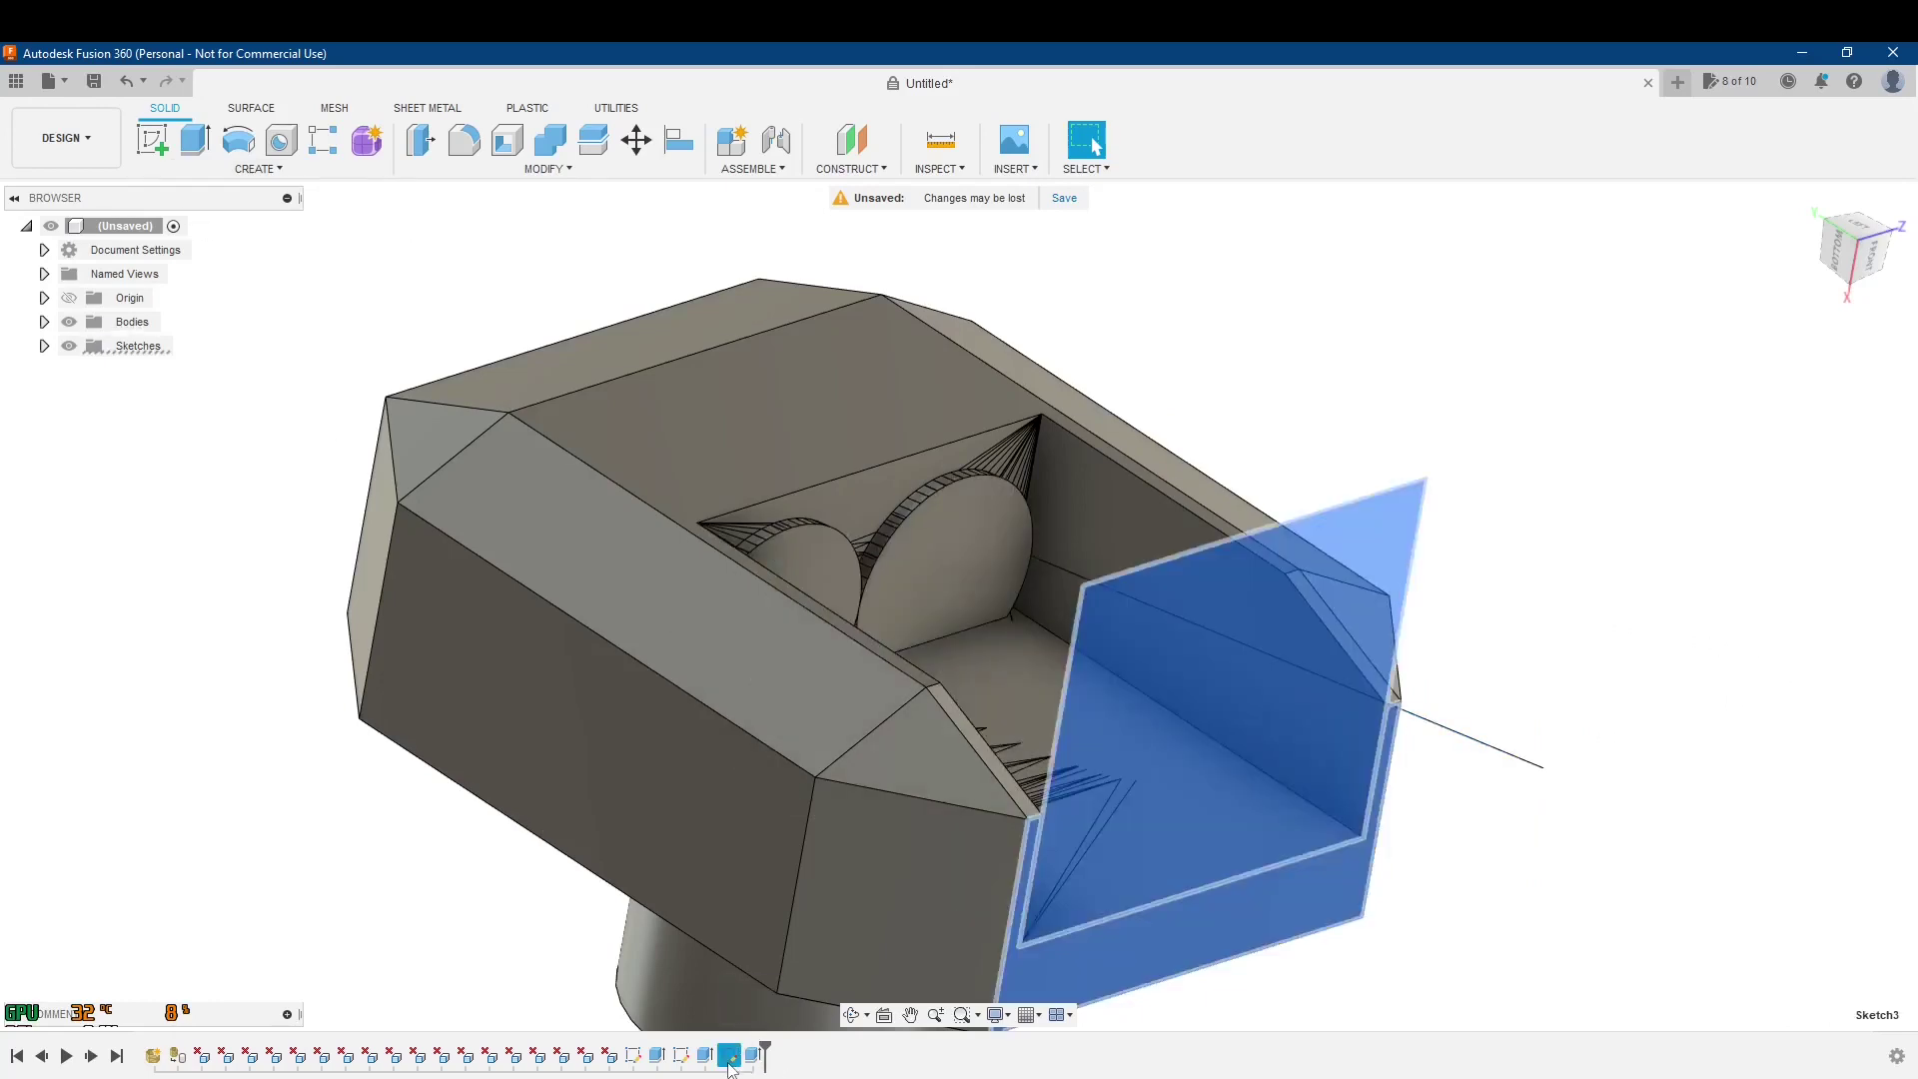
right_click(729, 1062)
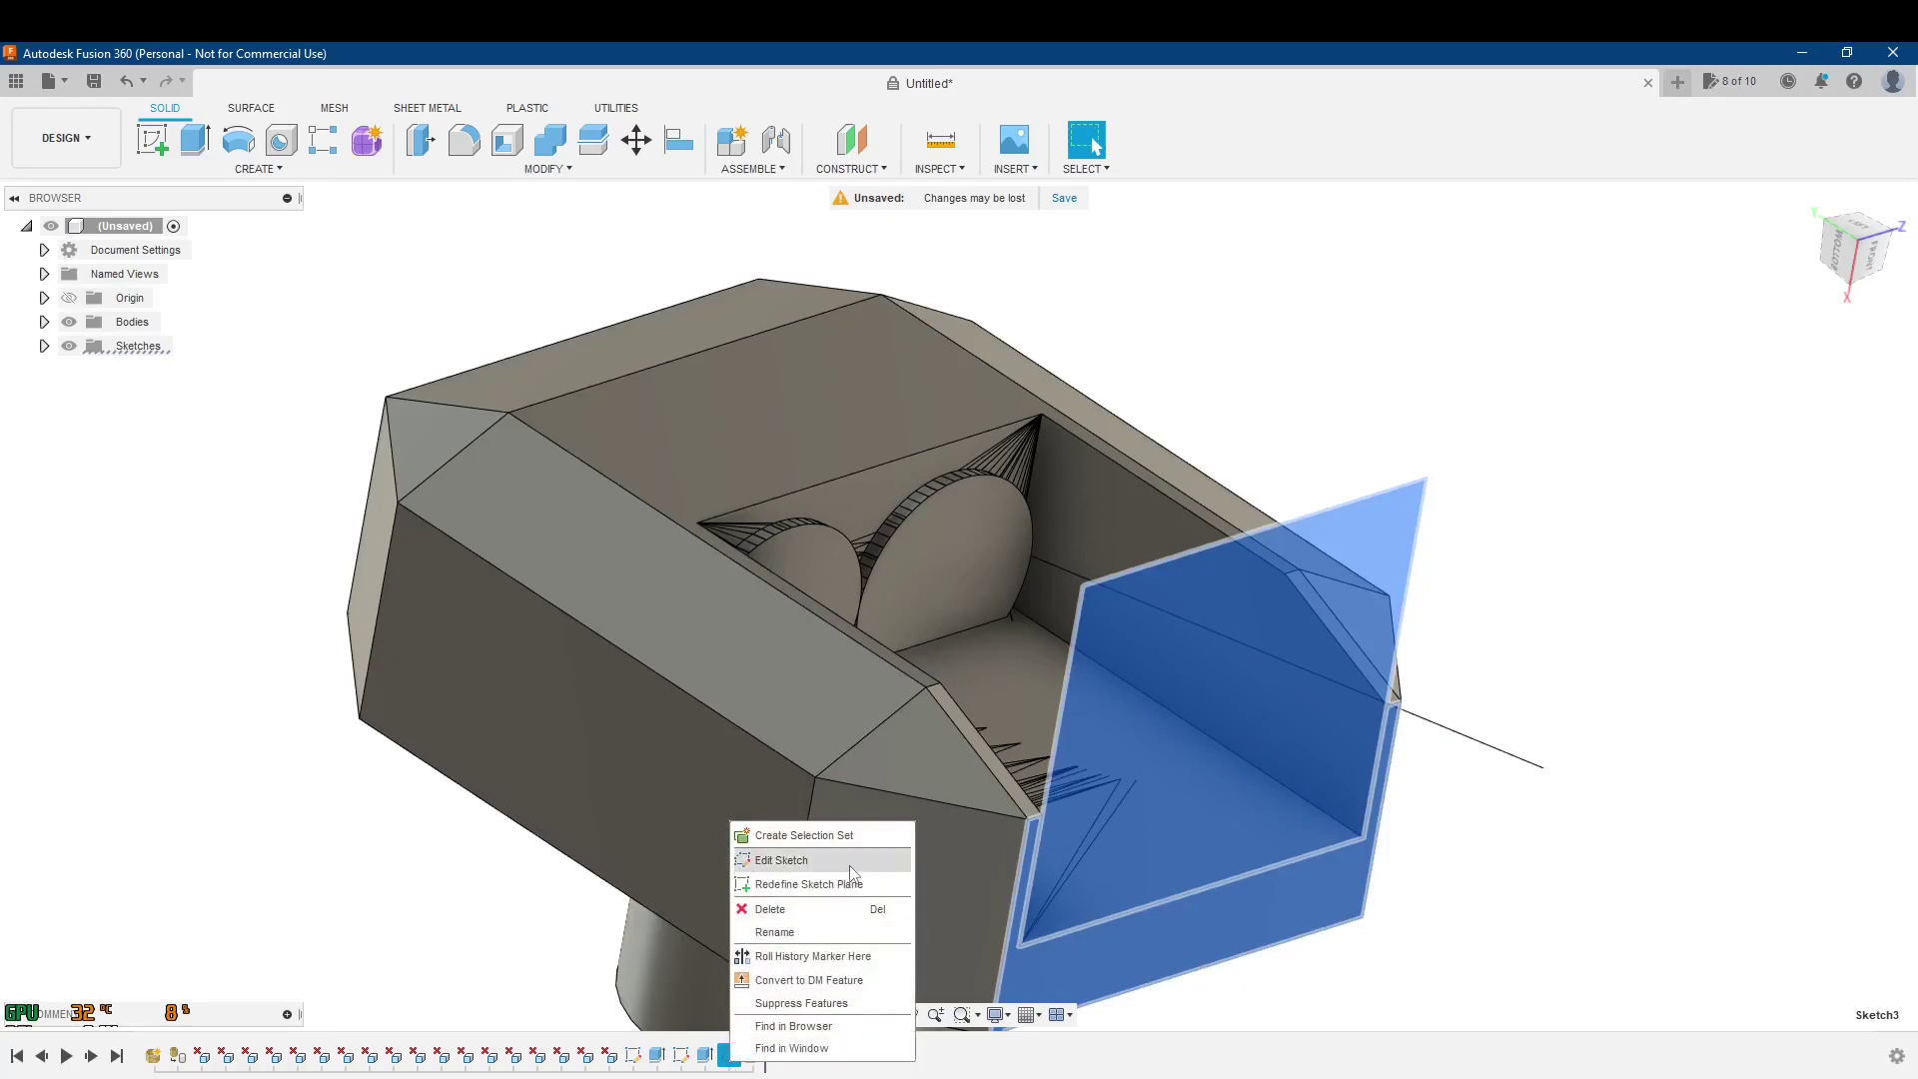
left_click(798, 860)
- Try to move the rectangle's long side line by 0.2 mm in the Y direction
left_click(847, 799)
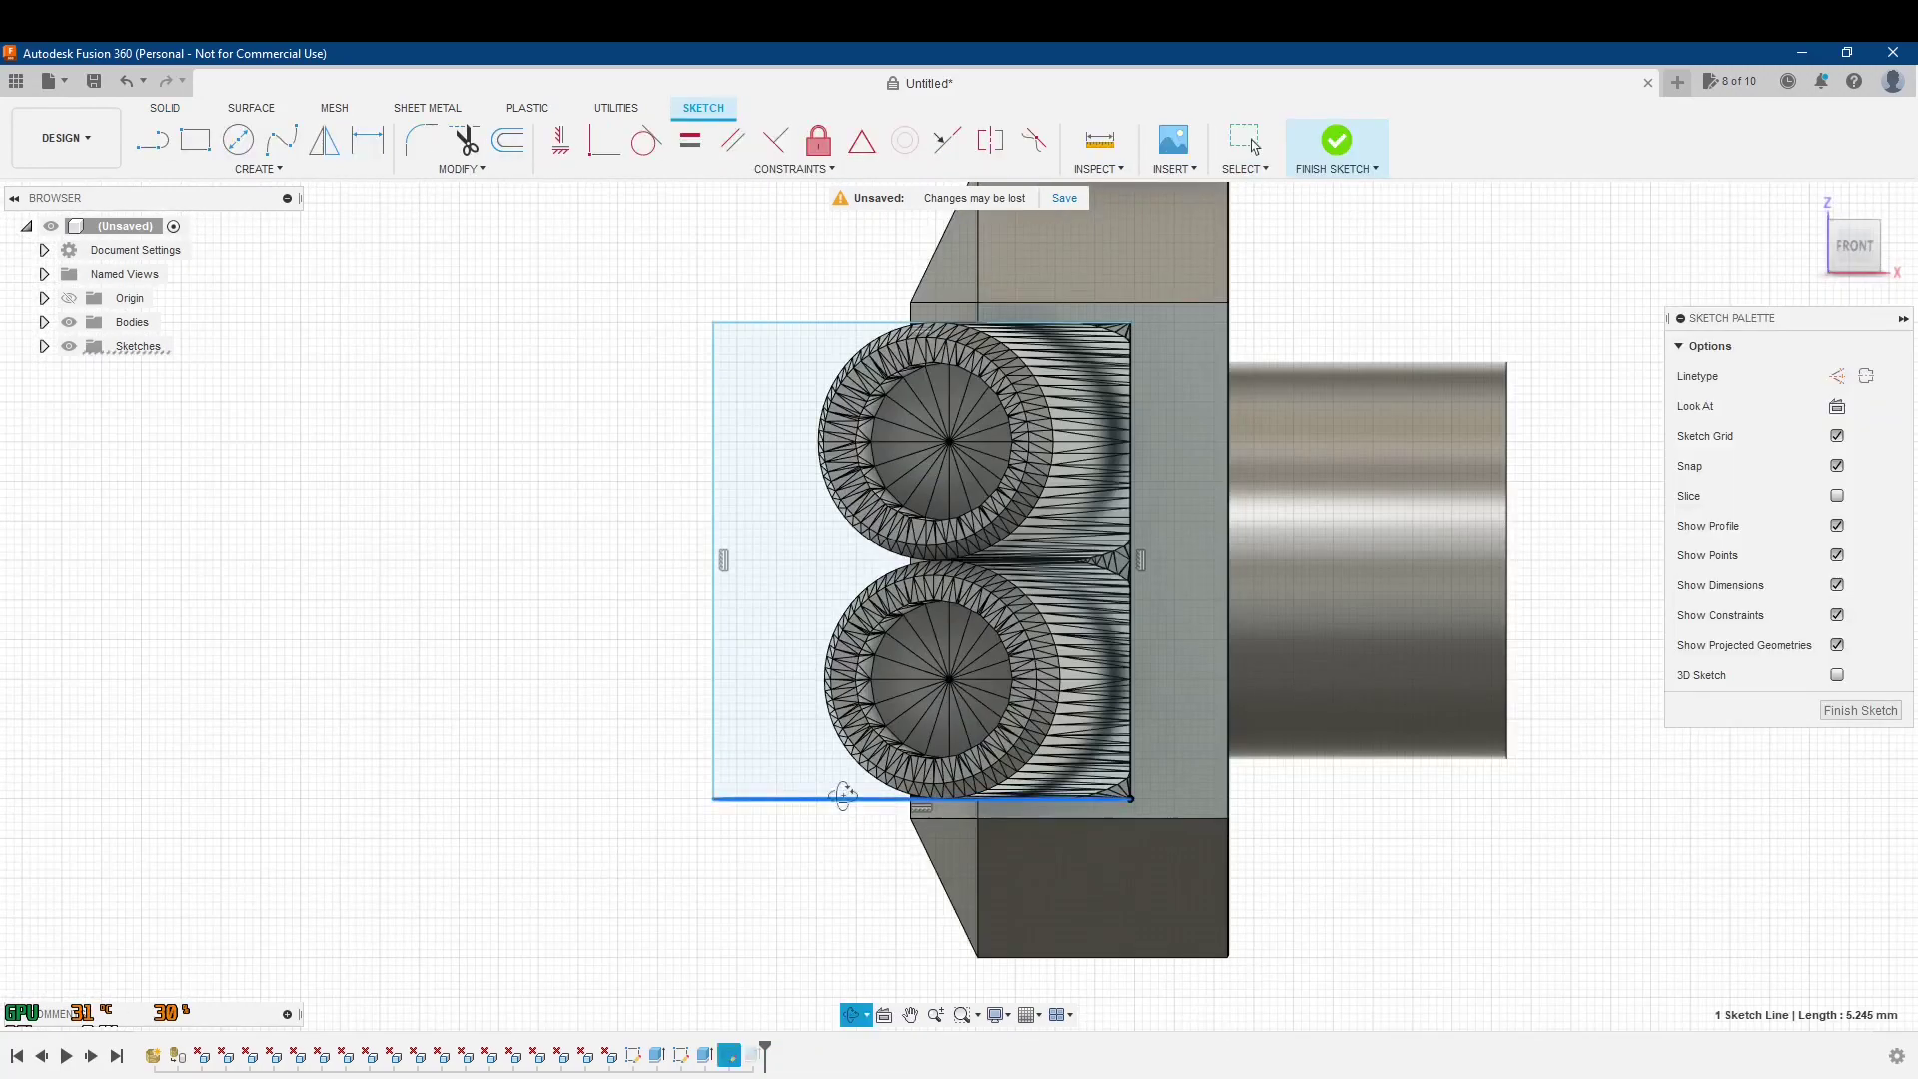
right_click(847, 798)
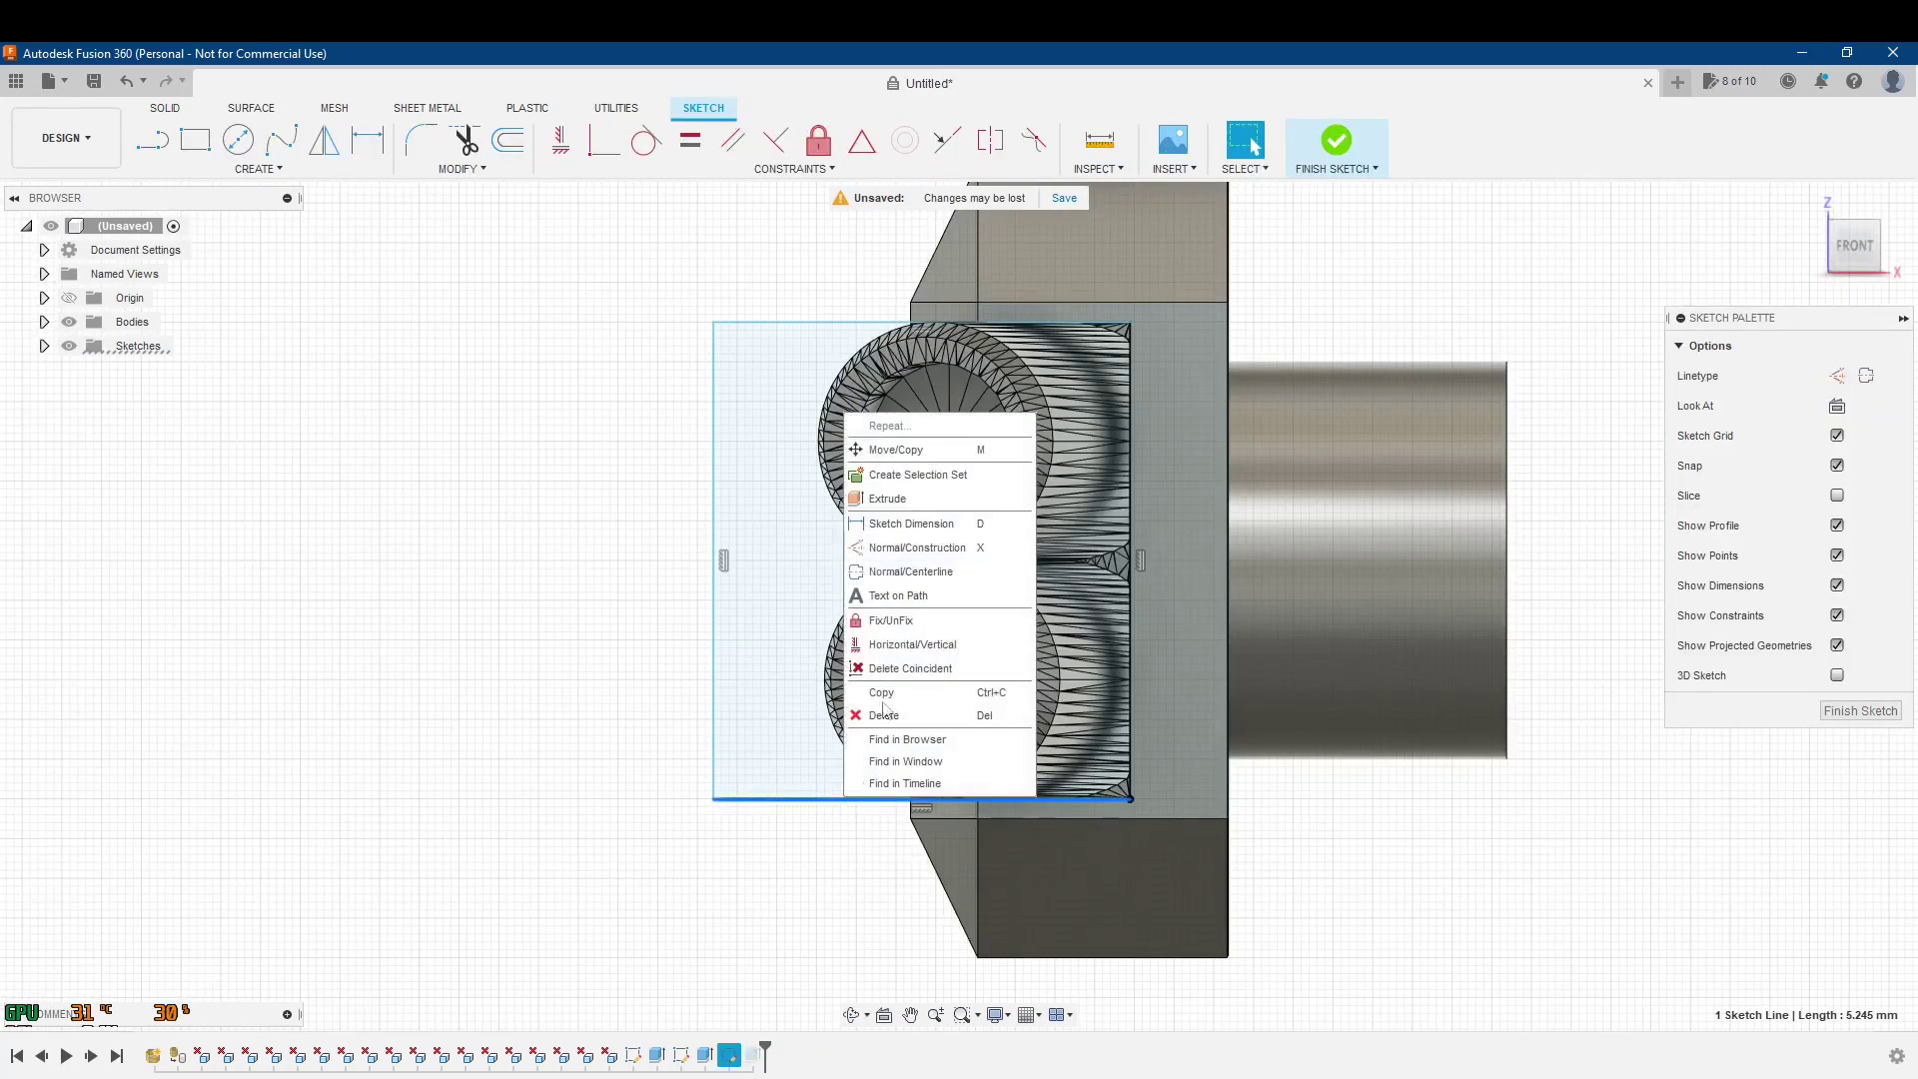
left_click(954, 450)
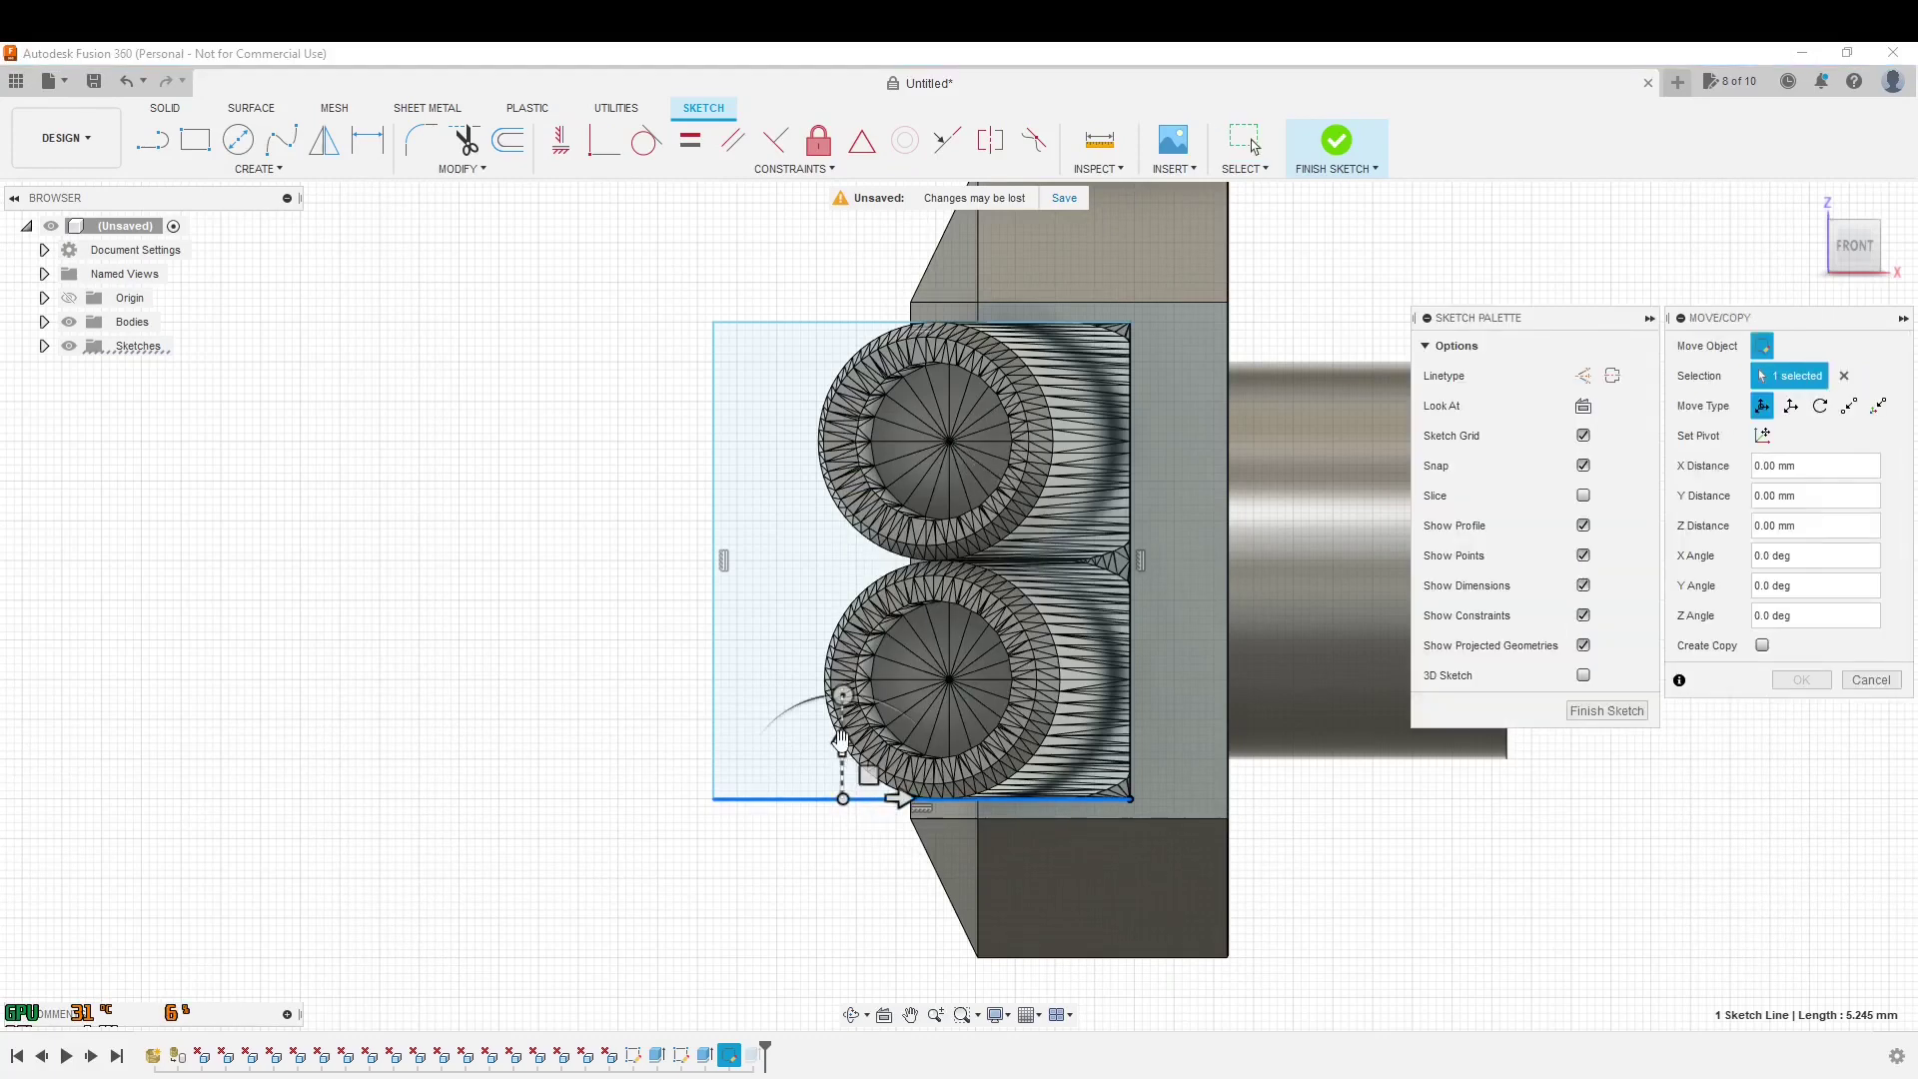
left_click_drag(842, 739, 839, 774)
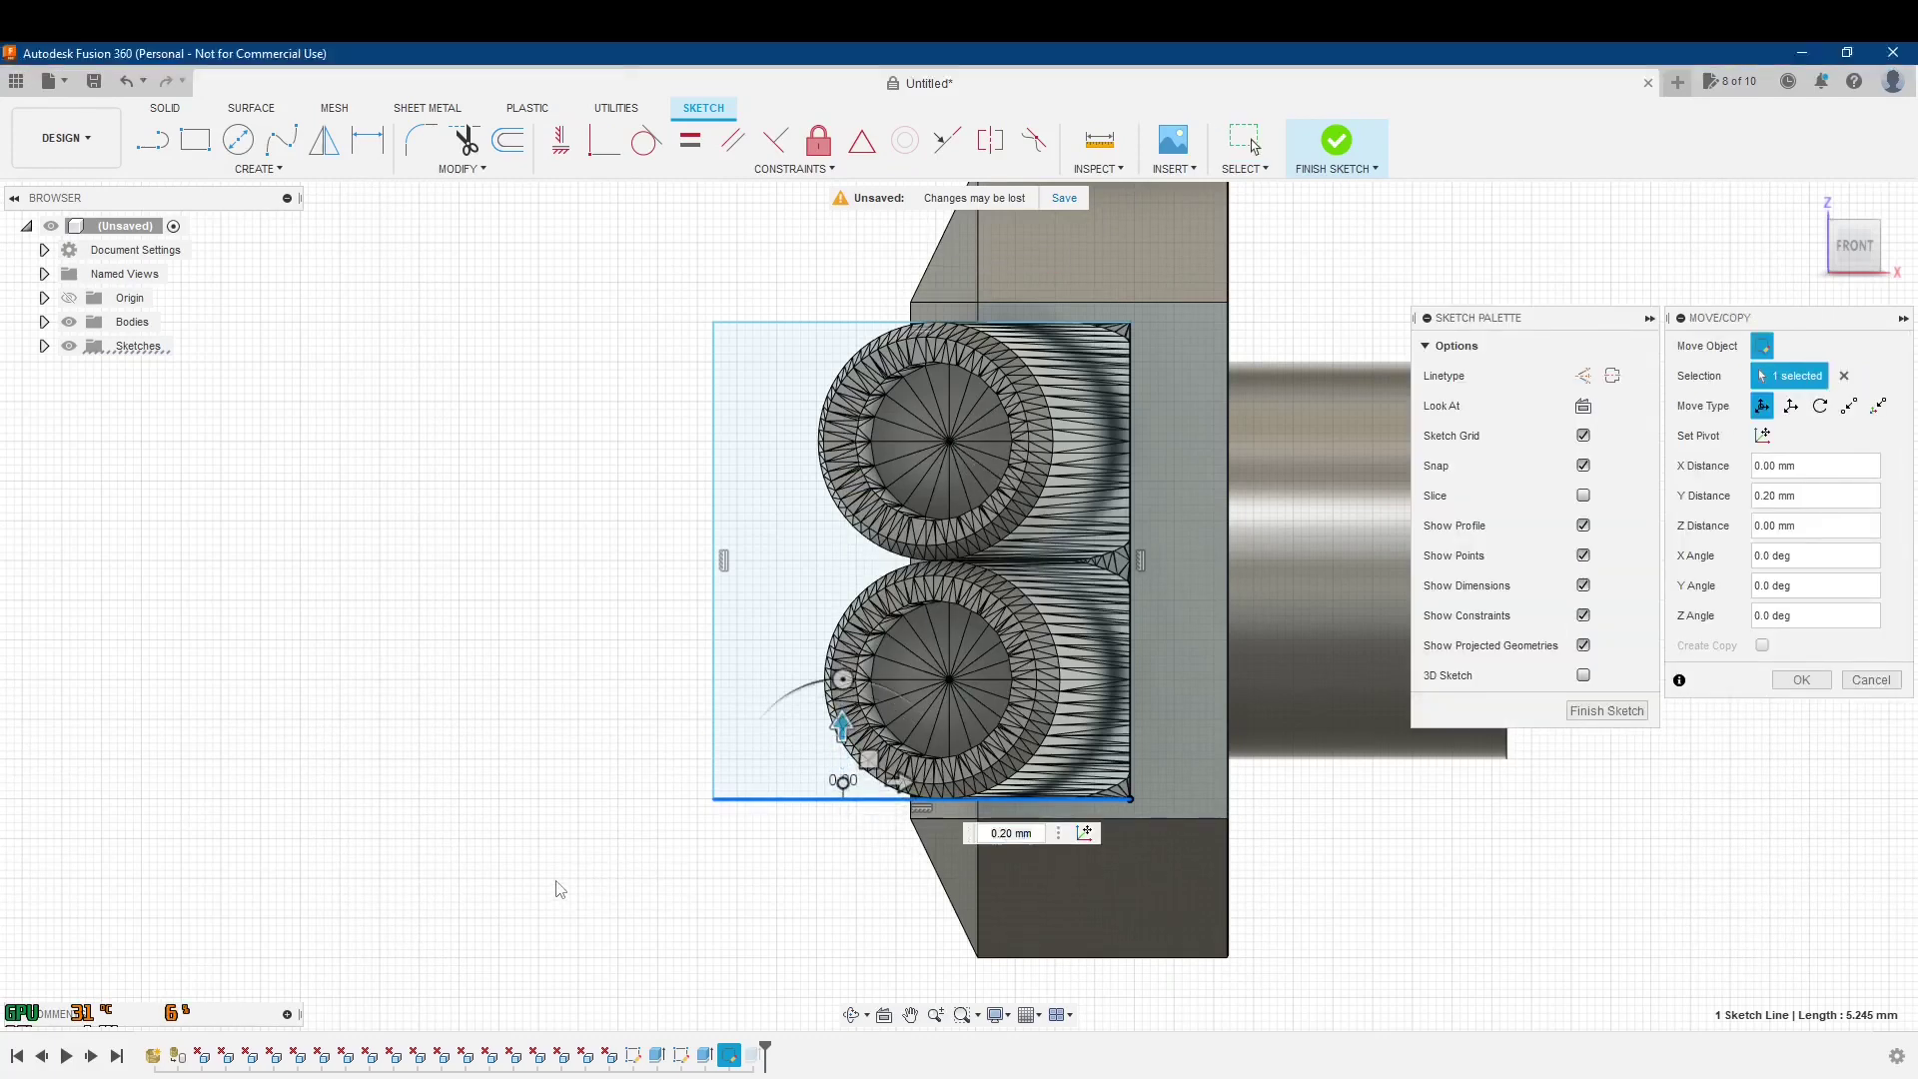
key("Return")
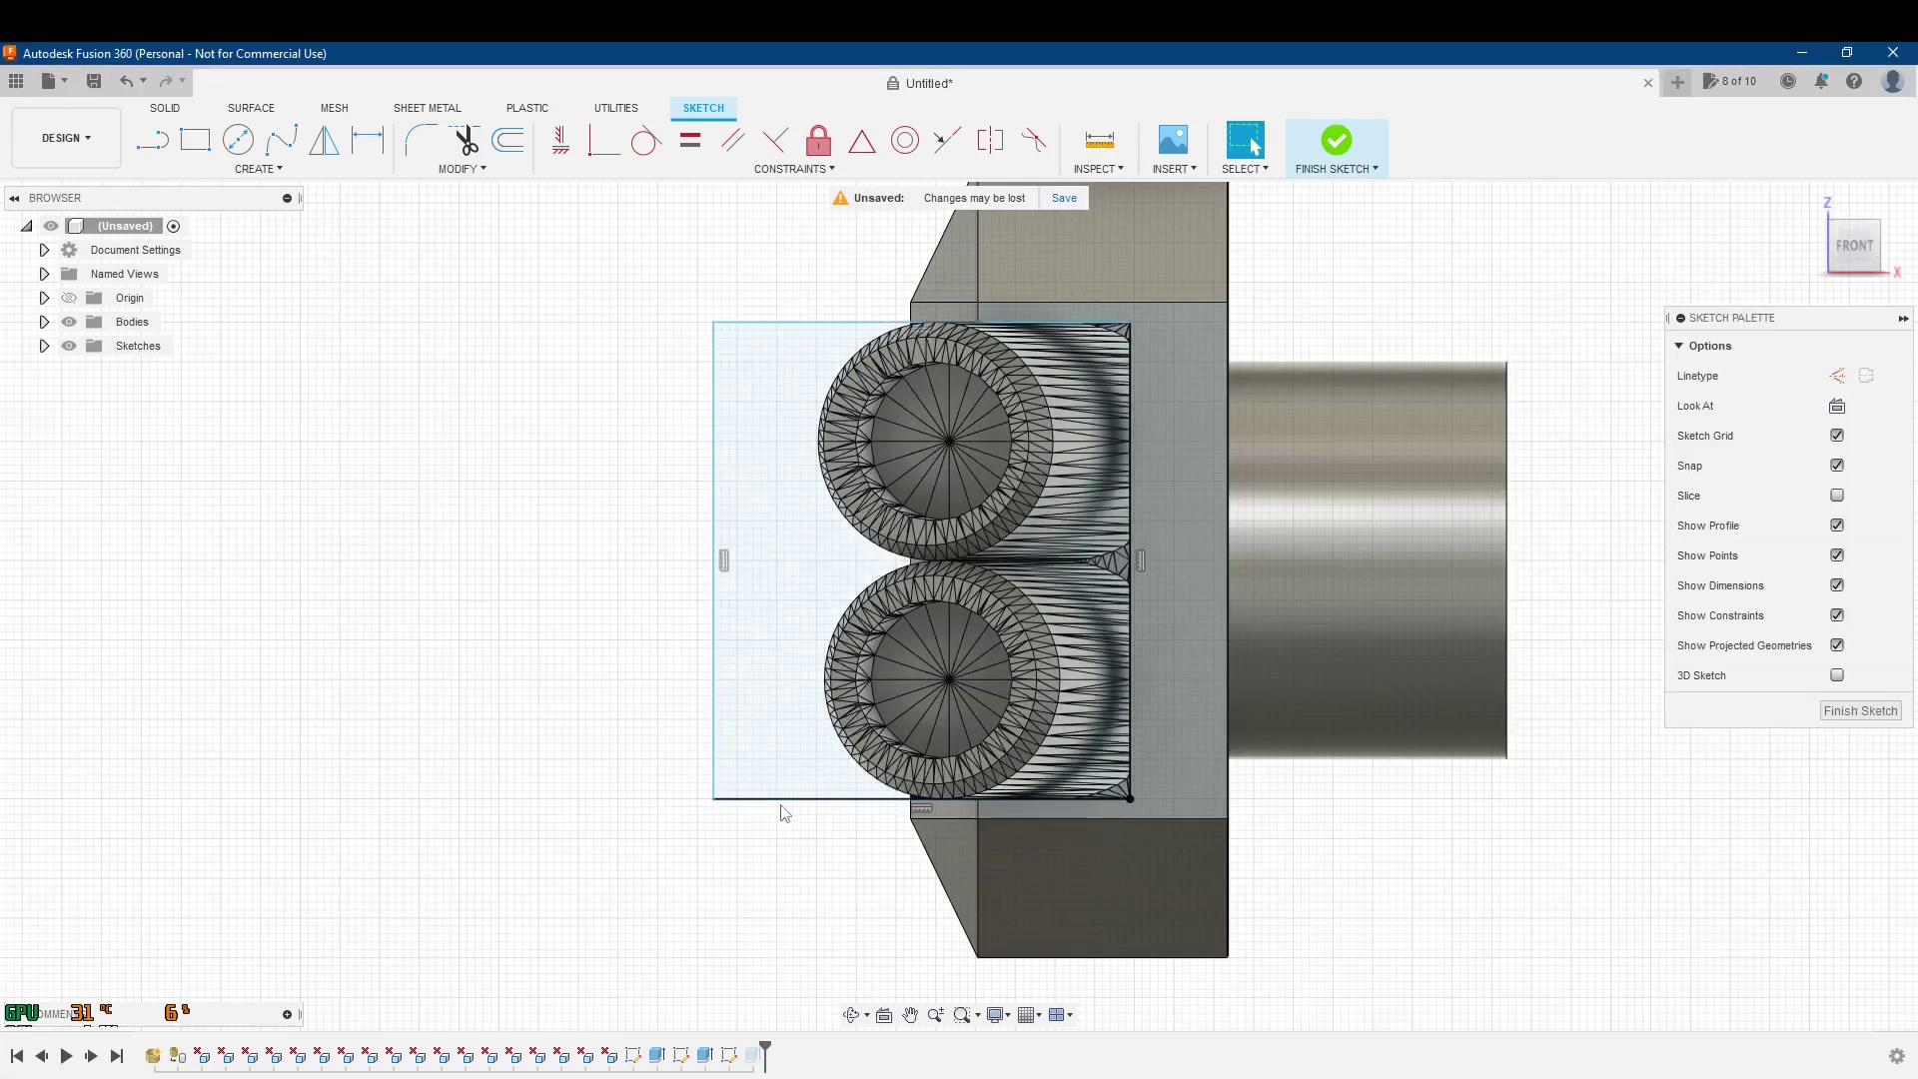
- Draw a larger rectangle enclosing the first one on all four sides and finish the sketch
key("r")
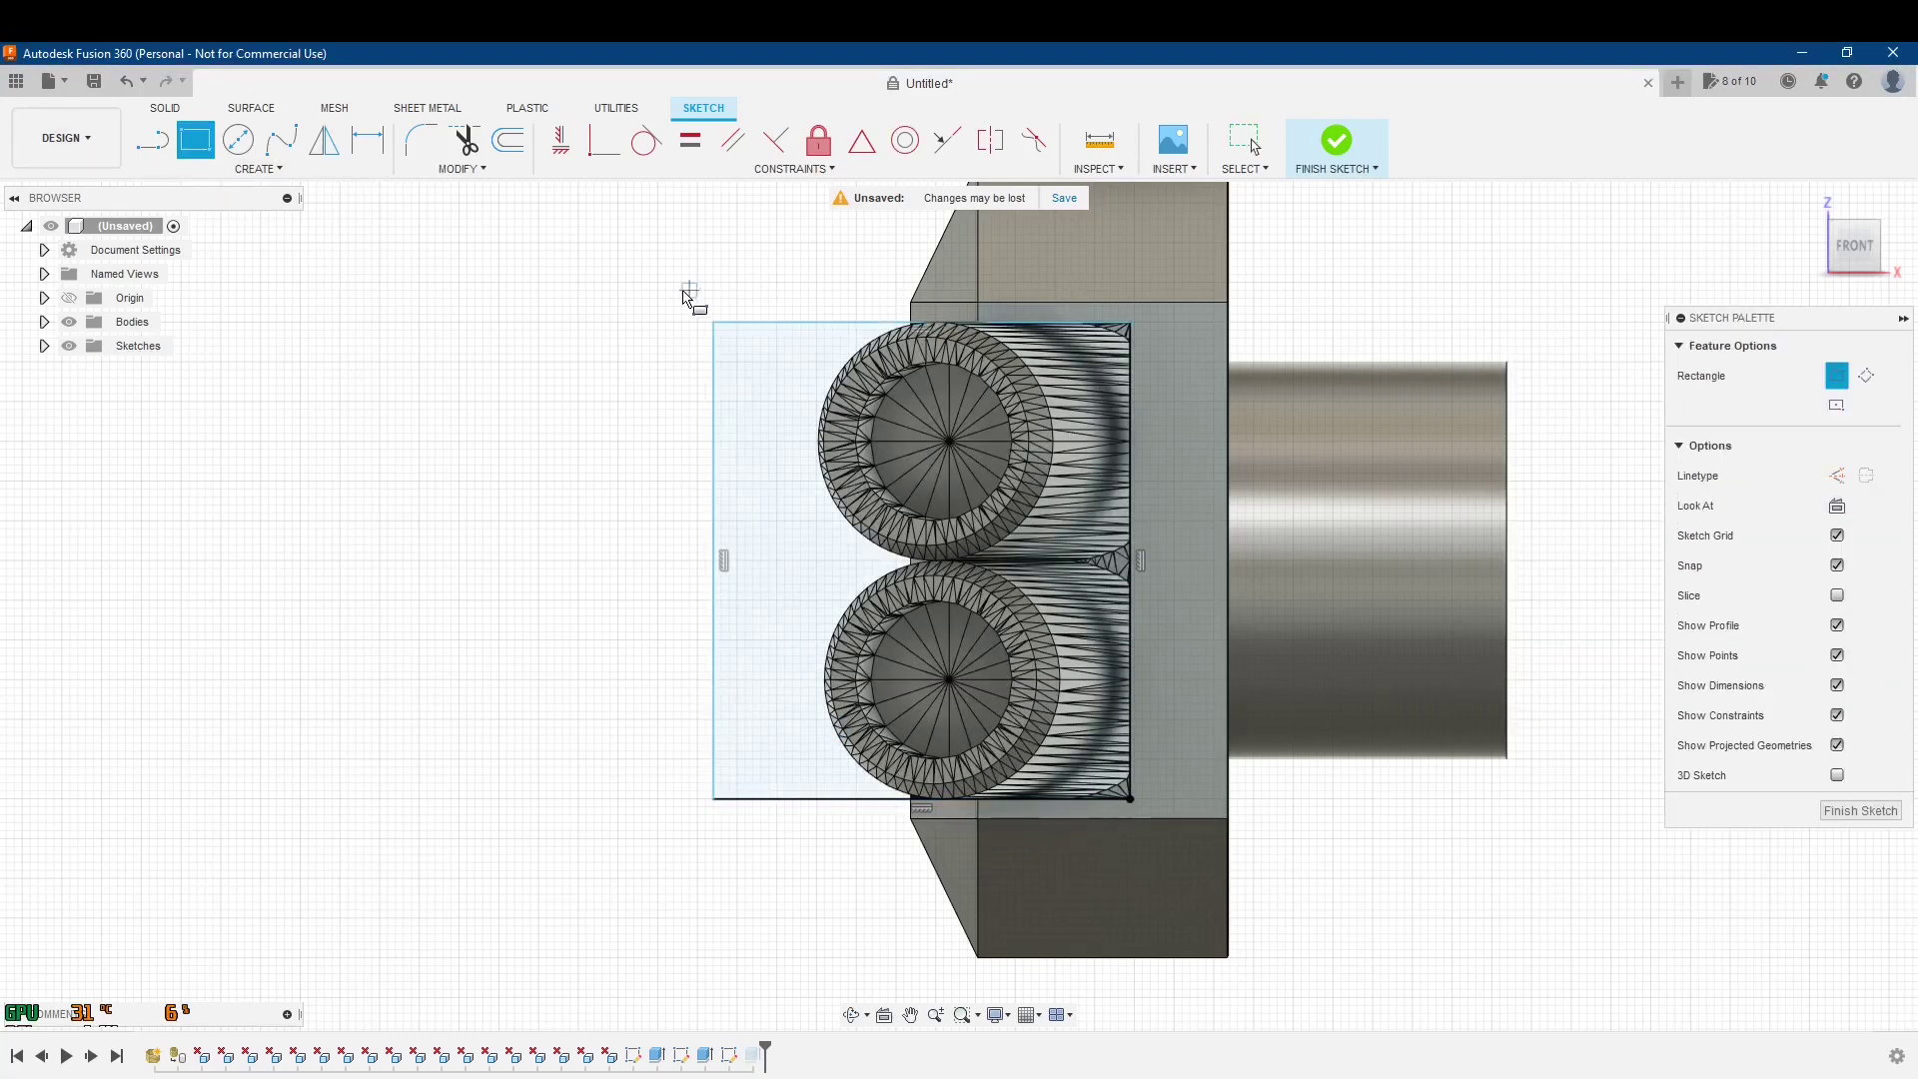
left_click(665, 299)
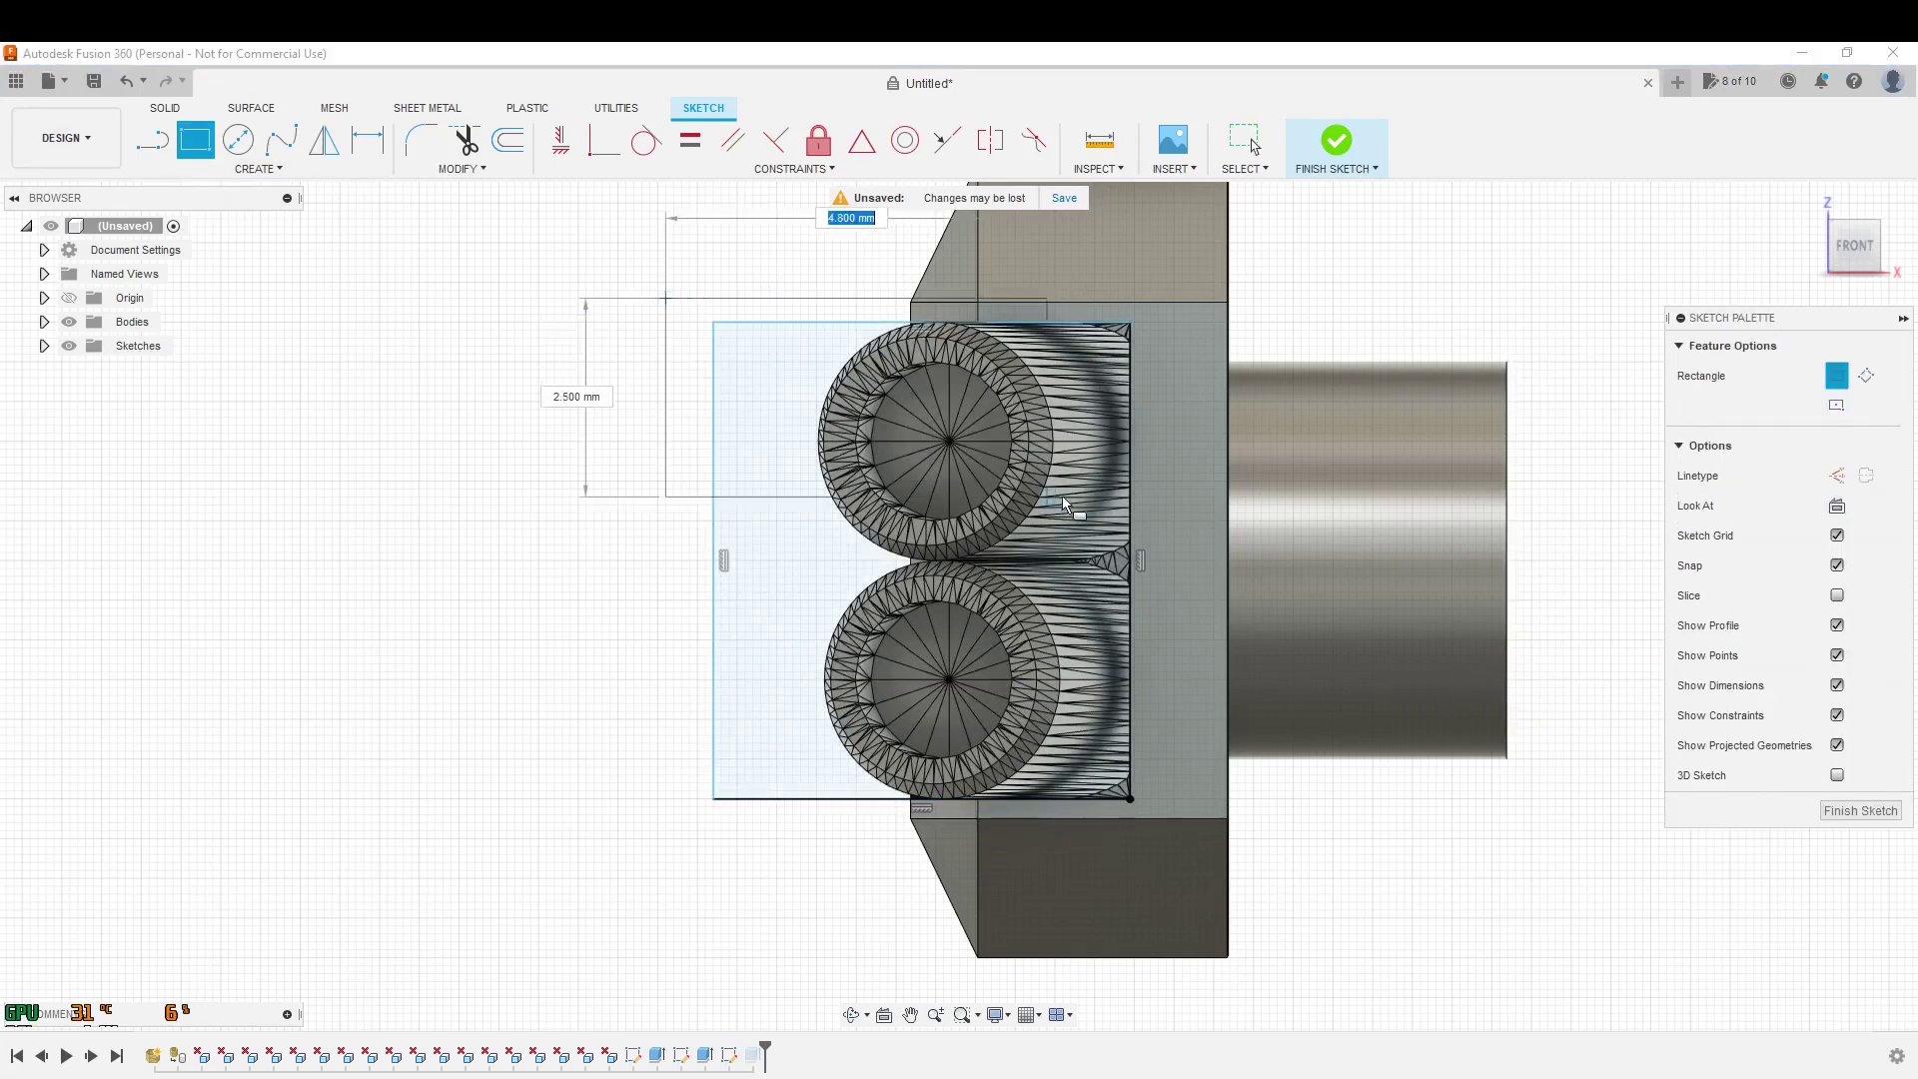
left_click(1159, 846)
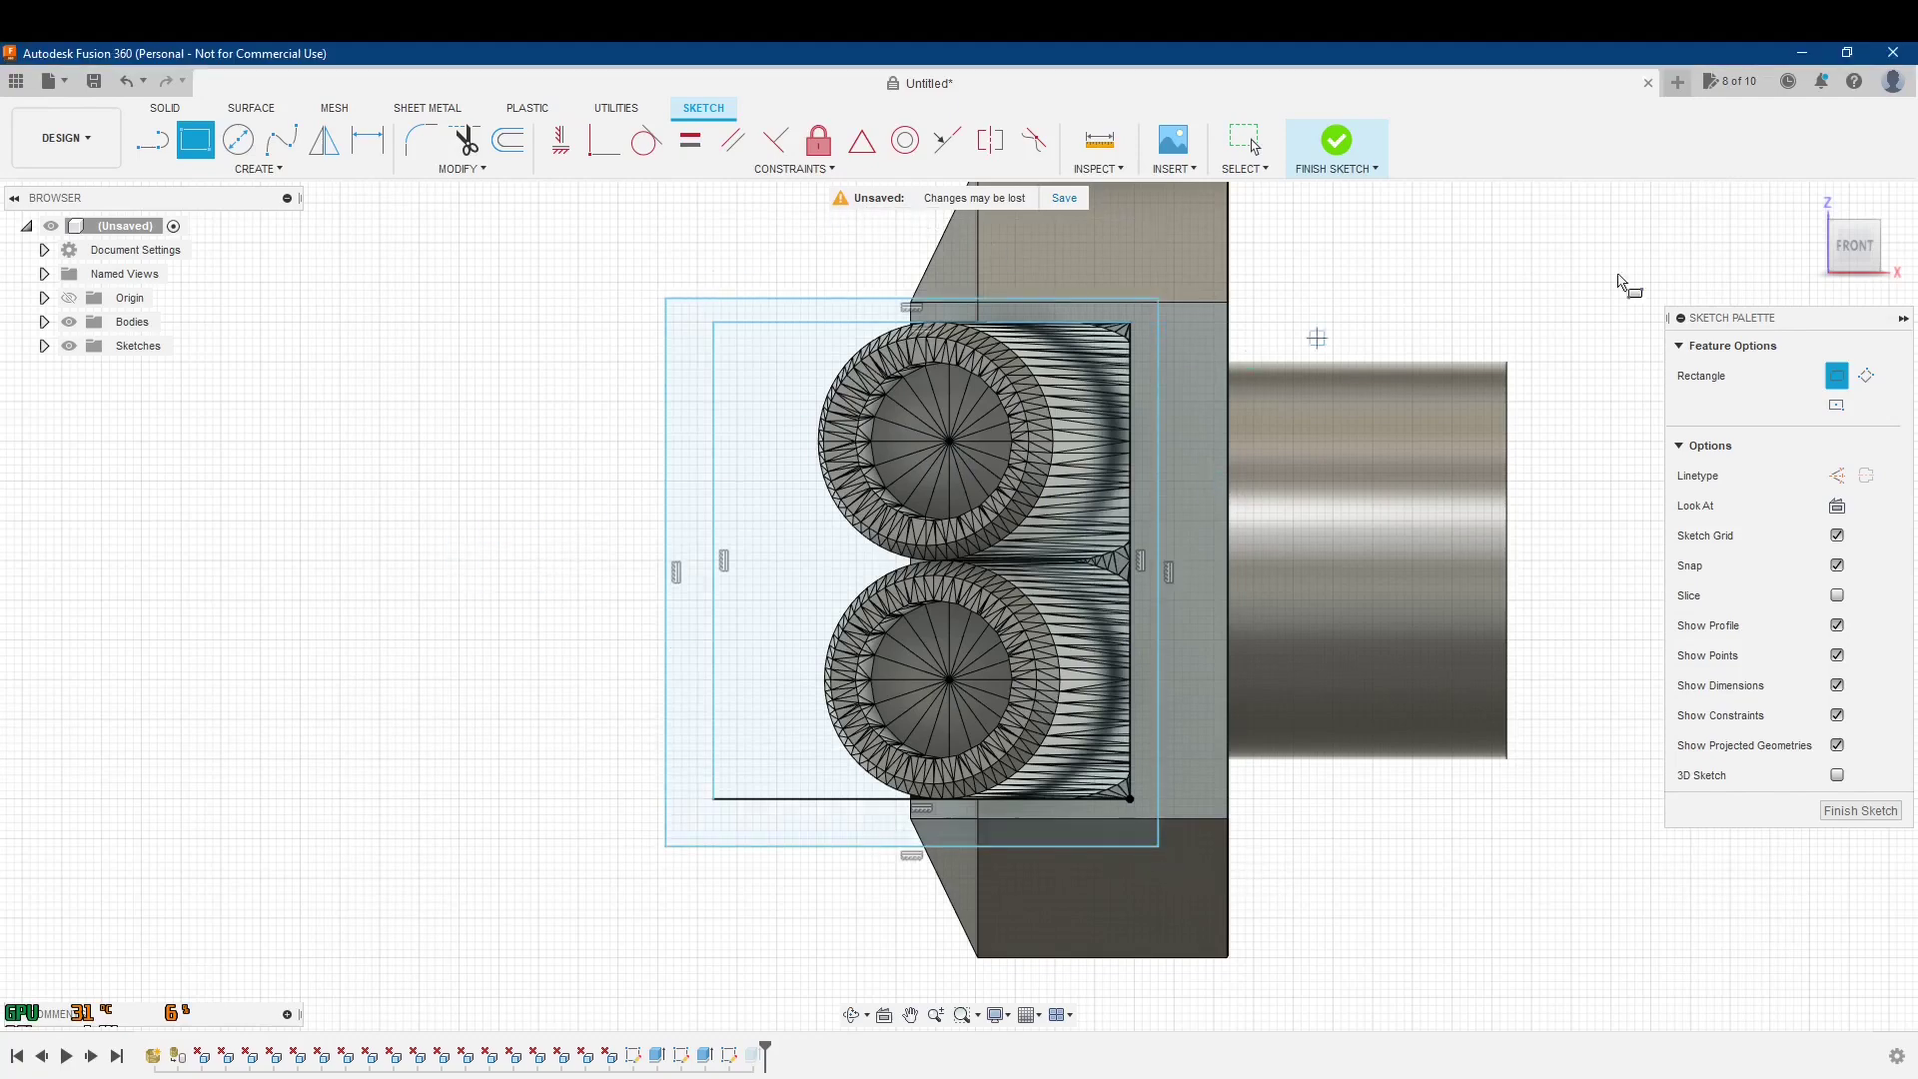
left_click(1338, 139)
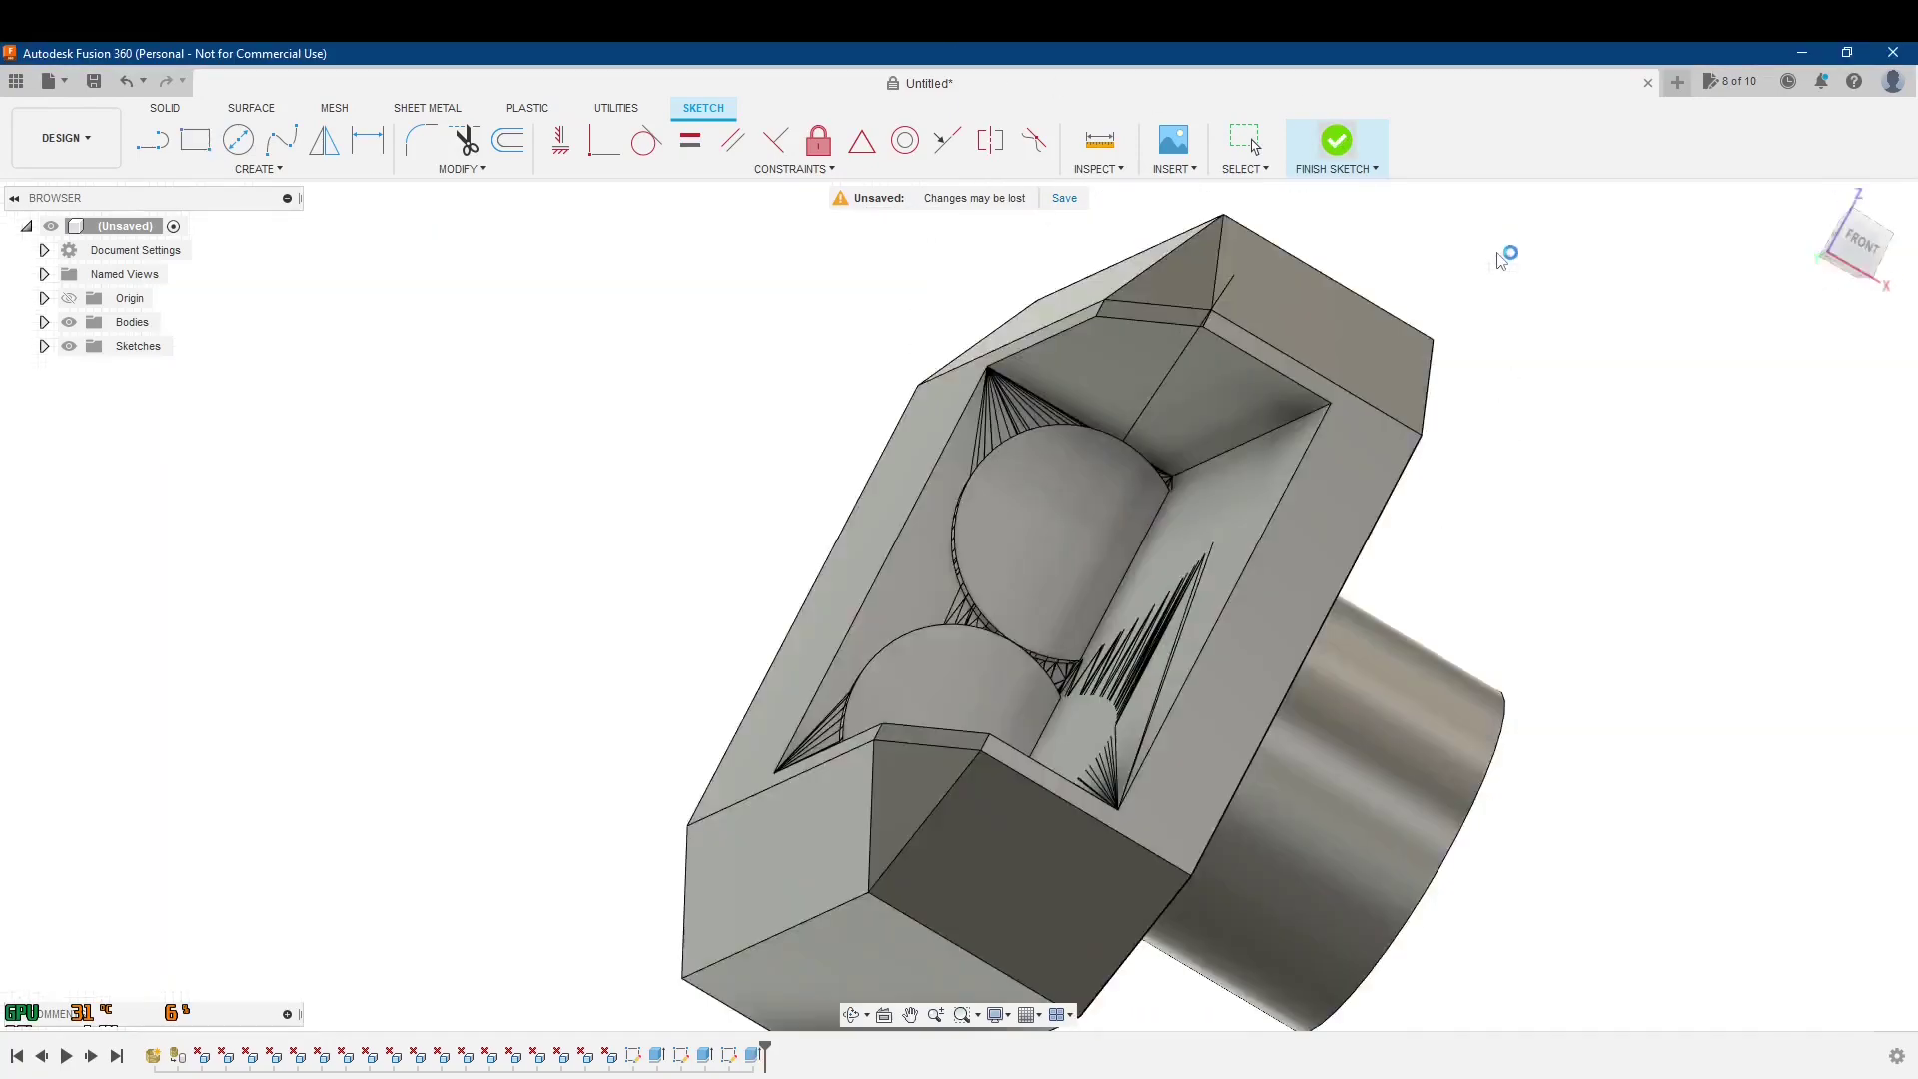
- Edit the barrel cut to include the frame between both rectangles and extend its inward side to 8 mm
right_click(754, 1059)
left_click(809, 854)
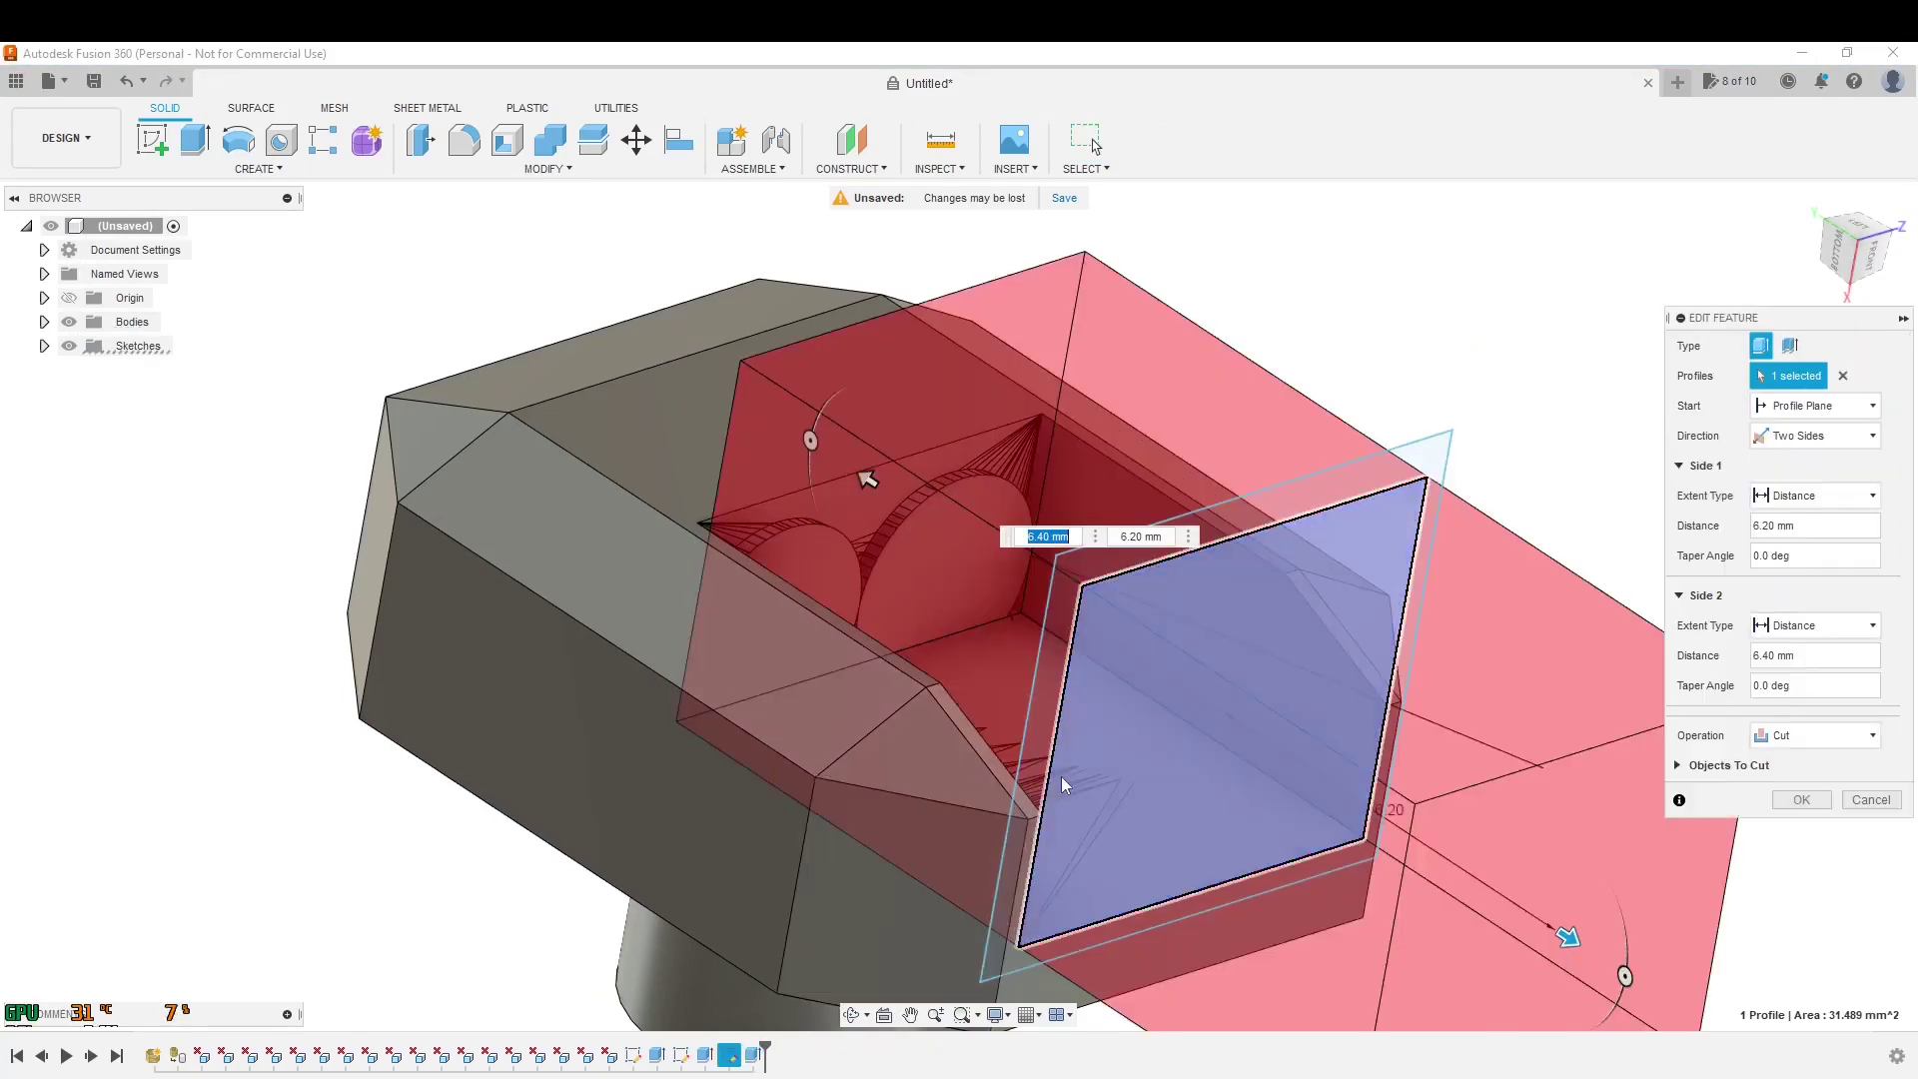
middle_click_drag(1061, 784, 1033, 609, "shift")
left_click(1033, 609)
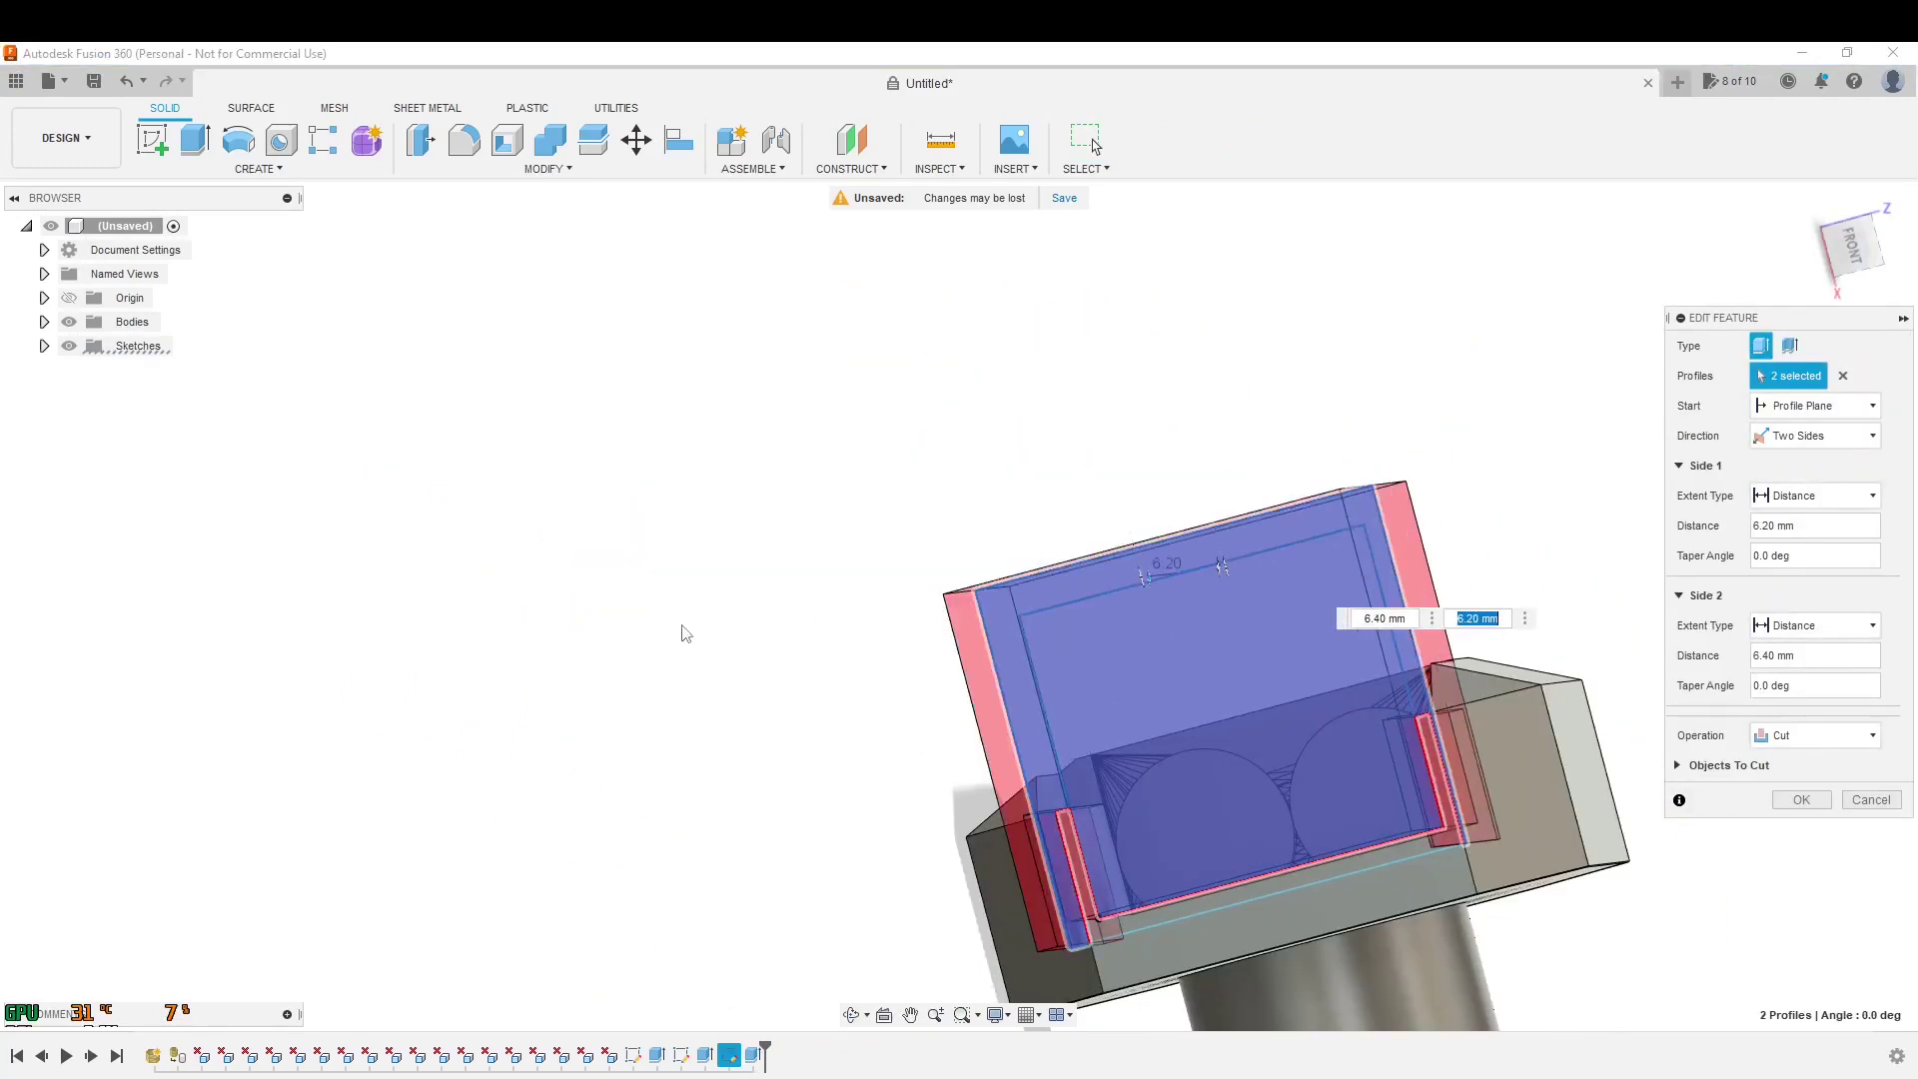
middle_click_drag(685, 633, 755, 463, "shift")
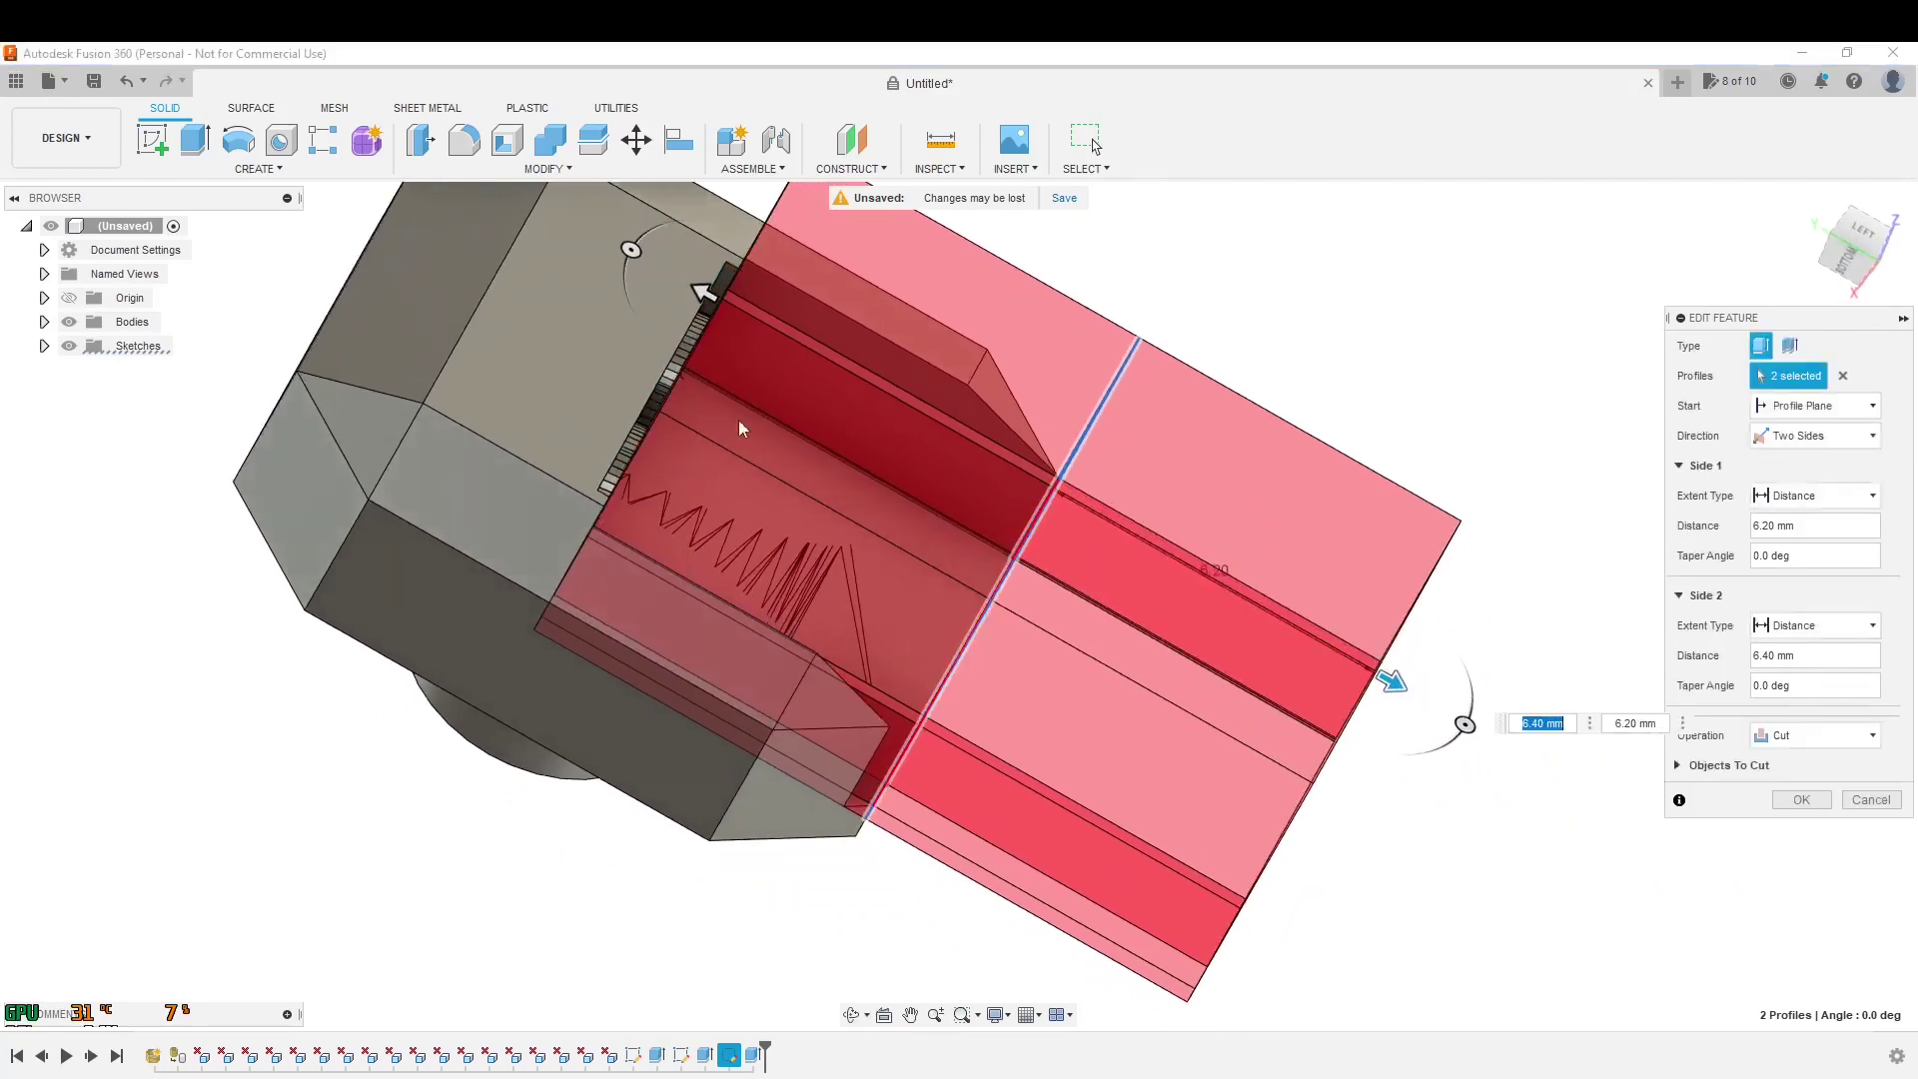
left_click_drag(701, 295, 605, 246)
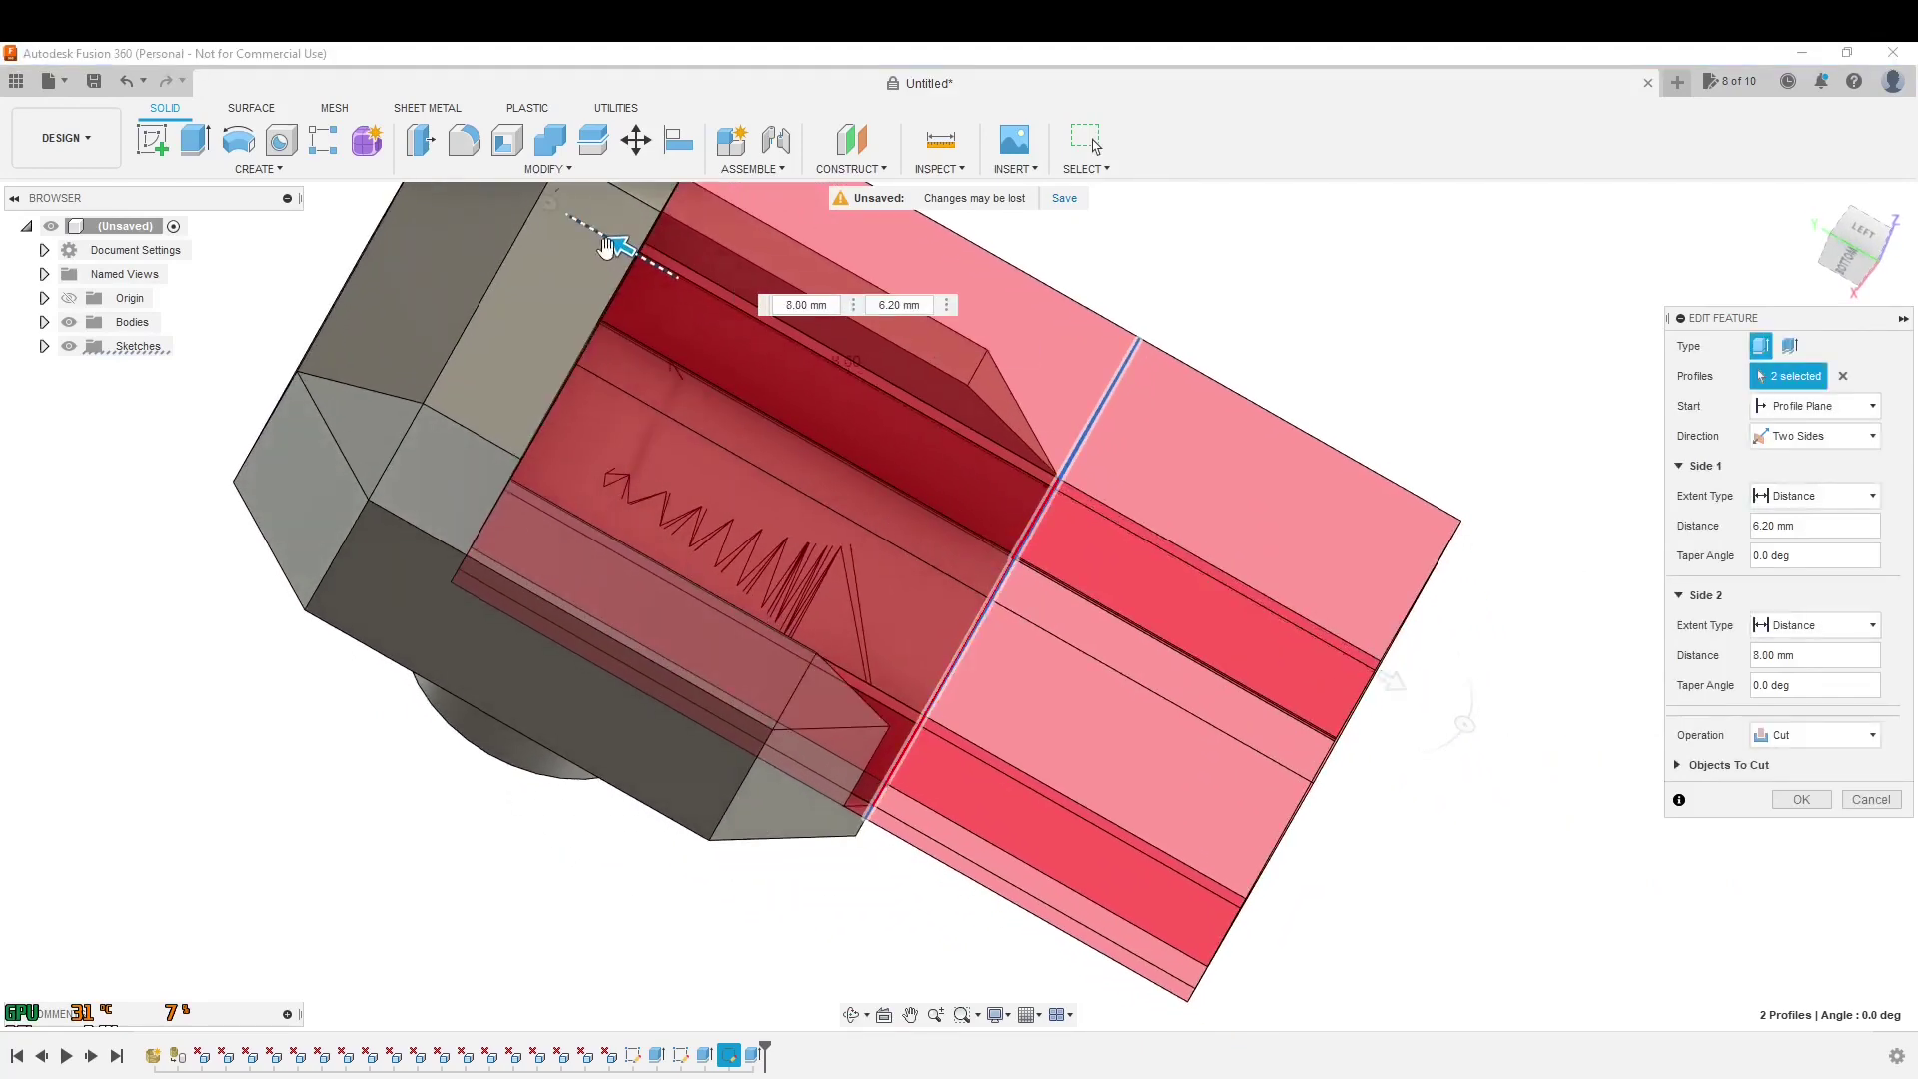
middle_click_drag(605, 246, 954, 715, "shift")
left_click(838, 729)
left_click(1801, 799)
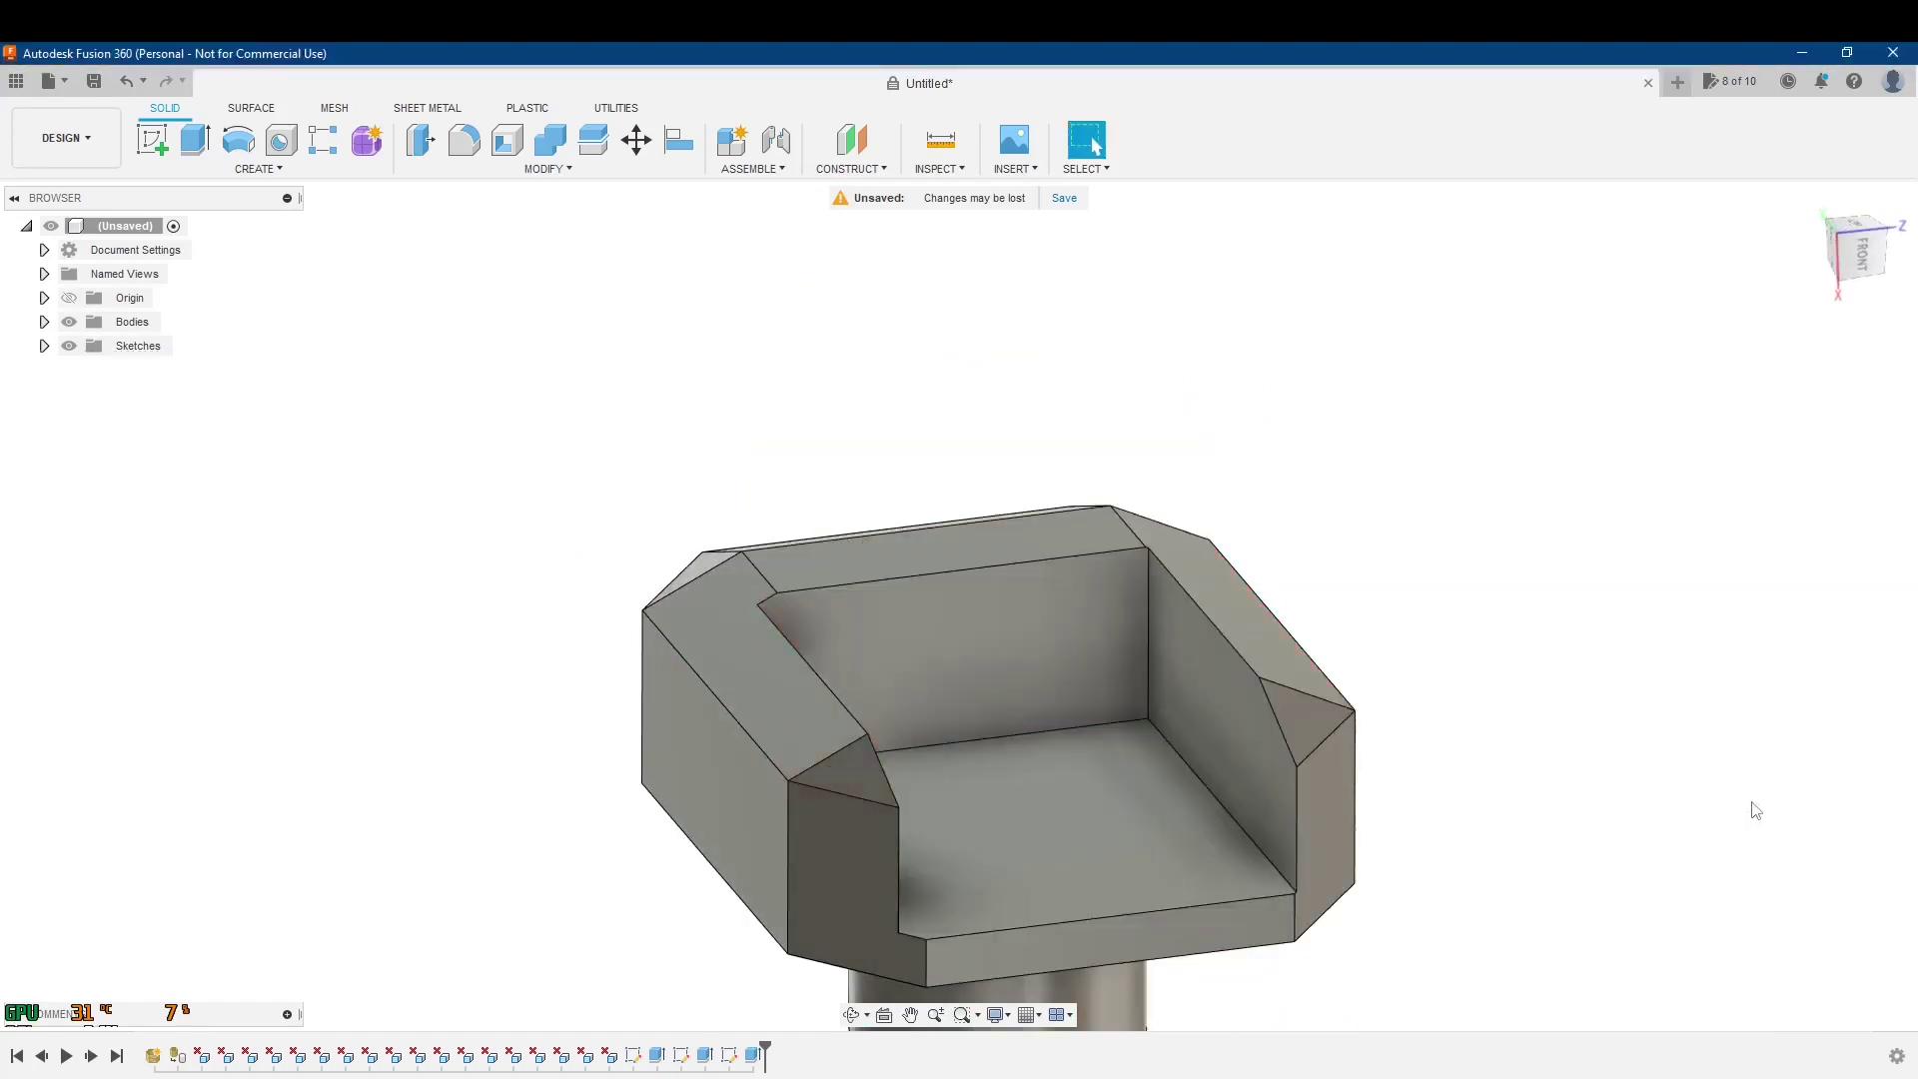
- Examine the rebuilt turret body, its barrel recess and its round base from several sides
middle_click_drag(1751, 800, 1172, 715, "shift")
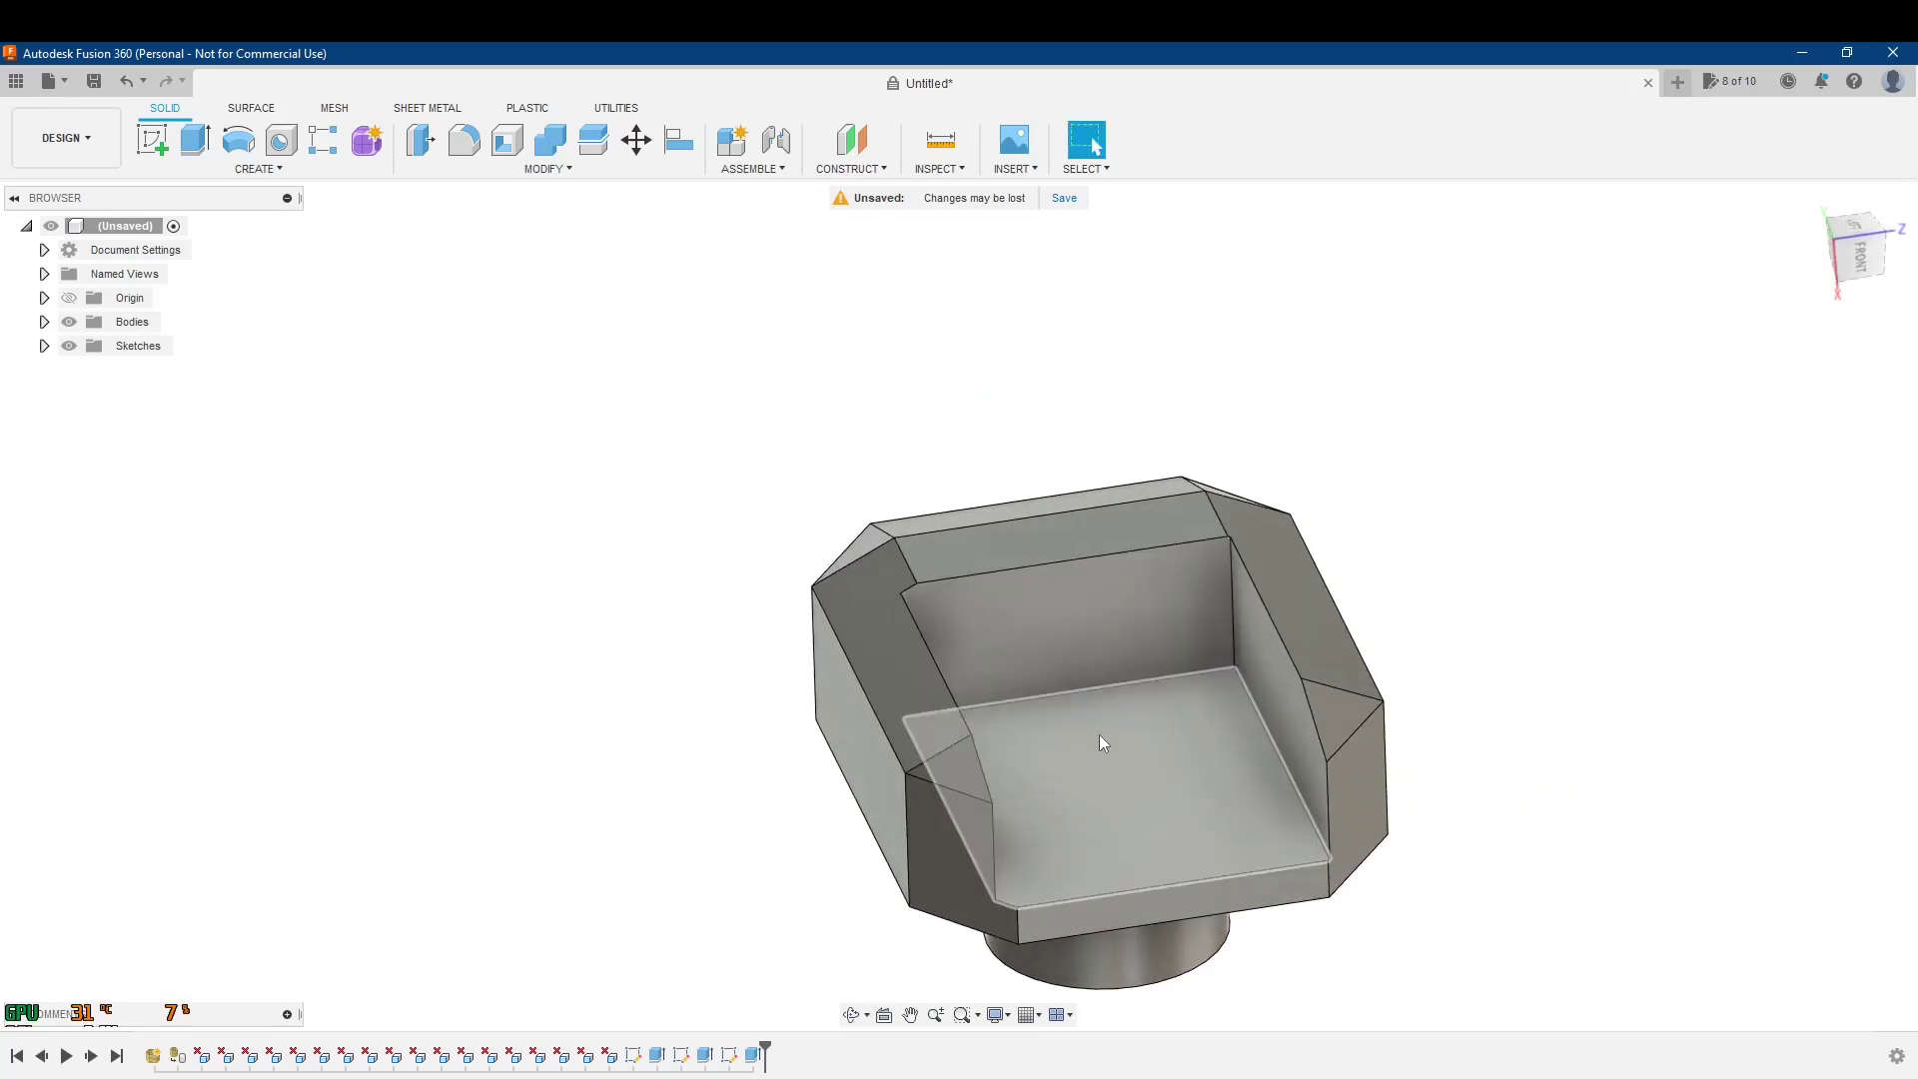
middle_click_drag(1567, 758, 1413, 724, "shift")
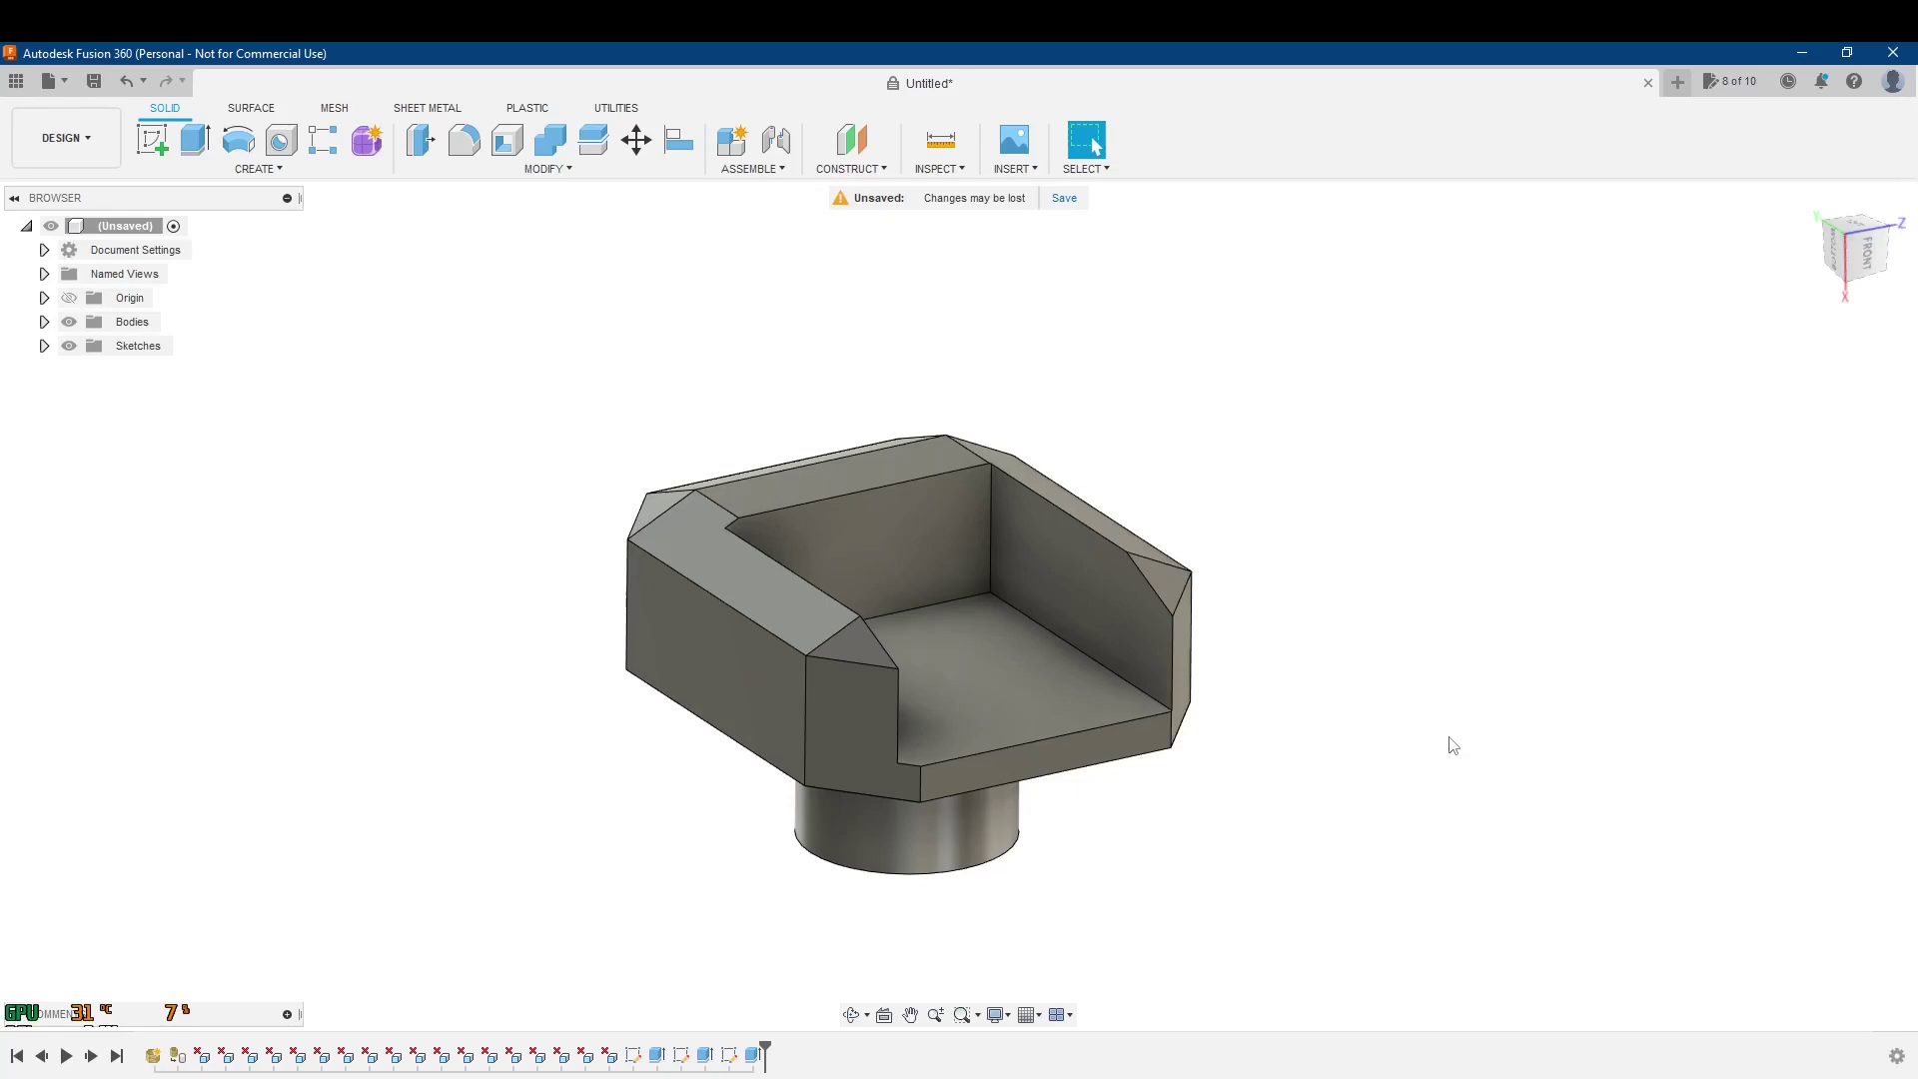
middle_click_drag(1453, 735, 1360, 768, "shift")
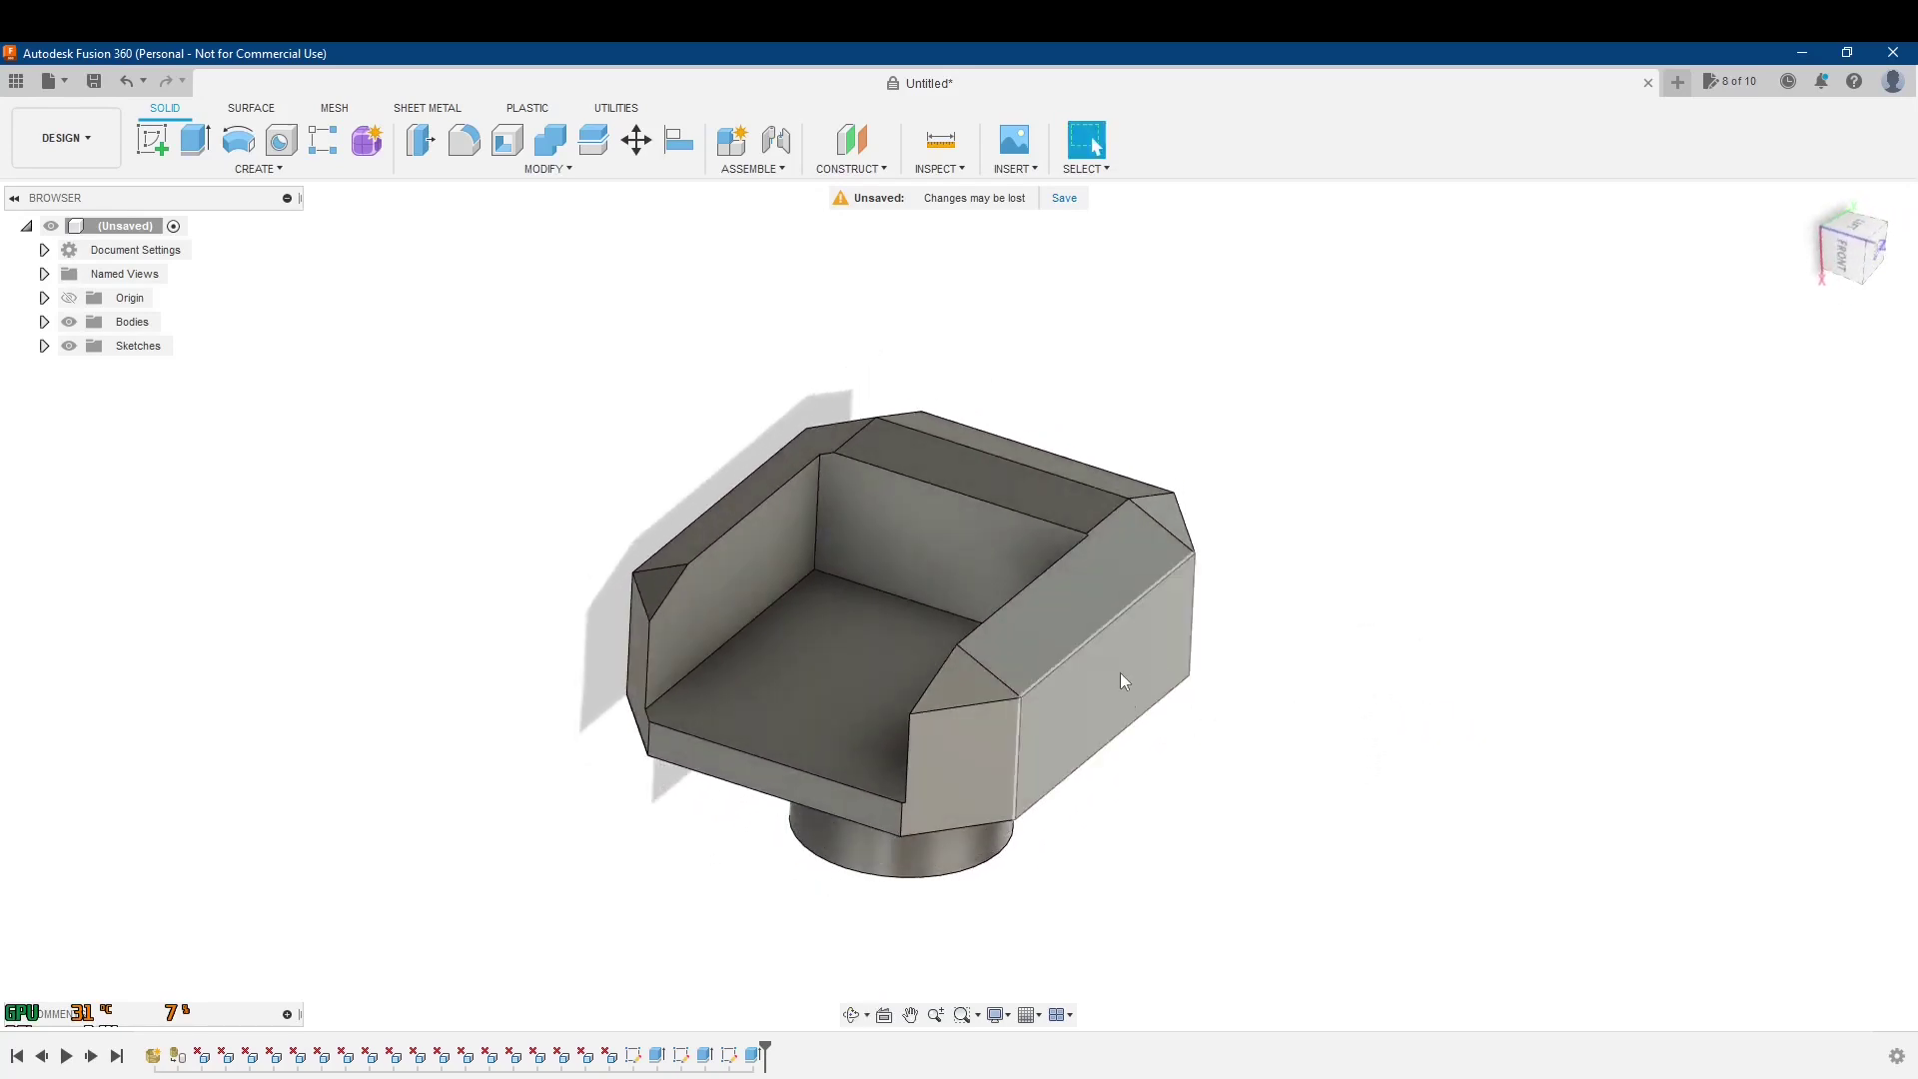
middle_click_drag(1472, 809, 1516, 805, "shift")
left_click_drag(1499, 822, 1260, 619)
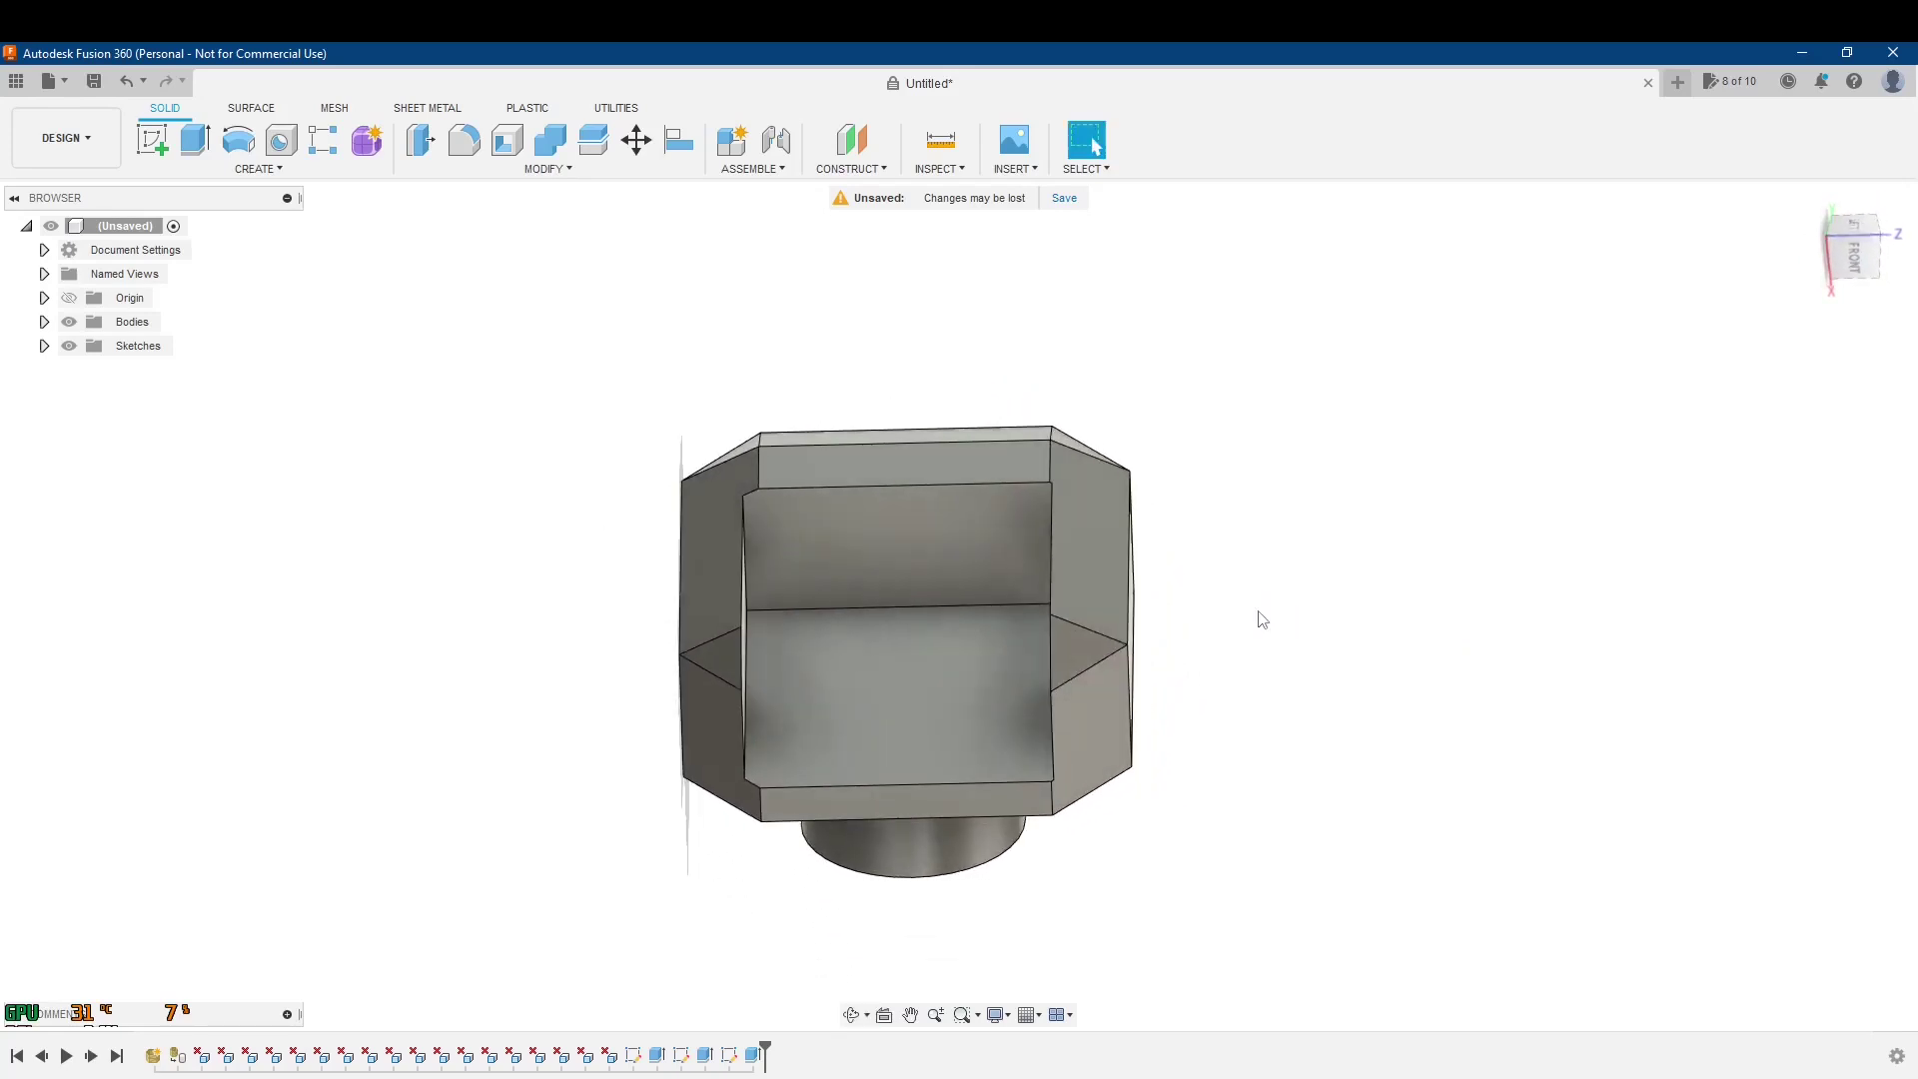
mouse_move(1322, 612)
middle_mouse_down("shift")
mouse_move(1289, 595)
mouse_move(1262, 706)
mouse_move(1331, 608)
middle_mouse_up("shift")
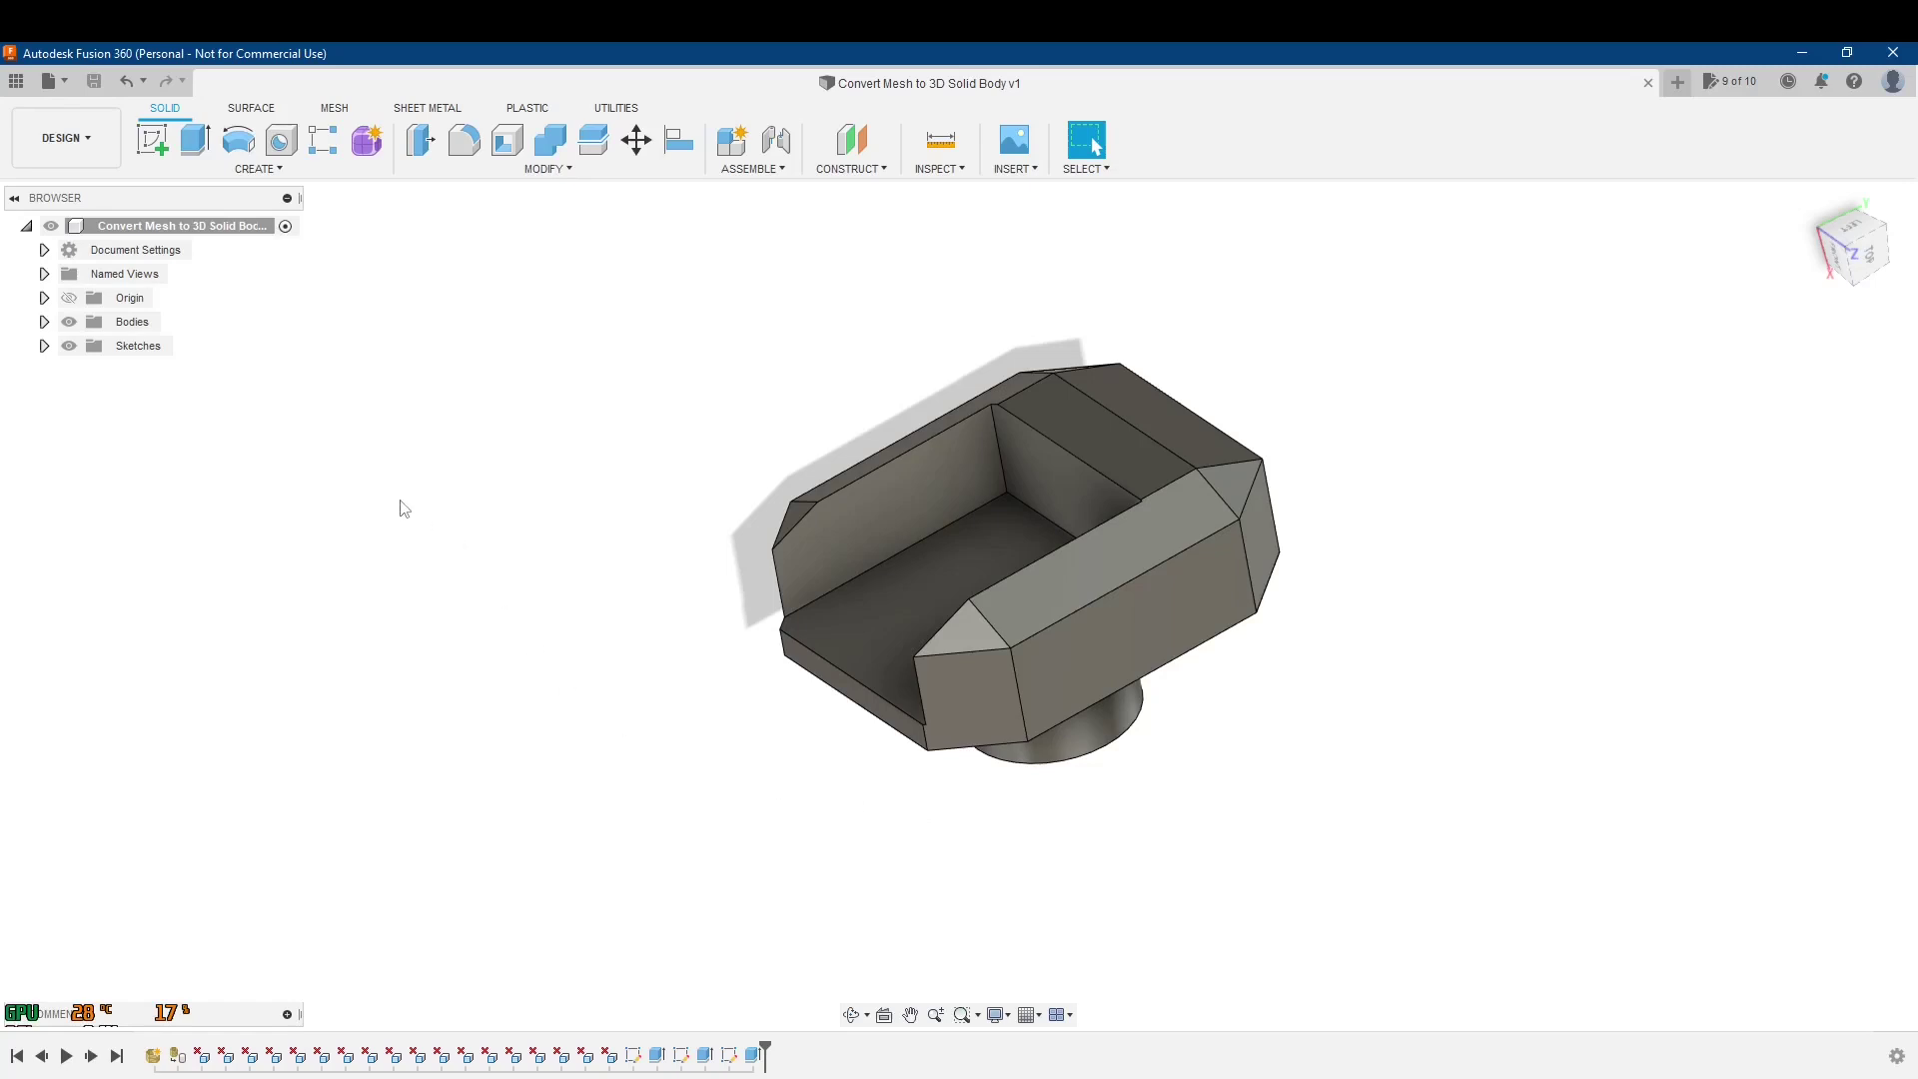
- Start saving the Mini_turret body as a mesh in STL (Binary) format and turn on the mesh preview
left_click(44, 321)
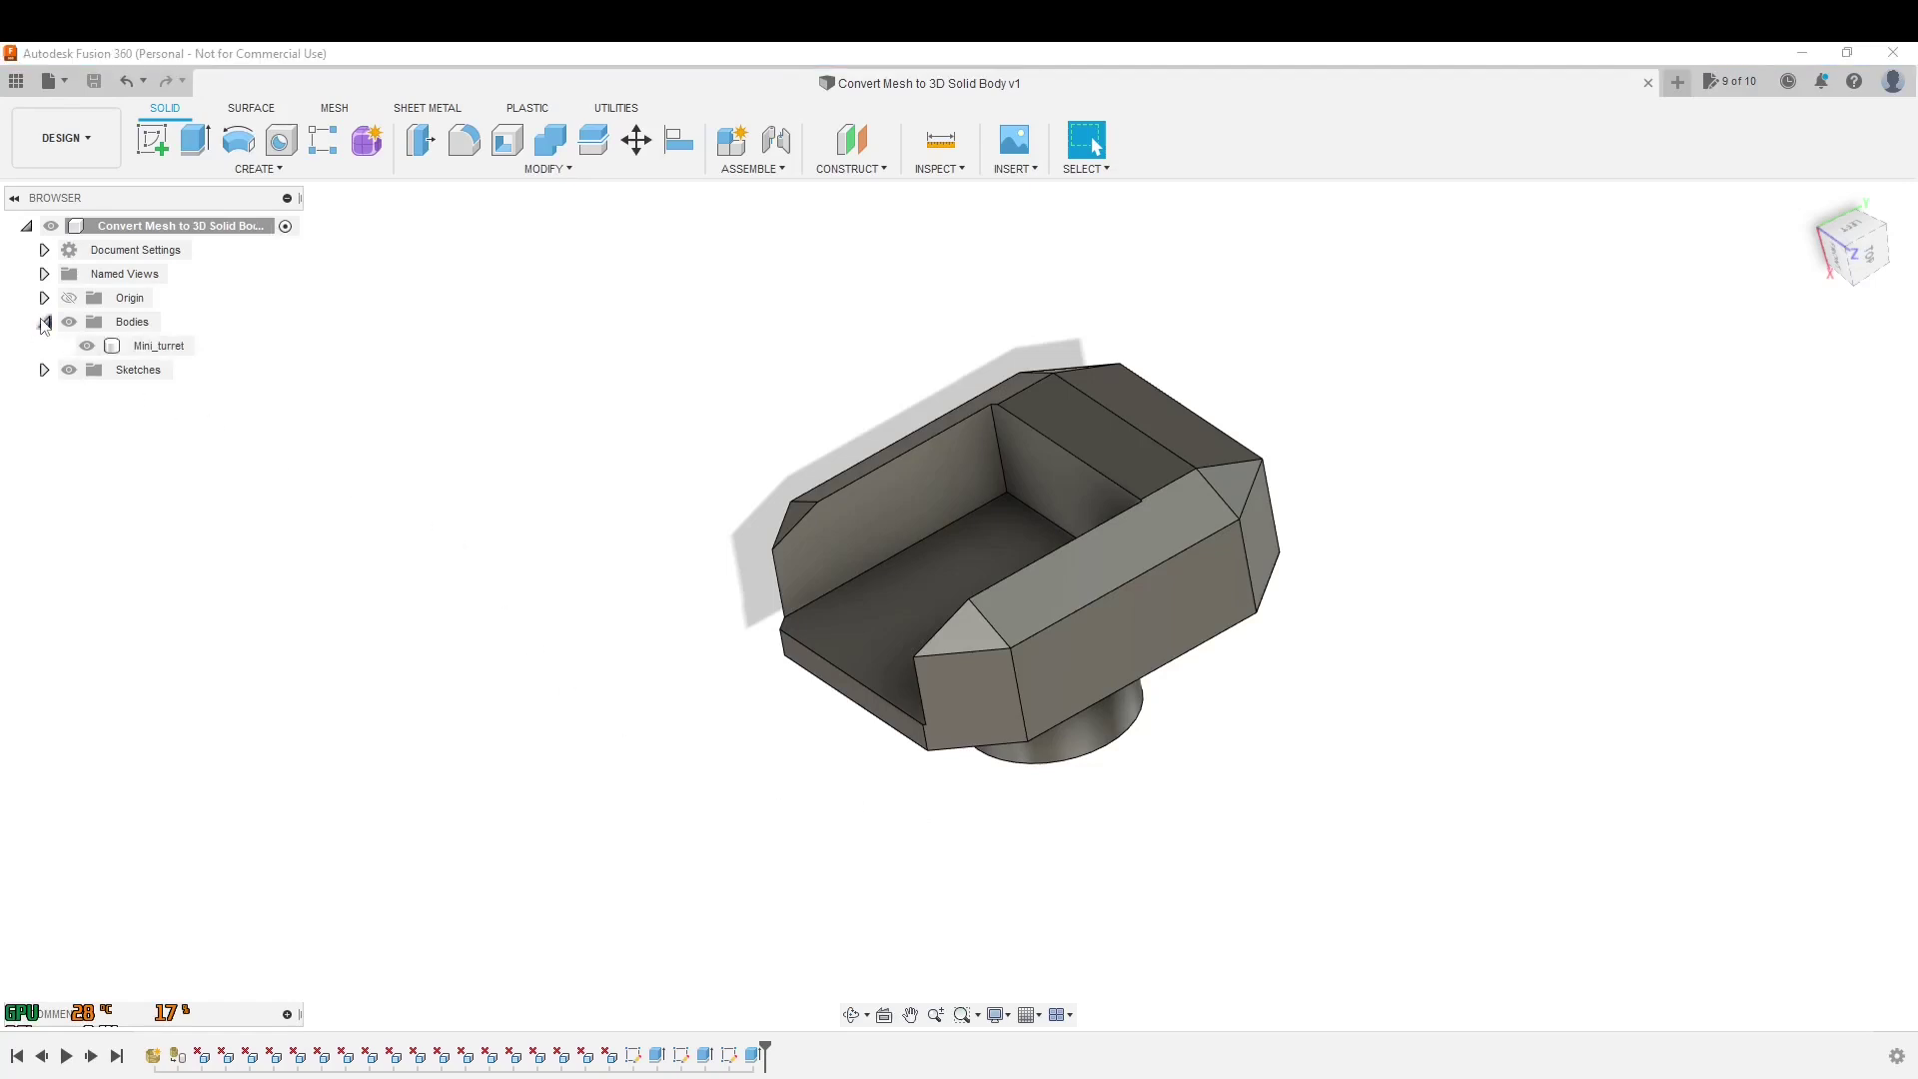
right_click(182, 350)
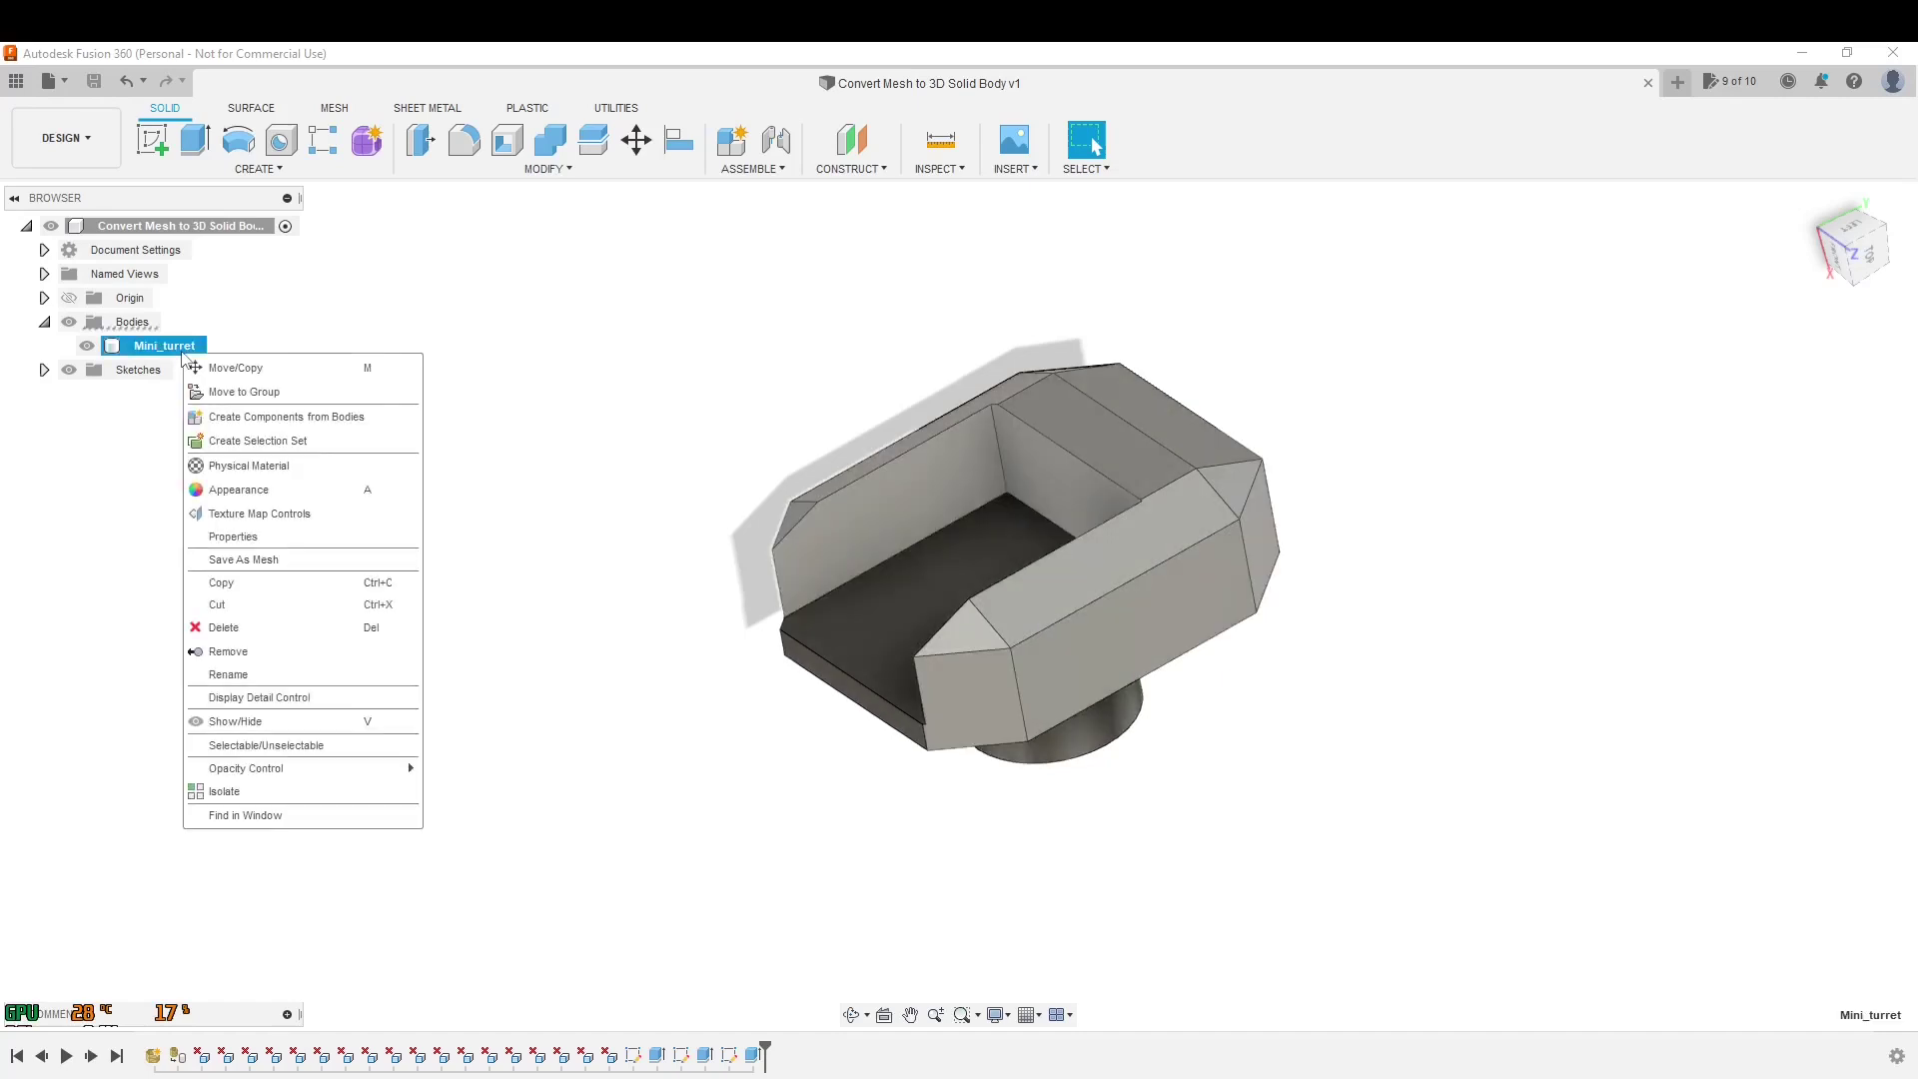
left_click(270, 563)
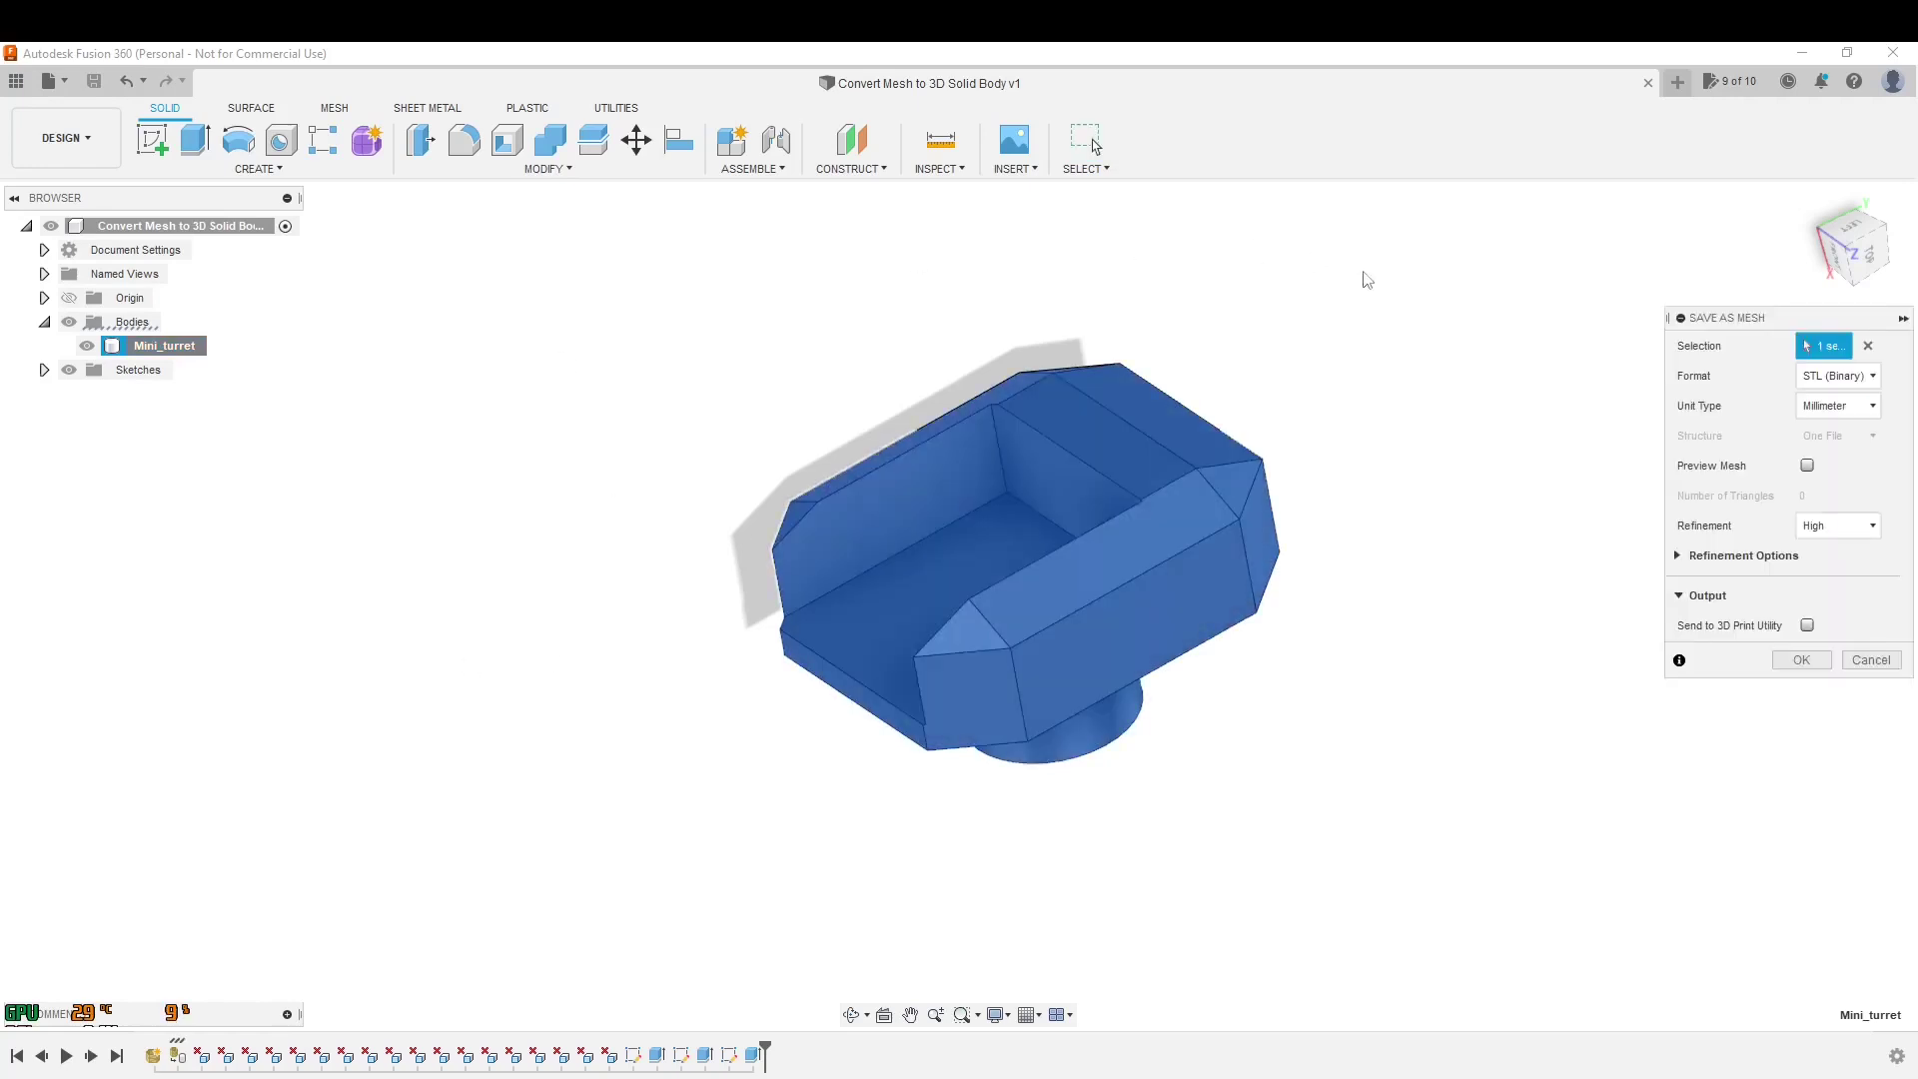
left_click(1835, 382)
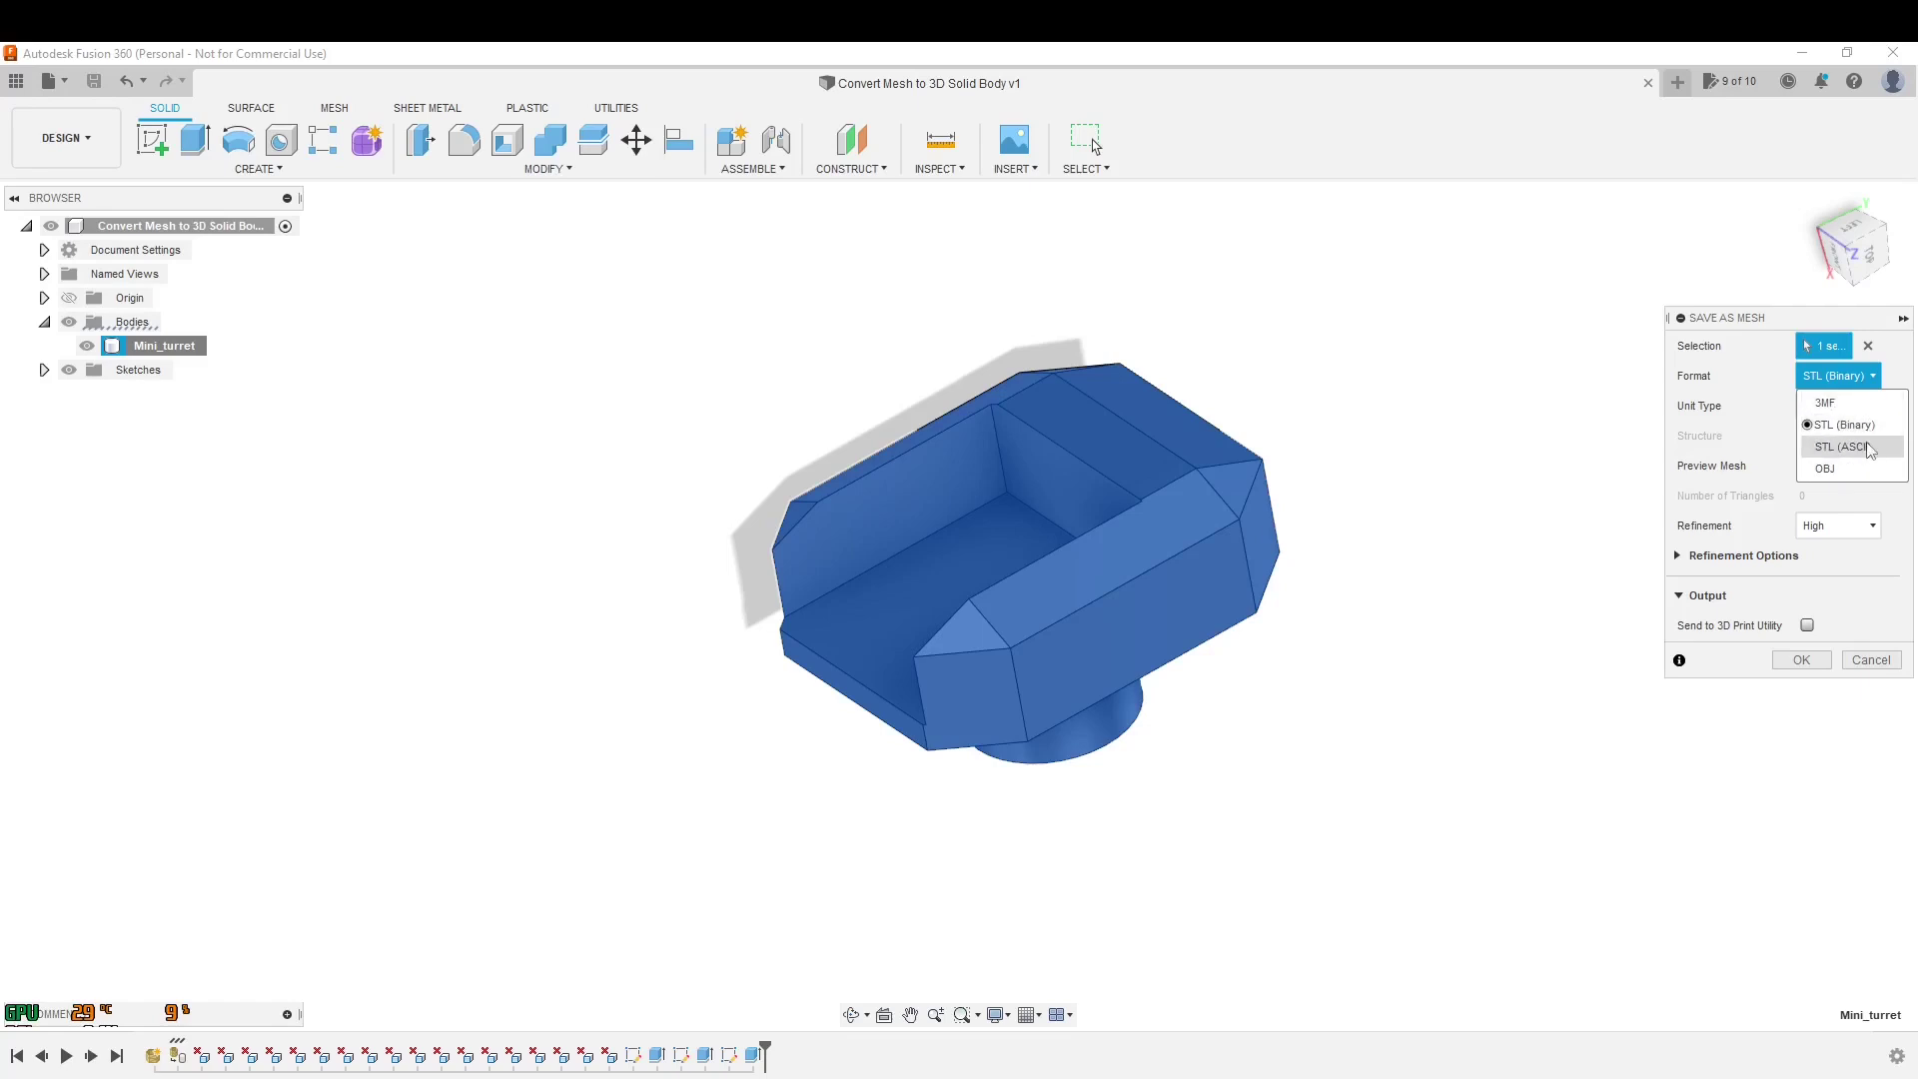
left_click(1727, 424)
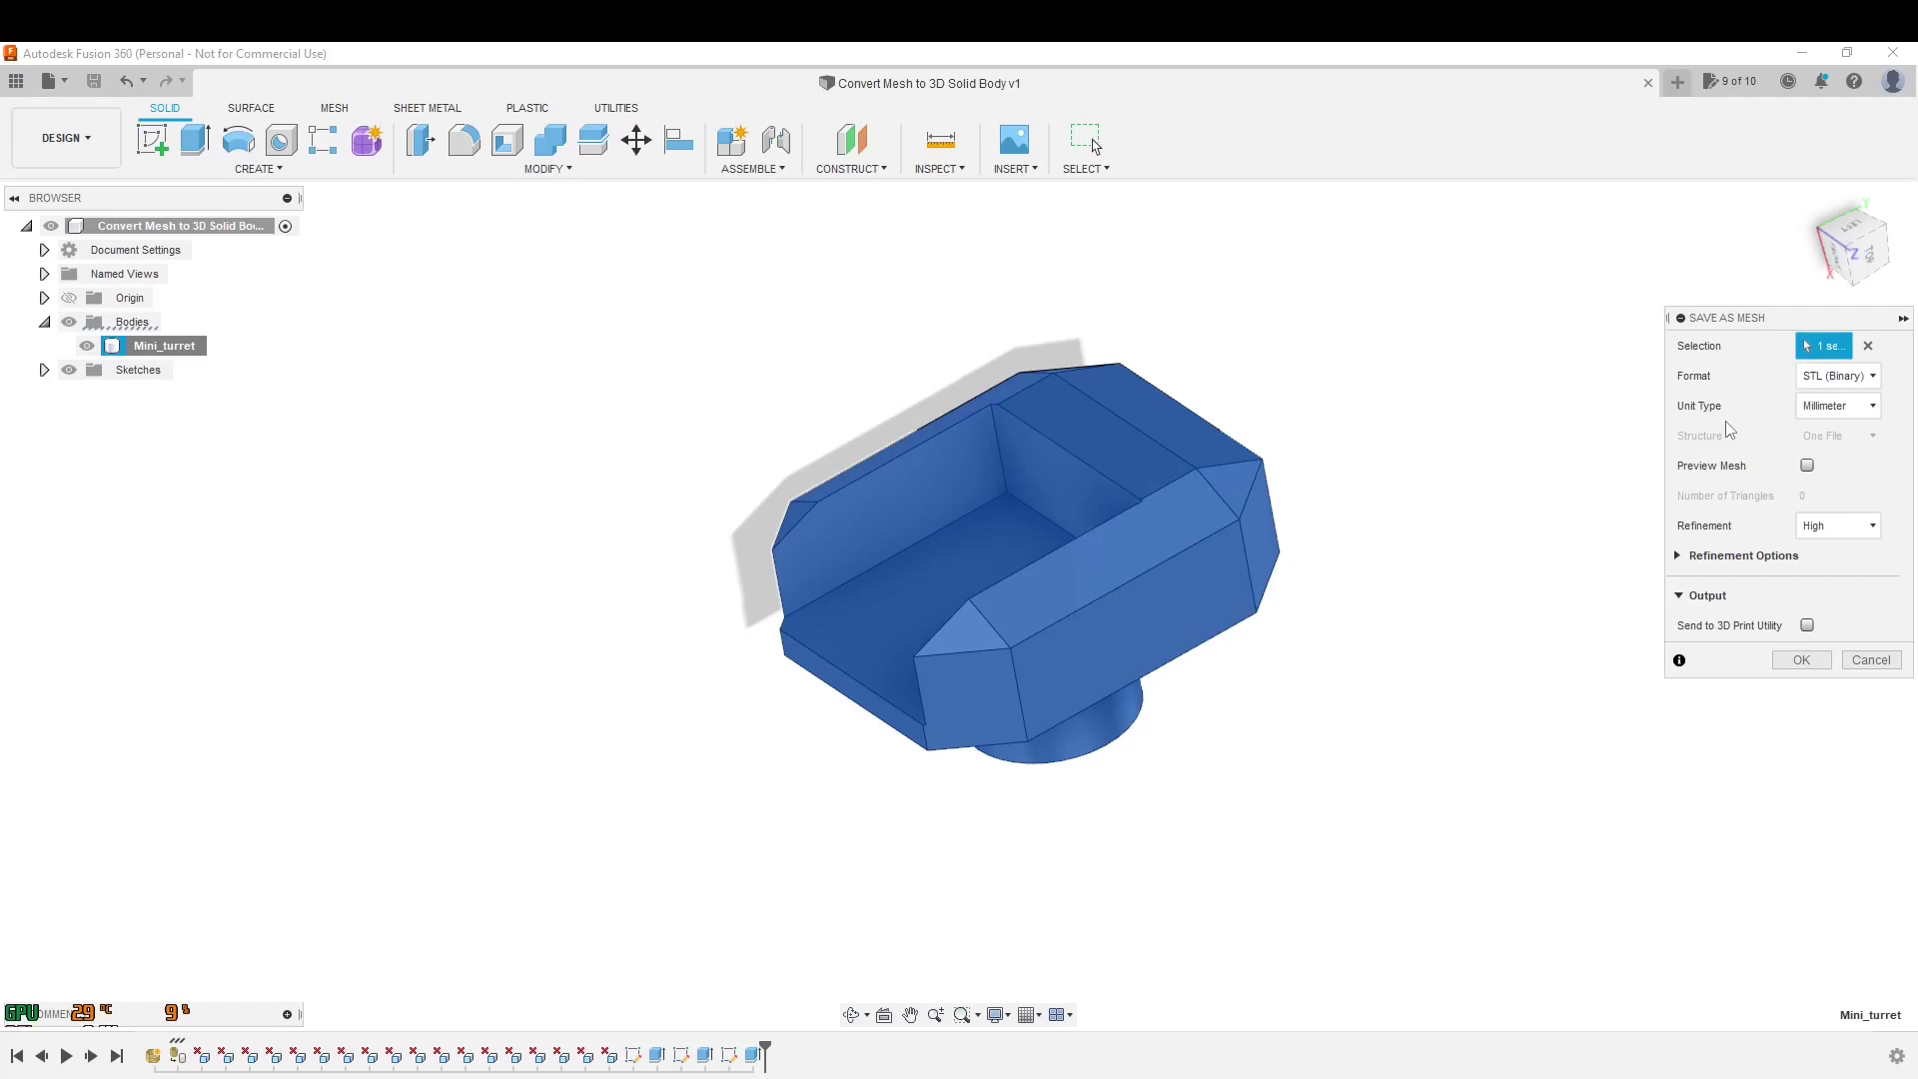
left_click(1808, 465)
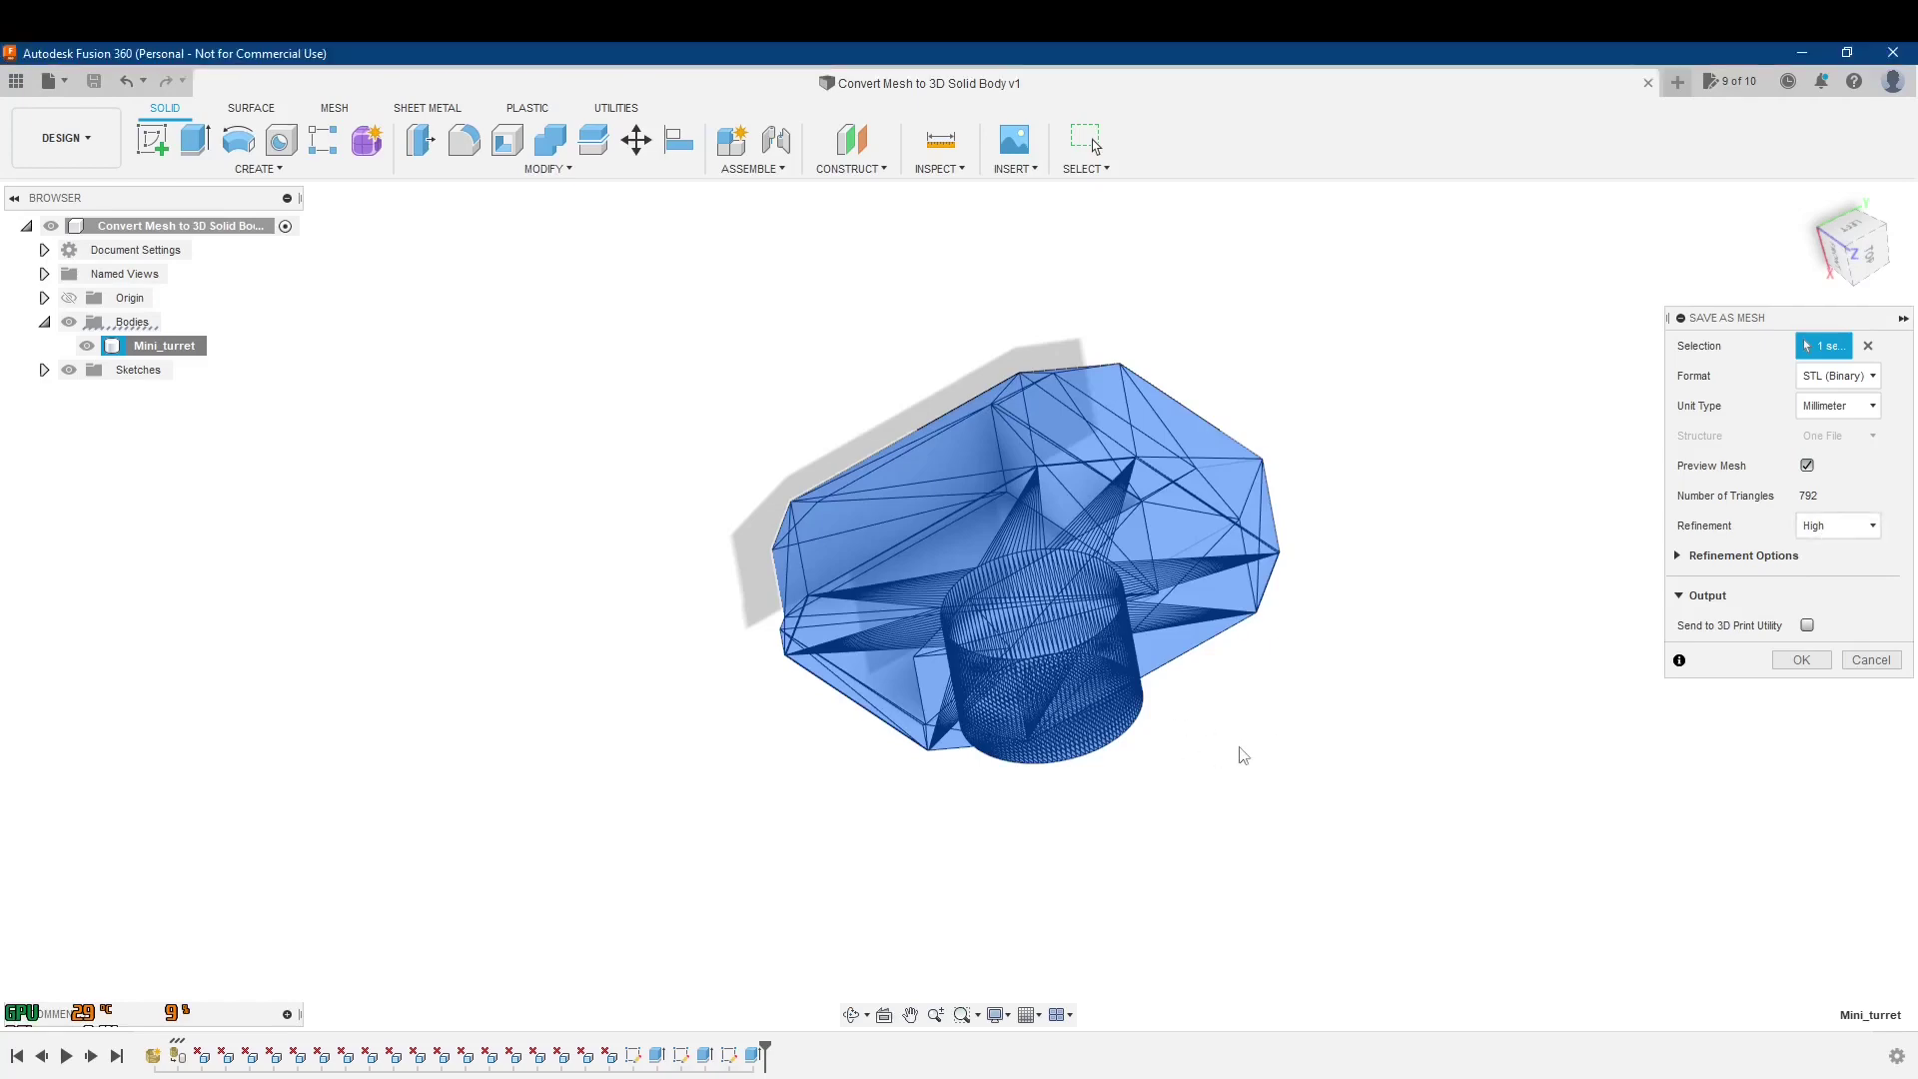
- Compare the mesh preview at Low and High refinement, ending on High
middle_click_drag(1256, 711, 1398, 693, "shift")
left_click(1838, 525)
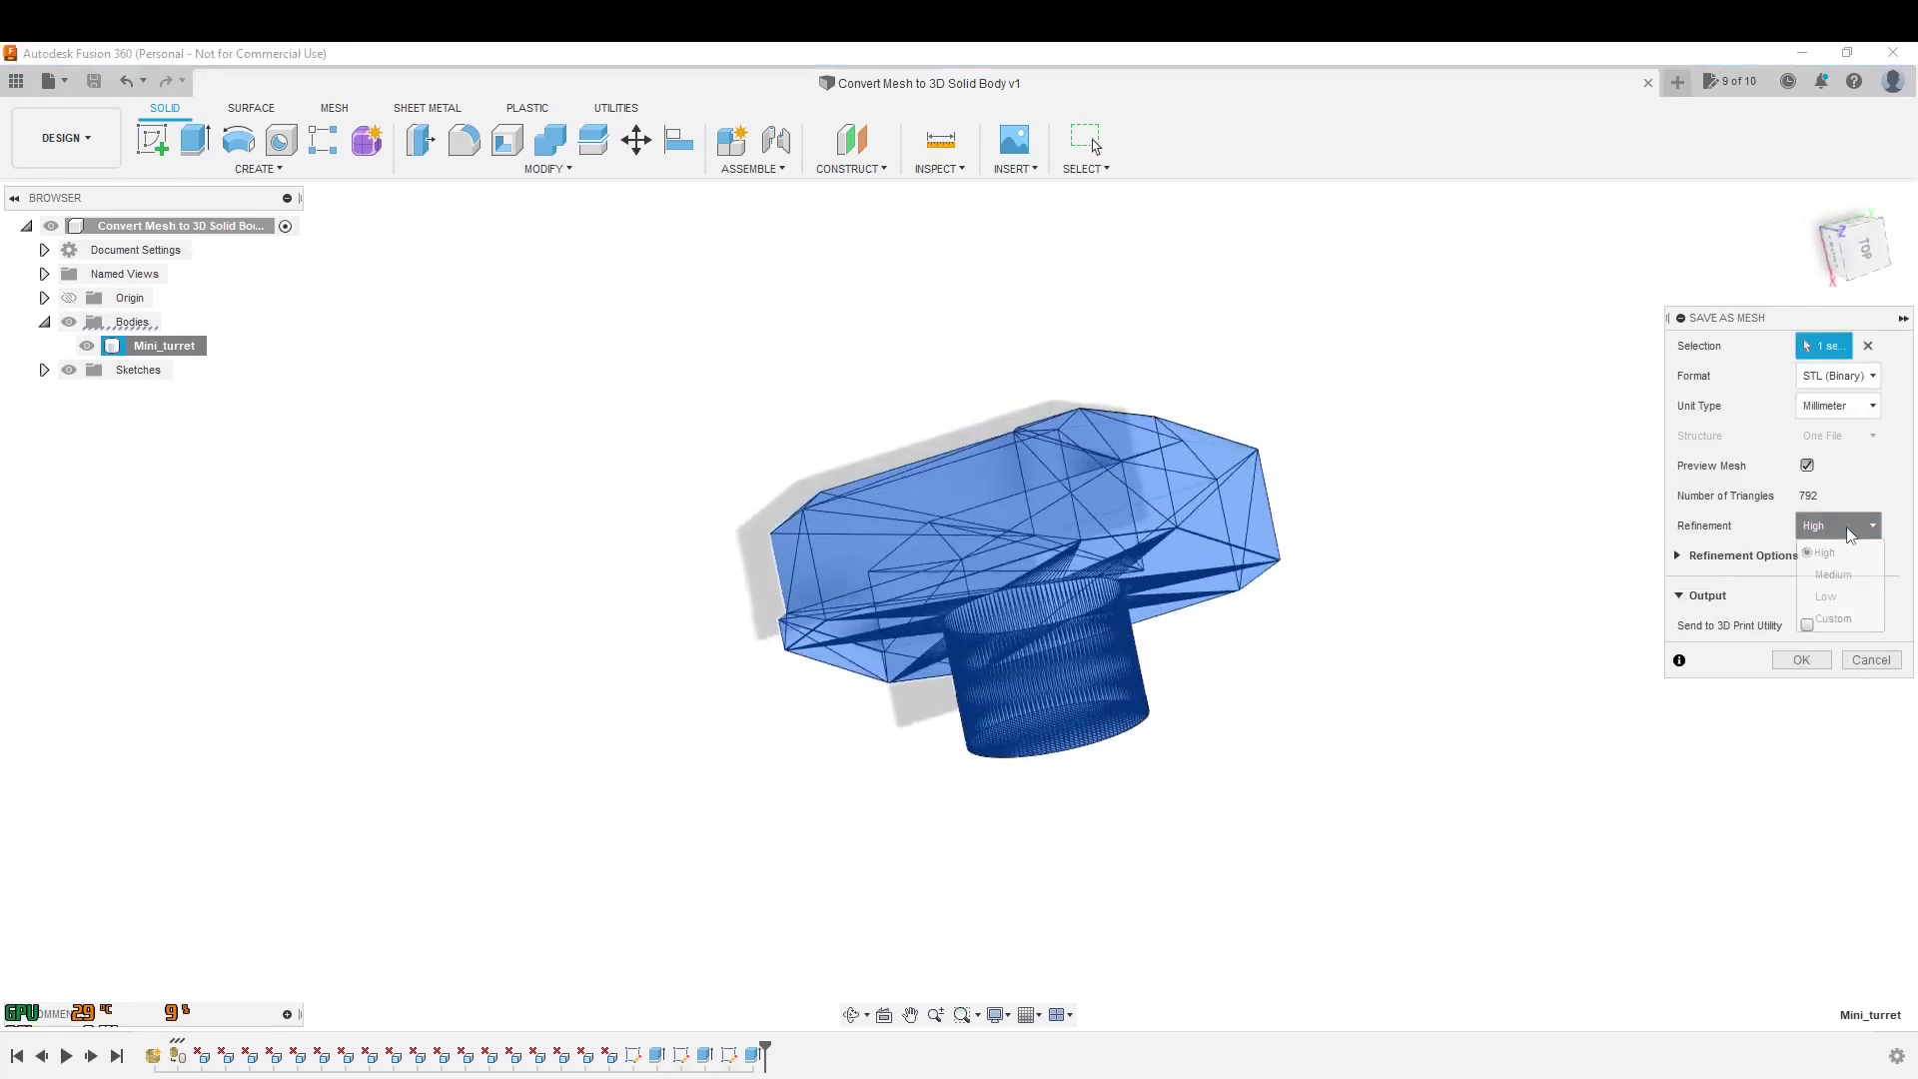
left_click(1825, 552)
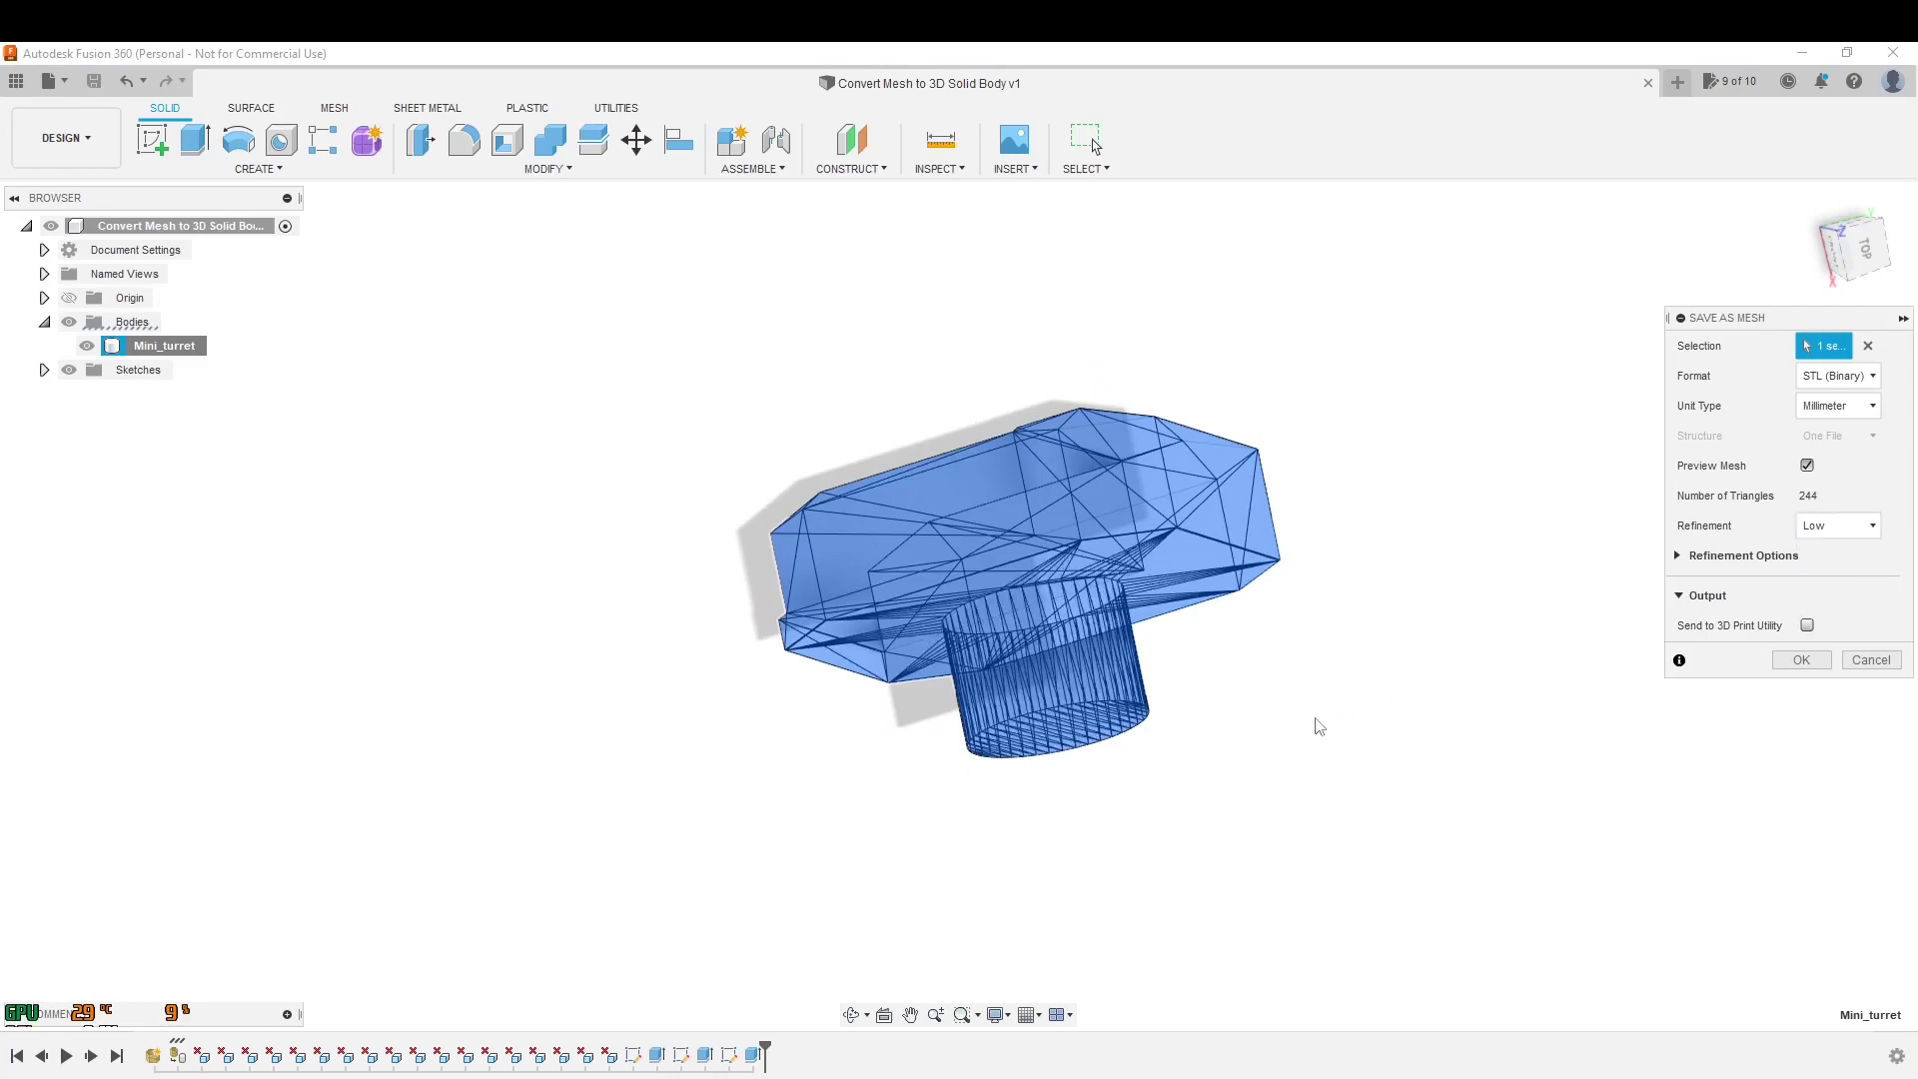
mouse_move(1314, 723)
middle_mouse_down("shift")
mouse_move(1279, 621)
mouse_move(1303, 715)
mouse_move(1318, 689)
middle_mouse_up("shift")
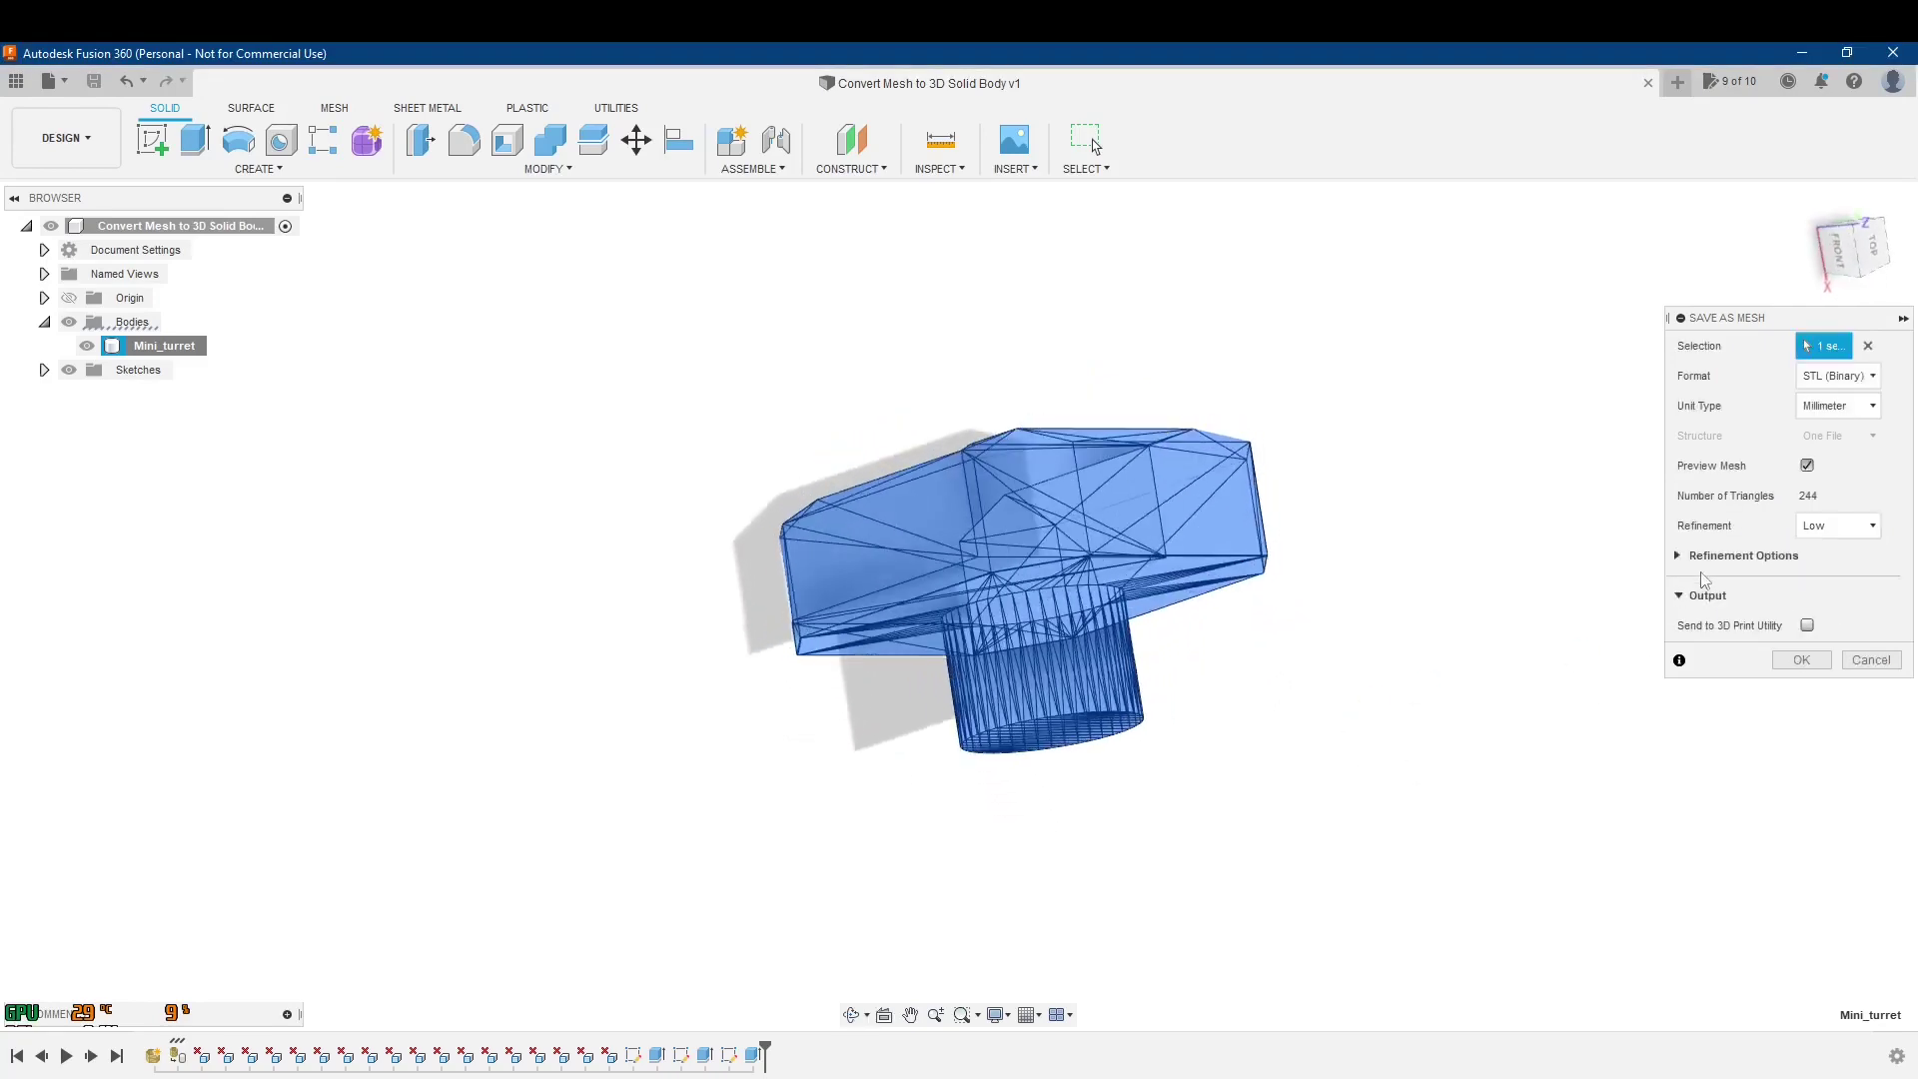
left_click(1837, 525)
left_click(1834, 562)
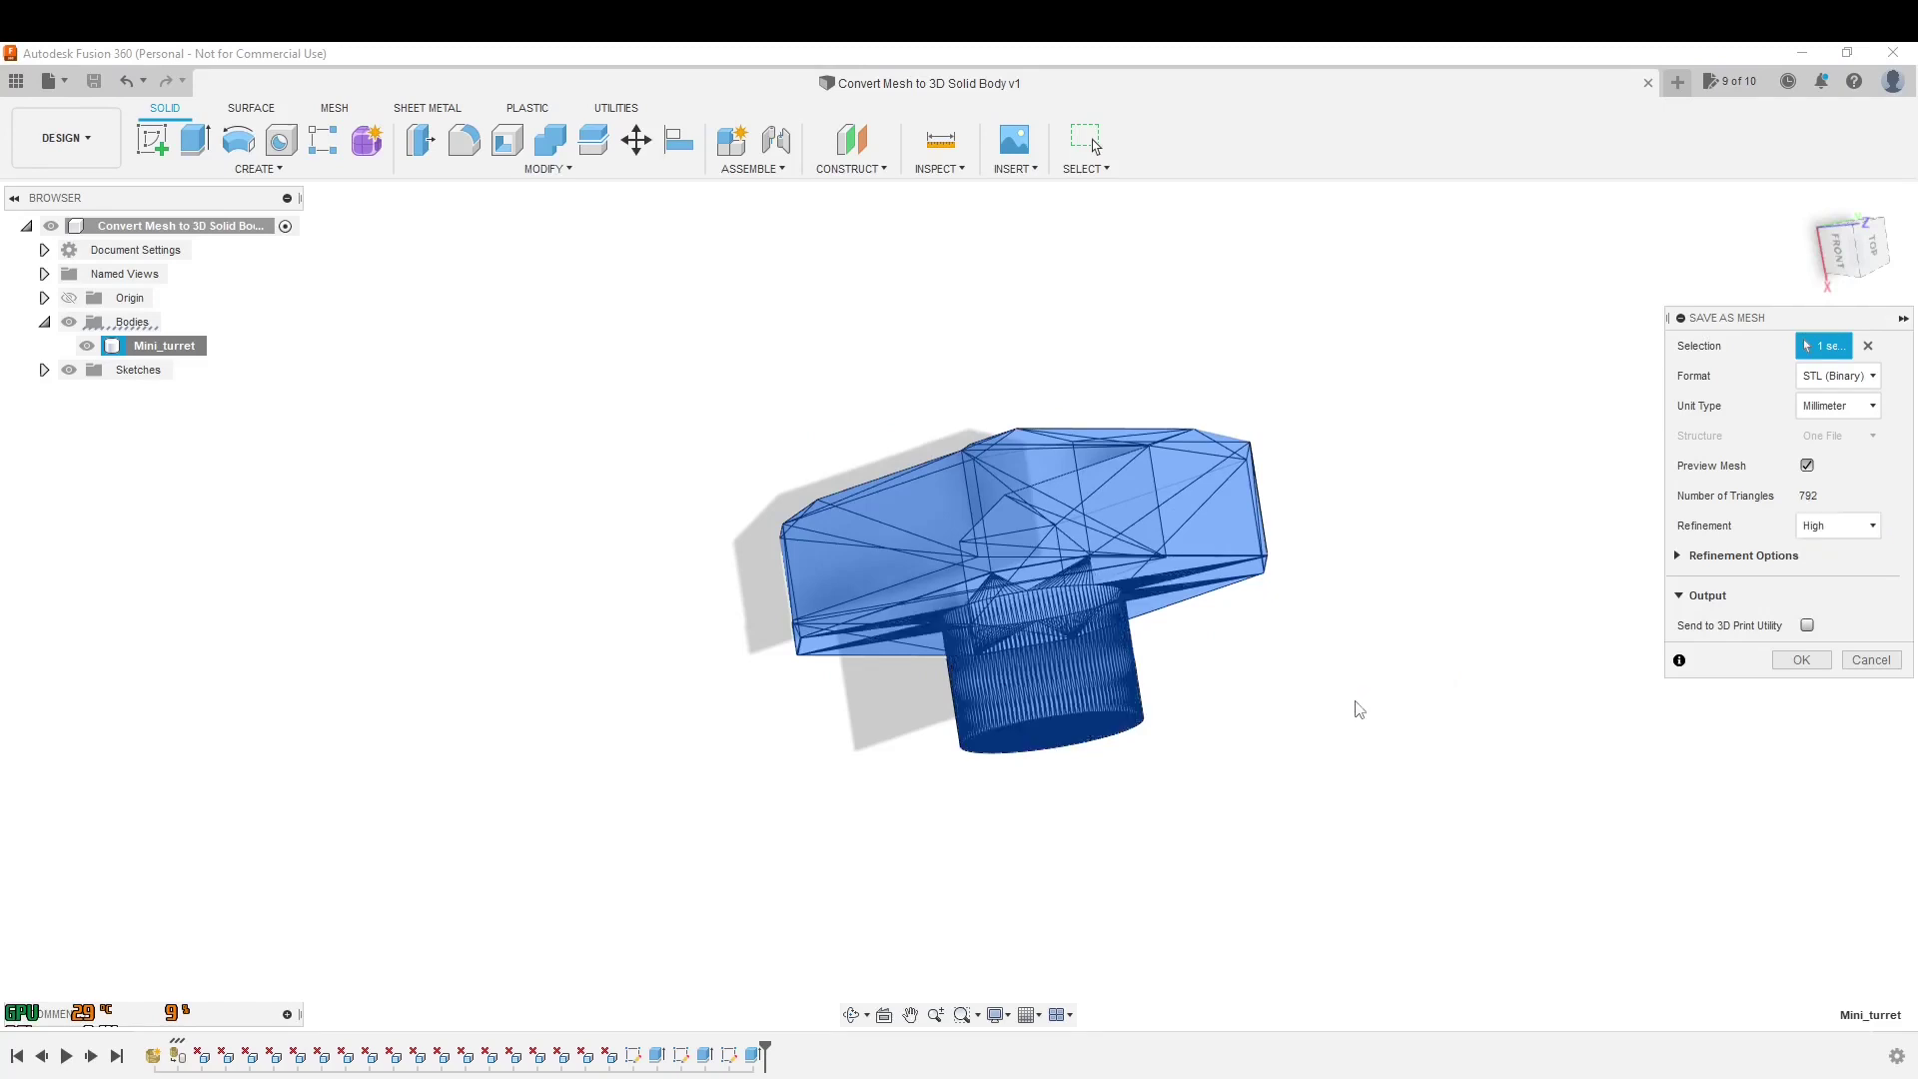
middle_click_drag(1296, 680, 1320, 722, "shift")
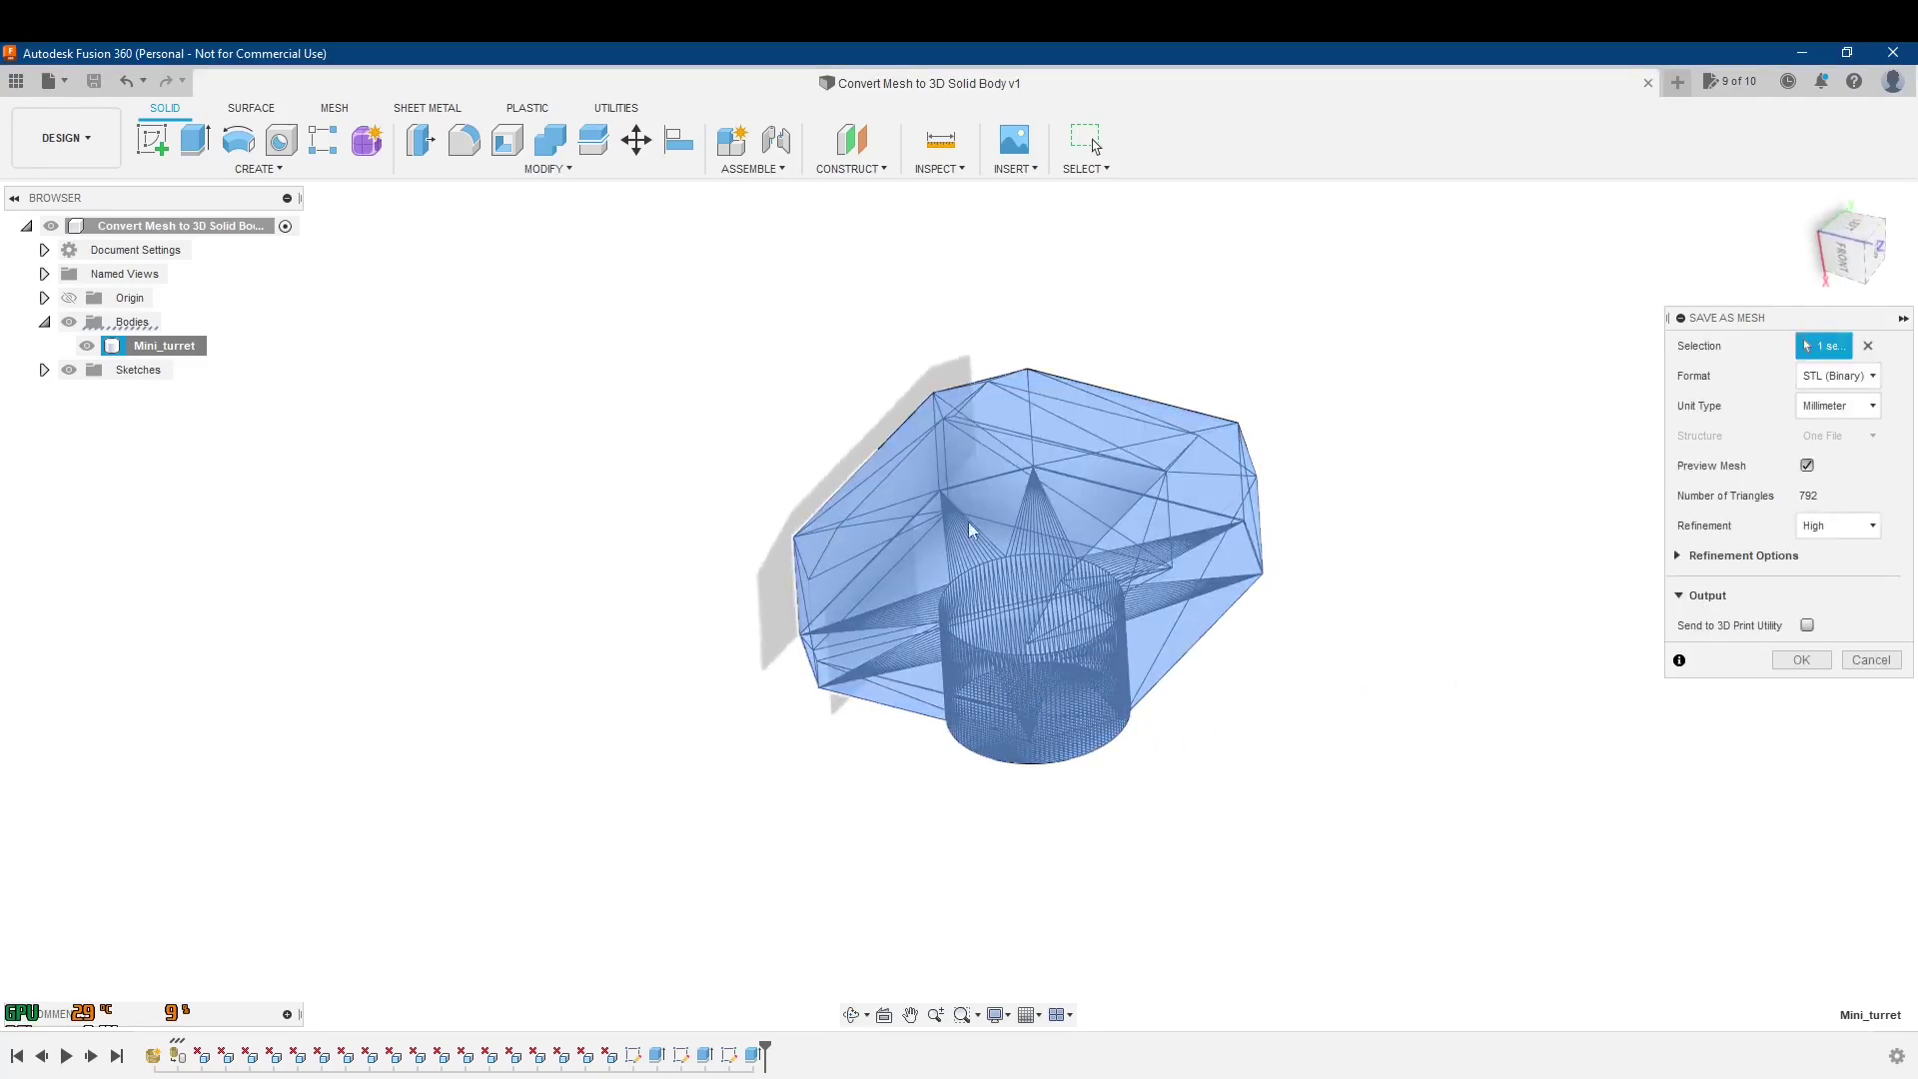
- Review the detailed refinement options and inspect the high-refinement mesh preview from other angles
left_click(1678, 556)
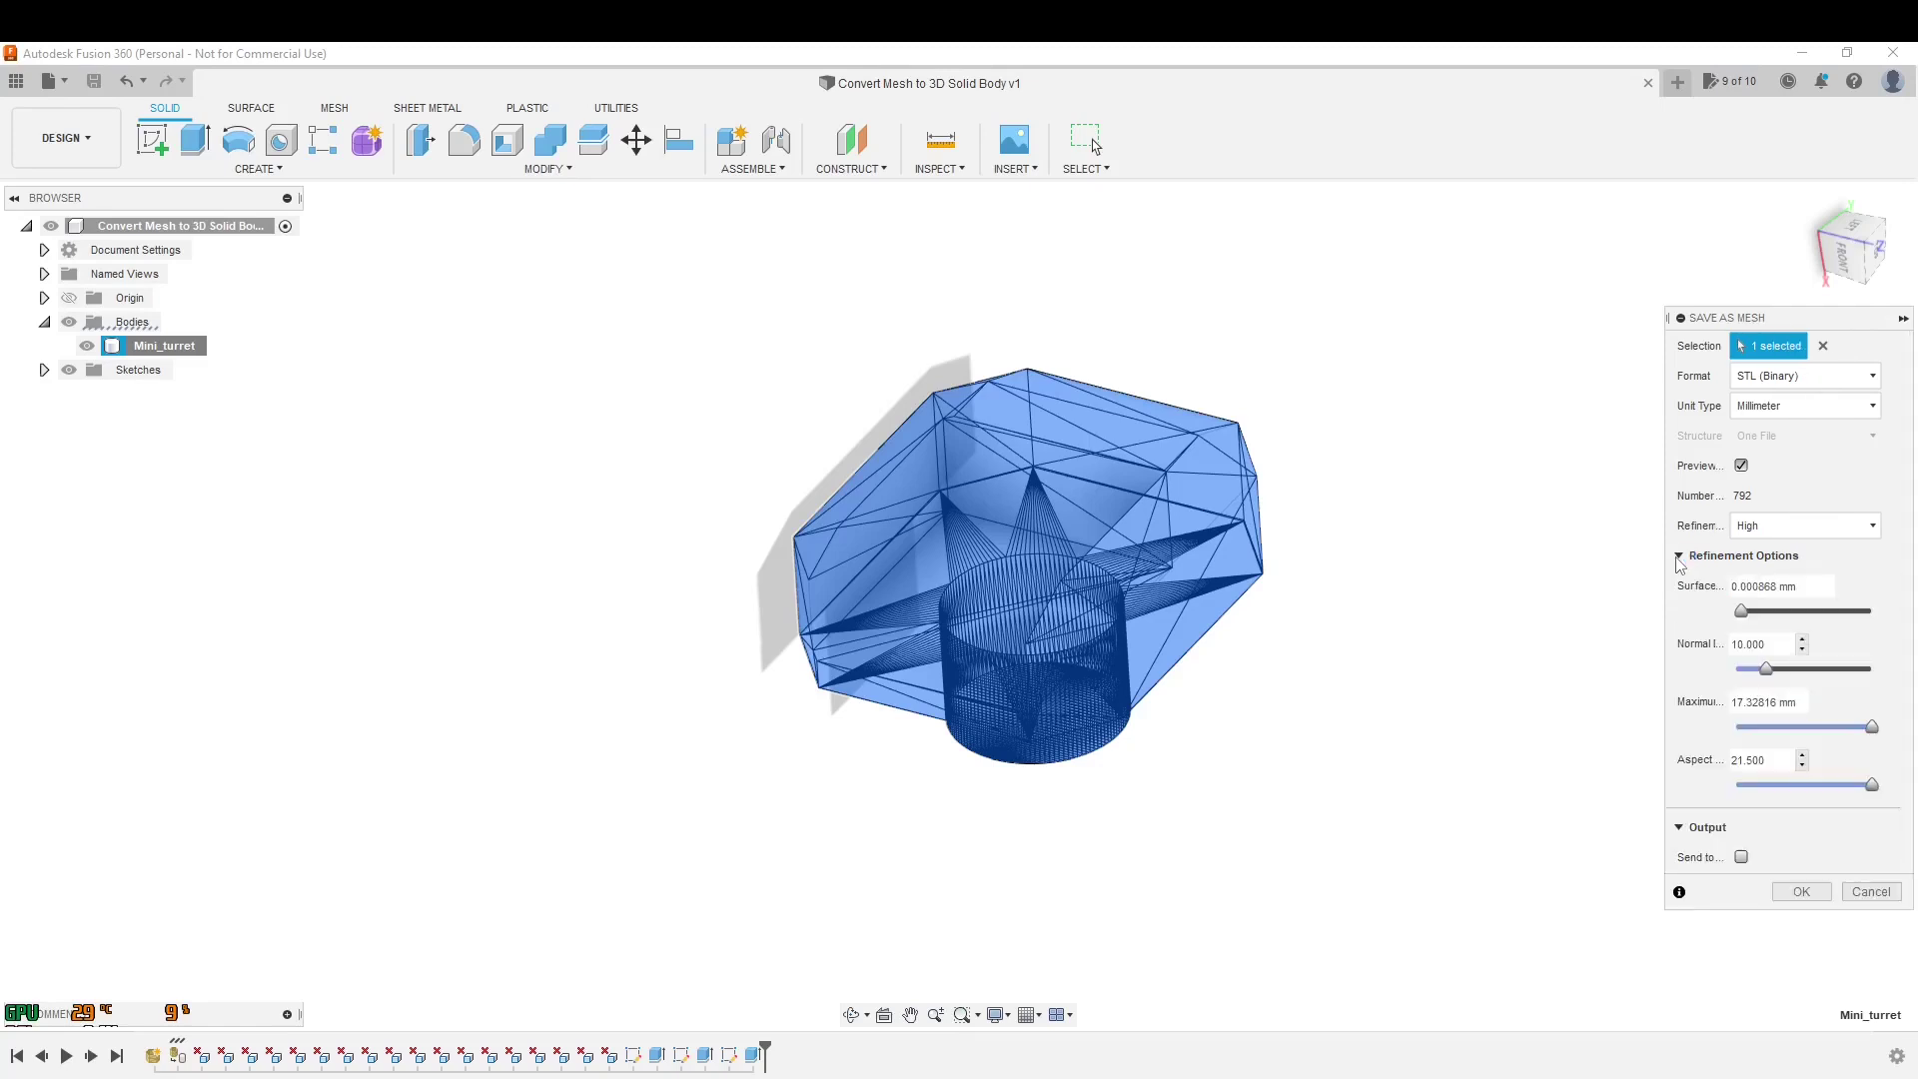
middle_click_drag(1416, 792, 1565, 753, "shift")
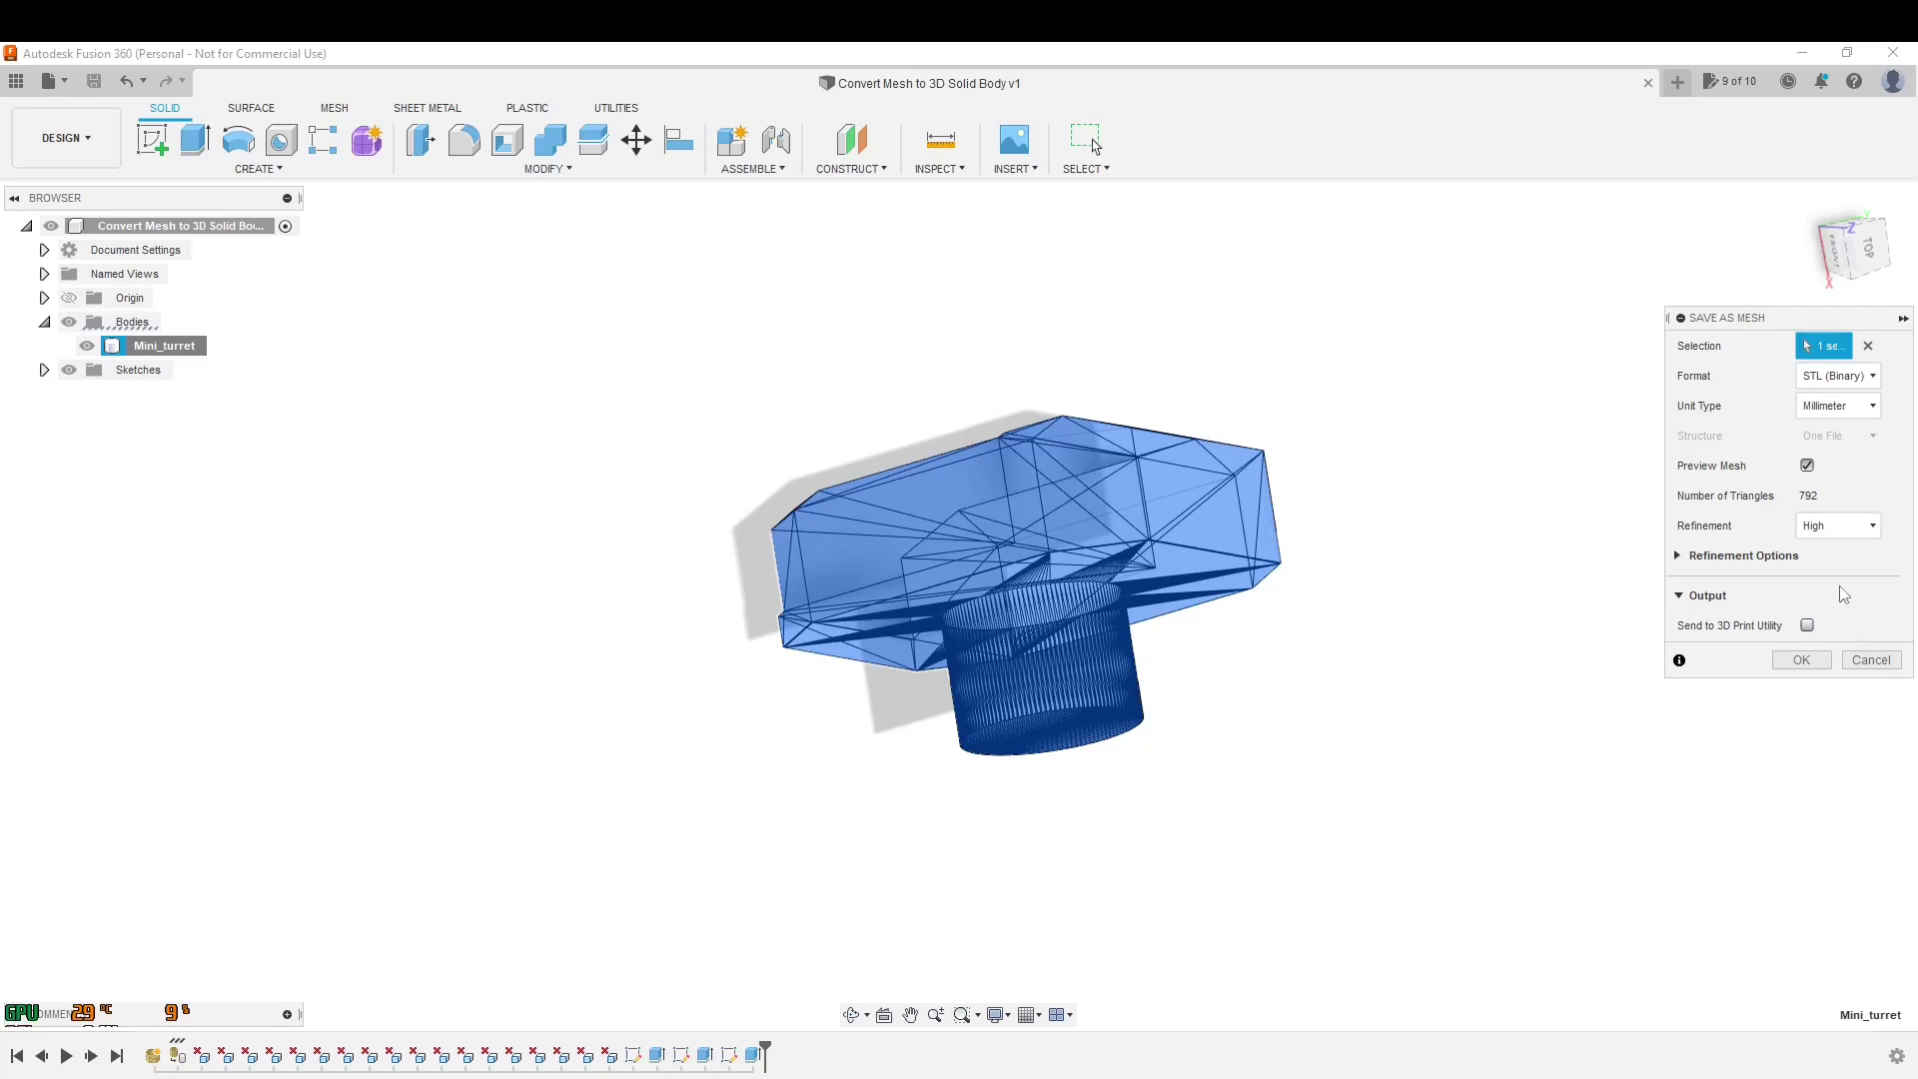
middle_click_drag(1343, 661, 1637, 661, "shift")
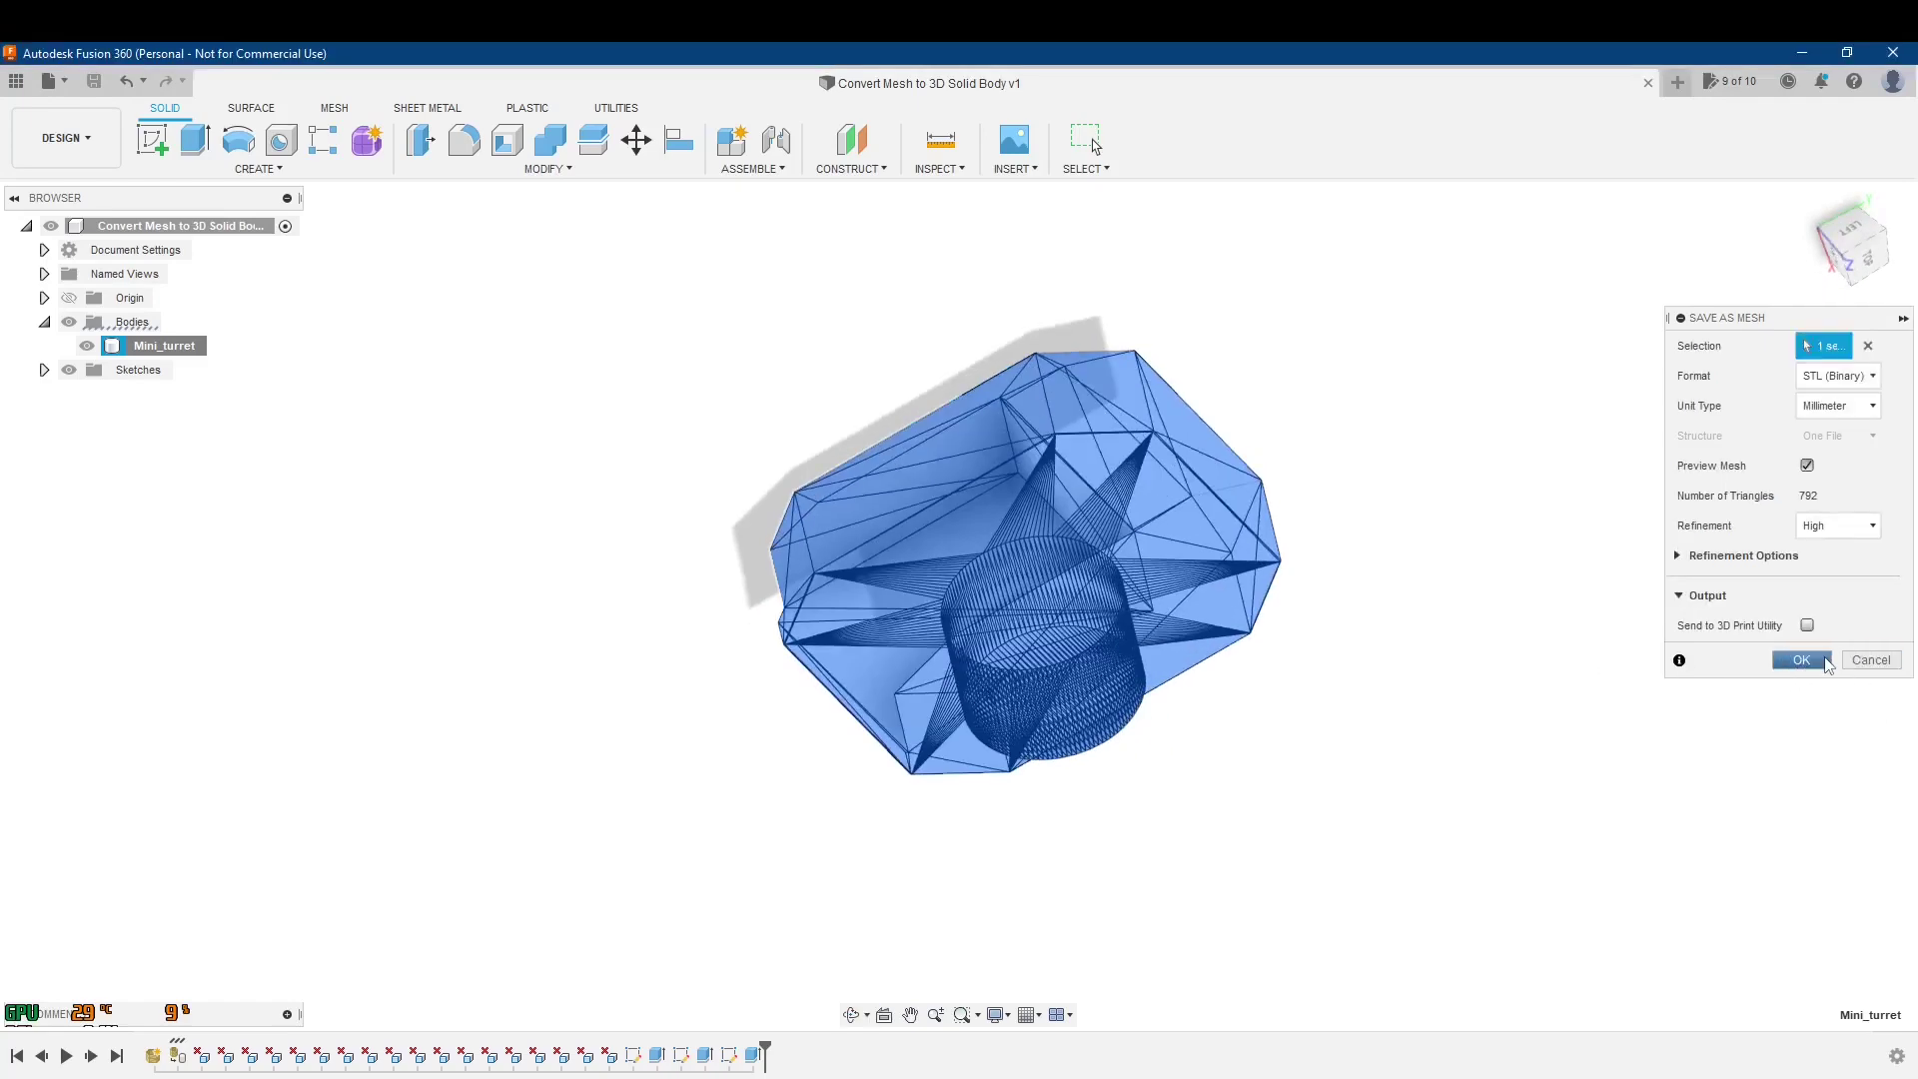
- Export the mesh to the Mini Double Gun Turrets folder as Mini_turret-blank.stl, without replacing the existing Mini_turret.stl
left_click(1824, 661)
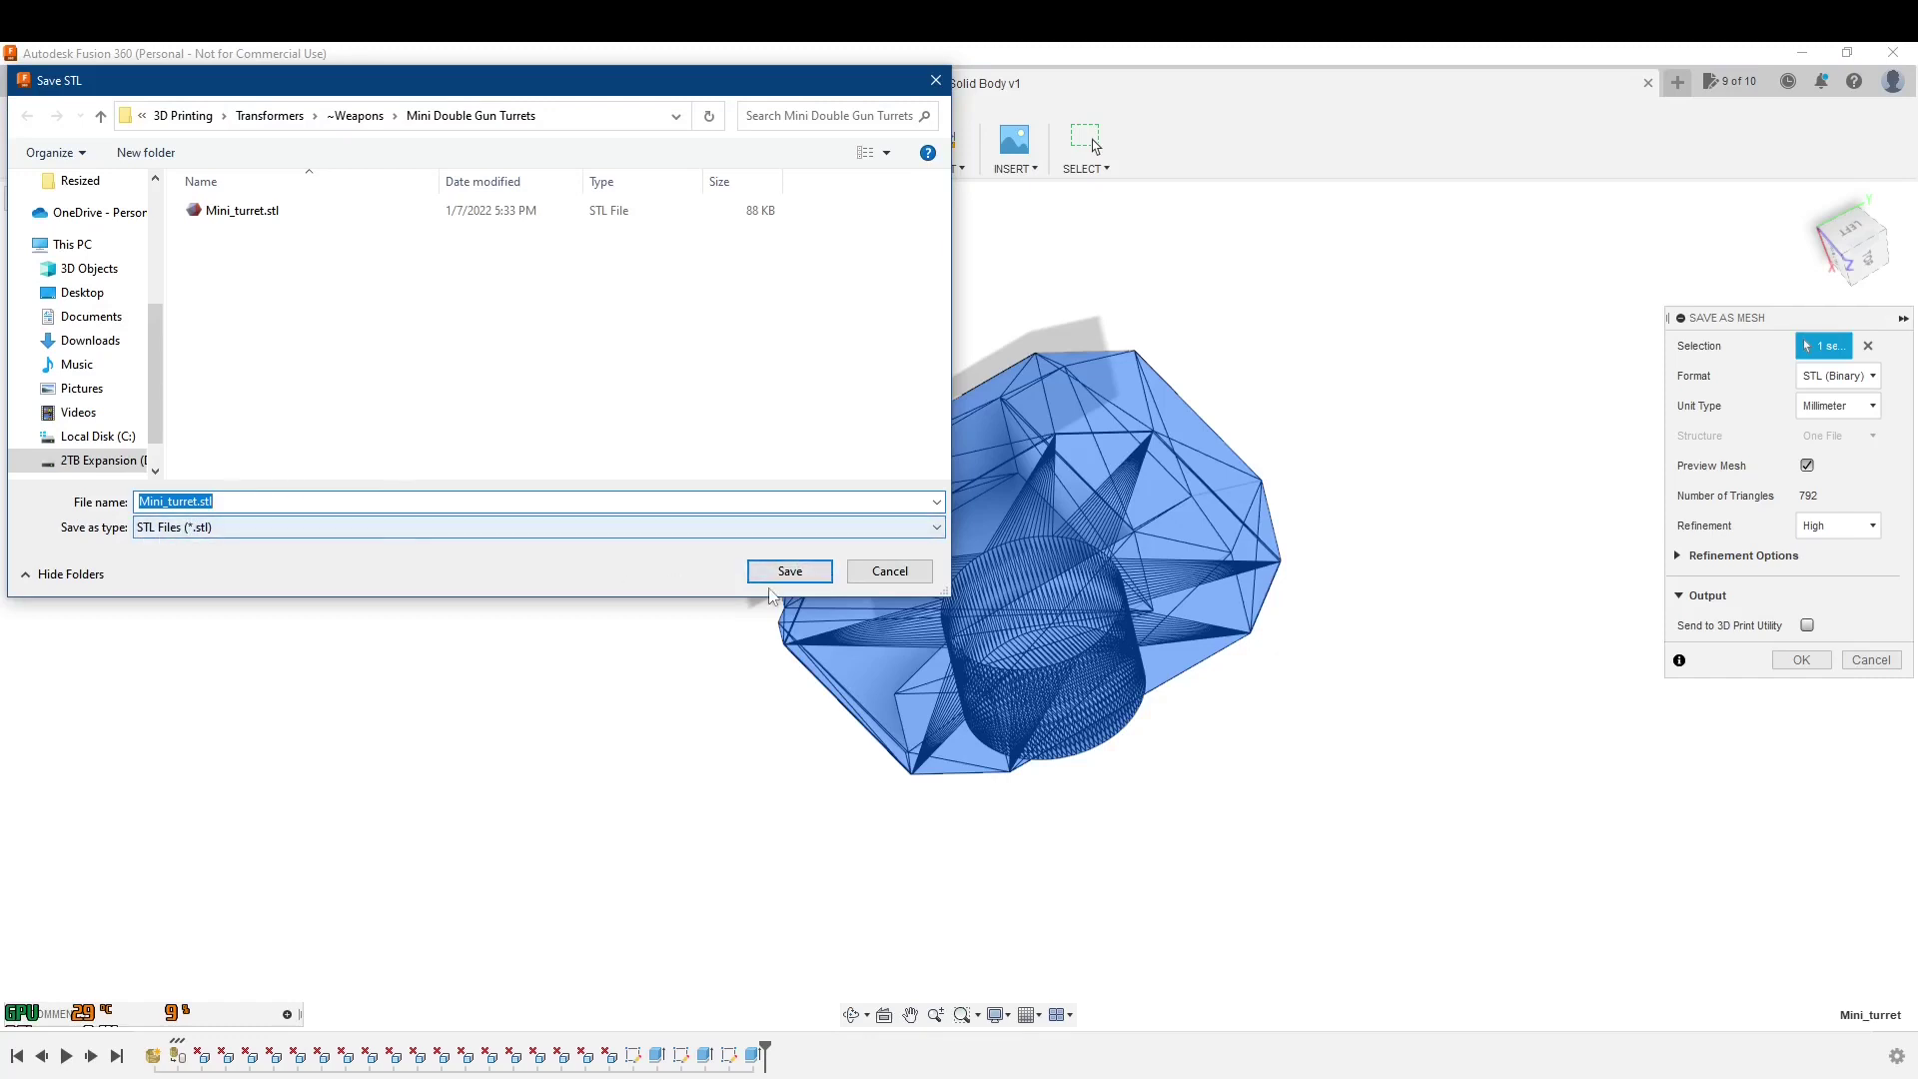
left_click(787, 570)
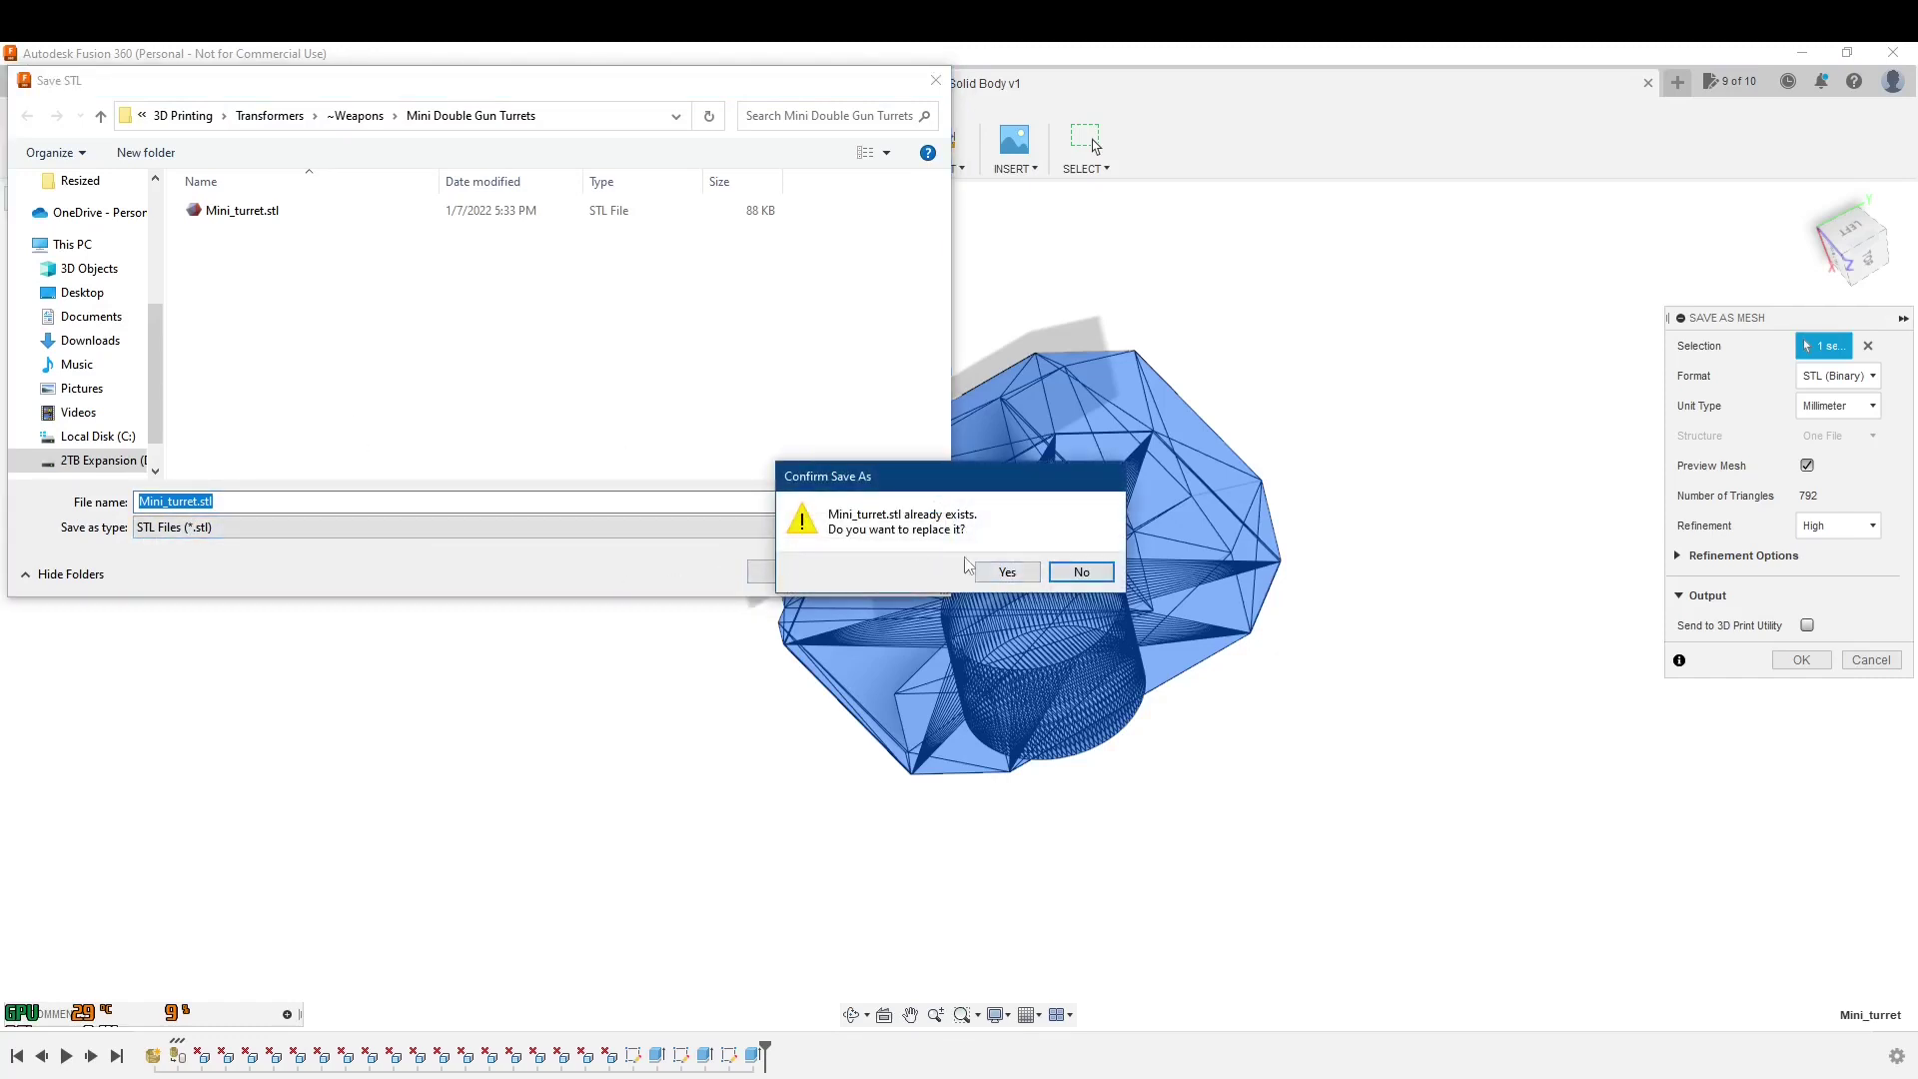
left_click(1084, 575)
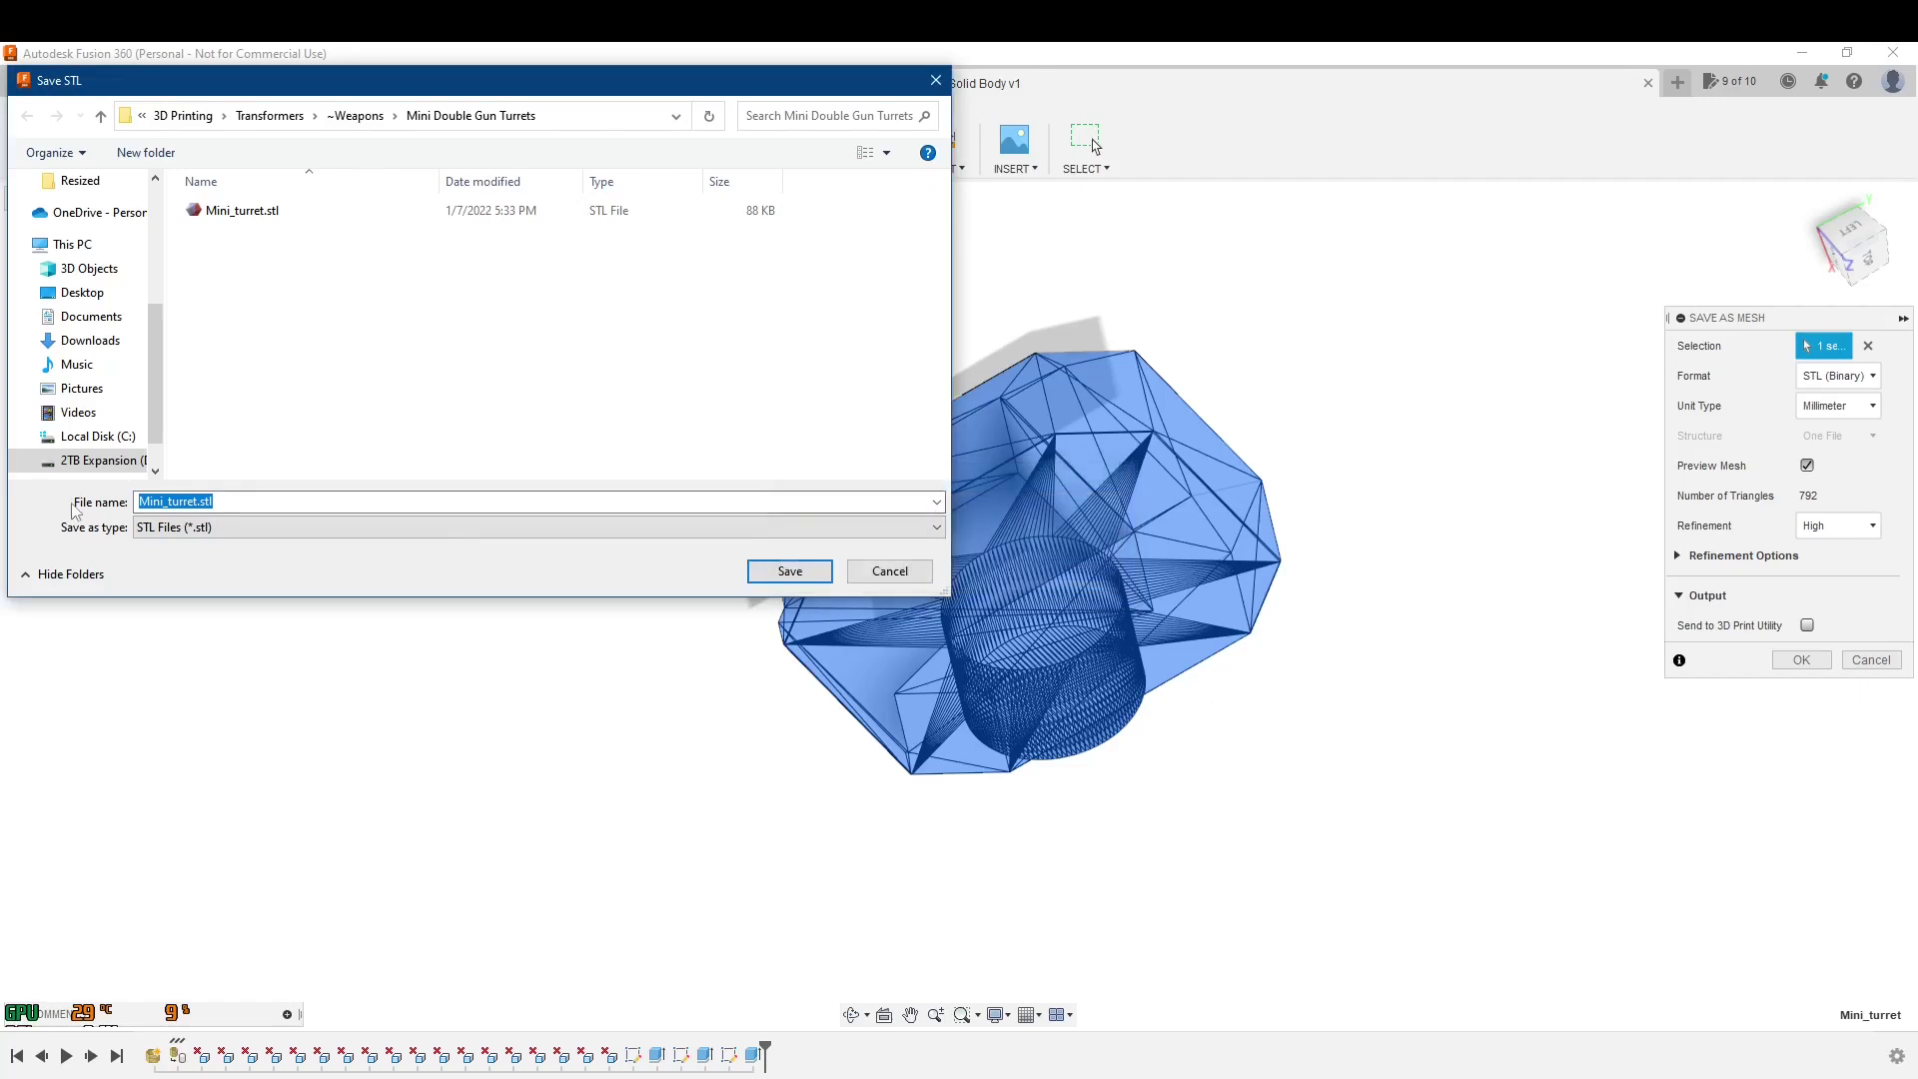
left_click(195, 501)
type("-blank")
left_click(790, 577)
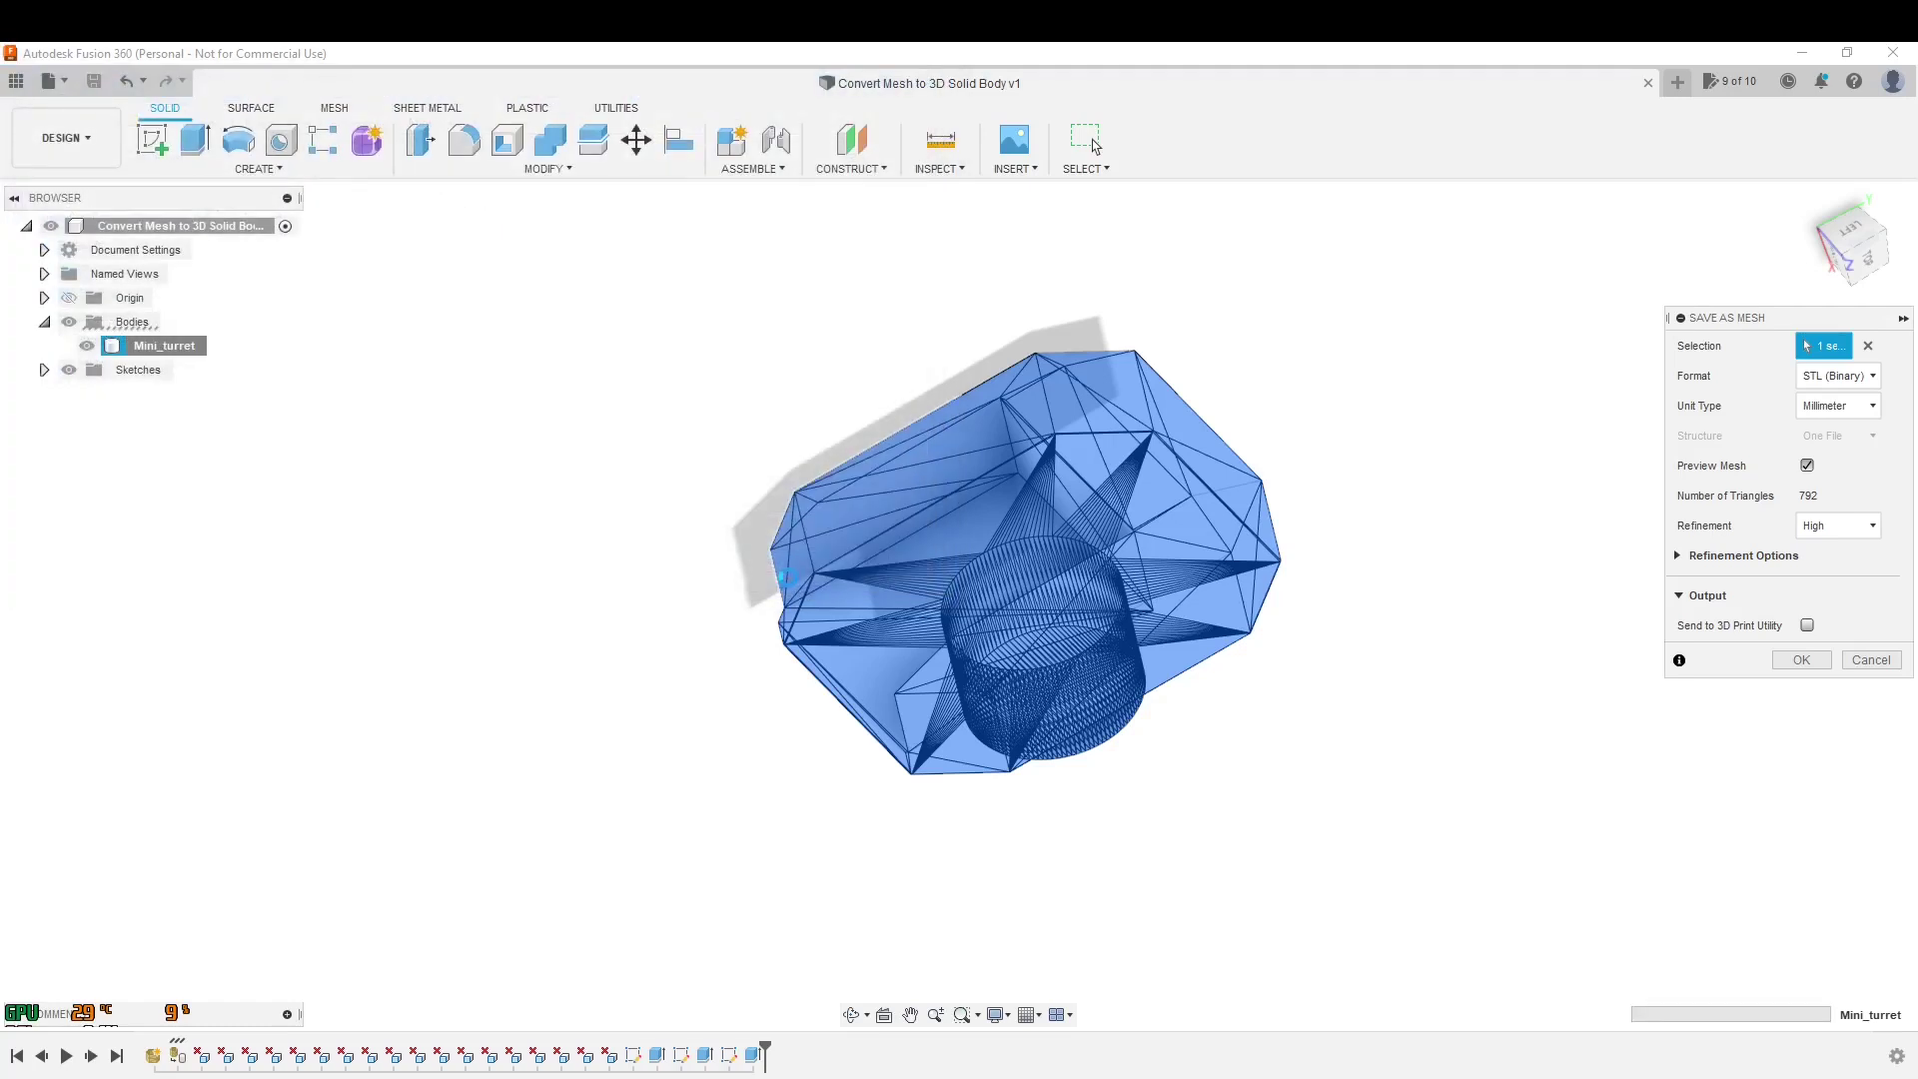
middle_click_drag(698, 642, 758, 629, "shift")
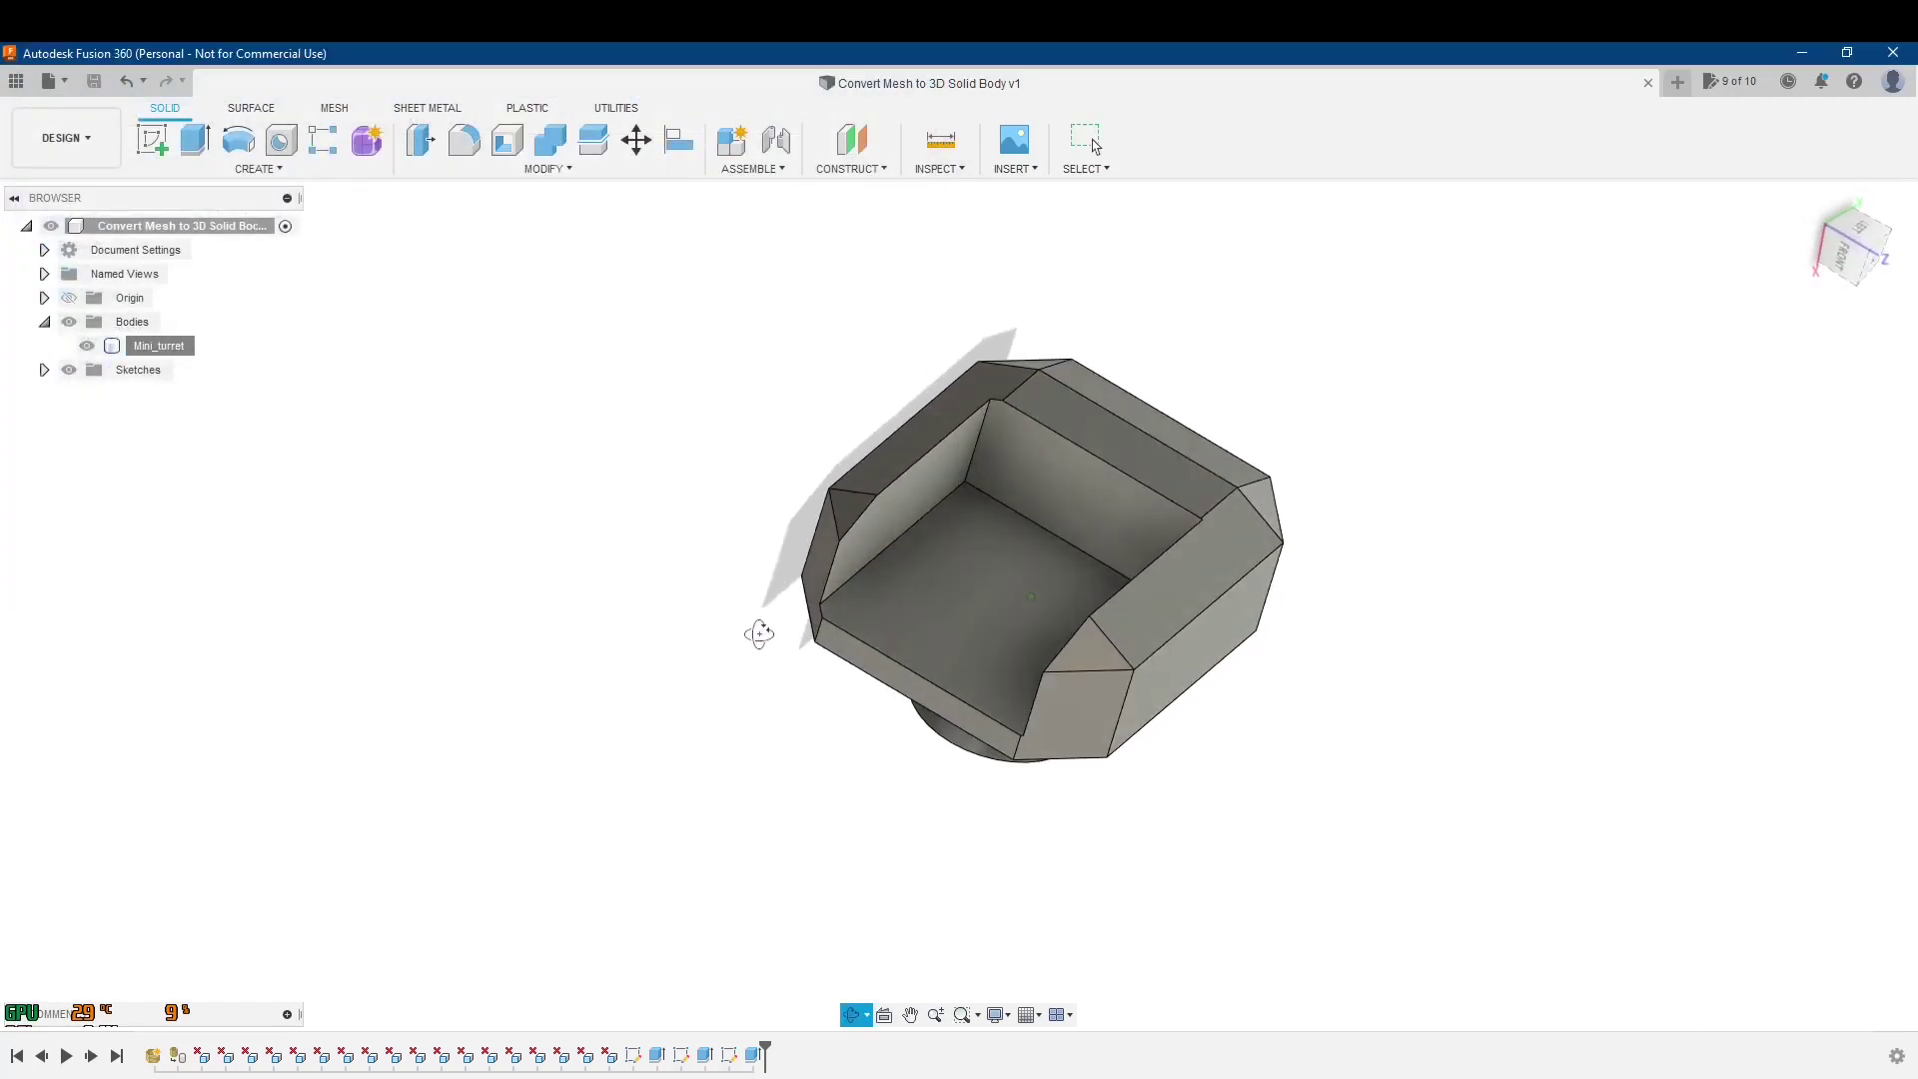